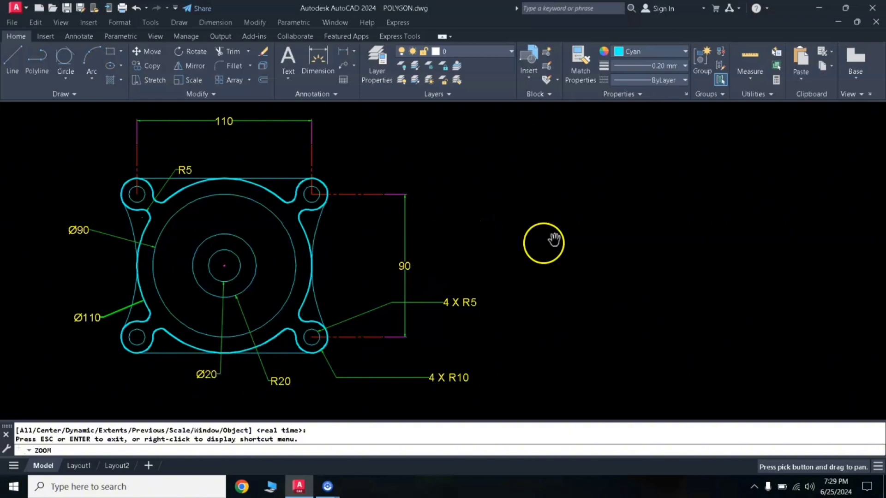
Draw a circle with a diameter of 20 in the empty space beside the reference drawing.
{"action": "key", "text": "Escape"}
{"action": "type", "text": "c"}
{"action": "key", "text": "Return"}
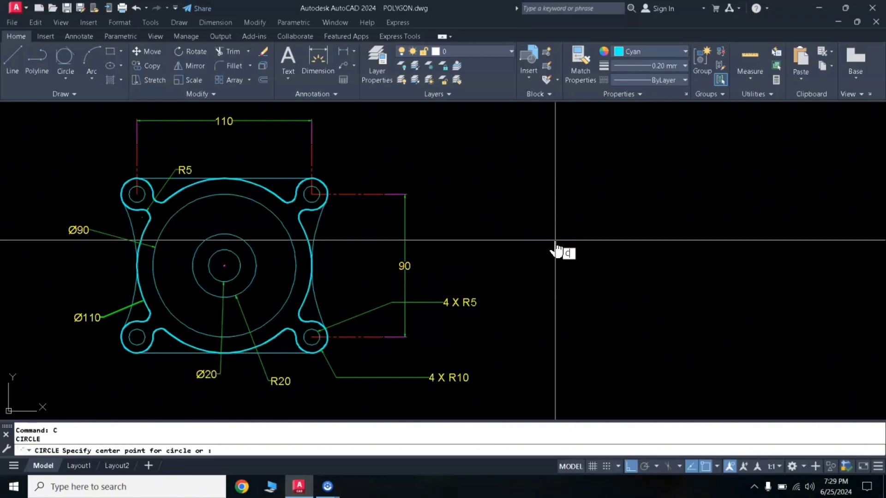
{"action": "left_click", "coordinate": [656, 264]}
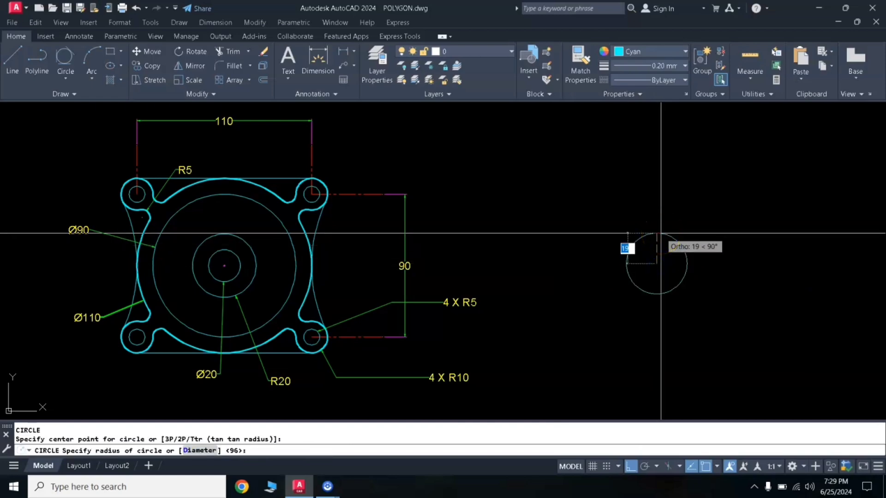
{"action": "type", "text": "D"}
{"action": "key", "text": "Return"}
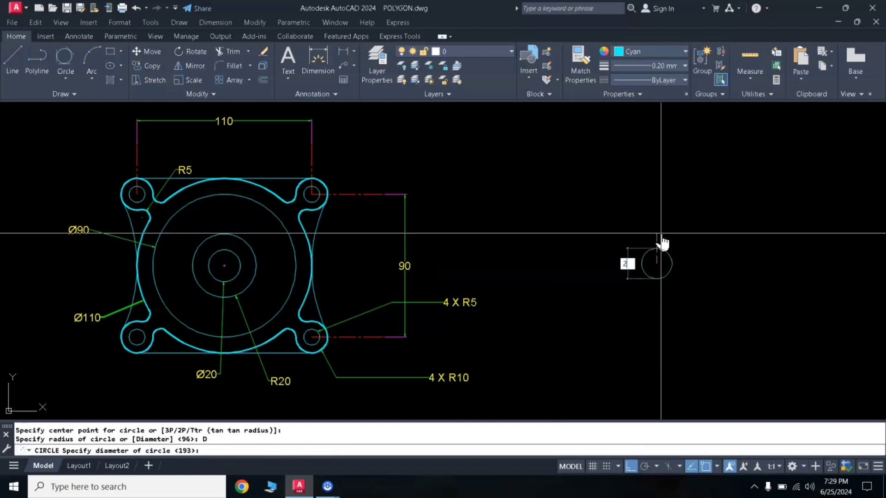
{"action": "type", "text": "20"}
{"action": "key", "text": "Return"}
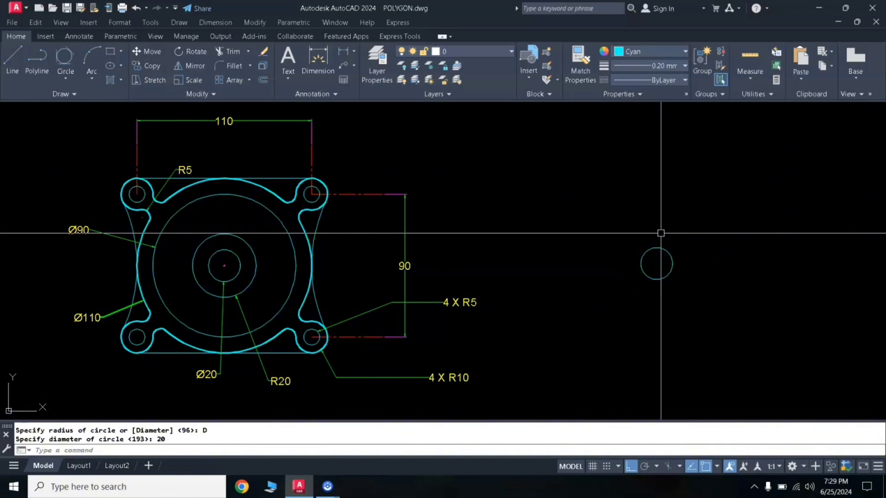
Draw a circle of radius 20 concentric with the 20-diameter circle.
{"action": "key", "text": "Return"}
{"action": "left_click", "coordinate": [656, 263]}
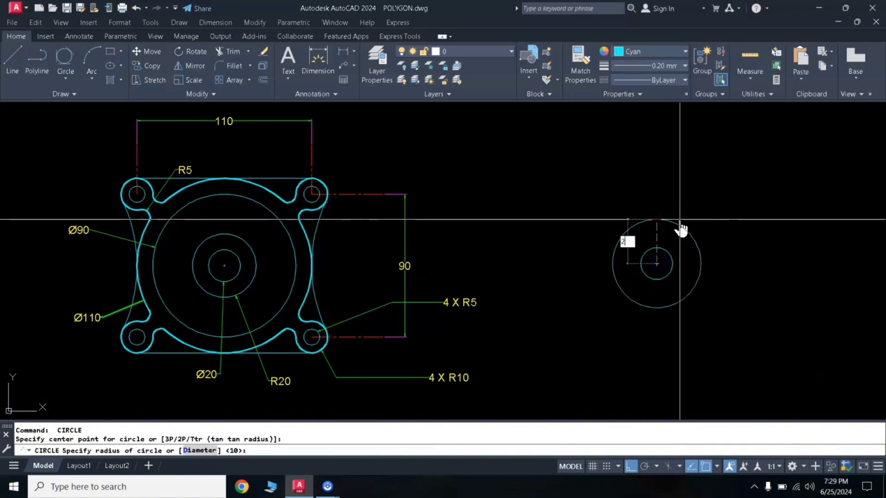
{"action": "key", "text": "Return"}
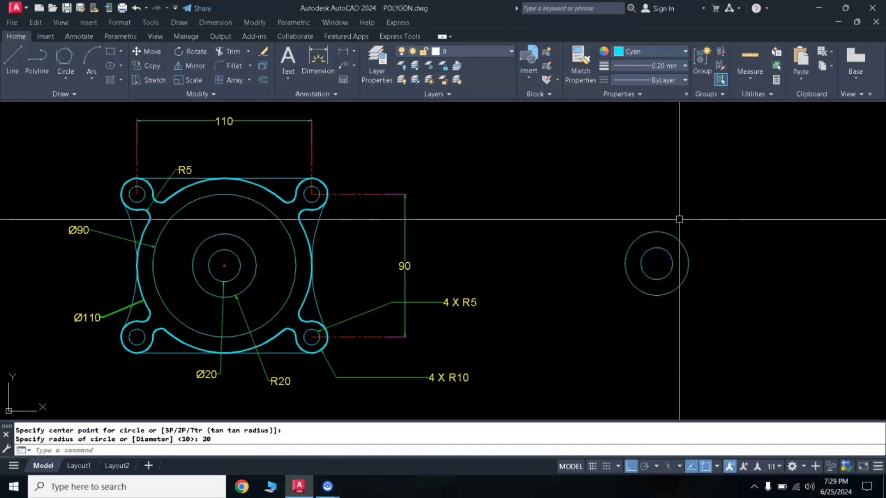
Add a concentric circle with a diameter of 90 around the two new circles.
{"action": "key", "text": "Return"}
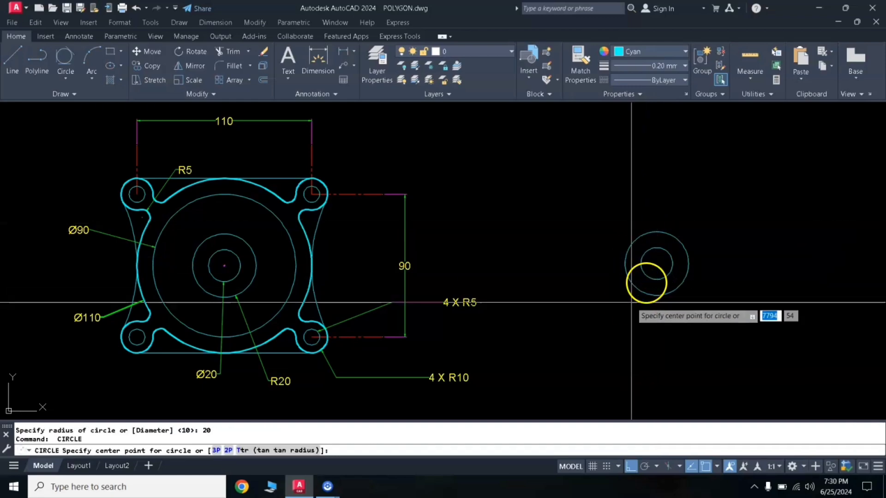
{"action": "left_click", "coordinate": [656, 264]}
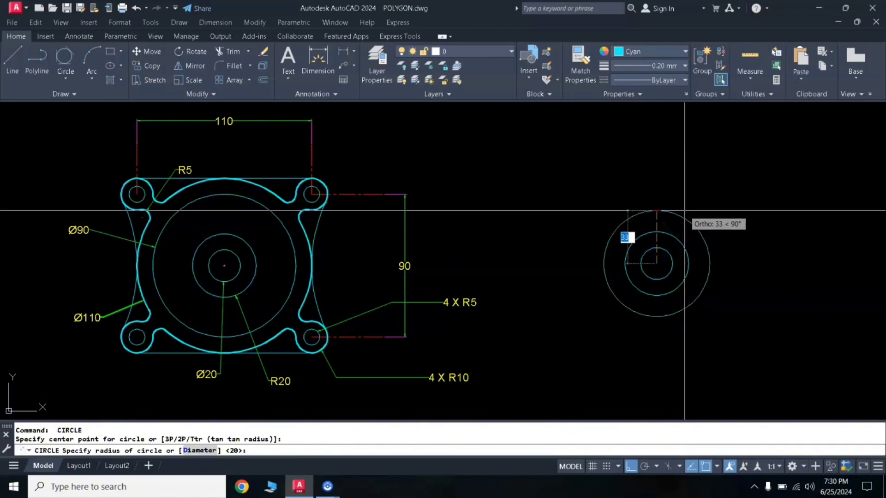
{"action": "type", "text": "d"}
{"action": "key", "text": "Return"}
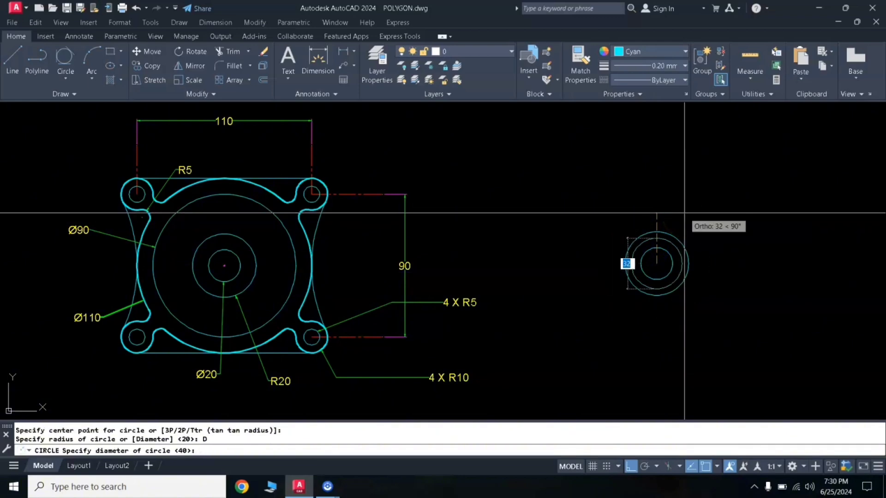
{"action": "type", "text": "90"}
{"action": "key", "text": "Return"}
{"action": "key", "text": "Return"}
{"action": "left_click", "coordinate": [656, 264]}
{"action": "type", "text": "d"}
{"action": "key", "text": "Return"}
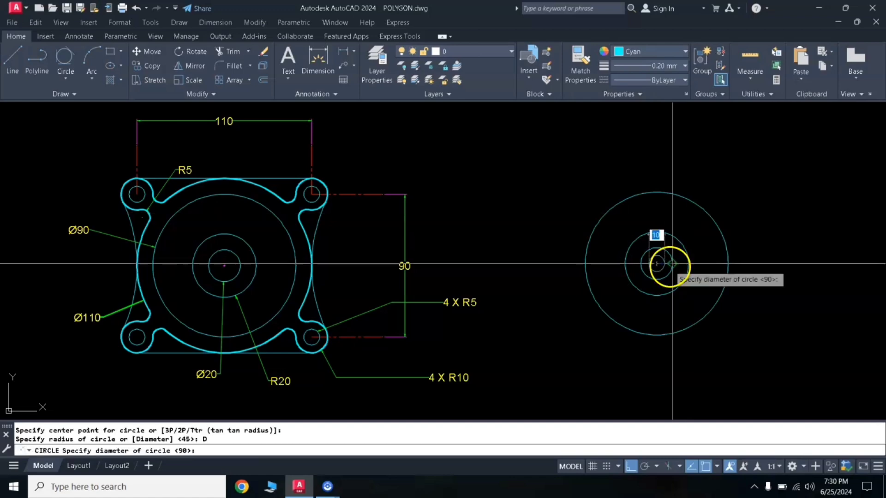
{"action": "key", "text": "Escape"}
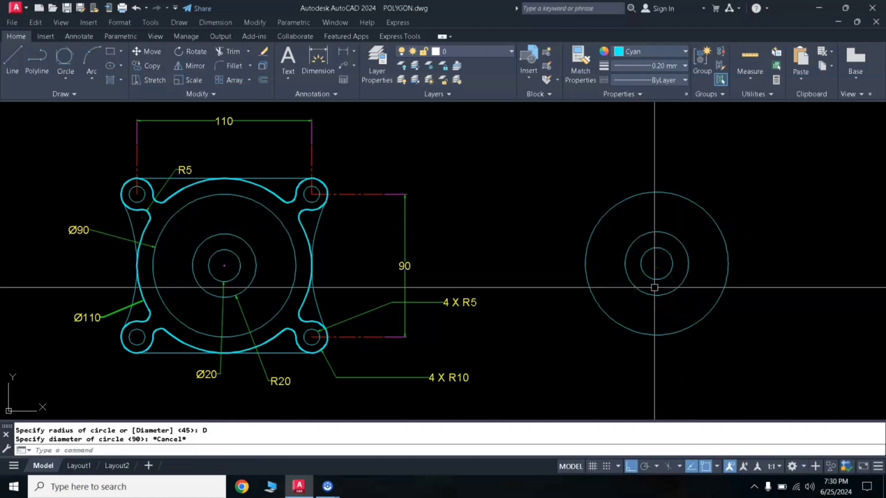
Draw the outermost concentric circle with a diameter of 110 from the same centre.
{"action": "type", "text": "c"}
{"action": "key", "text": "Return"}
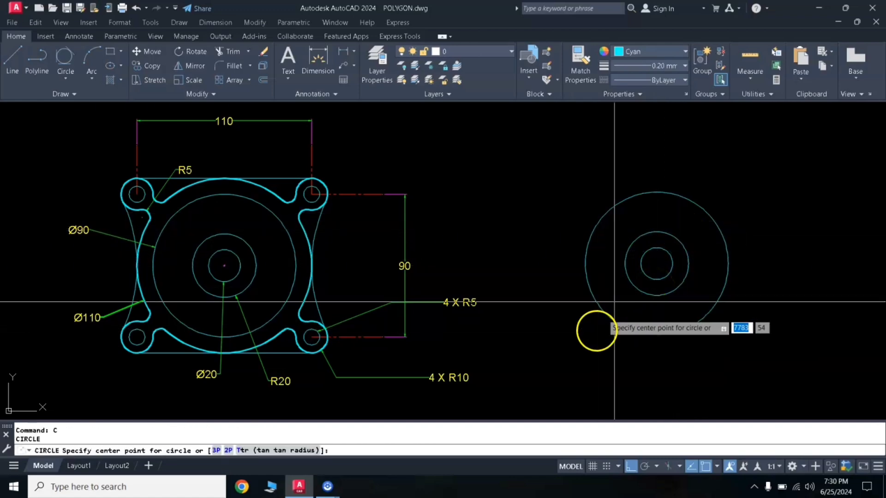
{"action": "left_click", "coordinate": [657, 264]}
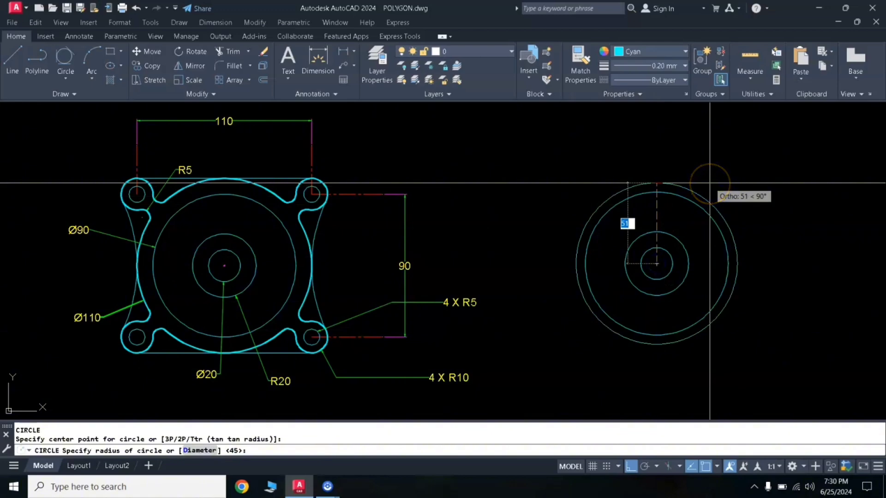
{"action": "type", "text": "d"}
{"action": "key", "text": "Return"}
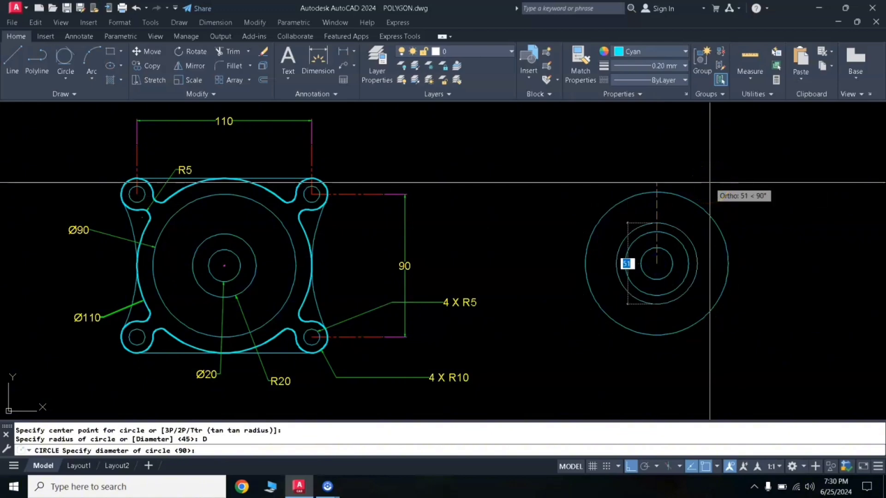
{"action": "type", "text": "110"}
{"action": "key", "text": "Return"}
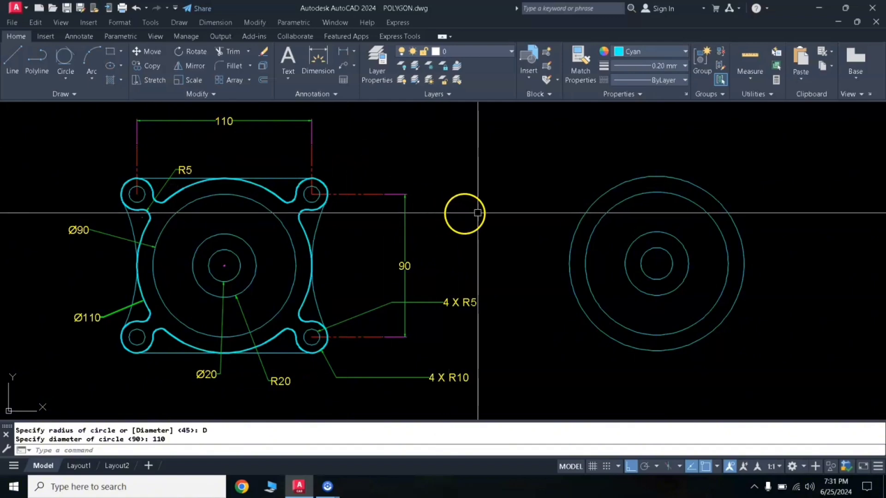
Draw a short vertical line upward from the top quadrant of the 110-diameter circle.
{"action": "type", "text": "l"}
{"action": "key", "text": "Return"}
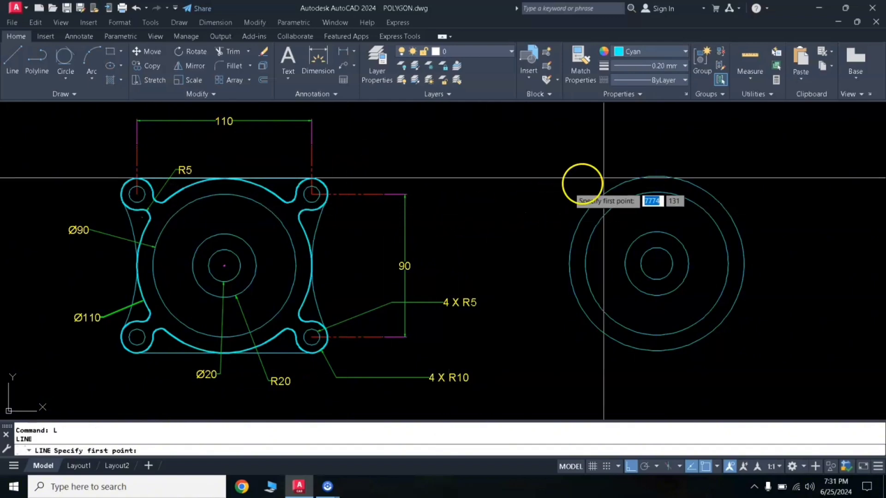
{"action": "left_click", "coordinate": [655, 176]}
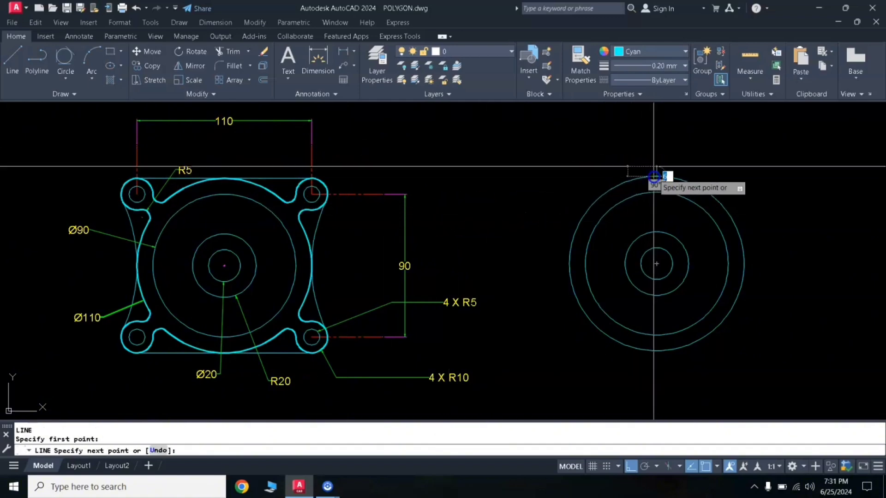
{"action": "left_click", "coordinate": [664, 137]}
{"action": "key", "text": "Return"}
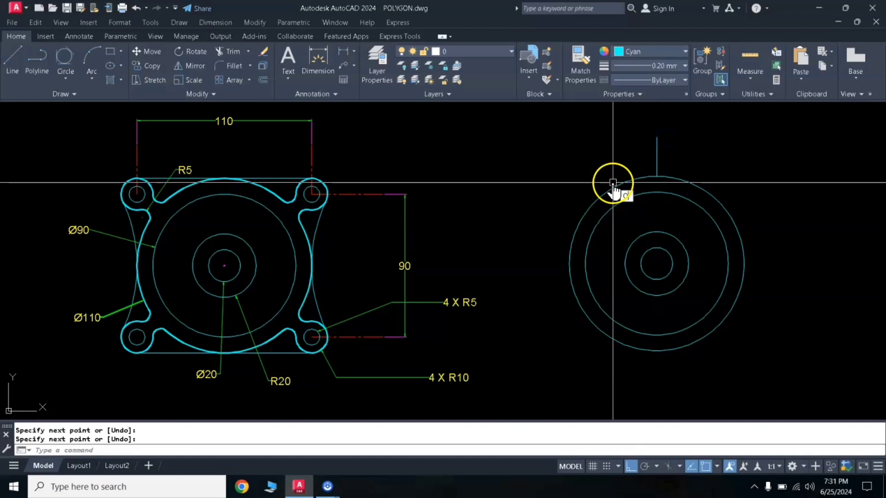
Offset the short vertical line by 55 to both its left and right sides.
{"action": "type", "text": "o"}
{"action": "key", "text": "Return"}
{"action": "key", "text": "Return"}
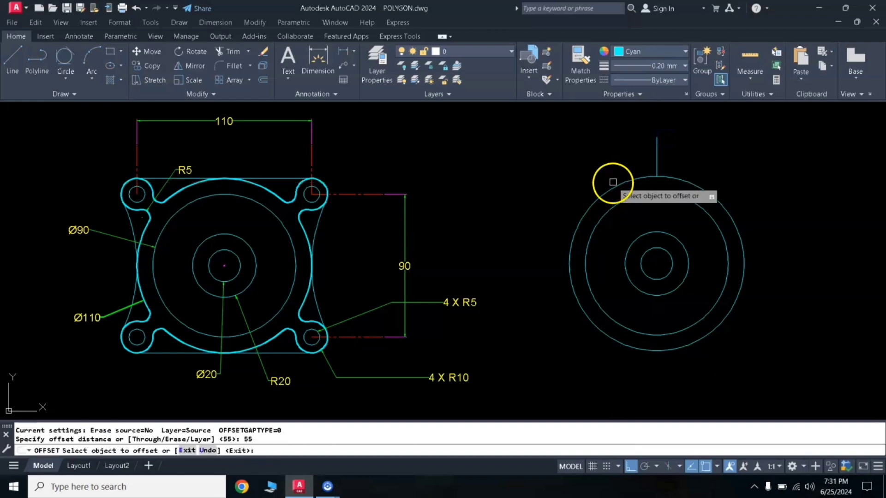
{"action": "left_click", "coordinate": [656, 153]}
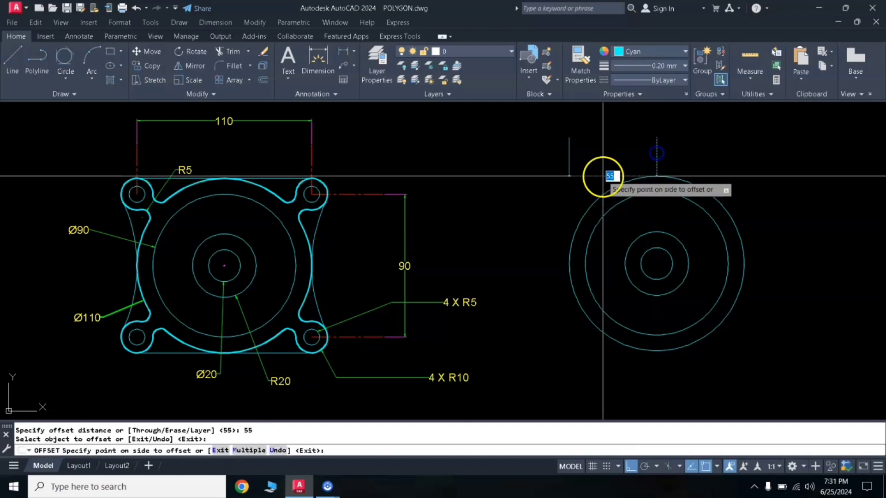
{"action": "left_click", "coordinate": [602, 176]}
{"action": "left_click", "coordinate": [656, 148]}
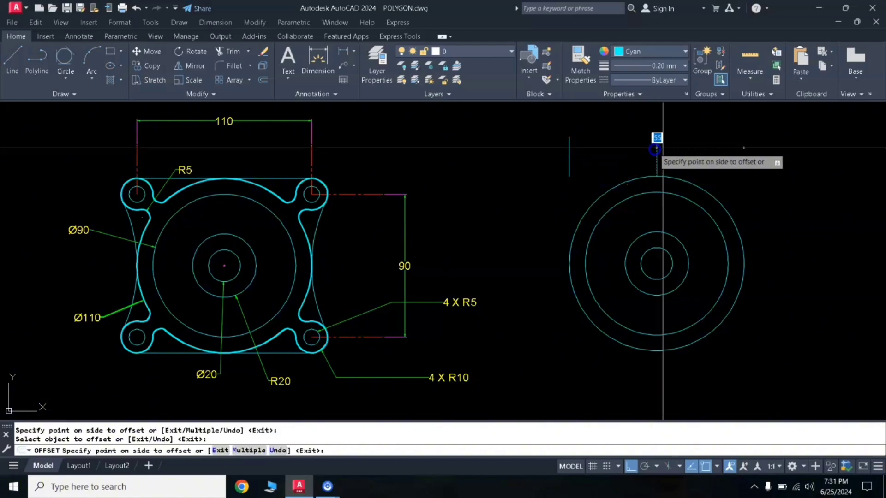
{"action": "left_click", "coordinate": [705, 149]}
{"action": "key", "text": "Return"}
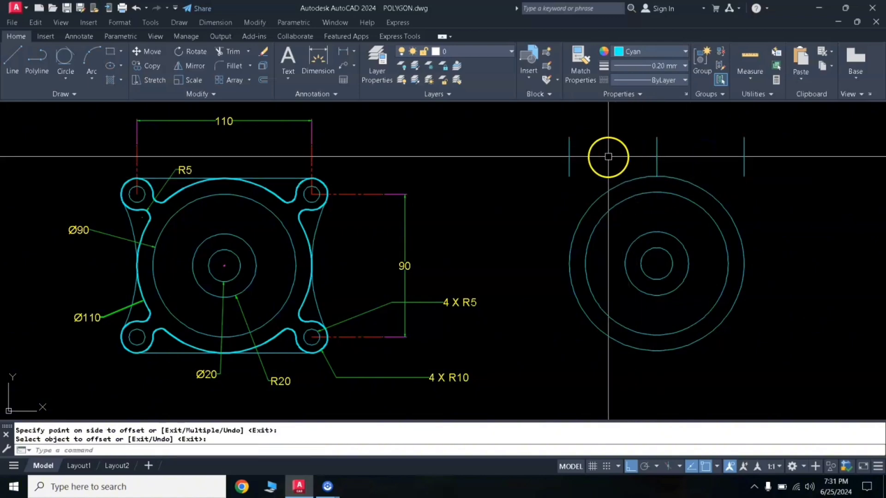
Try to draw a second, longer vertical line upward from the outer circle's top quadrant.
{"action": "left_click", "coordinate": [654, 161]}
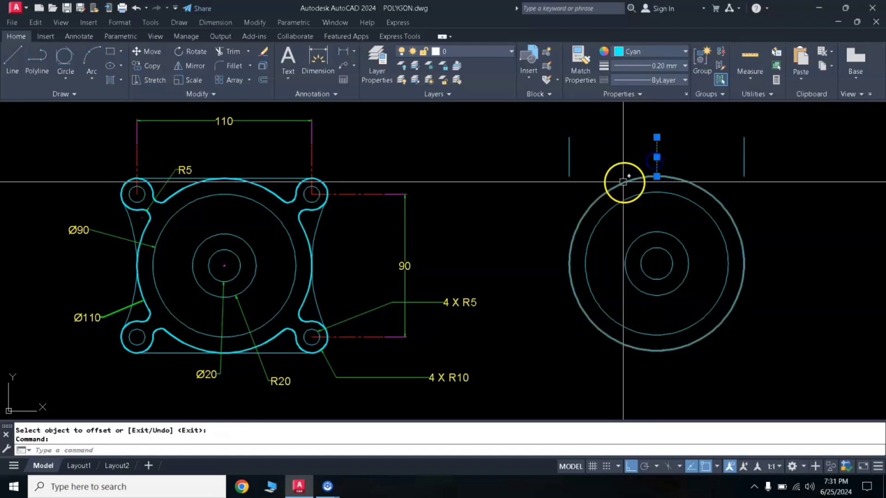
{"action": "key", "text": "Escape"}
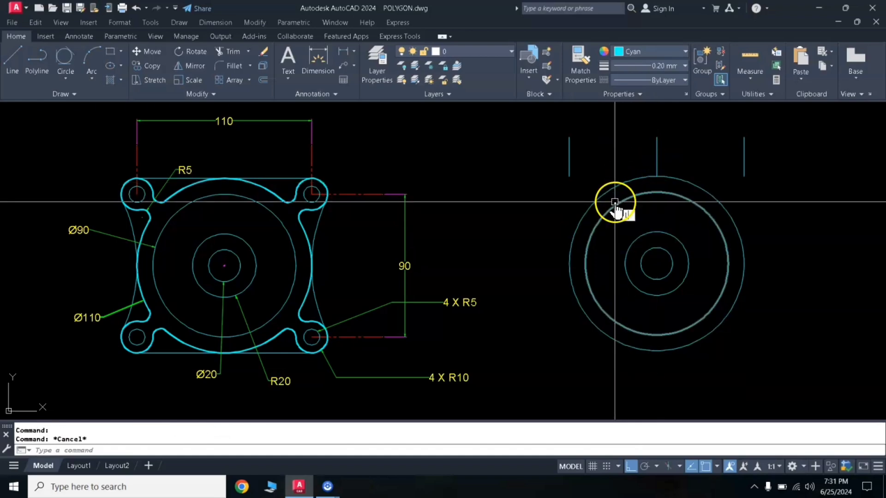
{"action": "type", "text": "l"}
{"action": "key", "text": "Return"}
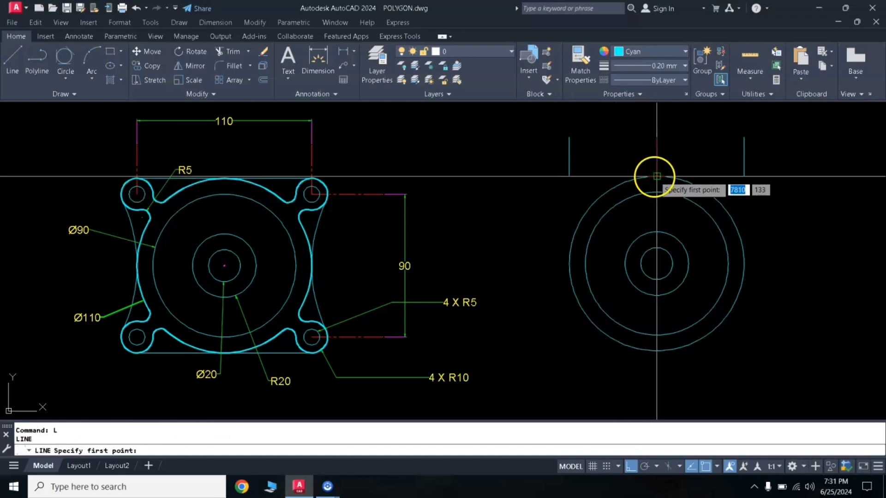
{"action": "left_click", "coordinate": [654, 177]}
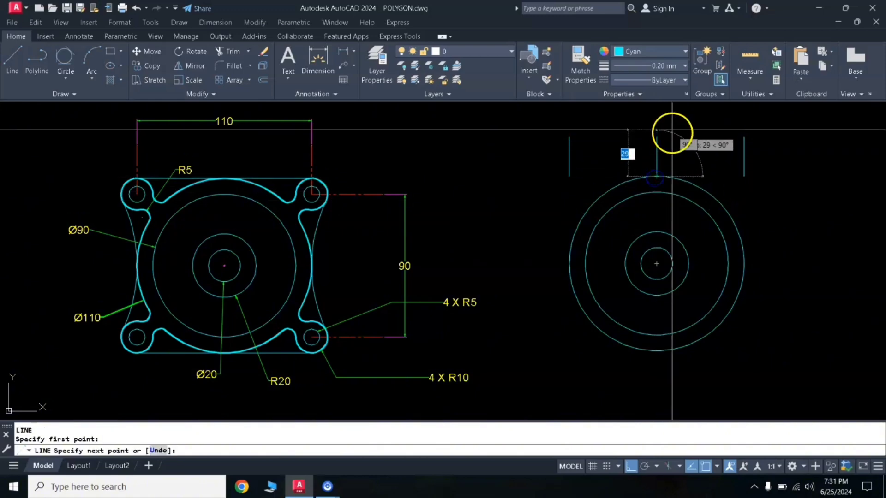
{"action": "left_click", "coordinate": [656, 125]}
{"action": "key", "text": "Return"}
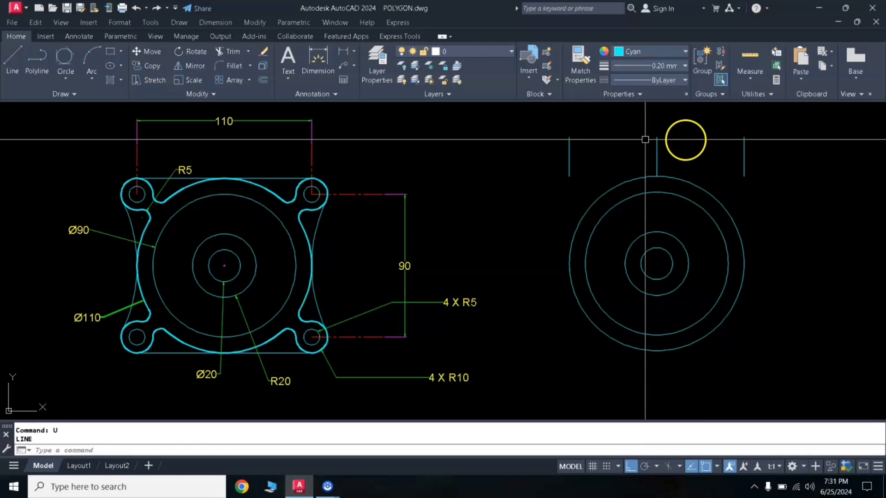
Add a horizontal linear dimension between the upper ends of the two offset lines, placed just above them.
{"action": "left_click", "coordinate": [343, 51]}
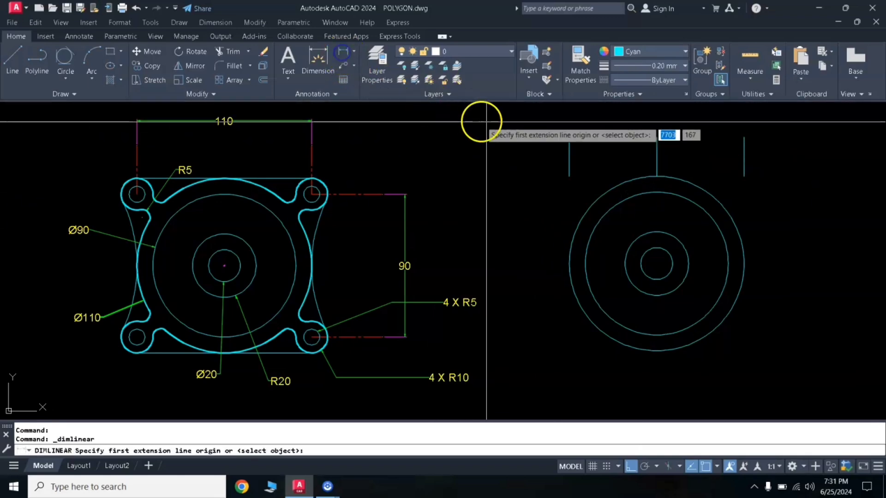
{"action": "left_click", "coordinate": [569, 137]}
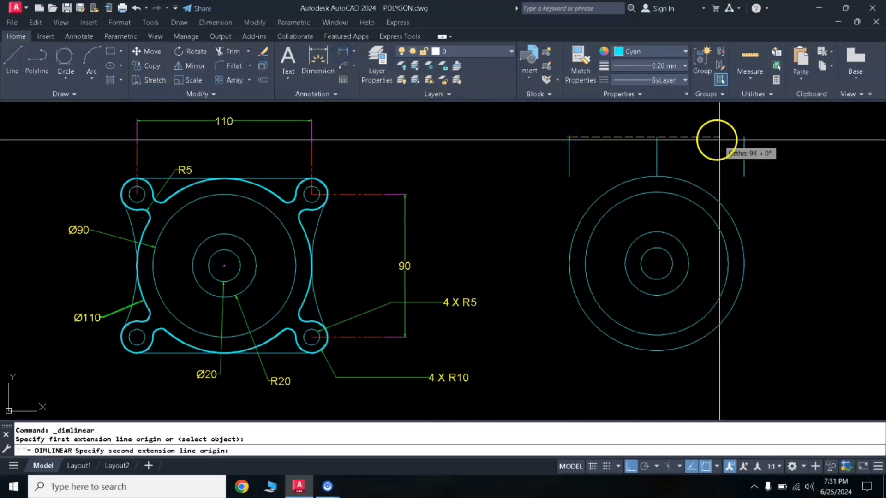
{"action": "left_click", "coordinate": [744, 137]}
{"action": "left_click", "coordinate": [744, 121]}
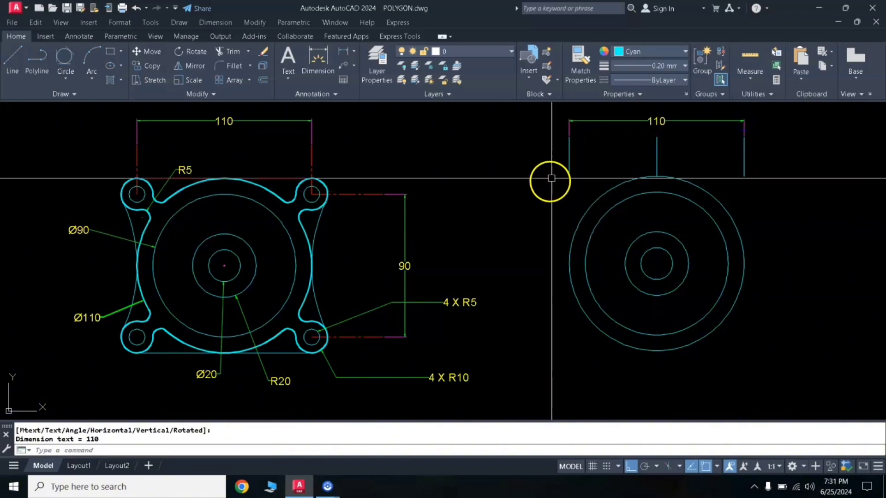
Stretch the lower end of the left offset line a short distance downward.
{"action": "left_click", "coordinate": [568, 167]}
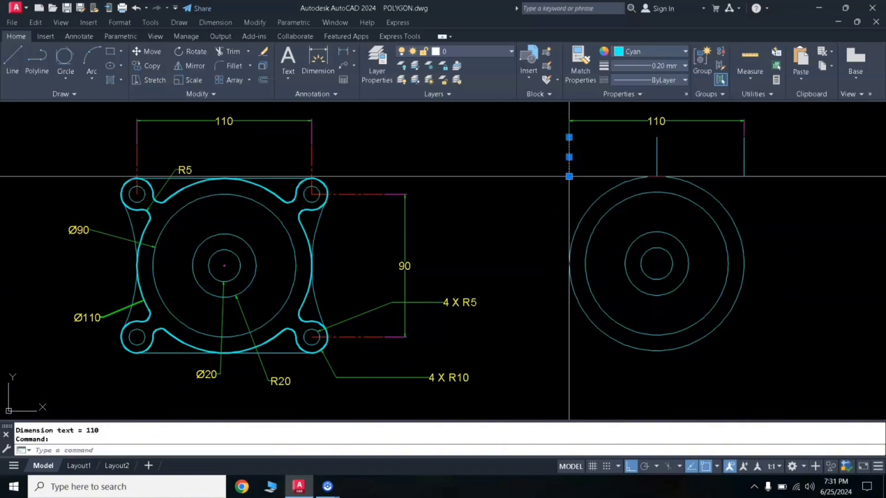
{"action": "left_click", "coordinate": [568, 201]}
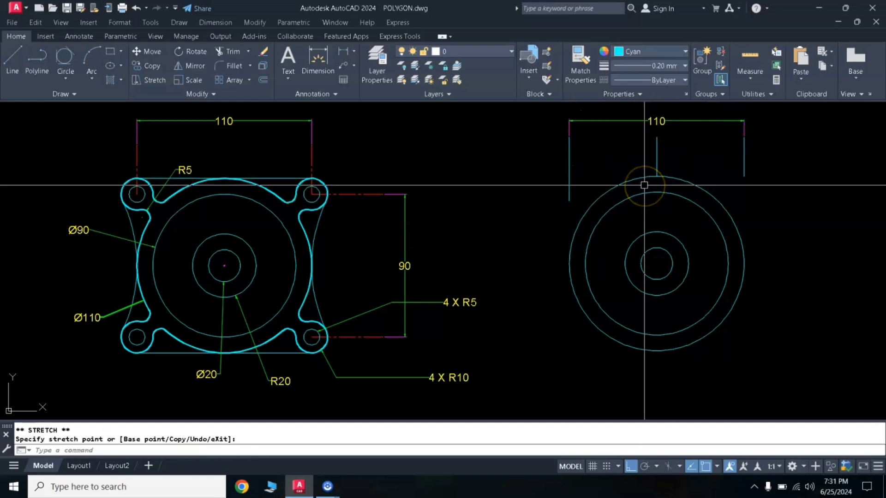
{"action": "key", "text": "Escape"}
Match the properties of the reference drawing's red centre line onto the left offset line.
{"action": "type", "text": "MA"}
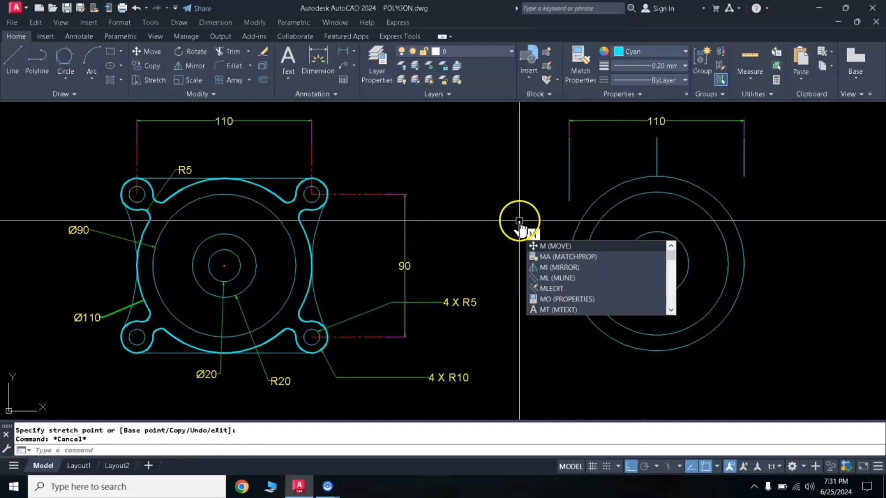
{"action": "key", "text": "Return"}
{"action": "left_click", "coordinate": [361, 197]}
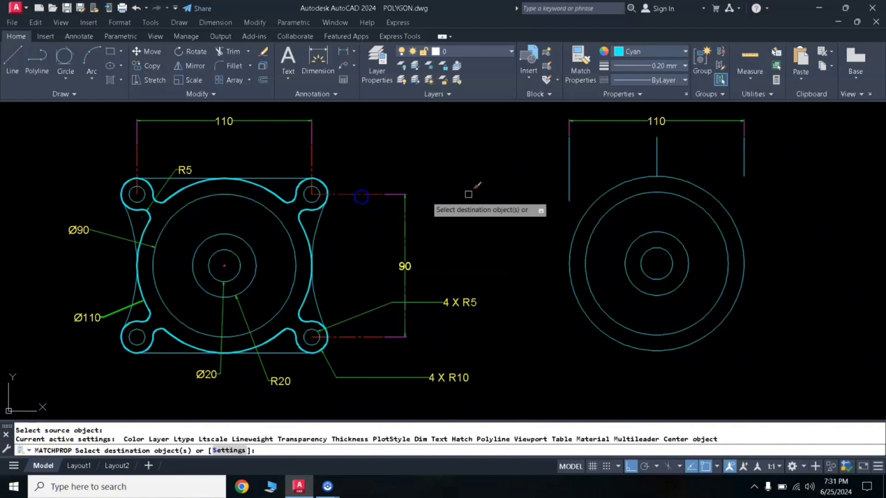
{"action": "left_click", "coordinate": [567, 175]}
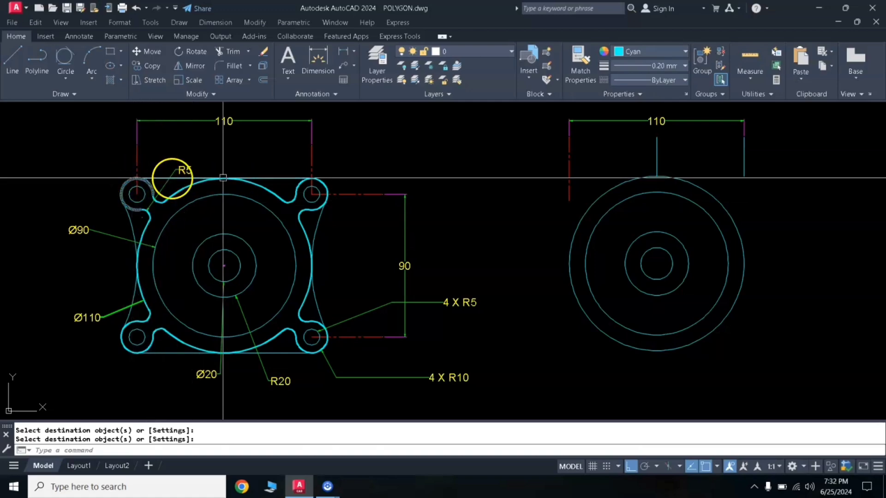
Draw a horizontal line leftward from the outer circle's top quadrant, ending a little past the left centre line.
{"action": "key", "text": "Escape"}
{"action": "type", "text": "l"}
{"action": "key", "text": "Return"}
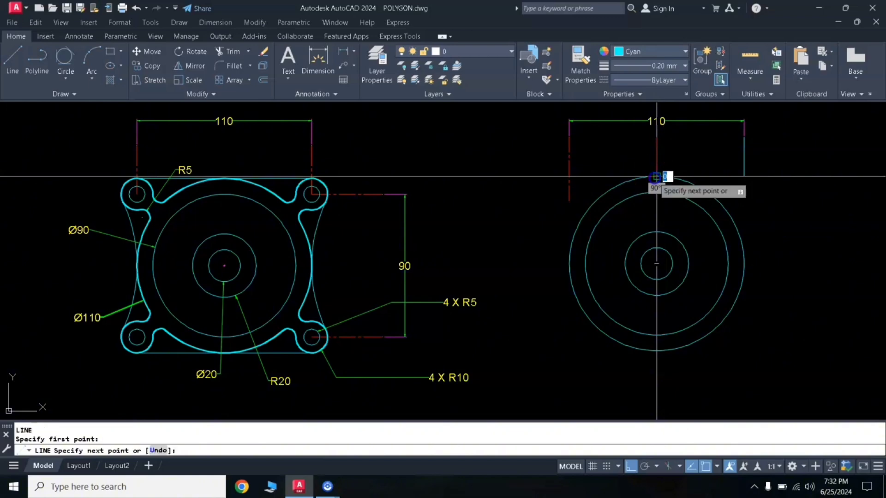
{"action": "left_click", "coordinate": [550, 176]}
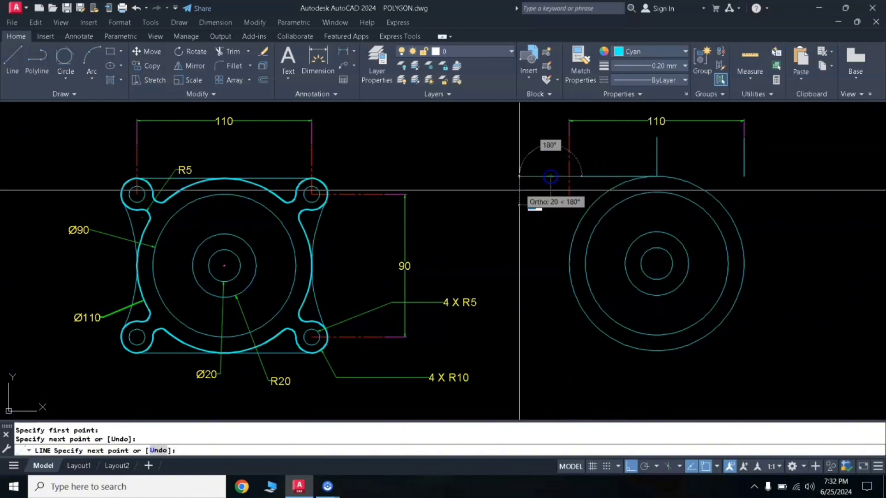
{"action": "key", "text": "Return"}
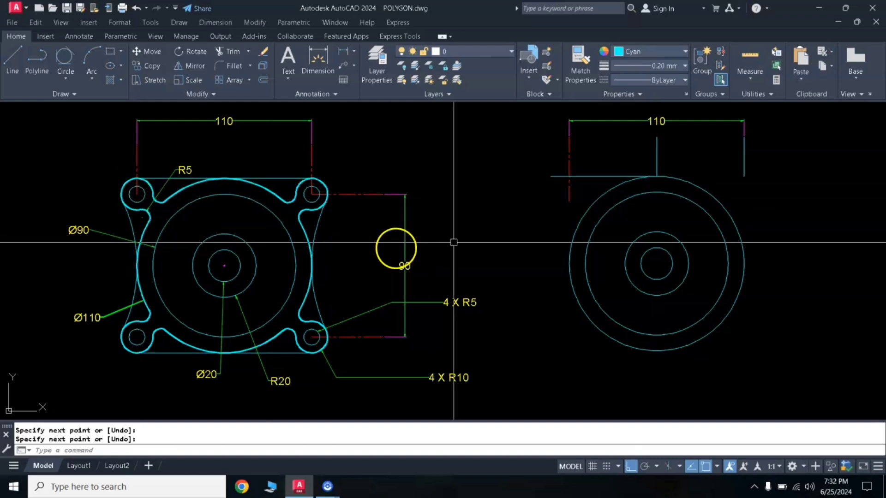
Draw a two-point circle of diameter 20 downward from the intersection of the horizontal line and the left centre line.
{"action": "type", "text": "c"}
{"action": "key", "text": "Return"}
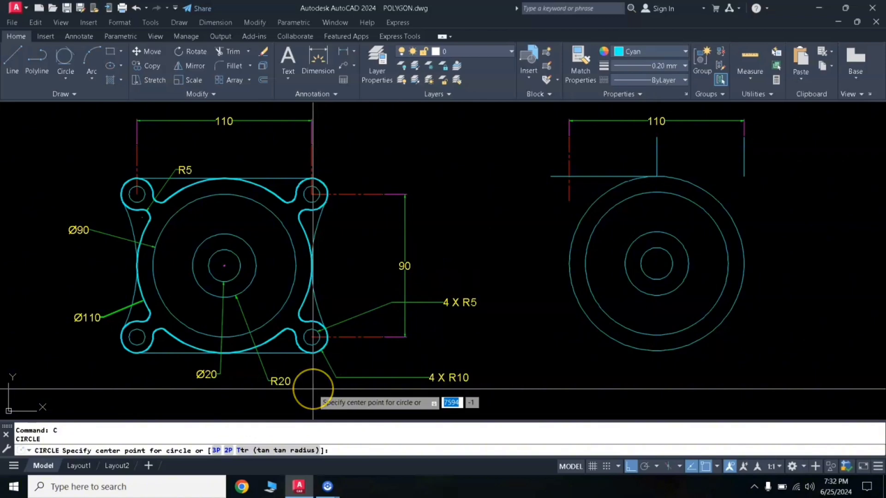
{"action": "left_click", "coordinate": [227, 451]}
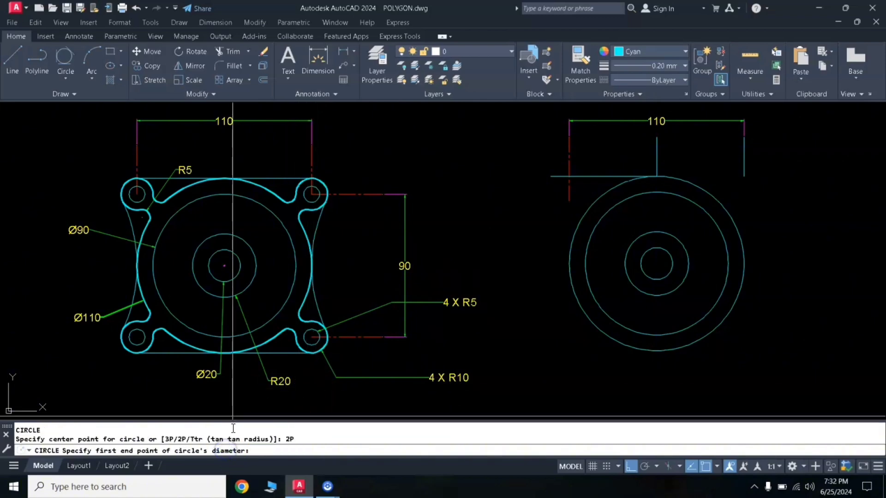
{"action": "left_click", "coordinate": [569, 176]}
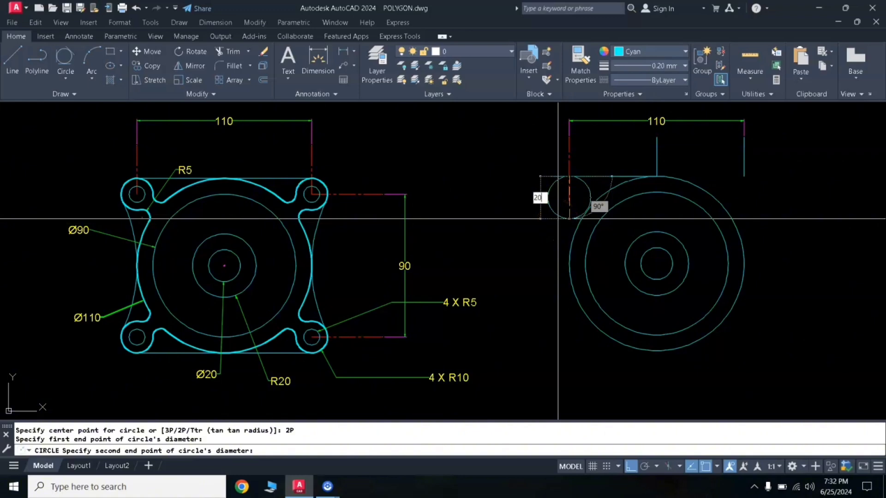
{"action": "key", "text": "Return"}
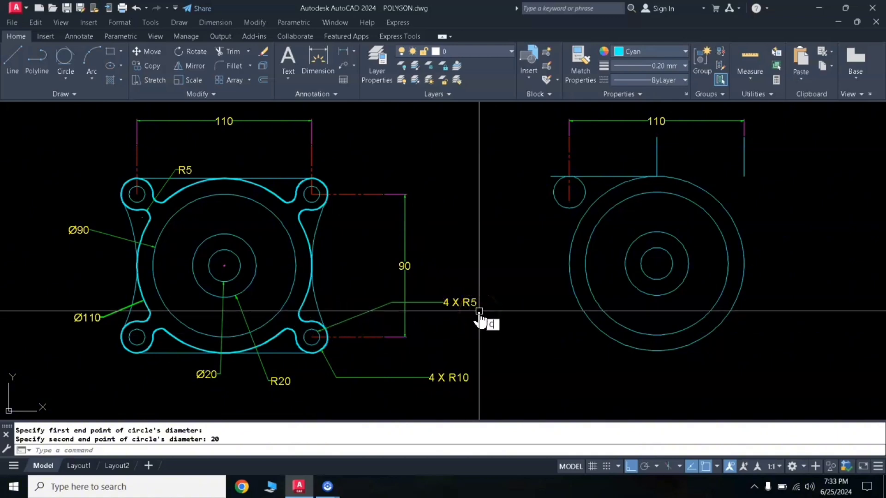
Draw a concentric circle of radius 5 inside the new corner circle.
{"action": "key", "text": "Return"}
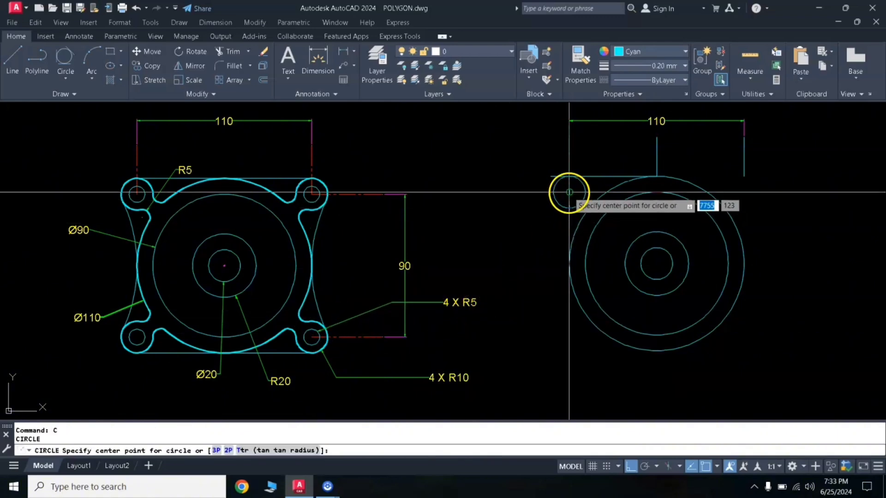
{"action": "left_click", "coordinate": [569, 192]}
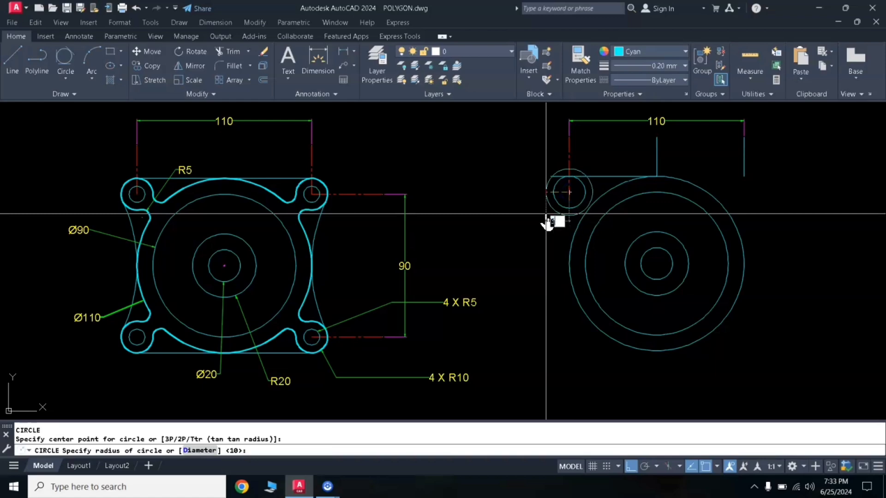
{"action": "type", "text": "5"}
{"action": "key", "text": "Return"}
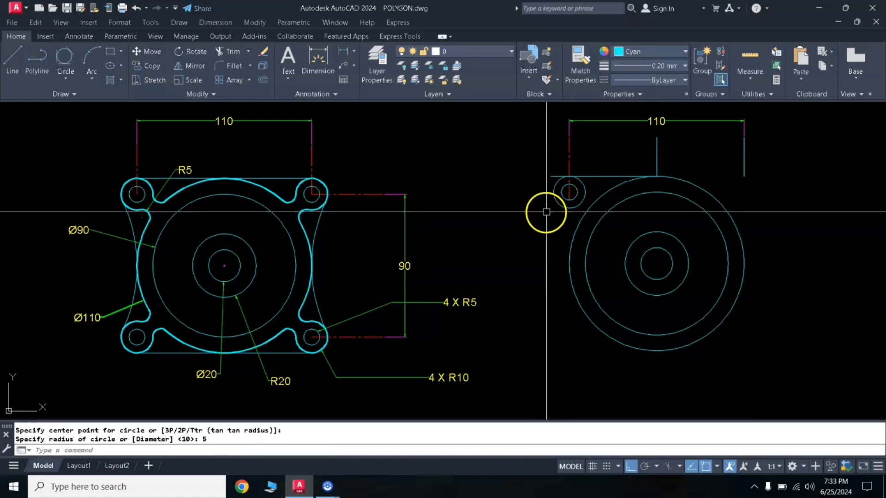
Shorten the horizontal line's left end to its intersection with the left centre line at the corner circle's top.
{"action": "left_click", "coordinate": [550, 176]}
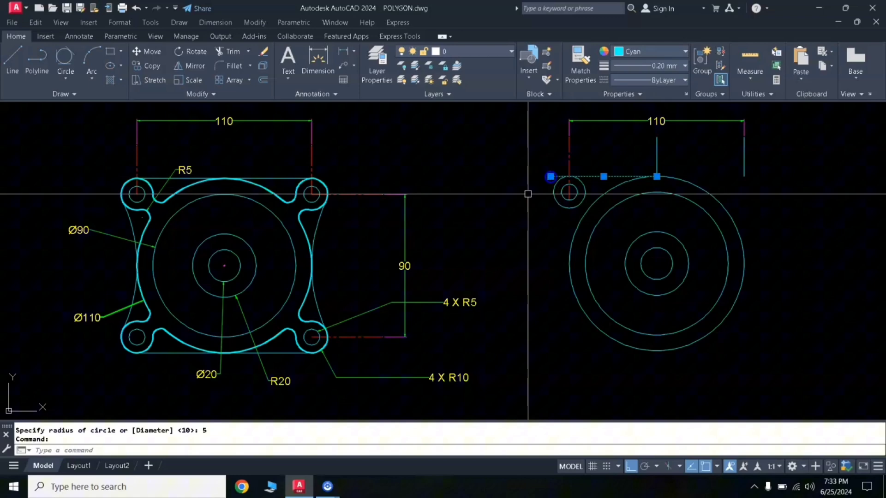
{"action": "left_click", "coordinate": [550, 177]}
{"action": "left_click", "coordinate": [569, 176]}
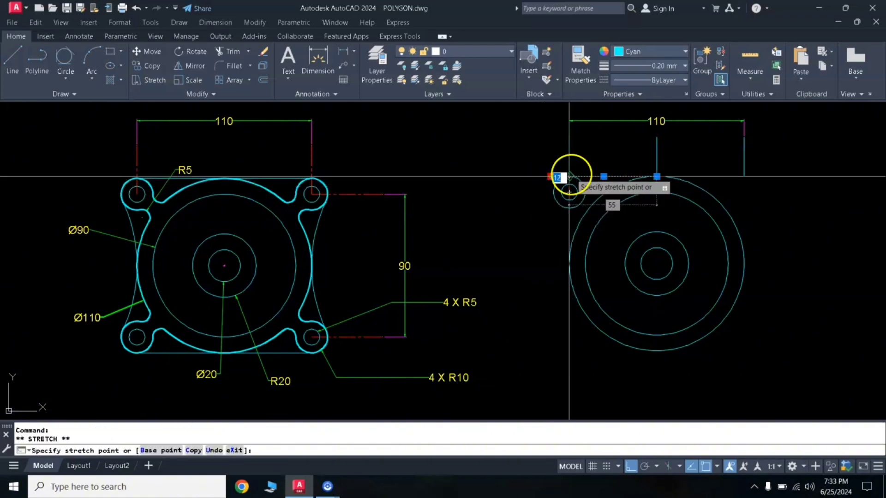
{"action": "key", "text": "Escape"}
{"action": "key", "text": "Escape"}
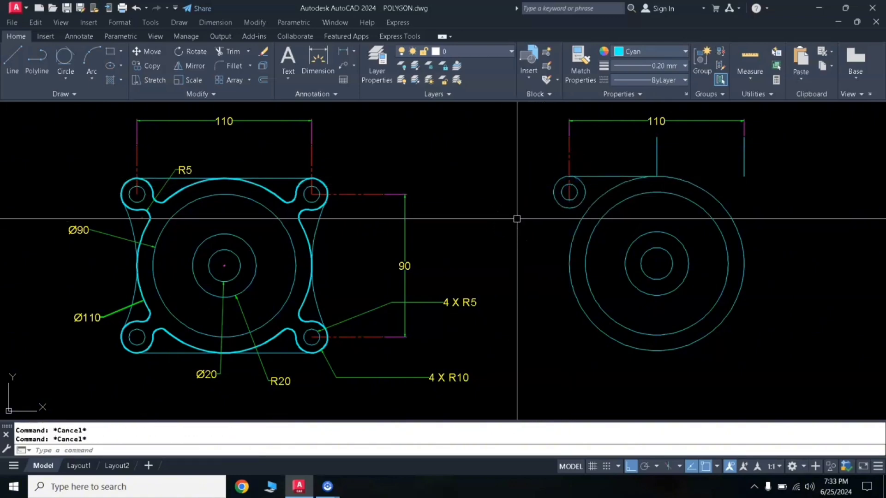
Draw a tangent-tangent-radius circle of radius 5 touching the corner circle's underside and the left side of the large outer circle.
{"action": "scroll", "coordinate": [577, 181], "scroll_direction": "up", "scroll_amount": 5}
{"action": "scroll", "coordinate": [549, 171], "scroll_direction": "down", "scroll_amount": 3}
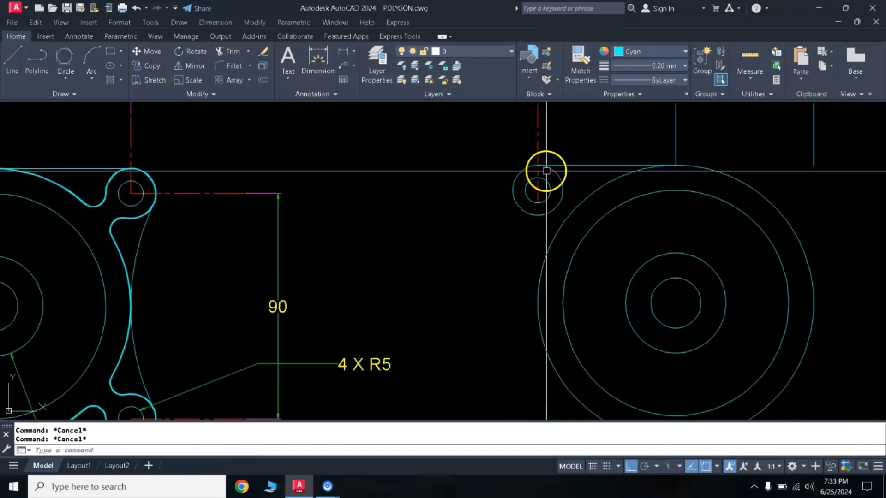
{"action": "scroll", "coordinate": [542, 181], "scroll_direction": "up", "scroll_amount": 1}
{"action": "scroll", "coordinate": [542, 183], "scroll_direction": "down", "scroll_amount": 1}
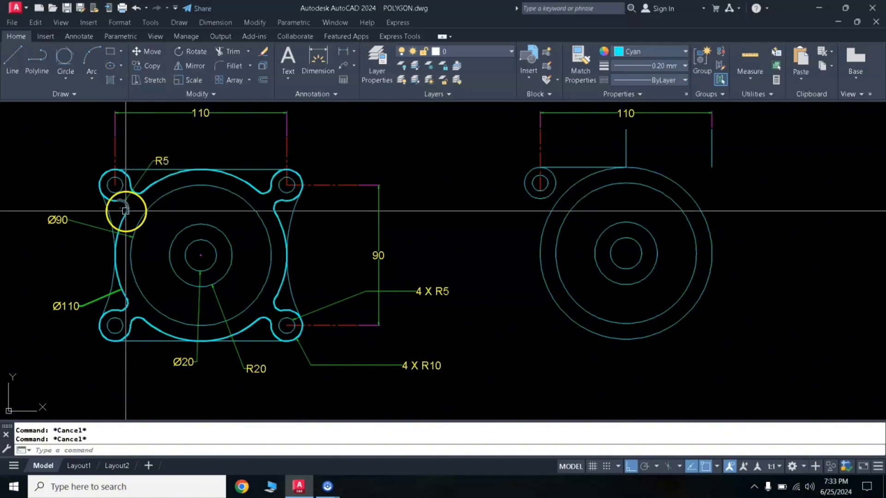
{"action": "scroll", "coordinate": [557, 198], "scroll_direction": "up", "scroll_amount": 2}
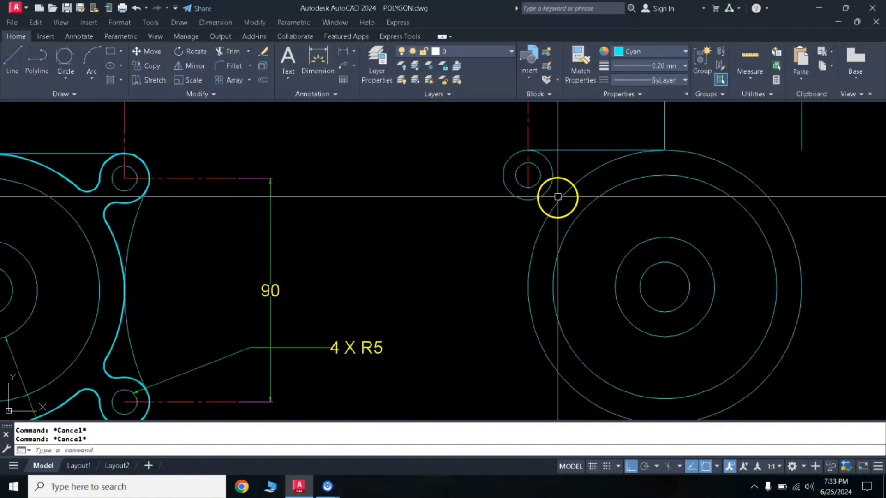
{"action": "key", "text": "Return"}
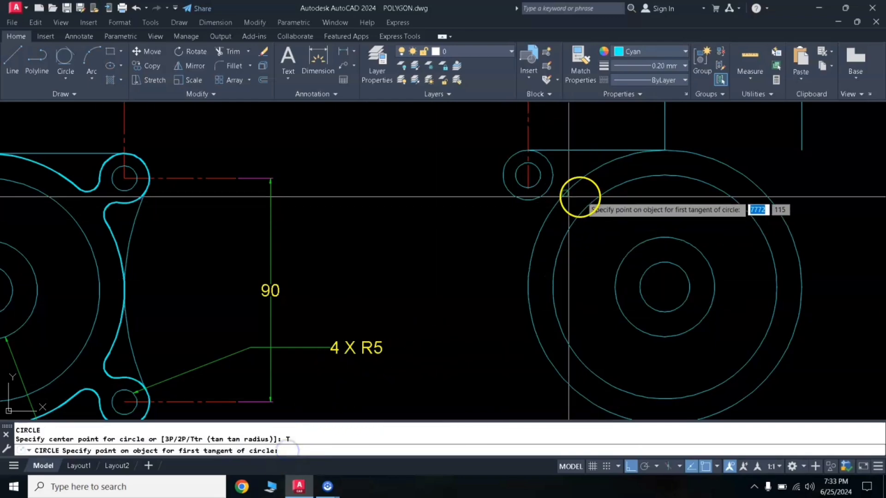
{"action": "left_click", "coordinate": [525, 198]}
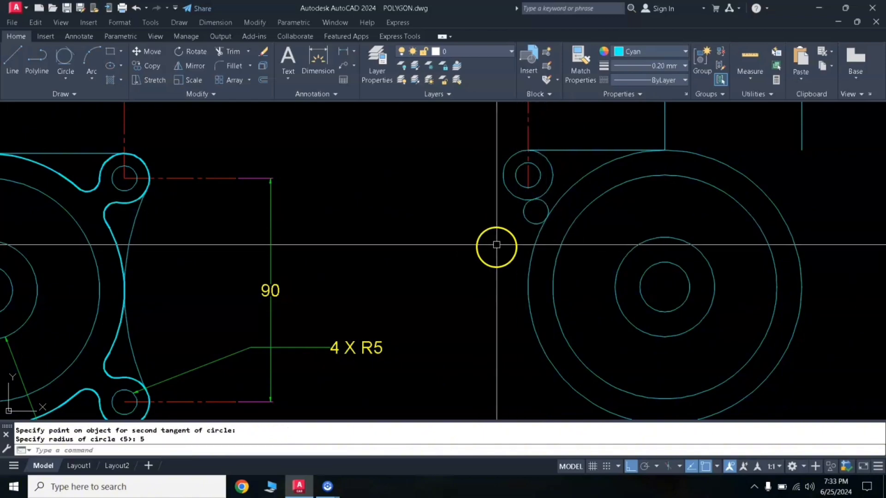
Add a second tangent-tangent-radius circle of radius 5 between the corner circle's right side and the large outer circle.
{"action": "key", "text": "Return"}
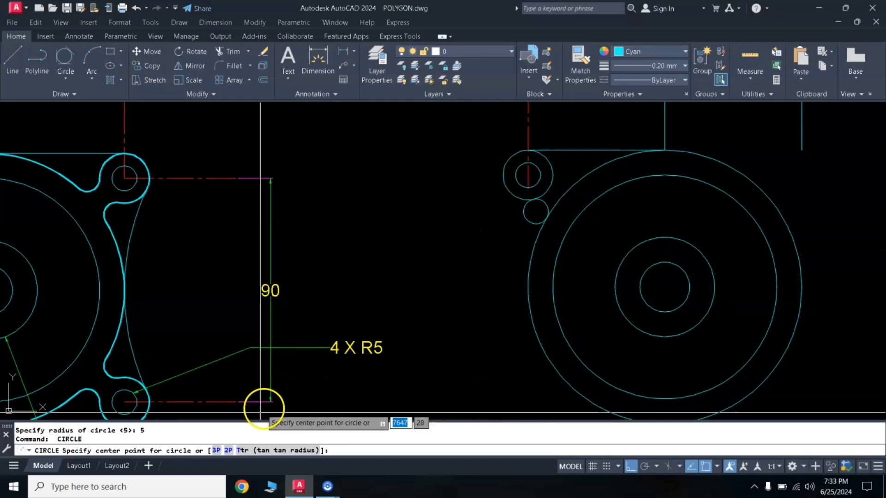
{"action": "left_click", "coordinate": [274, 450]}
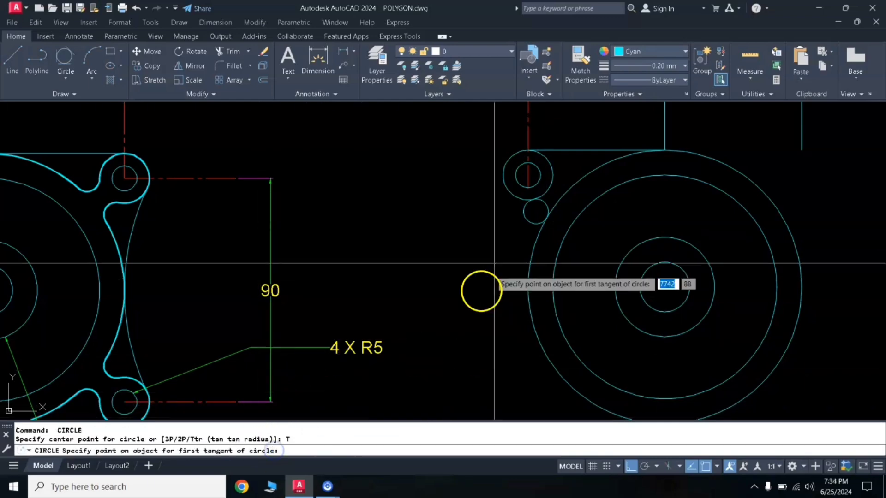
{"action": "left_click", "coordinate": [556, 176]}
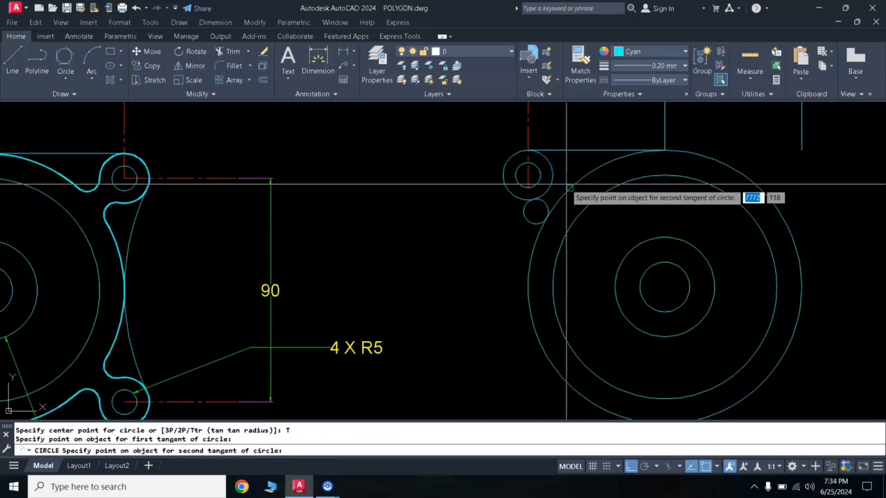
{"action": "left_click", "coordinate": [567, 188]}
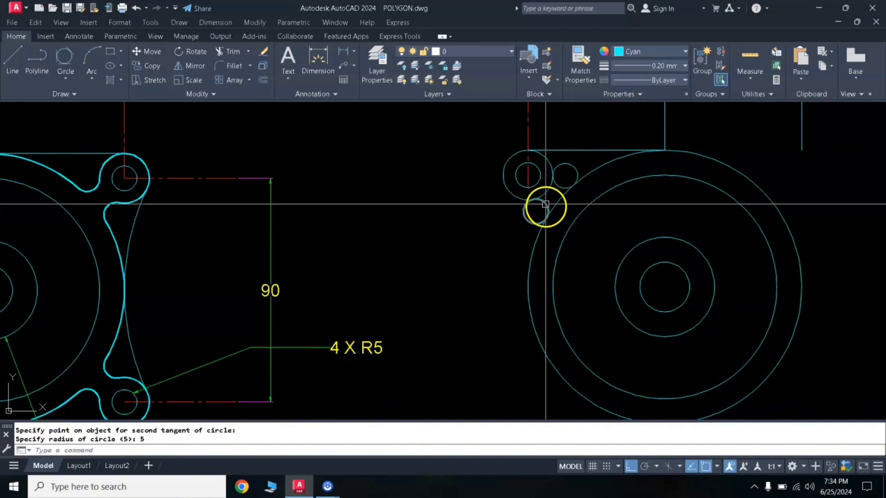
Trim the two tangent circles, the corner circle and the outer circle so the corner lug blends into the outline through fillet arcs.
{"action": "type", "text": "tr"}
{"action": "key", "text": "Return"}
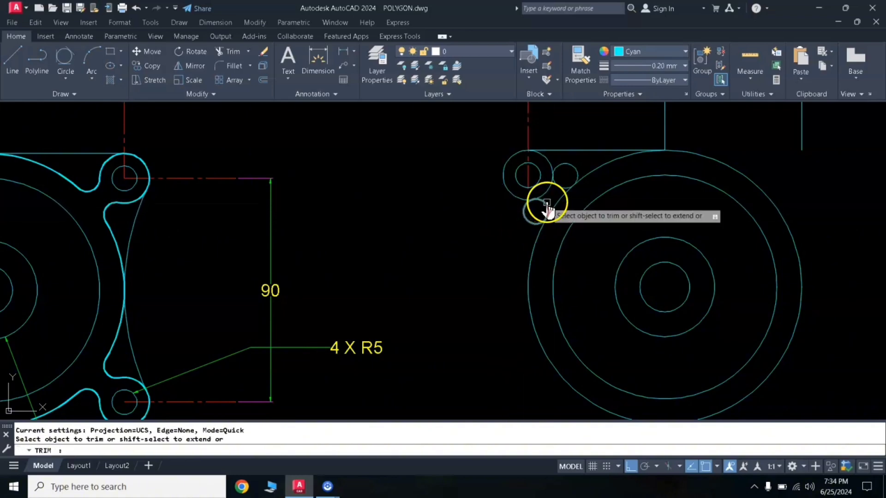
{"action": "left_click", "coordinate": [570, 166]}
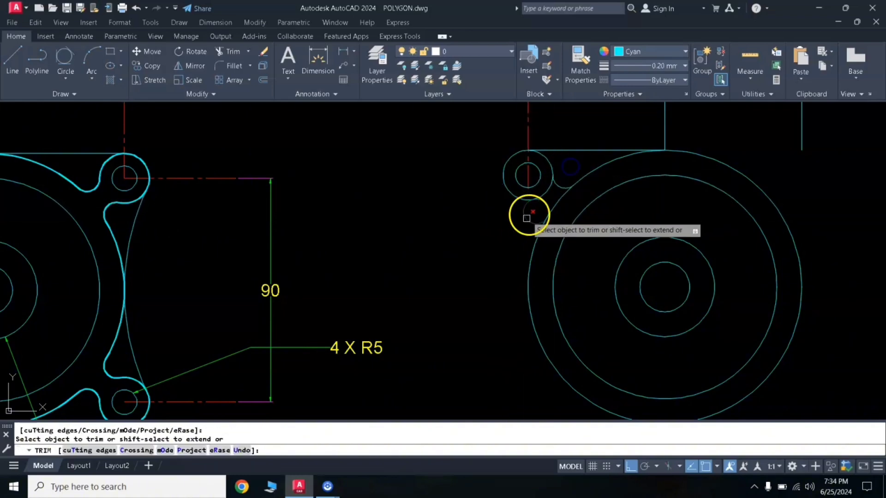
{"action": "left_click", "coordinate": [558, 199]}
{"action": "left_click", "coordinate": [548, 190]}
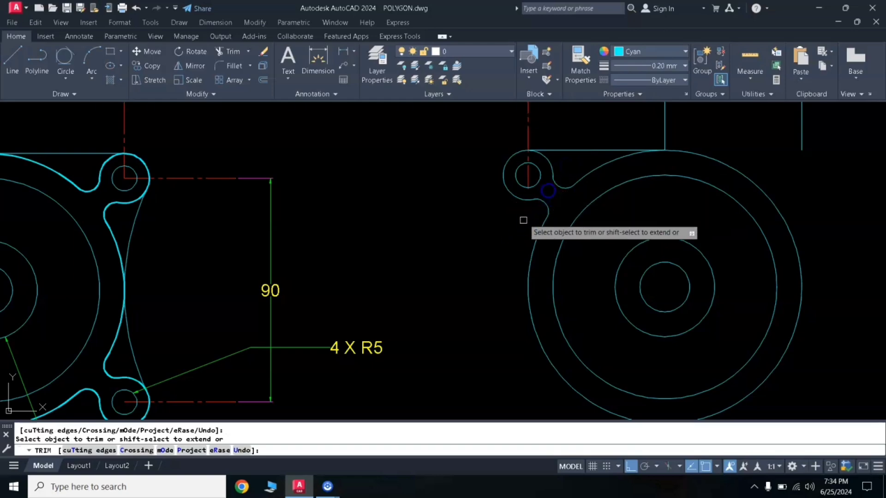
{"action": "key", "text": "Return"}
Match the properties of the reference drawing's thick outline onto the new outer circle, corner lug arc and both fillet arcs.
{"action": "scroll", "coordinate": [493, 226], "scroll_direction": "down", "scroll_amount": 2}
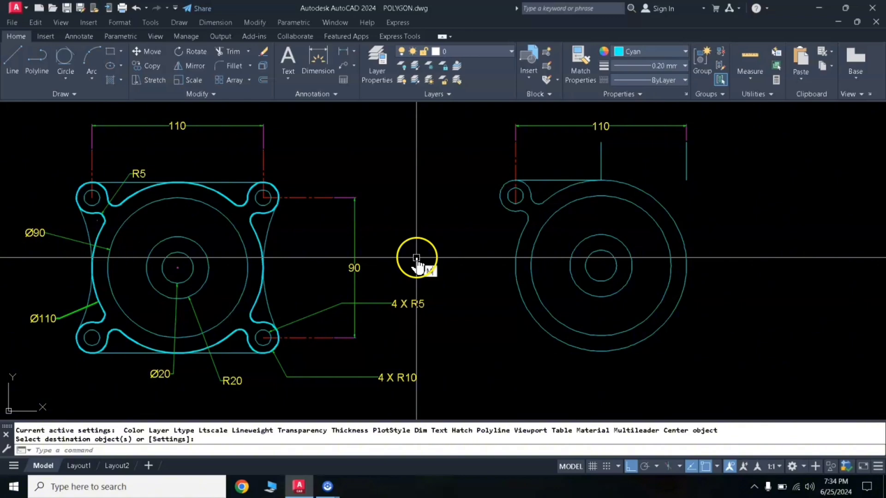
{"action": "type", "text": "MA"}
{"action": "key", "text": "Return"}
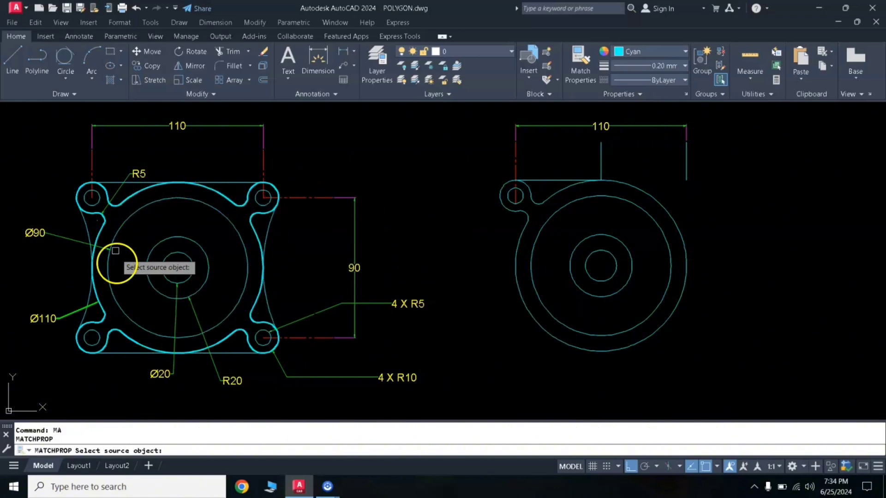
{"action": "left_click", "coordinate": [129, 199]}
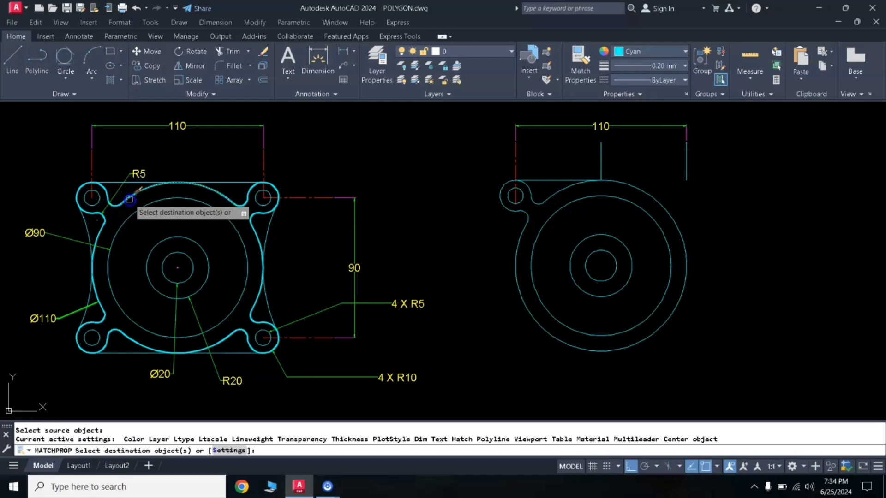
{"action": "left_click", "coordinate": [533, 205]}
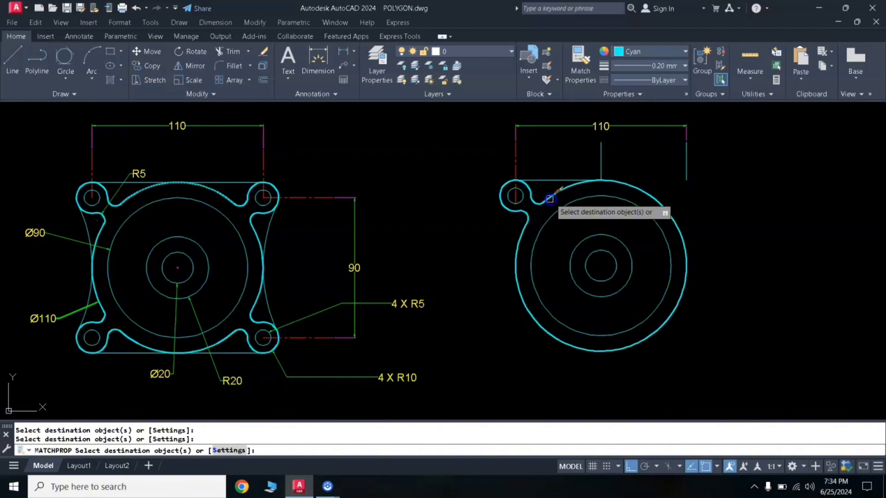
{"action": "key", "text": "Return"}
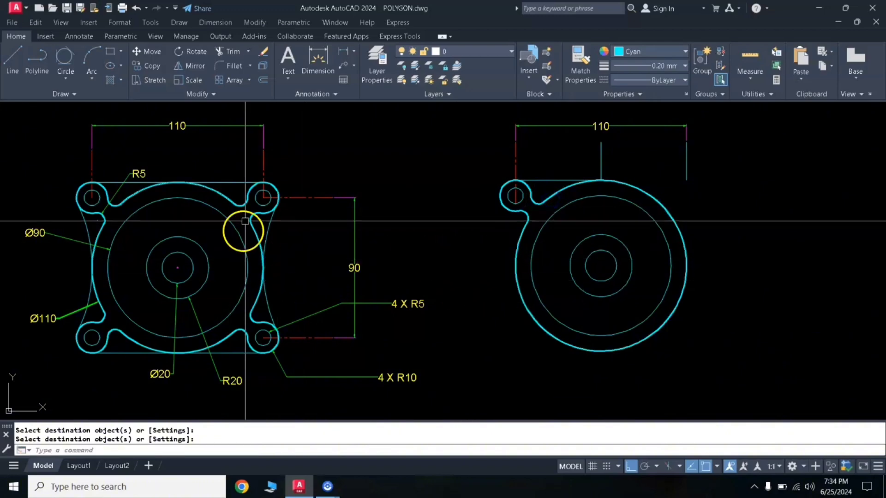
Mirror the corner lug with its hole and fillet arcs about the vertical axis through the outer circle's top quadrant, keeping the source objects.
{"action": "left_click", "coordinate": [469, 158]}
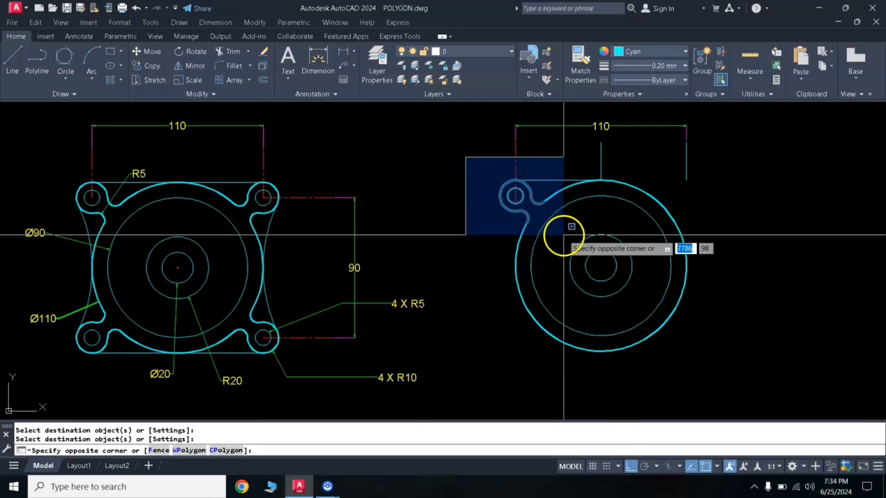
{"action": "left_click", "coordinate": [564, 235]}
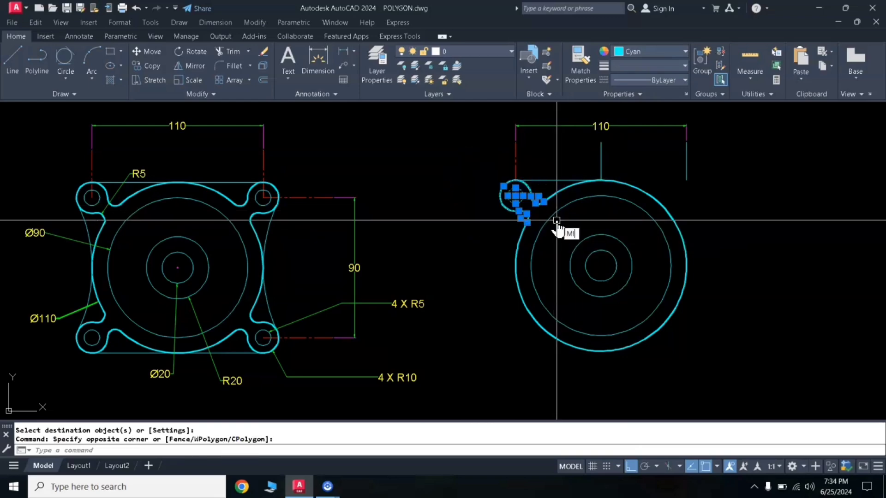
{"action": "key", "text": "Return"}
{"action": "left_click", "coordinate": [602, 179]}
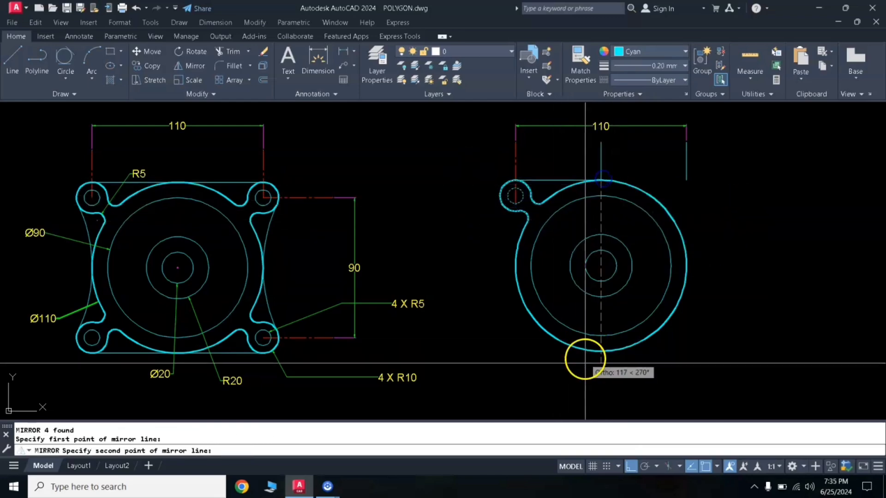
{"action": "left_click", "coordinate": [585, 369]}
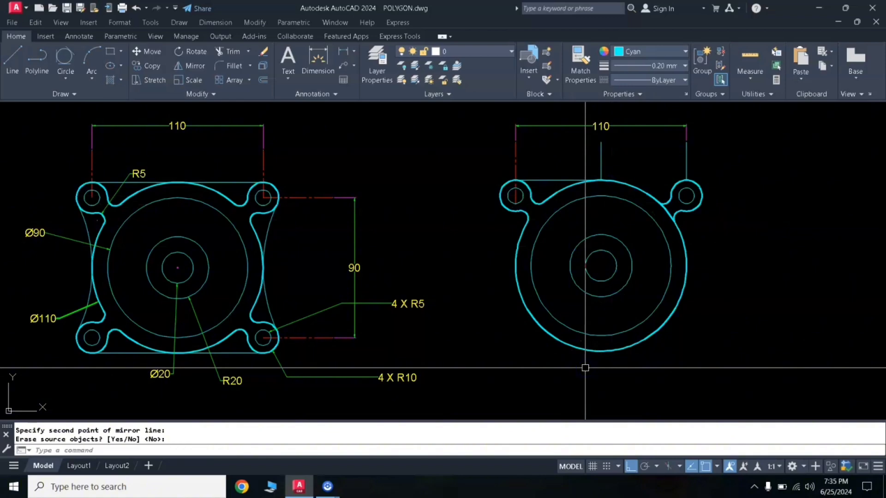
{"action": "key", "text": "Return"}
Stretch the right end of the horizontal tangent line above the new plate to the upper-right lug's top quadrant.
{"action": "left_click", "coordinate": [547, 181]}
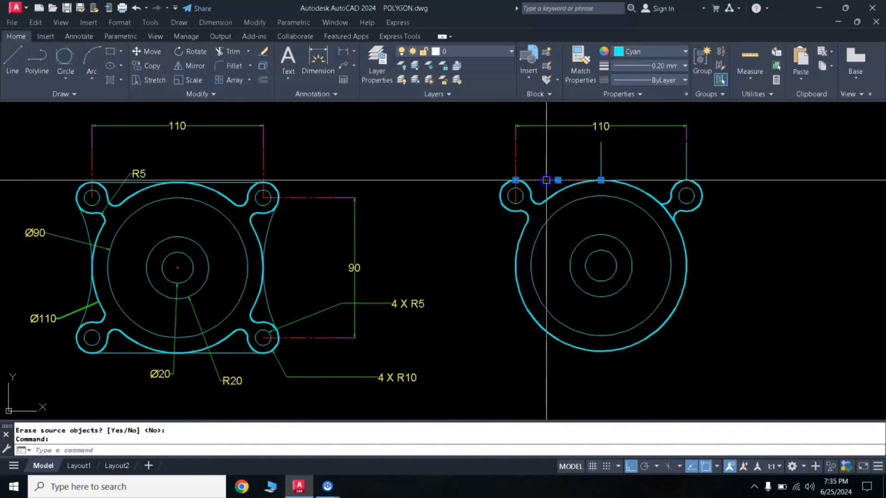
{"action": "left_click", "coordinate": [601, 180]}
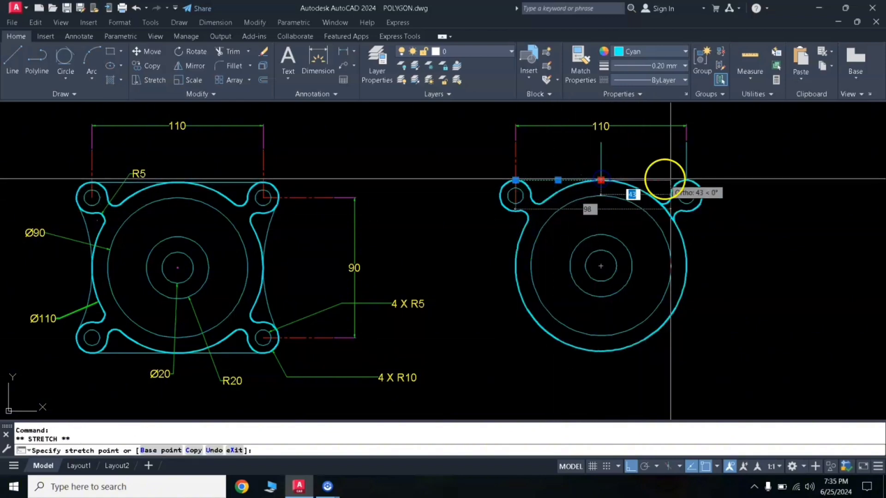
{"action": "key", "text": "Down"}
{"action": "key", "text": "Escape"}
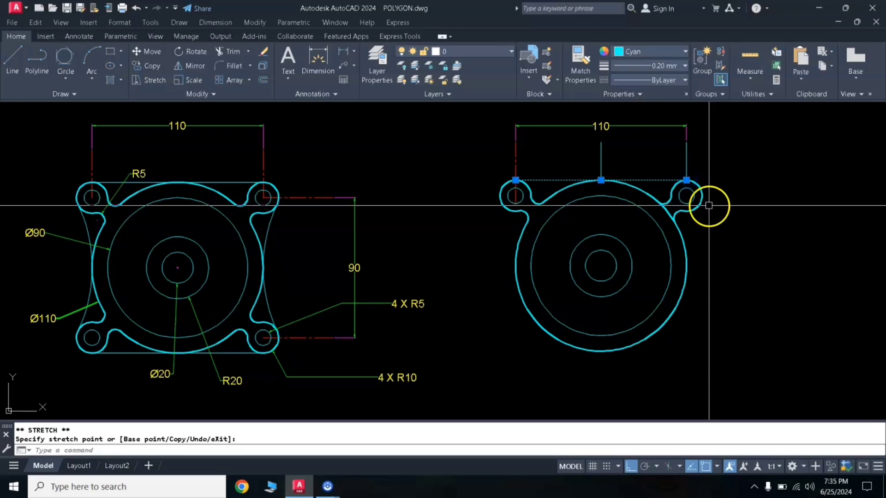
{"action": "key", "text": "Escape"}
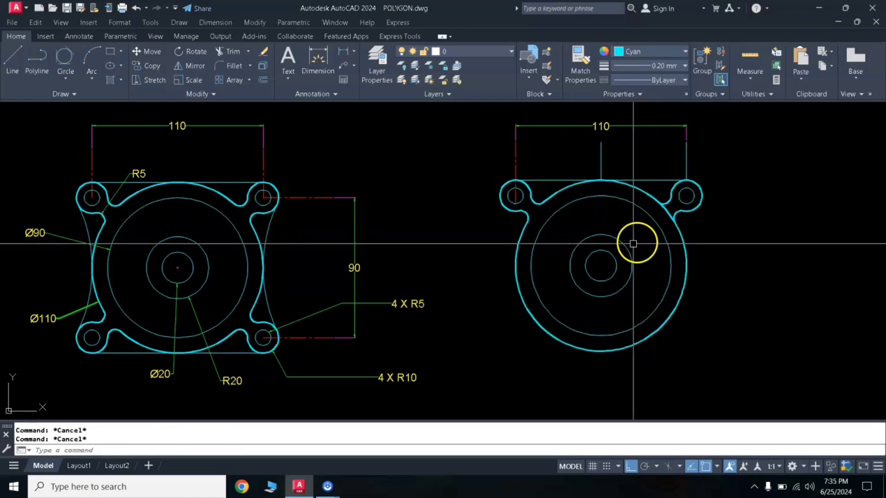
Trim the outer circle segment between the two fillet arcs of the new plate's upper-right lug.
{"action": "type", "text": "tr"}
{"action": "key", "text": "Return"}
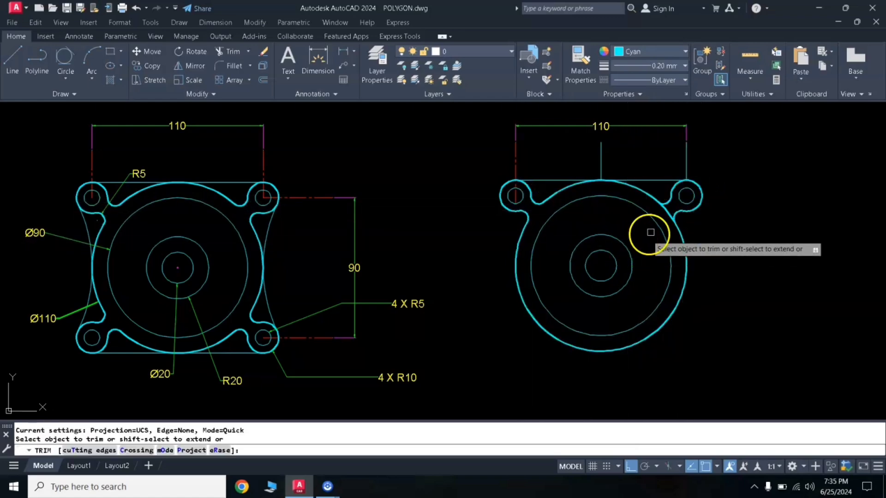
{"action": "left_click", "coordinate": [666, 213]}
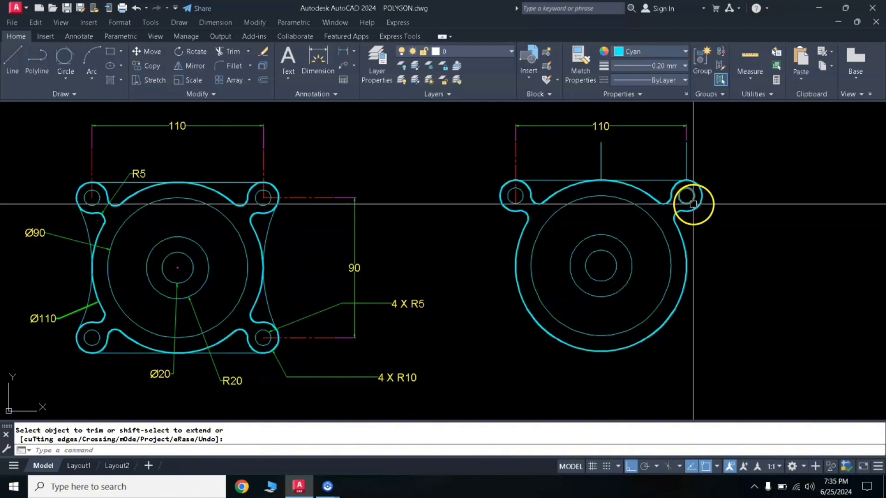
Mirror both upper lugs with their holes and fillet arcs about the horizontal axis through the plate's centre, keeping the source objects.
{"action": "left_click", "coordinate": [458, 165]}
{"action": "left_click", "coordinate": [573, 239]}
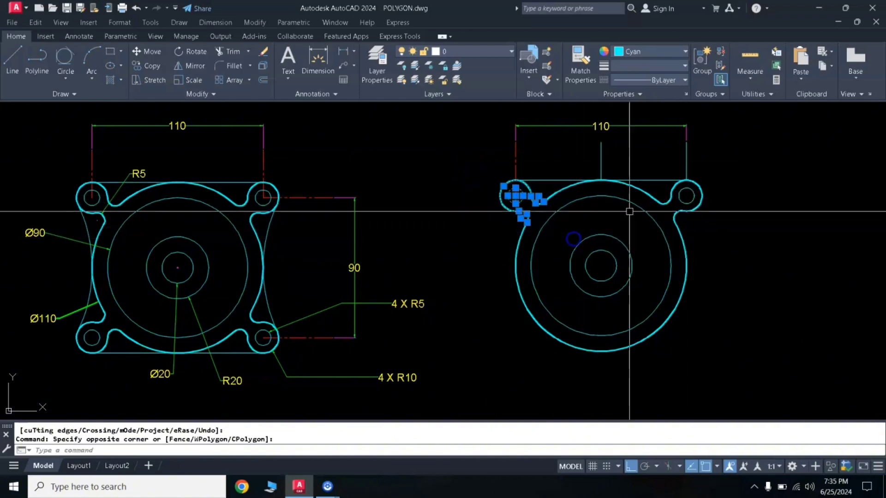
{"action": "left_click", "coordinate": [632, 158]}
{"action": "left_click", "coordinate": [730, 240]}
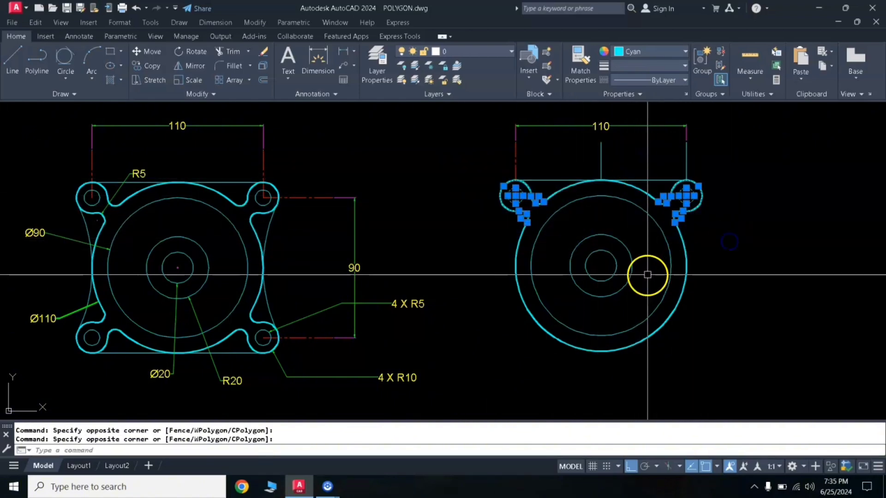
{"action": "type", "text": "mi"}
{"action": "key", "text": "Return"}
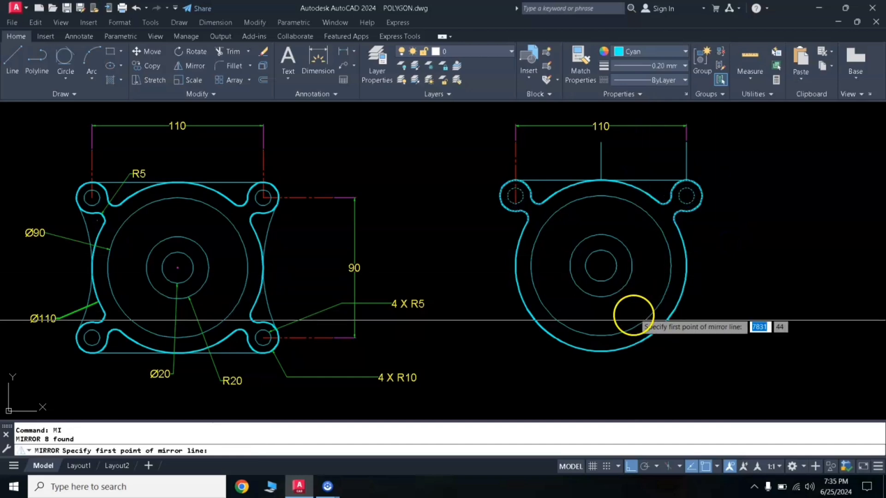
{"action": "left_click", "coordinate": [604, 266]}
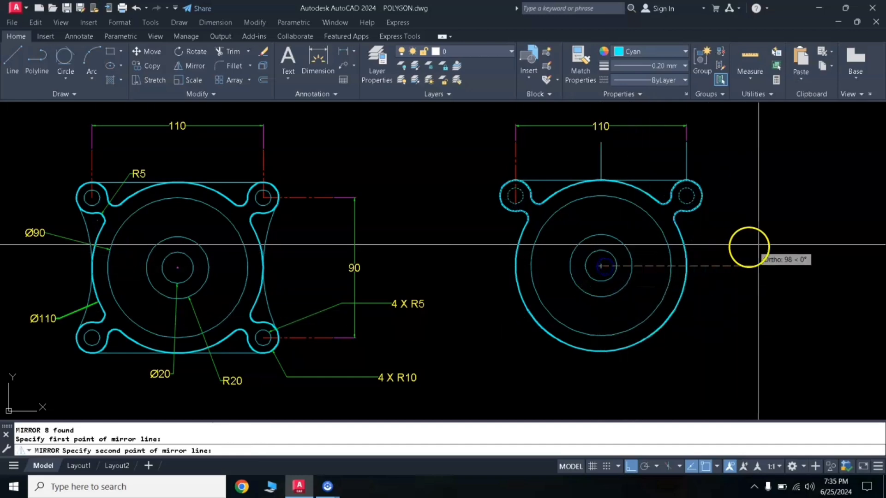
{"action": "key", "text": "Return"}
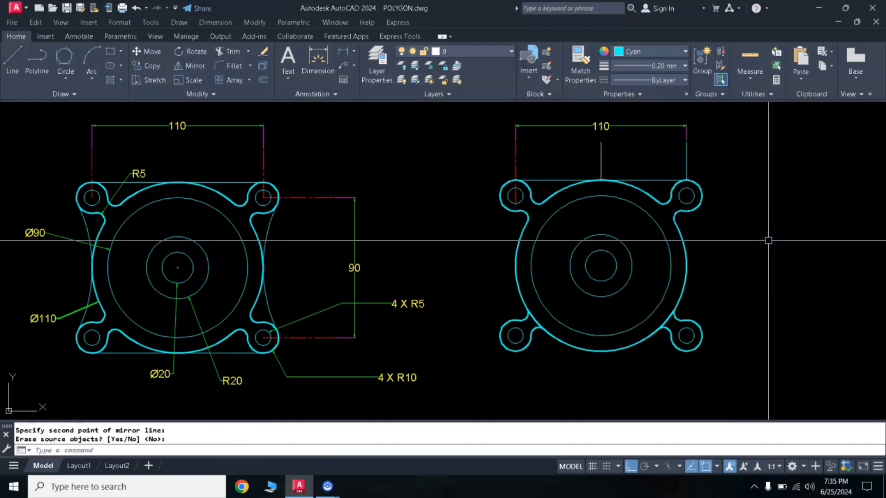
Trim the outer circle segments between the fillet arcs at both lower lugs of the new plate.
{"action": "left_click", "coordinate": [710, 278]}
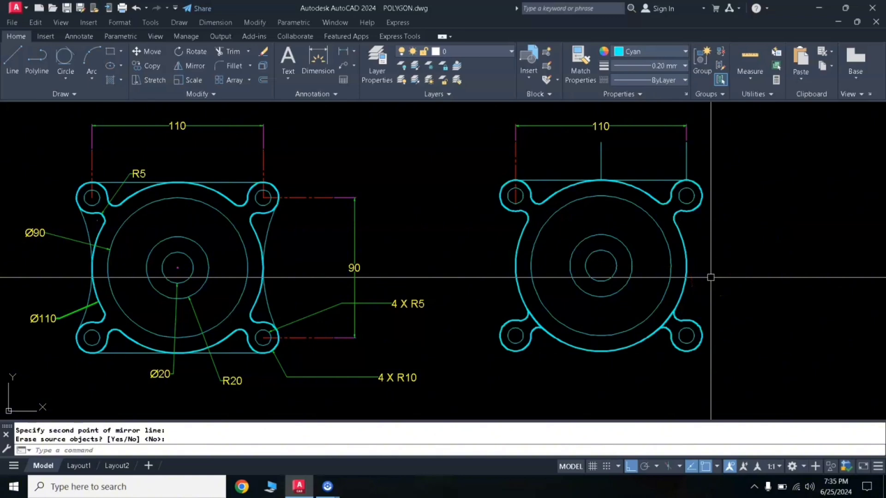
{"action": "type", "text": "TR"}
{"action": "key", "text": "Return"}
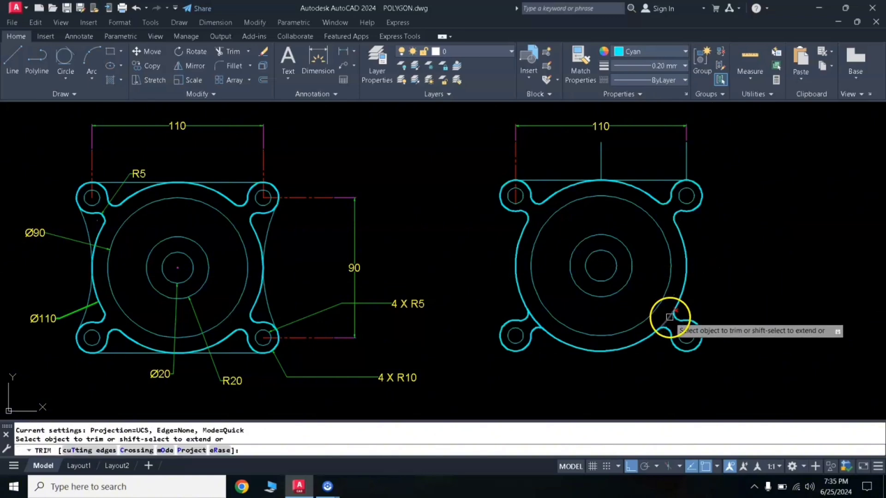
{"action": "left_click", "coordinate": [668, 320]}
{"action": "left_click", "coordinate": [534, 324]}
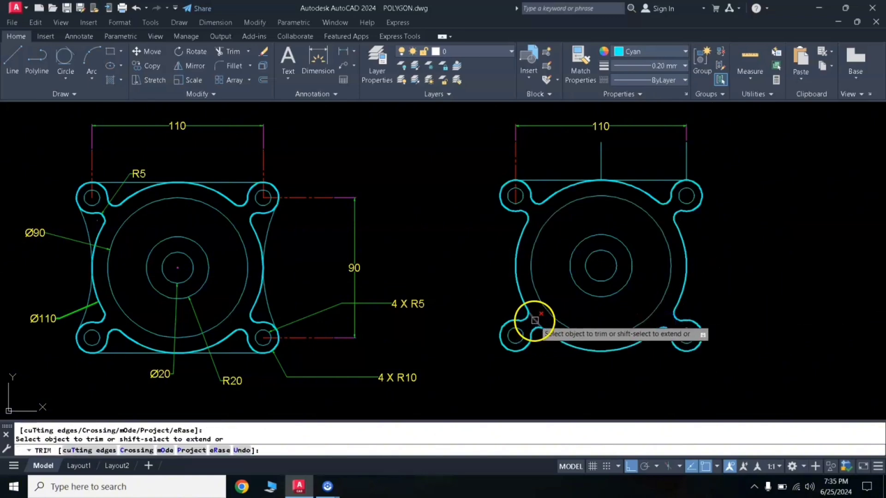
{"action": "key", "text": "Return"}
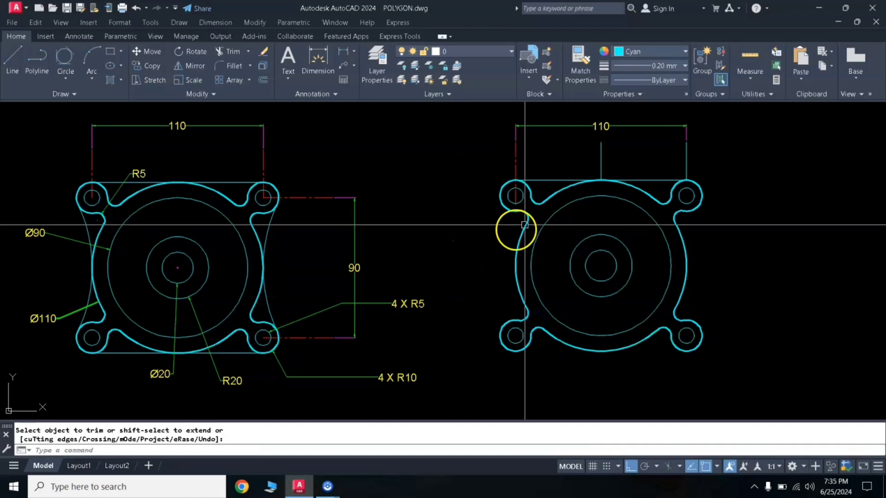
Mirror the upper horizontal tangent line about the horizontal axis through the plate's centre, keeping the source line.
{"action": "left_click", "coordinate": [554, 179]}
{"action": "type", "text": "M"}
{"action": "key", "text": "Return"}
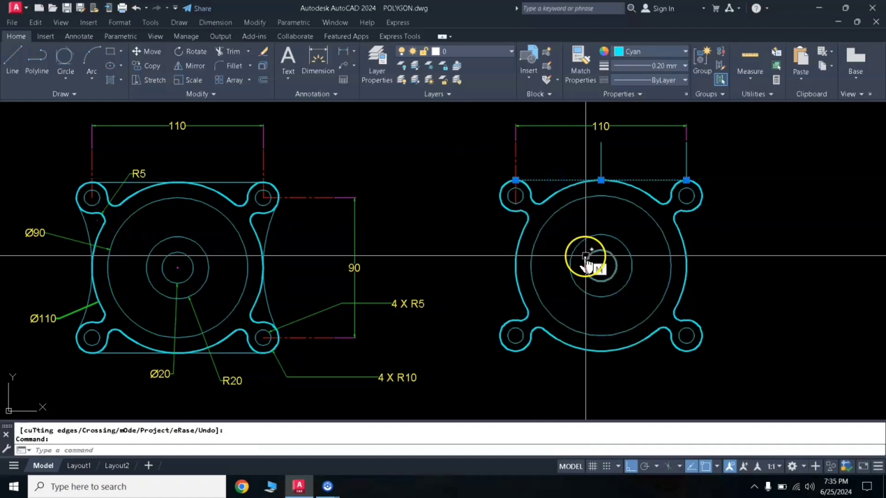
{"action": "key", "text": "Return"}
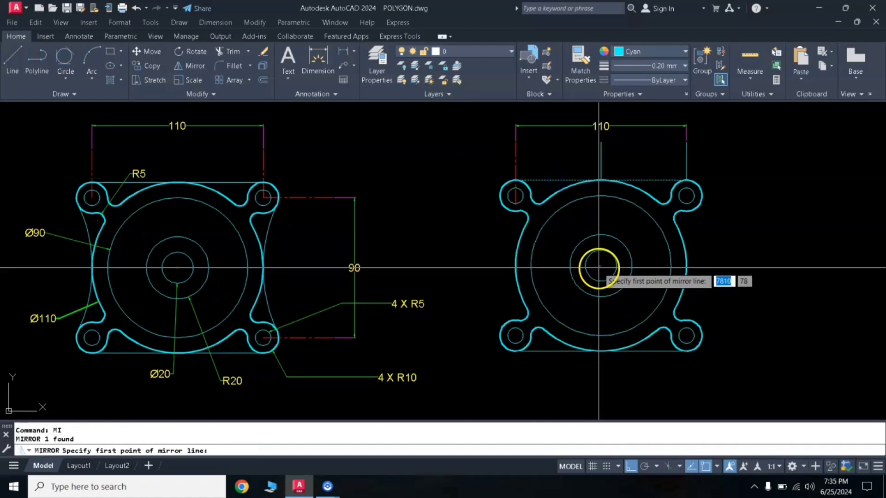
{"action": "left_click", "coordinate": [601, 266]}
{"action": "left_click", "coordinate": [721, 259]}
{"action": "key", "text": "Return"}
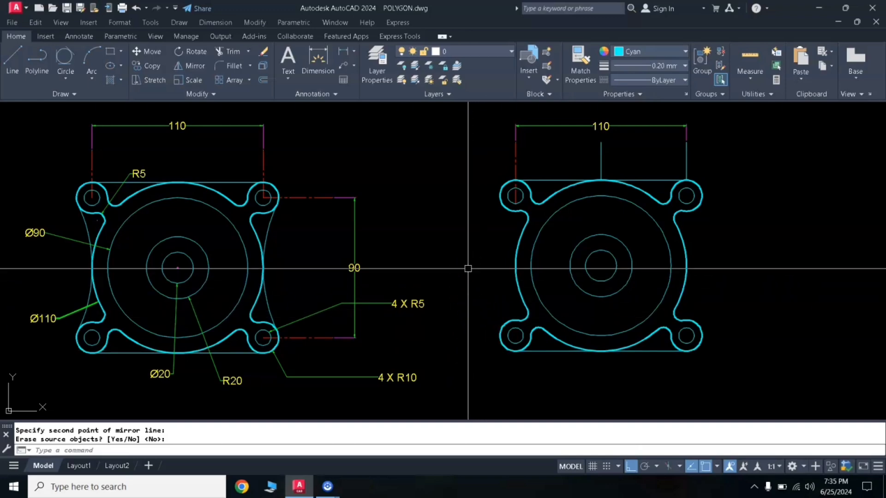
Examine the thin concave side arcs that connect the upper and lower lugs of the reference drawing.
{"action": "key", "text": "Return"}
{"action": "left_click", "coordinate": [90, 222]}
{"action": "left_click", "coordinate": [270, 227]}
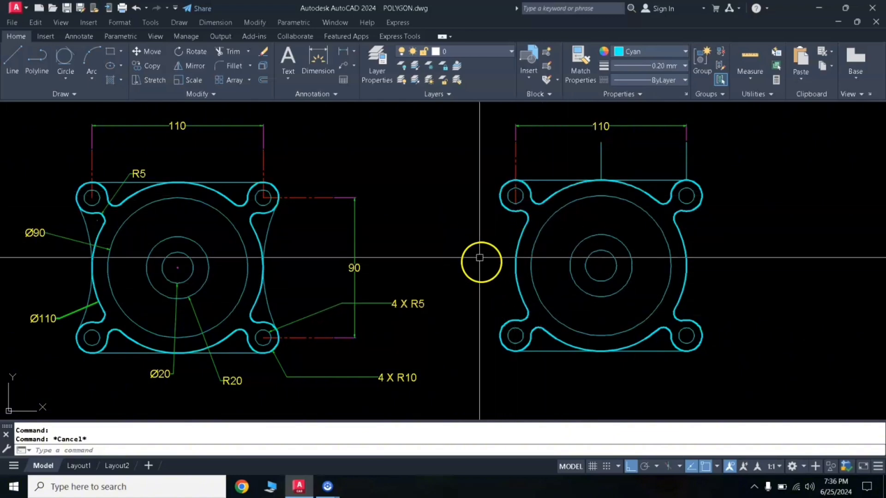
{"action": "left_click", "coordinate": [83, 222]}
{"action": "left_click", "coordinate": [258, 228]}
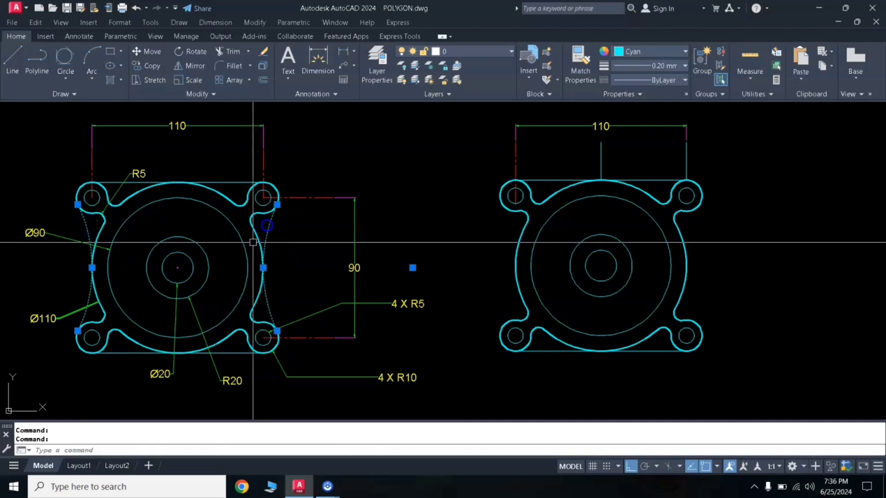
{"action": "key", "text": "Escape"}
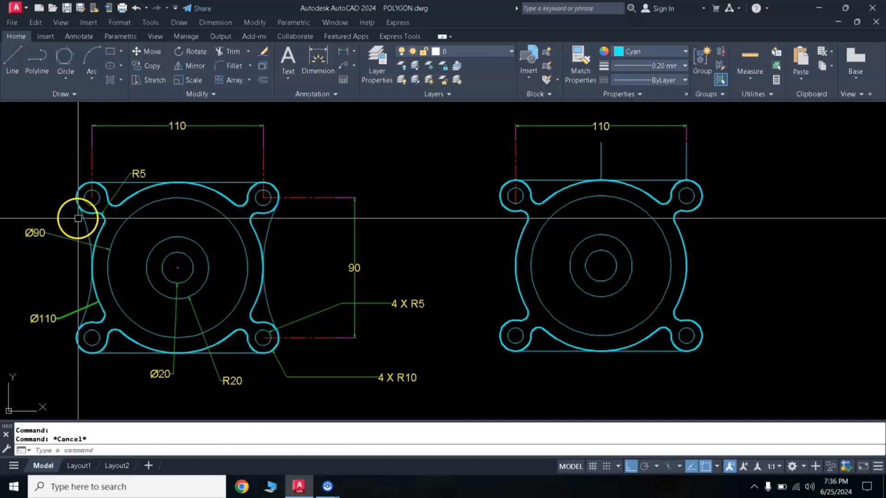
{"action": "left_click", "coordinate": [86, 222]}
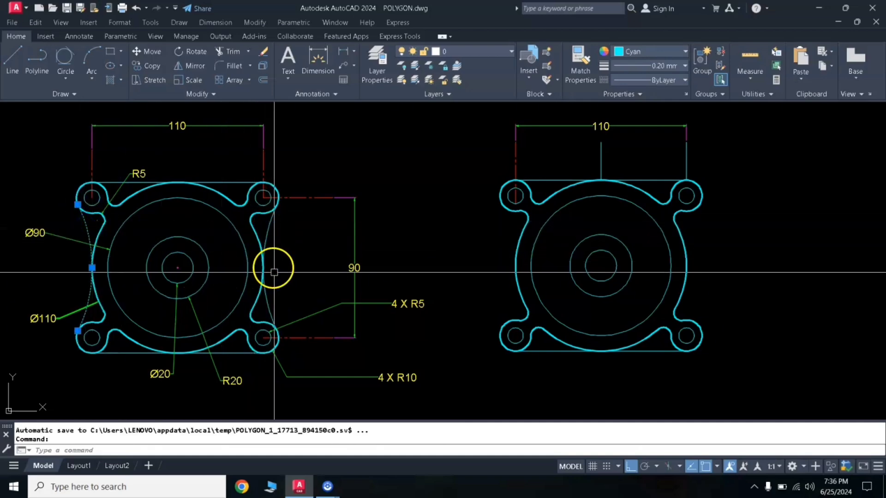
{"action": "key", "text": "Escape"}
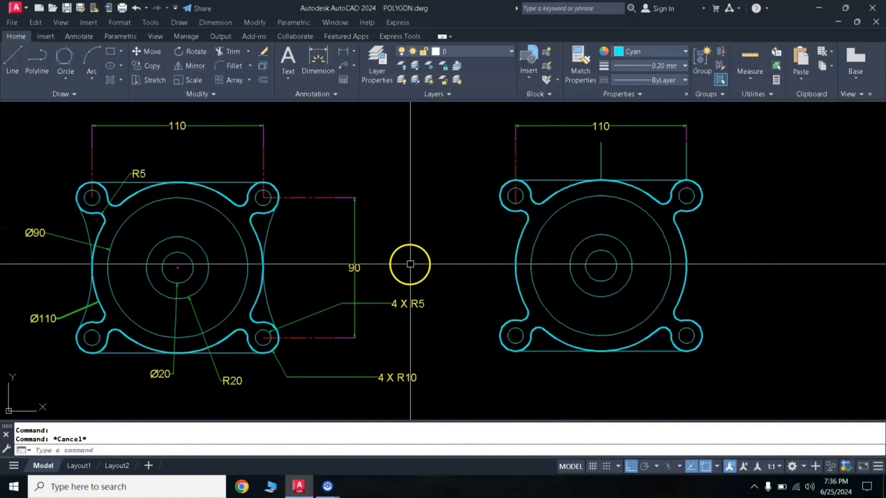
{"action": "key", "text": "Escape"}
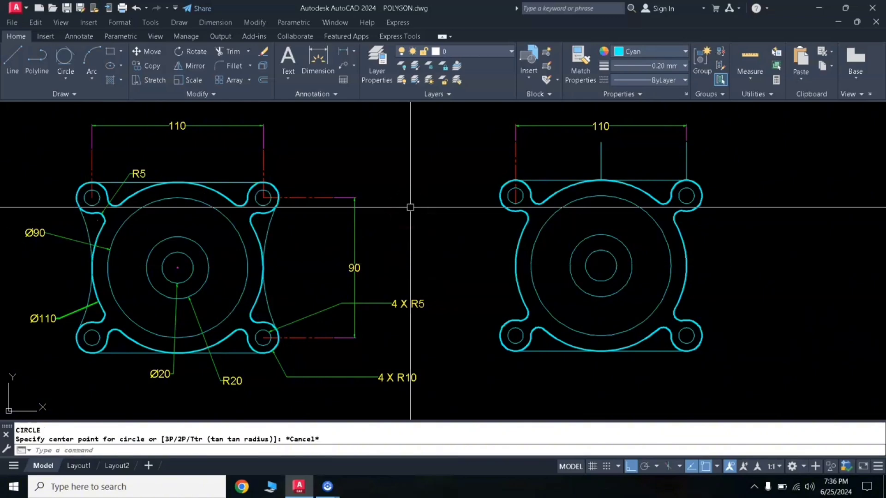
Draw a Tan, Tan, Tan circle touching the new plate's upper-left lug, the outer circle's left side and the lower-left lug.
{"action": "left_click", "coordinate": [65, 79]}
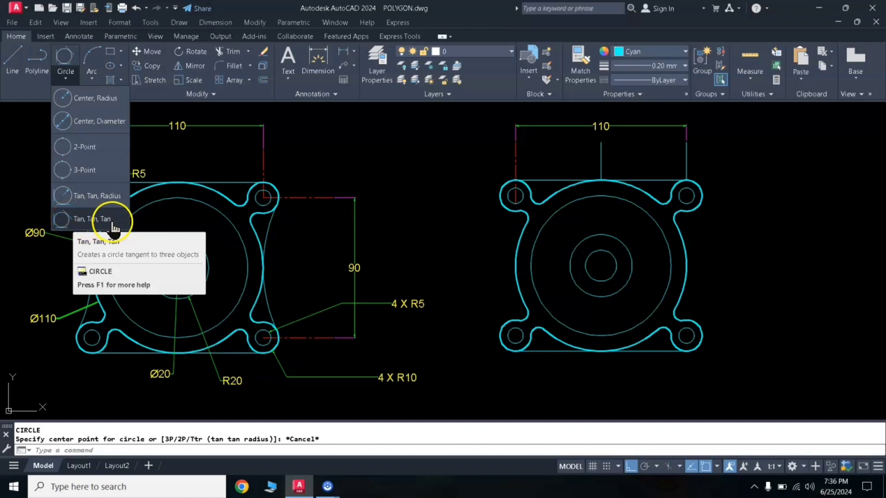
{"action": "left_click", "coordinate": [88, 219]}
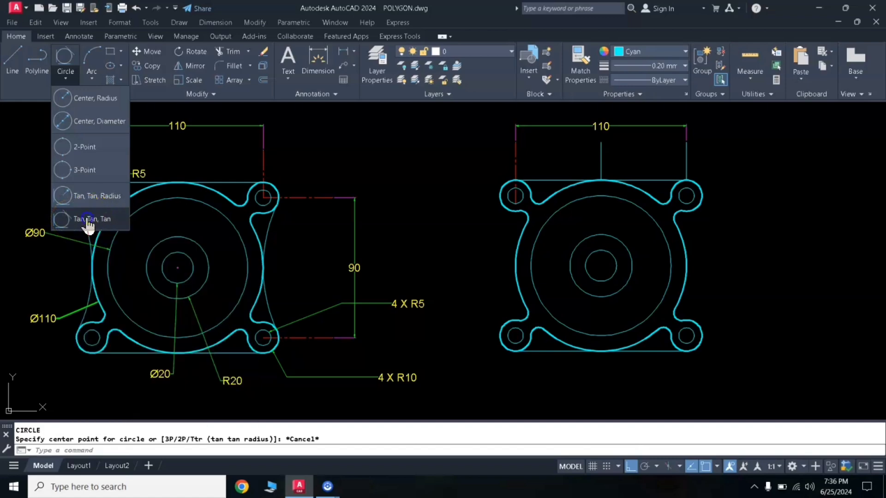
{"action": "left_click", "coordinate": [503, 212]}
{"action": "left_click", "coordinate": [512, 261]}
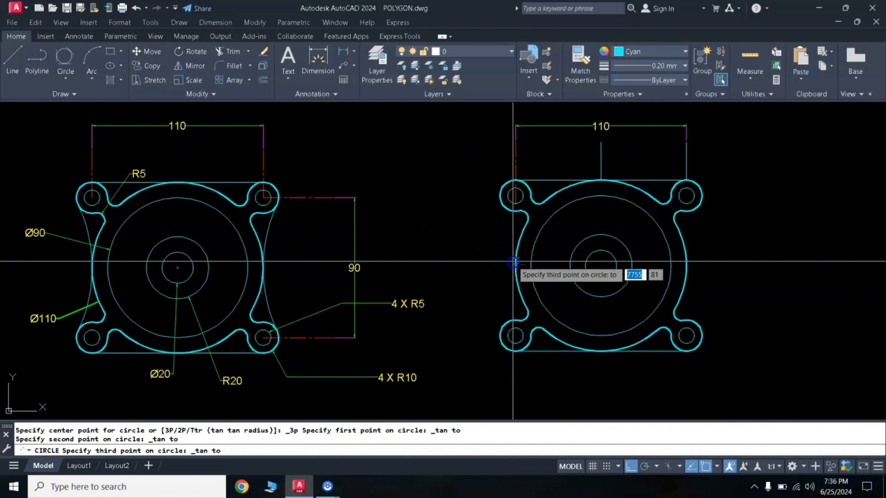
{"action": "left_click", "coordinate": [504, 322]}
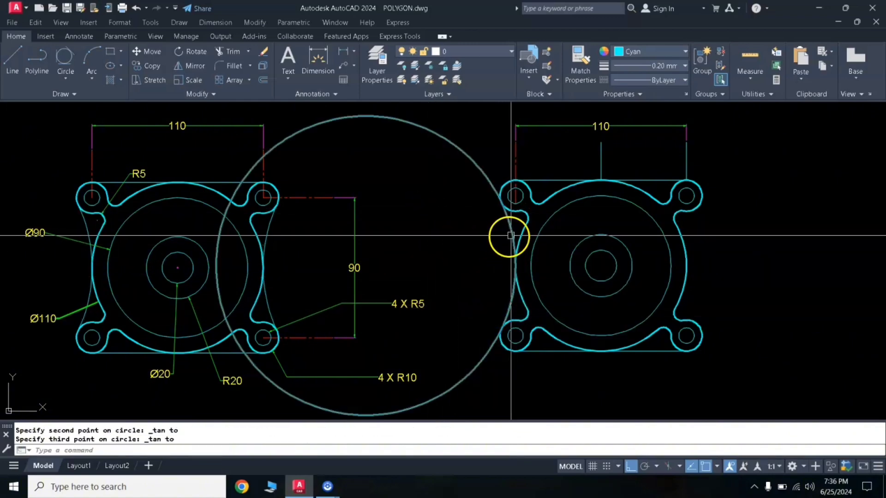
Trim the large tangent circle at the two left lugs, keeping only the concave arc between them.
{"action": "left_click", "coordinate": [512, 209]}
{"action": "left_click", "coordinate": [513, 322]}
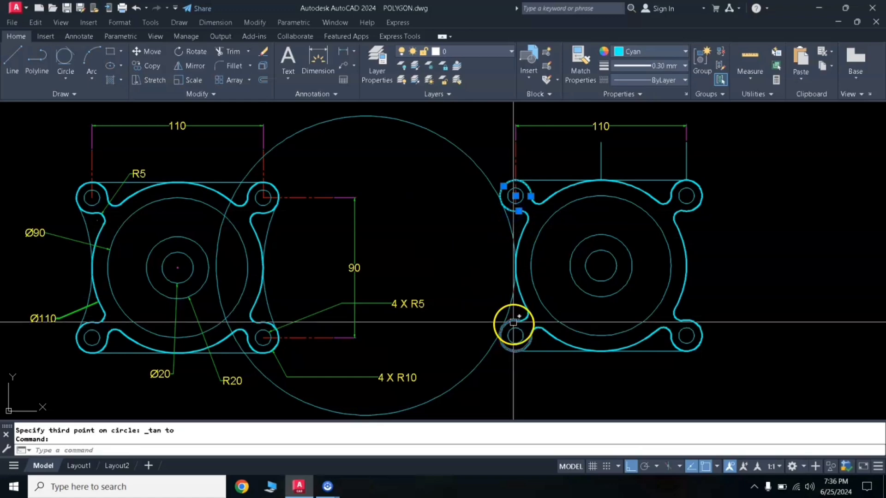
{"action": "left_click", "coordinate": [479, 305]}
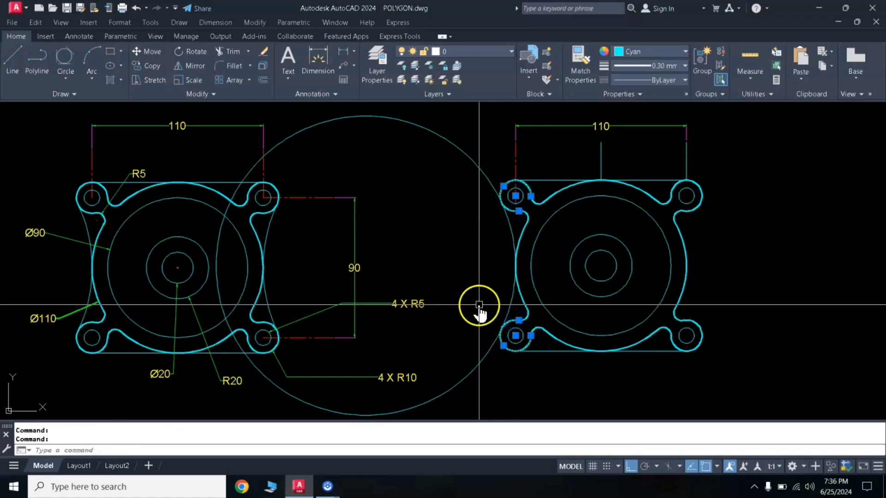
{"action": "type", "text": "tr"}
{"action": "key", "text": "Return"}
{"action": "right_click", "coordinate": [430, 129]}
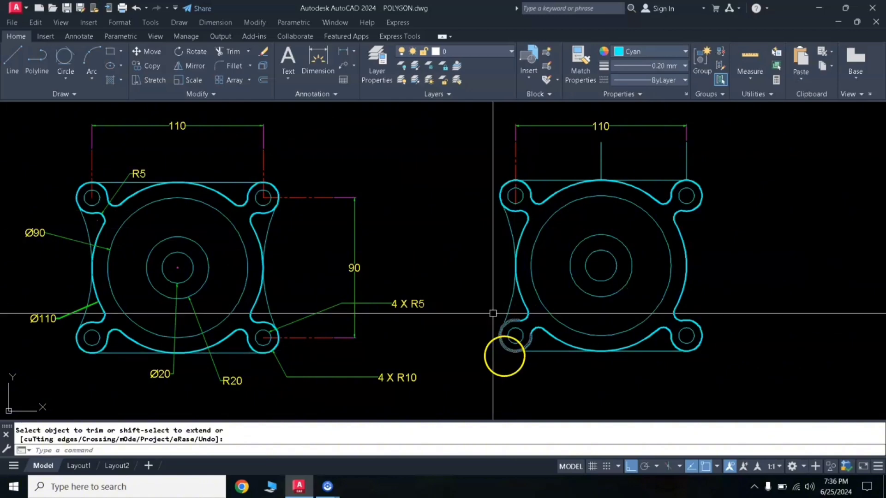
Mirror the concave left side arc about the vertical axis through the plate's centre, keeping the source arc.
{"action": "left_click", "coordinate": [506, 226]}
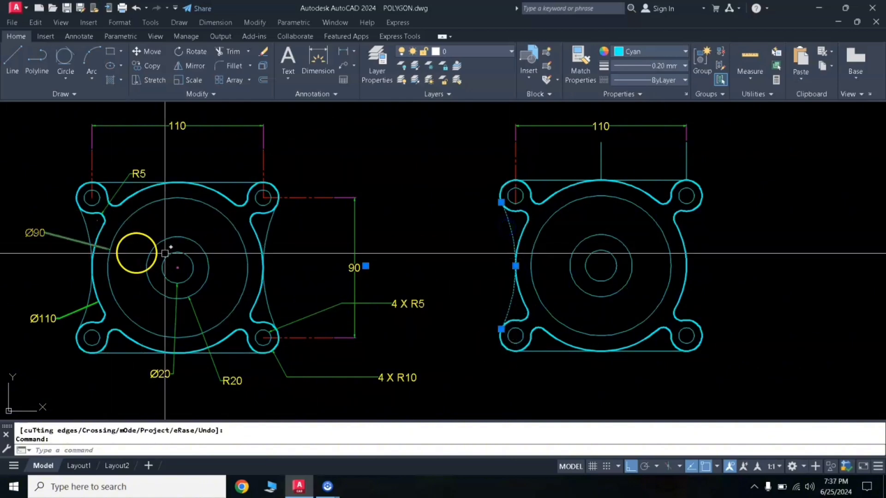
{"action": "left_click", "coordinate": [600, 266]}
{"action": "left_click", "coordinate": [574, 386]}
{"action": "key", "text": "Return"}
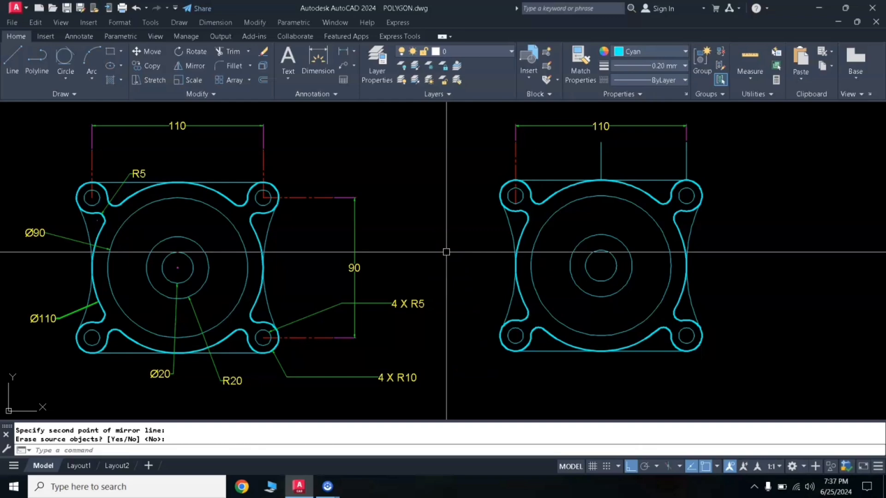
Erase the short vertical construction line above the outer circle's top quadrant on the new plate.
{"action": "key", "text": "Return"}
{"action": "left_click", "coordinate": [601, 148]}
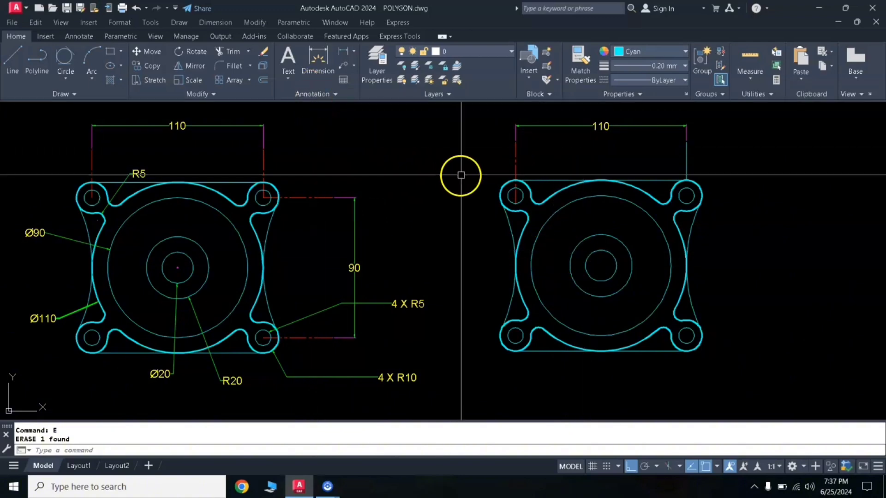
Match the new plate's right vertical extension line to the properties of the red centre line above the upper-left hole.
{"action": "type", "text": "A"}
{"action": "key", "text": "Return"}
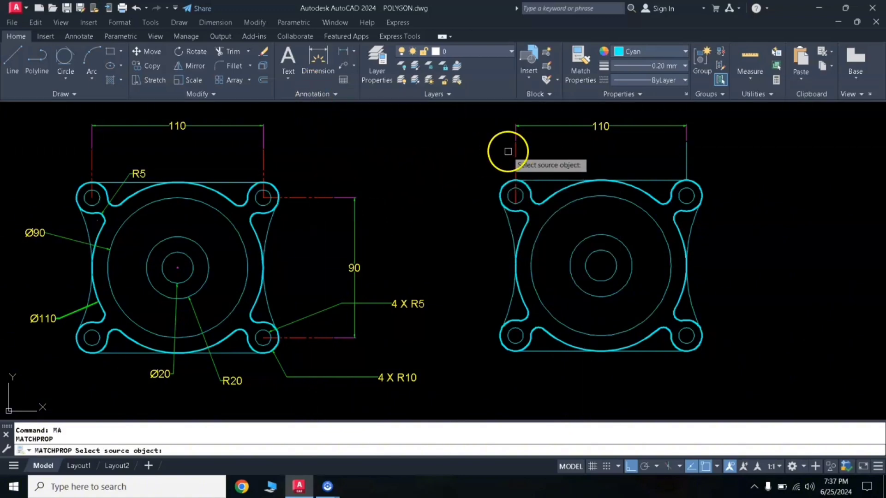
{"action": "left_click", "coordinate": [514, 154]}
{"action": "left_click", "coordinate": [686, 160]}
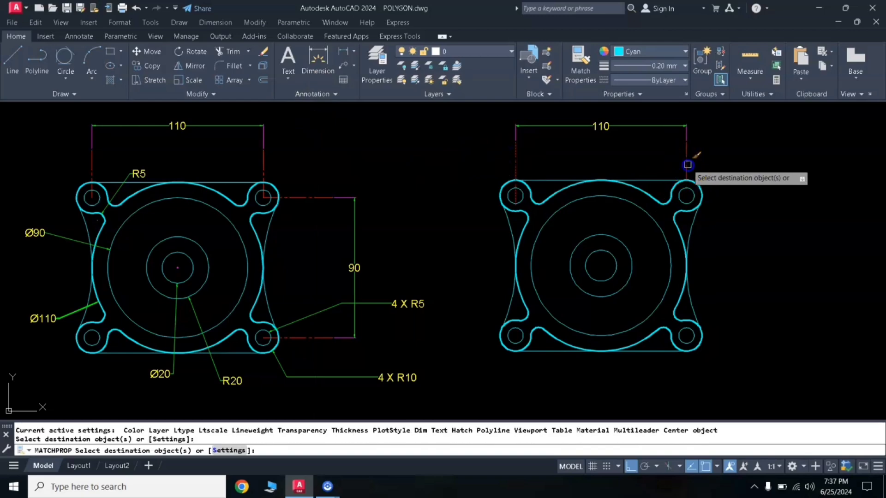
{"action": "key", "text": "Return"}
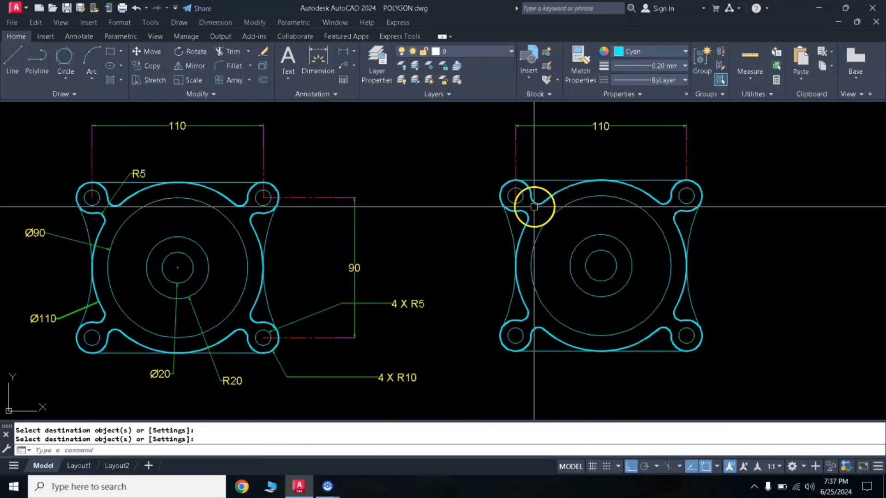
Stretch the lower end of the new plate's right vertical centre line down through the upper-right hole's centre.
{"action": "key", "text": "Return"}
{"action": "left_click", "coordinate": [687, 159]}
{"action": "left_click", "coordinate": [686, 179]}
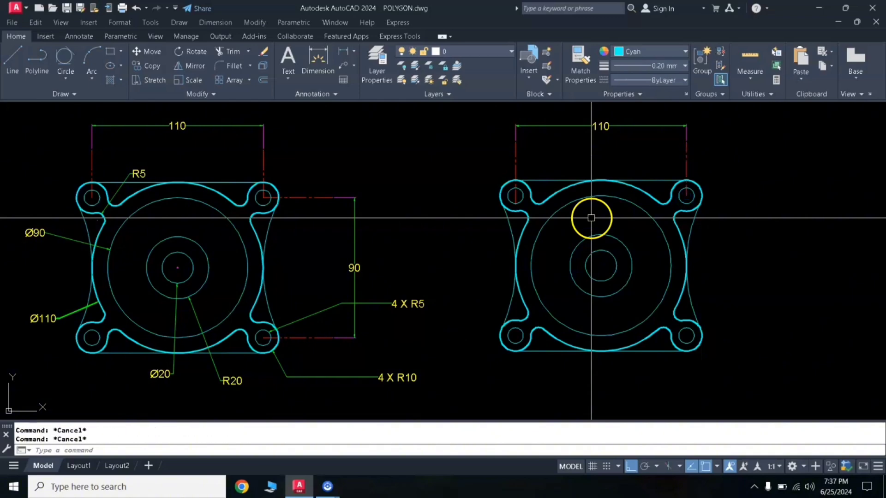
{"action": "left_click", "coordinate": [571, 202]}
{"action": "key", "text": "Escape"}
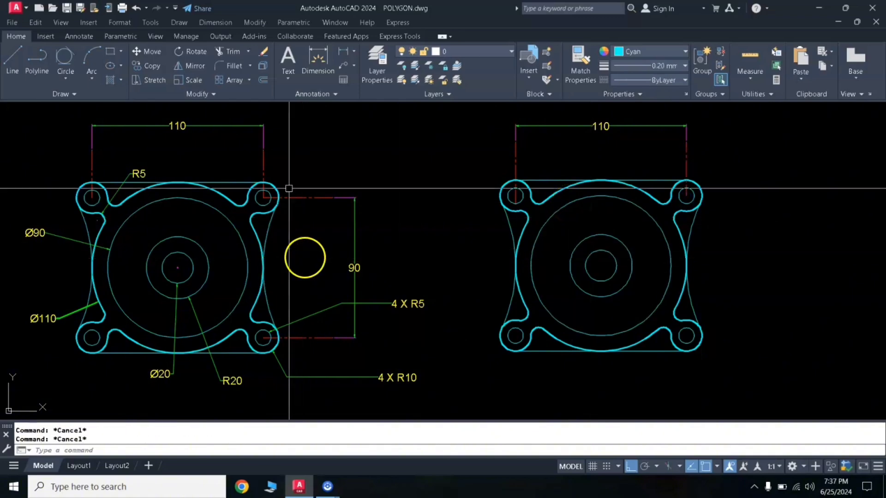
Add a vertical linear dimension between the upper-right and lower-right hole centres, placed outside the new plate's right side.
{"action": "left_click", "coordinate": [346, 55]}
{"action": "left_click", "coordinate": [687, 197]}
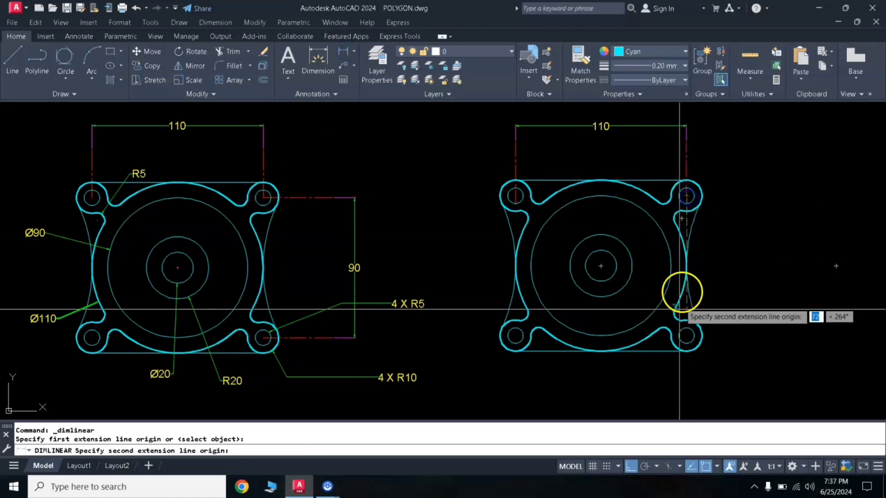
{"action": "left_click", "coordinate": [686, 335]}
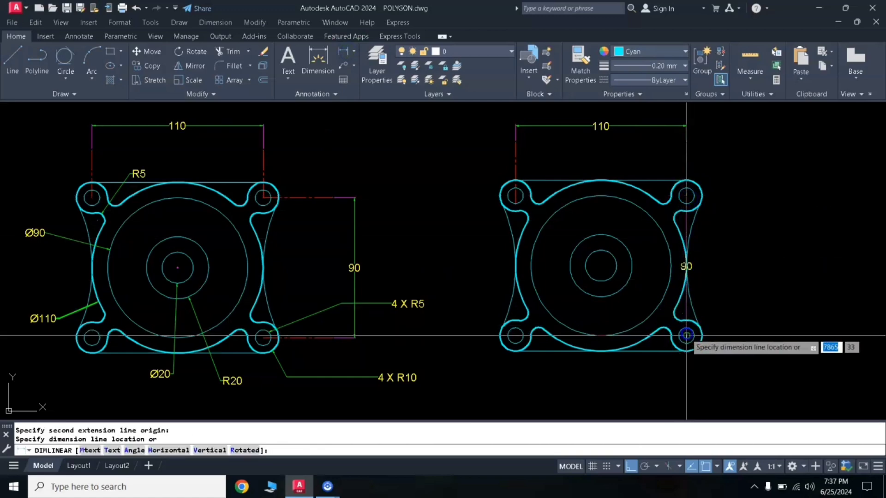
{"action": "left_click", "coordinate": [750, 332]}
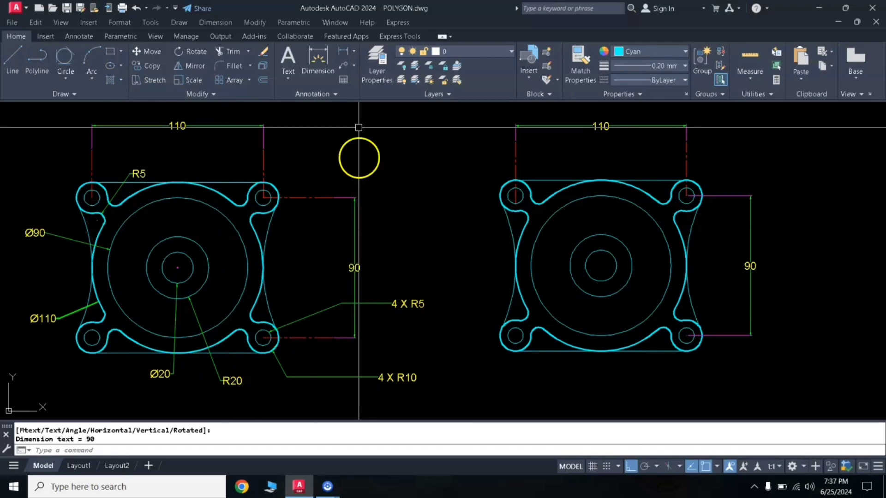
Add a radius dimension to the small fillet just below the new plate's upper-left lug, with its text above the plate.
{"action": "left_click", "coordinate": [354, 55]}
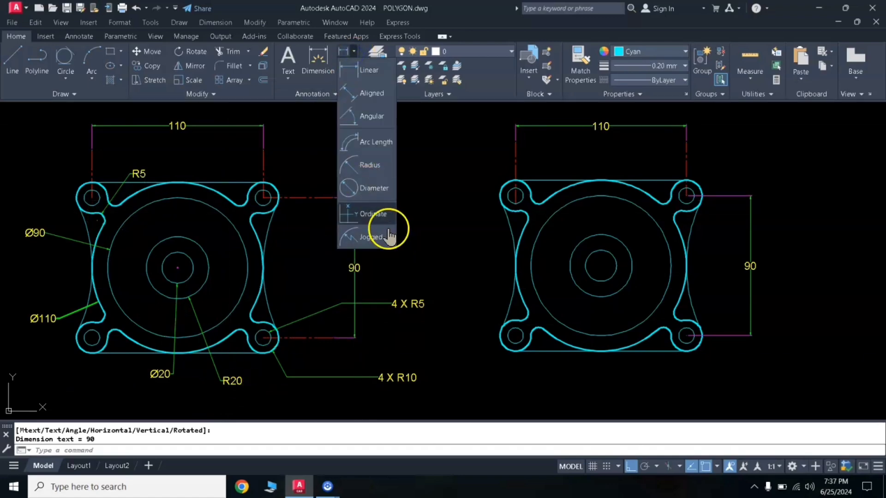
{"action": "left_click", "coordinate": [364, 167]}
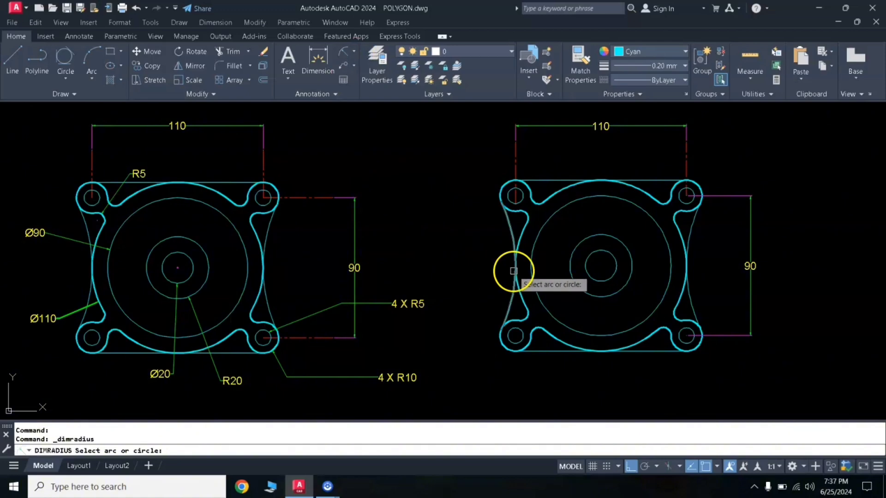
{"action": "left_click", "coordinate": [534, 200]}
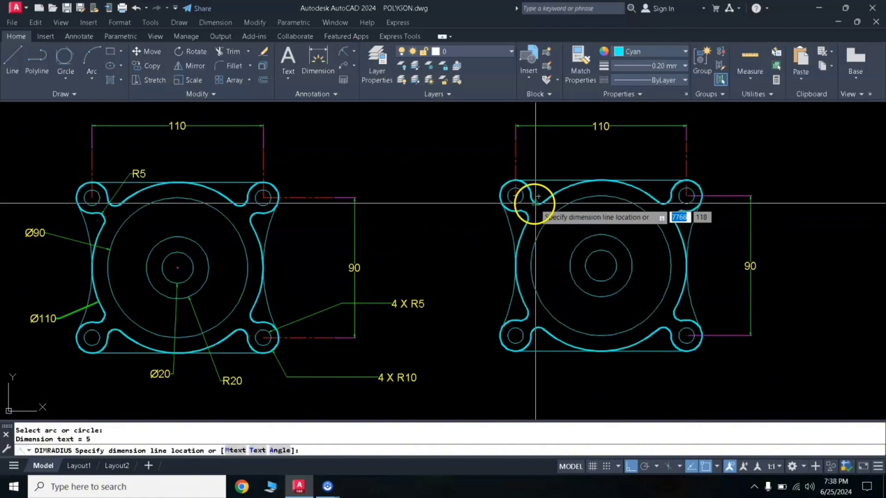
{"action": "key", "text": "Escape"}
{"action": "key", "text": "Return"}
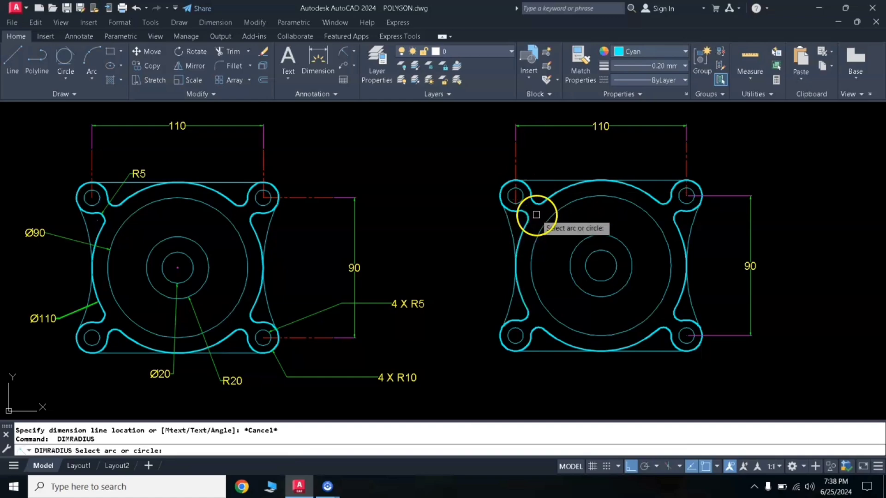
{"action": "left_click", "coordinate": [525, 214]}
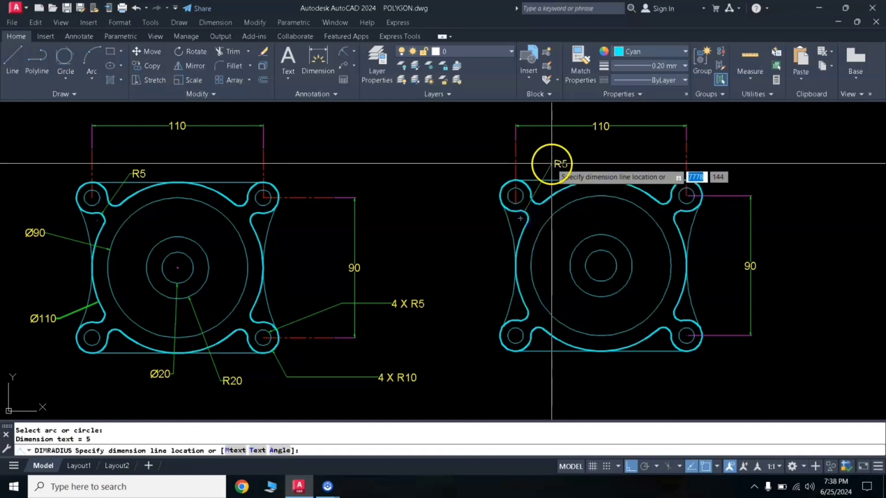
{"action": "left_click", "coordinate": [544, 182]}
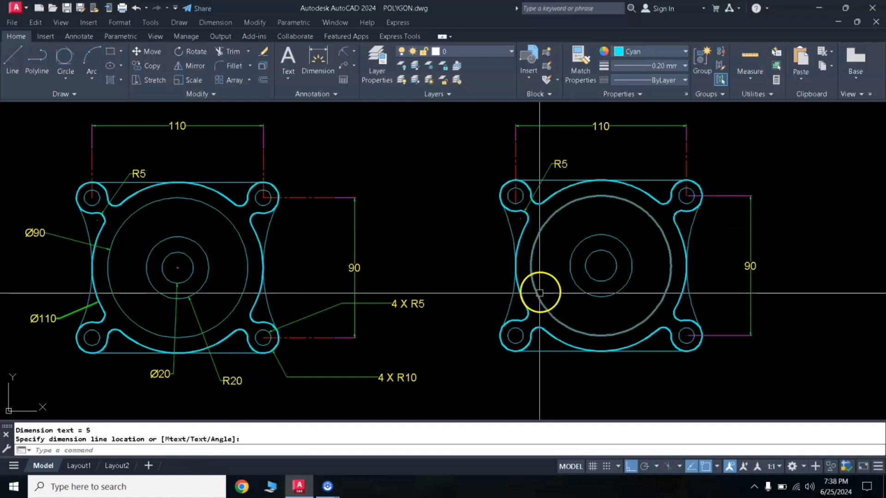
Add a radius dimension to the middle concentric circle of the new plate, with its text below the plate.
{"action": "key", "text": "Return"}
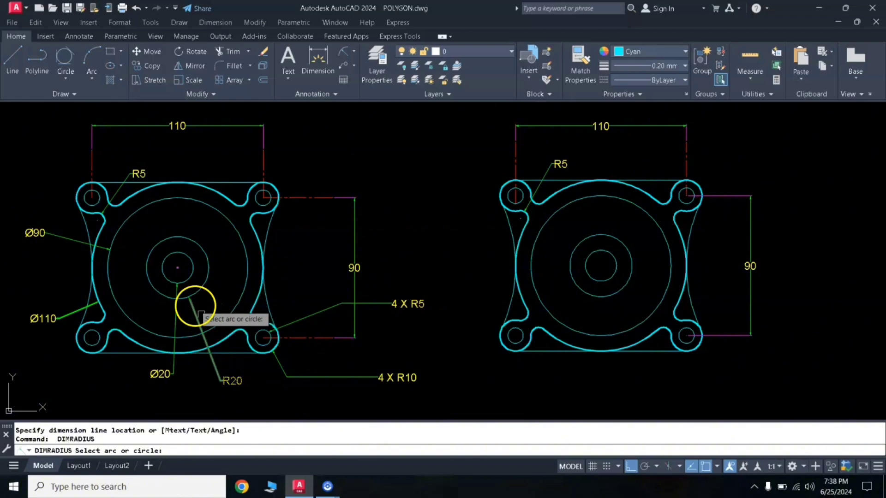
{"action": "left_click", "coordinate": [619, 290]}
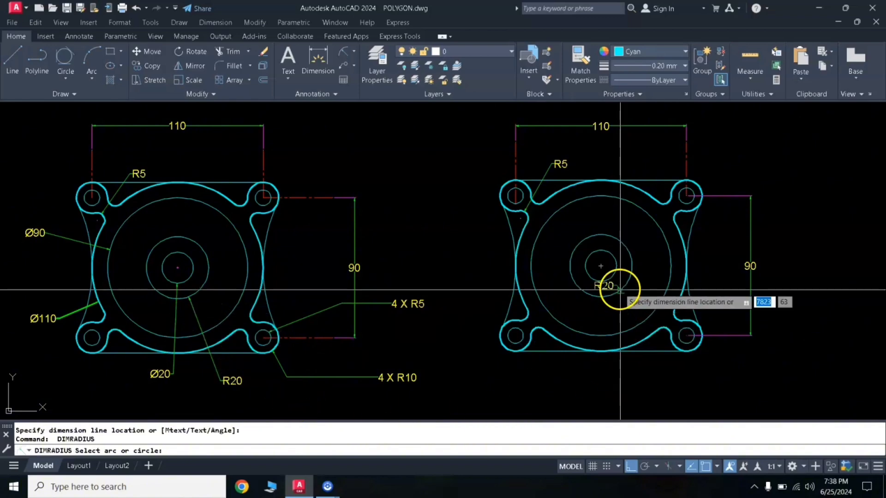
{"action": "left_click", "coordinate": [642, 372]}
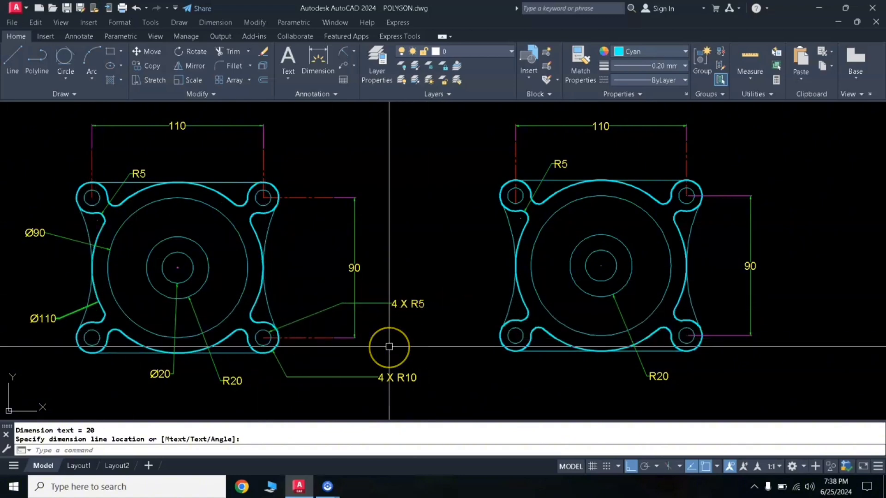
Add a leader reading "4 X R5" from the new plate's lower-right hole, with Ortho off and a horizontal end segment.
{"action": "type", "text": "le"}
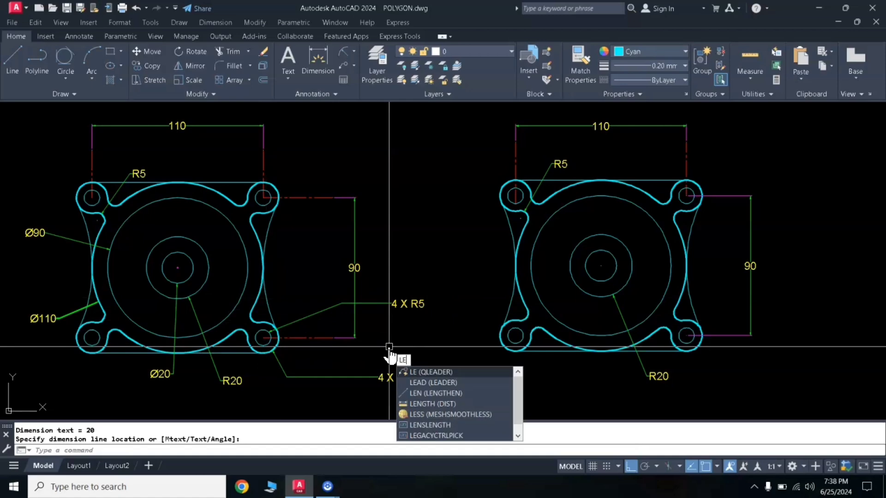
{"action": "type", "text": "ad"}
{"action": "key", "text": "Return"}
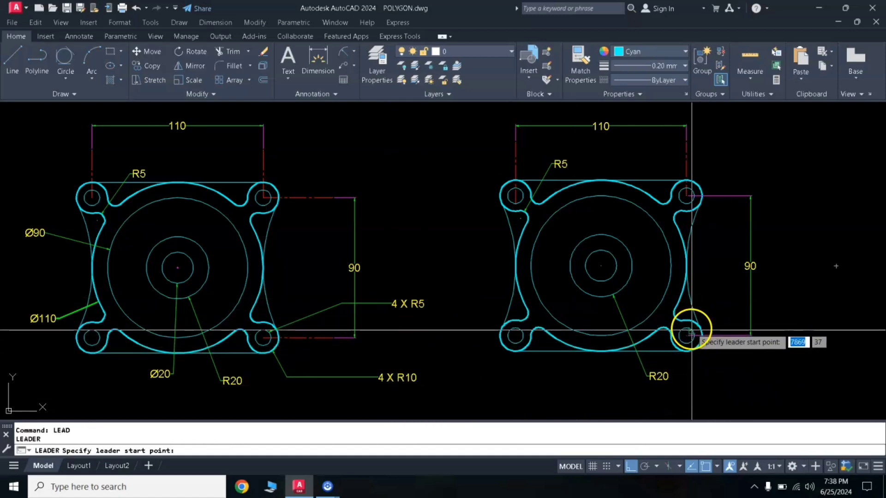
{"action": "left_click", "coordinate": [690, 330]}
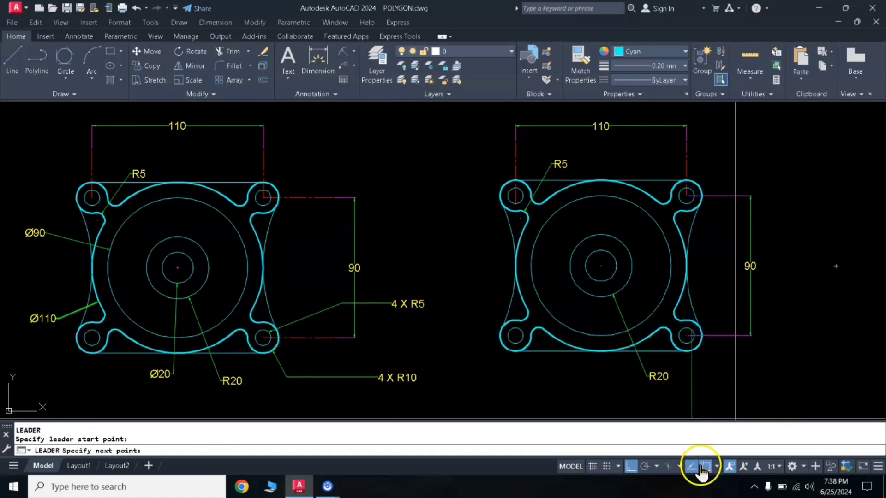
{"action": "left_click", "coordinate": [630, 467]}
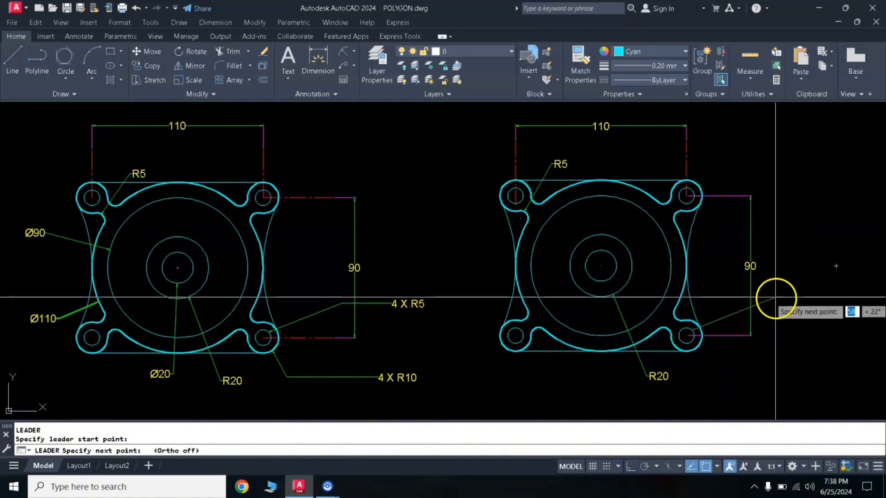
{"action": "left_click", "coordinate": [773, 294]}
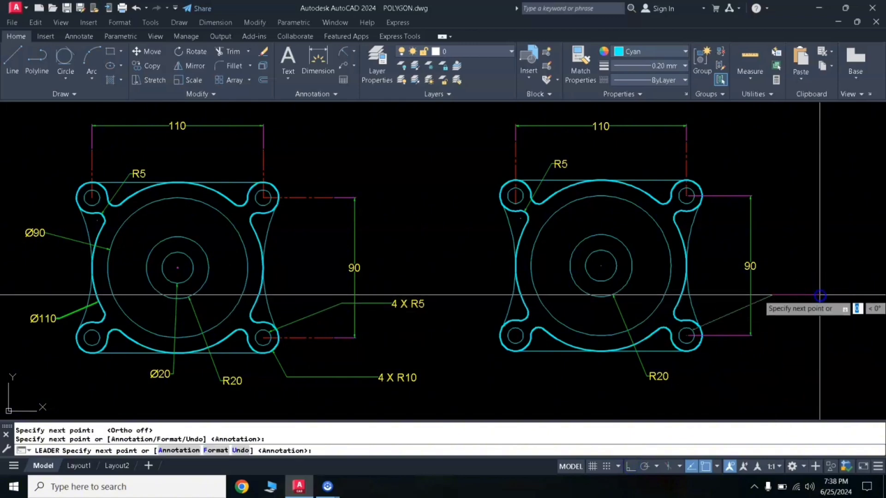
{"action": "left_click", "coordinate": [819, 296]}
{"action": "key", "text": "Return"}
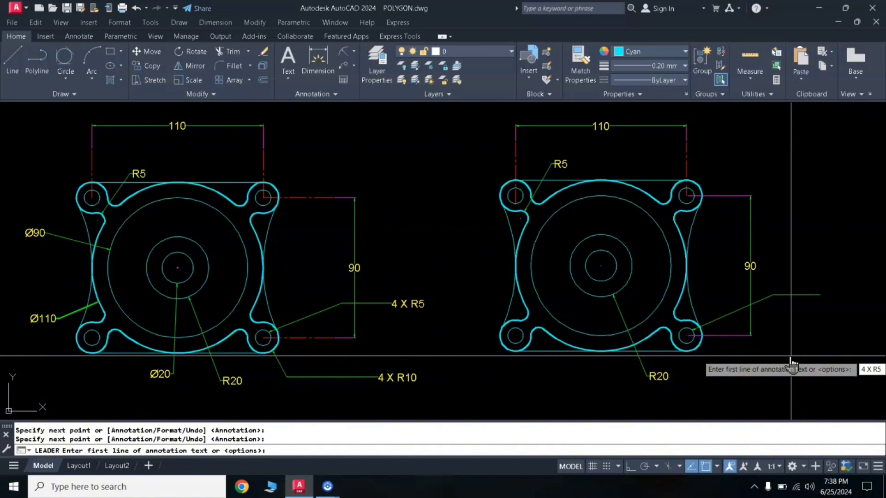
{"action": "key", "text": "Return"}
{"action": "key", "text": "Return"}
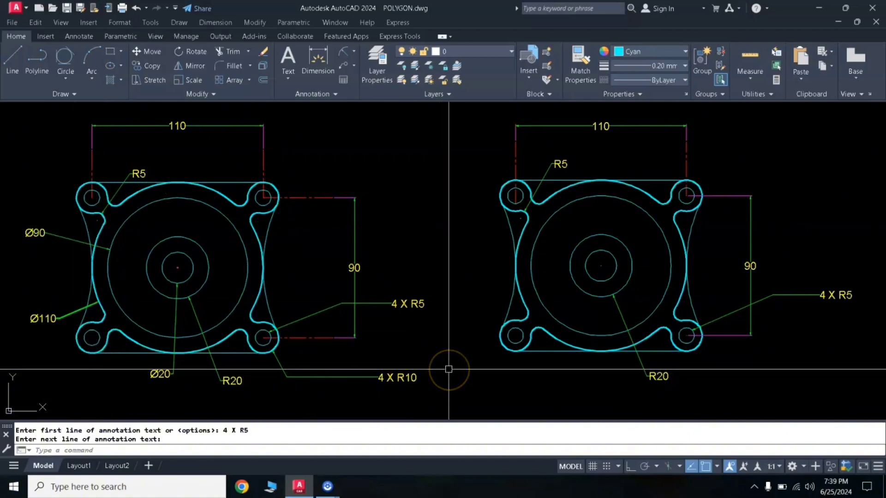
Add a leader reading "4 X R10" from the new plate's lower-right lug outline, with Ortho on for its horizontal end segment.
{"action": "type", "text": "l"}
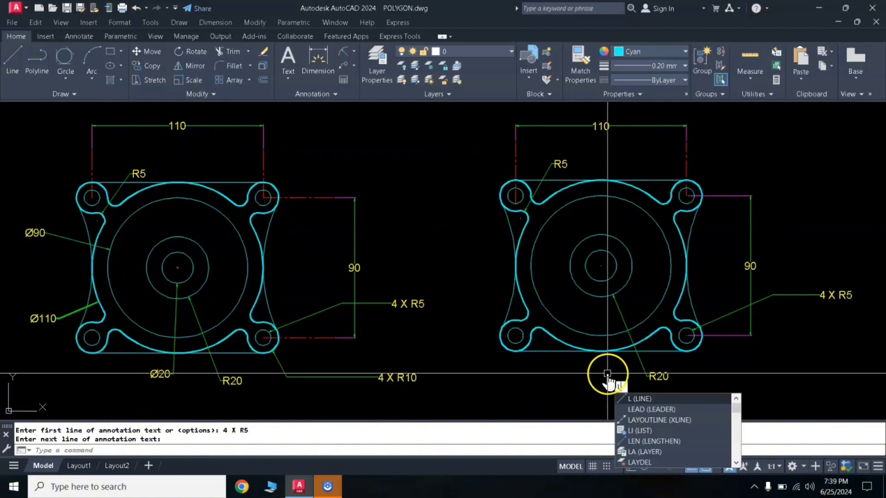
{"action": "type", "text": "ead"}
{"action": "key", "text": "Return"}
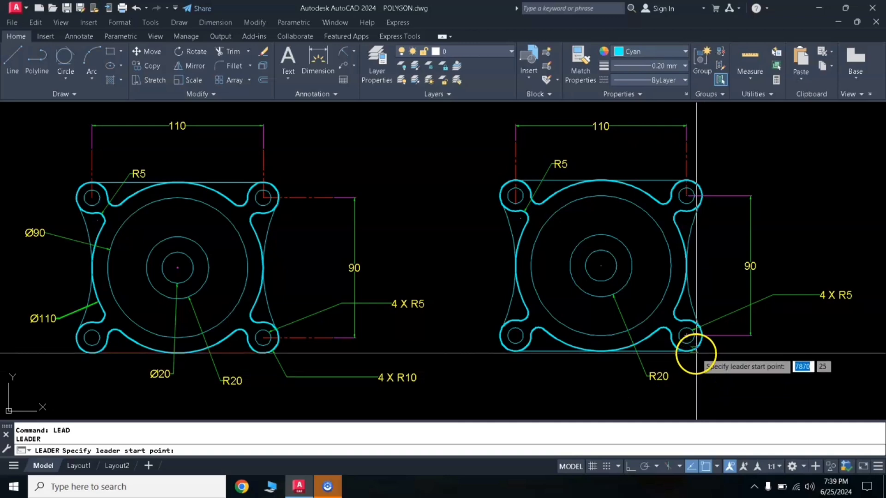
{"action": "left_click", "coordinate": [696, 354]}
{"action": "left_click", "coordinate": [726, 380]}
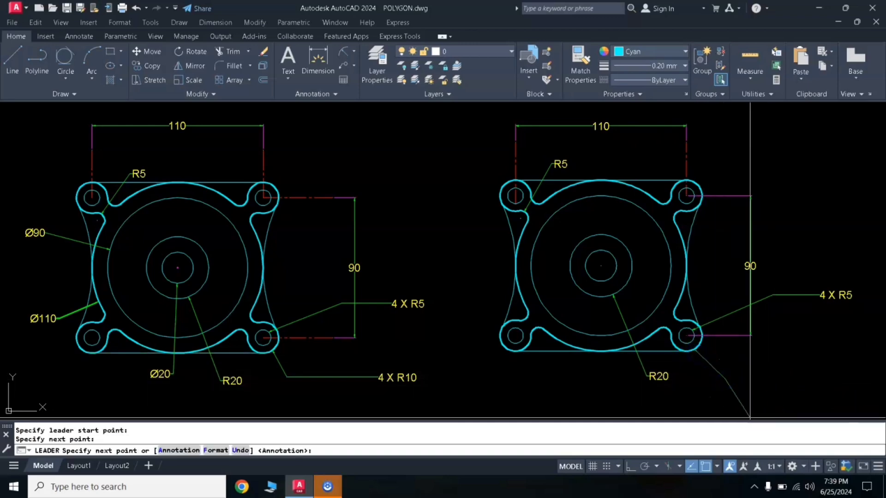
{"action": "left_click", "coordinate": [628, 467]}
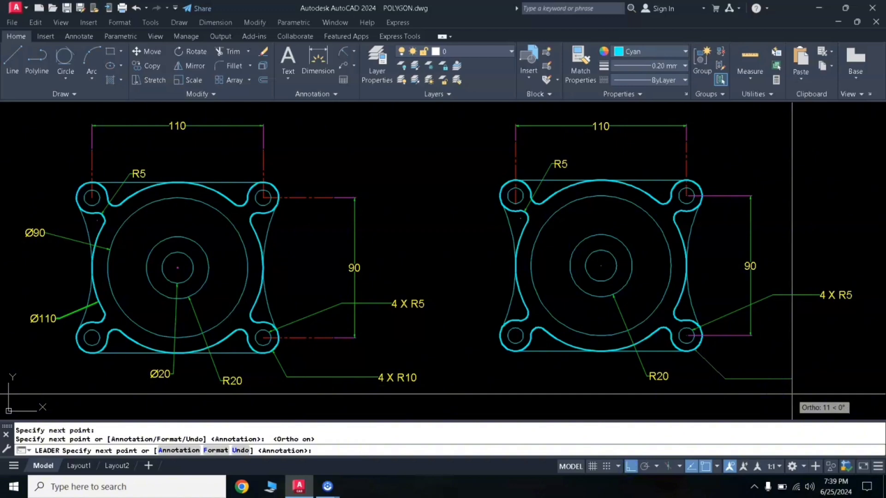
{"action": "key", "text": "Return"}
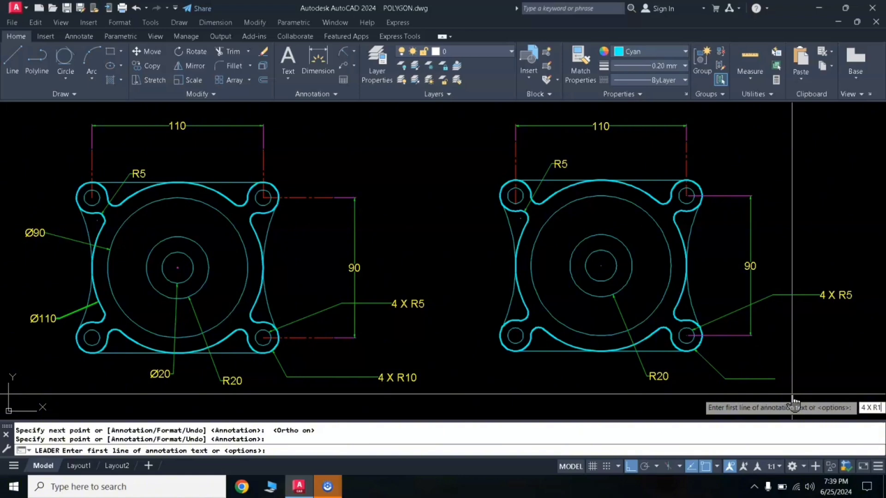
{"action": "key", "text": "Return"}
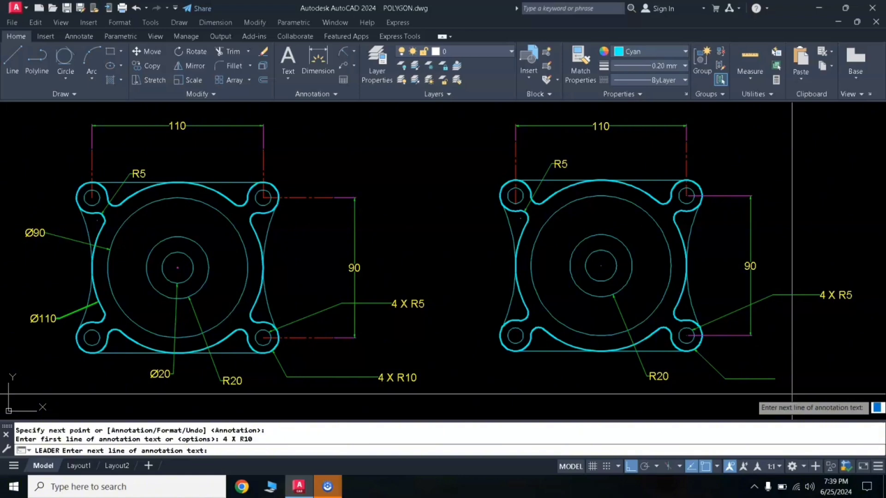
{"action": "key", "text": "Return"}
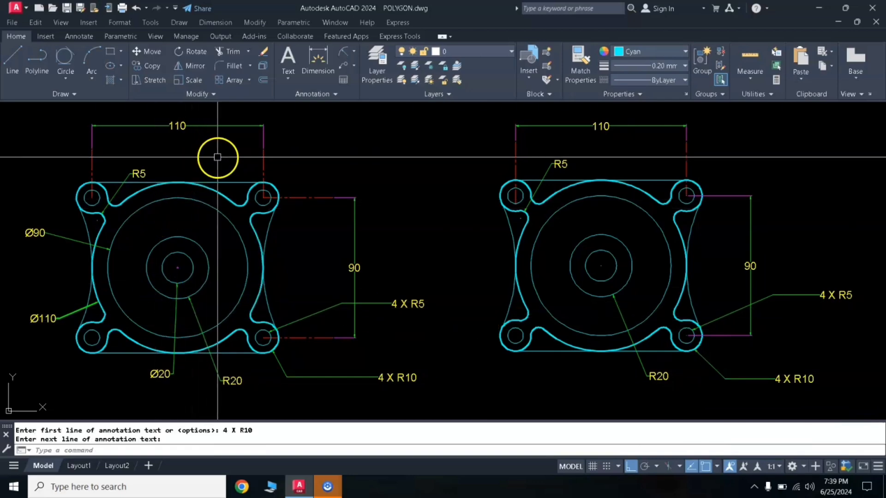
Add a diameter dimension to the new plate's largest full inner circle, with its text outside the plate's left side.
{"action": "left_click", "coordinate": [354, 55]}
{"action": "left_click", "coordinate": [368, 188]}
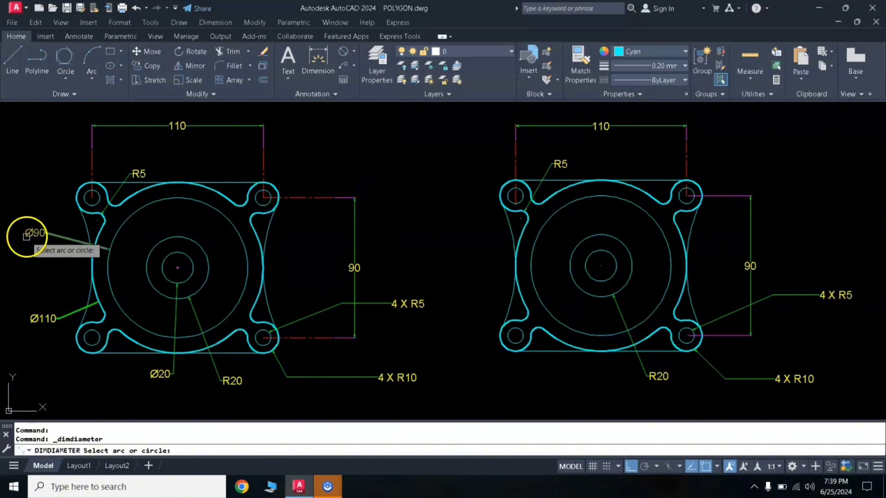
{"action": "left_click", "coordinate": [534, 242]}
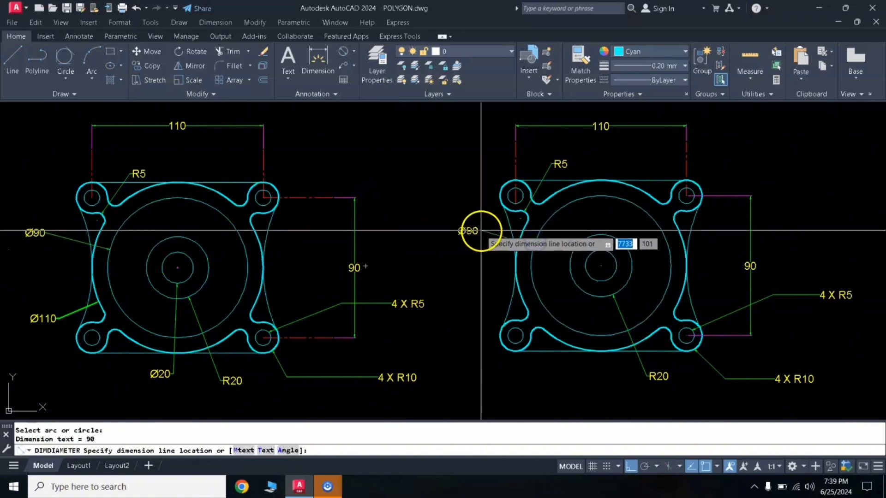
{"action": "left_click", "coordinate": [479, 227]}
Add a diameter dimension to the new plate's thick left outline arc, with its text outside the plate's left side.
{"action": "key", "text": "Return"}
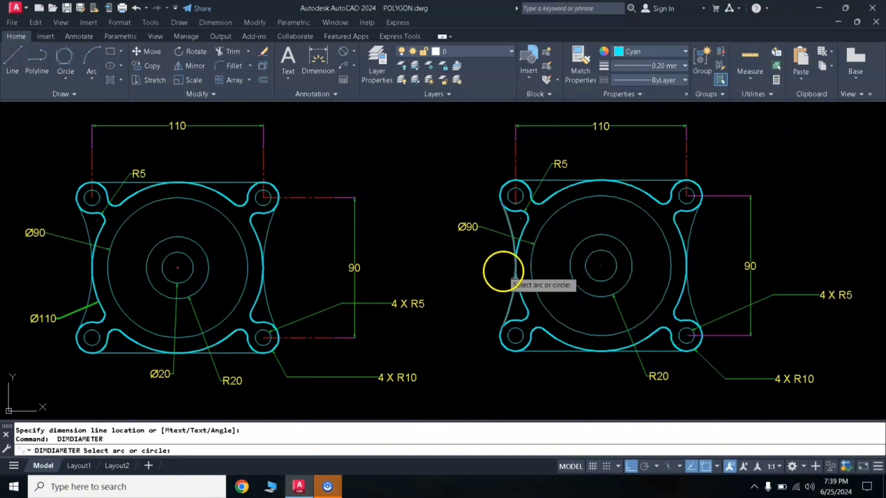
{"action": "left_click", "coordinate": [522, 296]}
{"action": "left_click", "coordinate": [490, 297]}
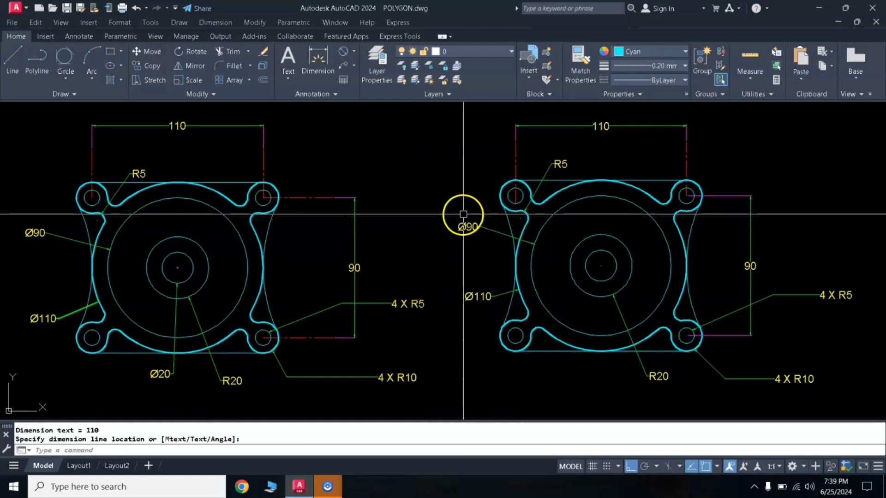
Add a diameter dimension to the new plate's smallest central circle, with its text below the plate.
{"action": "key", "text": "Return"}
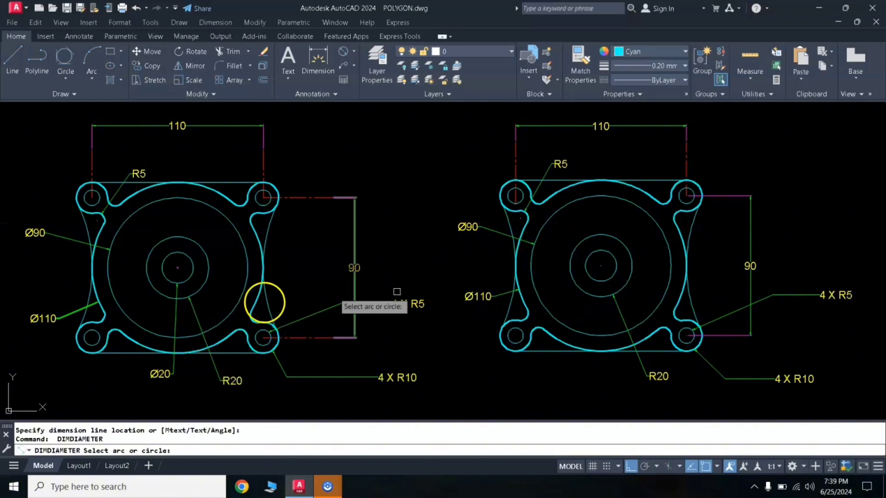
{"action": "left_click", "coordinate": [598, 280]}
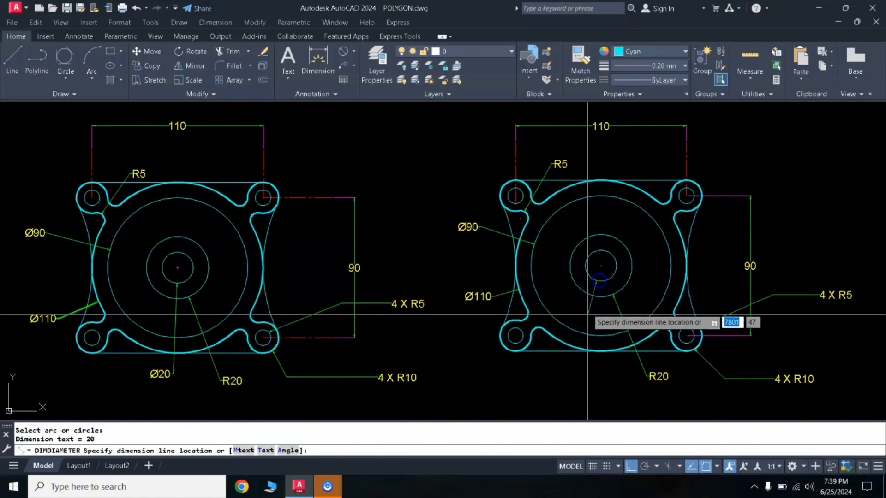
{"action": "left_click", "coordinate": [591, 378]}
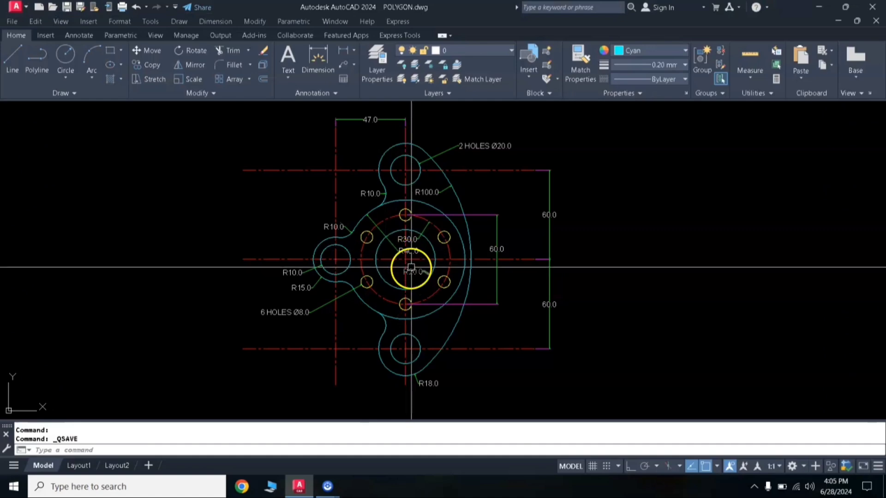
Draw a long horizontal line beside the three-lug reference flange, level with its middle centre line, with Ortho on.
{"action": "middle_click_drag", "start_coordinate": [415, 263], "coordinate": [441, 263]}
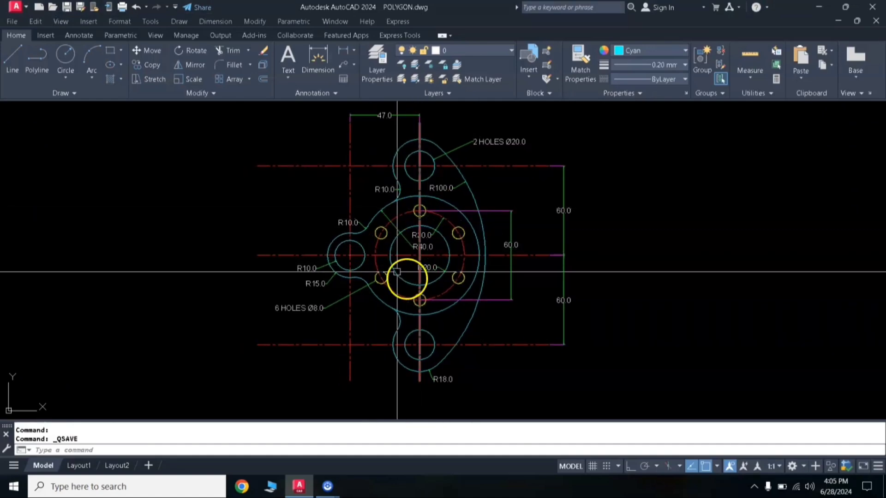
{"action": "mouse_move", "coordinate": [420, 239]}
{"action": "middle_mouse_down"}
{"action": "mouse_move", "coordinate": [433, 241]}
{"action": "mouse_move", "coordinate": [403, 247]}
{"action": "middle_mouse_up"}
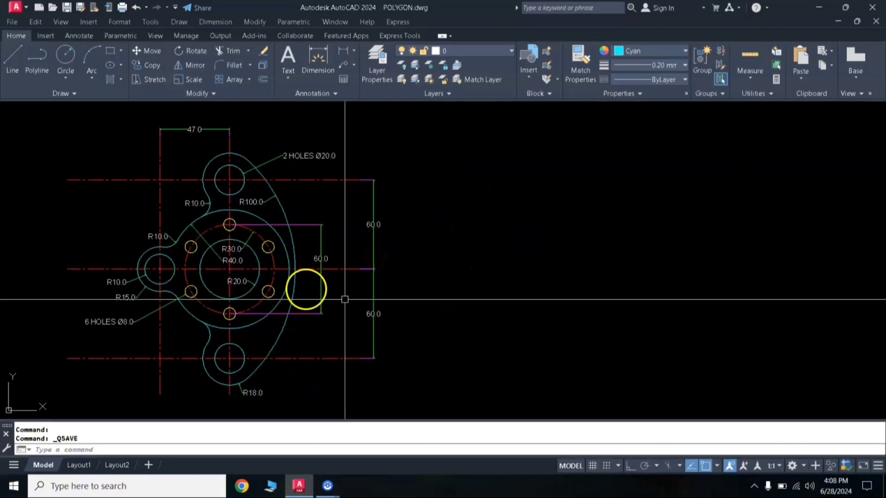
{"action": "middle_click_drag", "start_coordinate": [362, 291], "coordinate": [345, 279]}
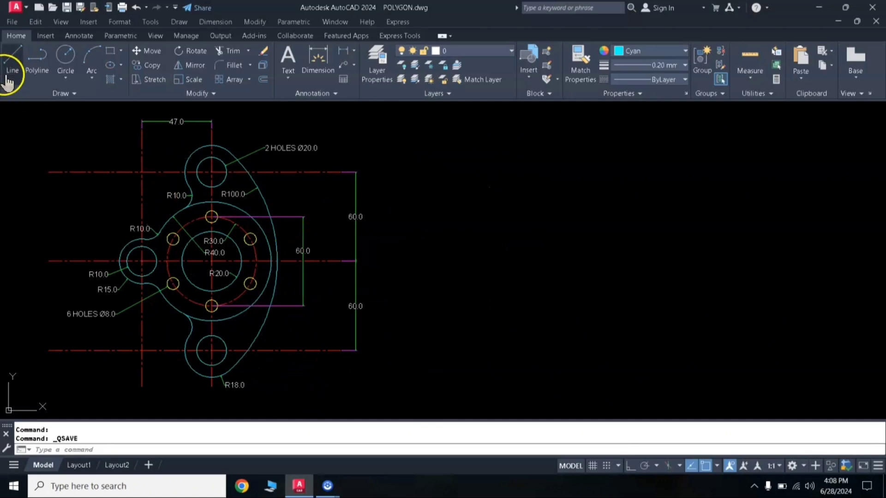
{"action": "left_click", "coordinate": [13, 65]}
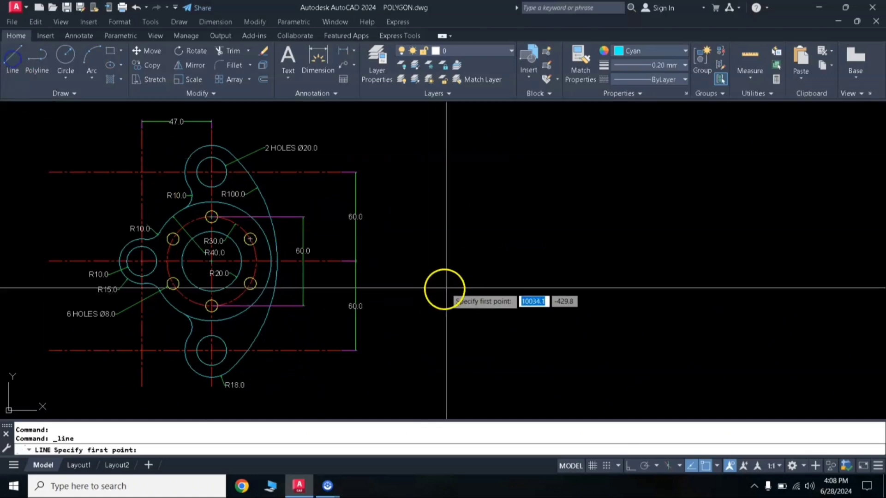
{"action": "left_click", "coordinate": [404, 261]}
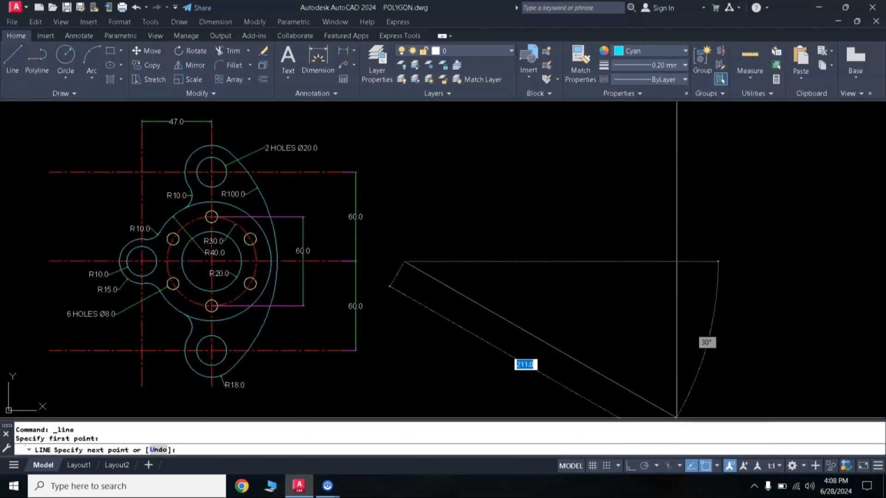
{"action": "left_click", "coordinate": [628, 466]}
{"action": "left_click", "coordinate": [802, 262]}
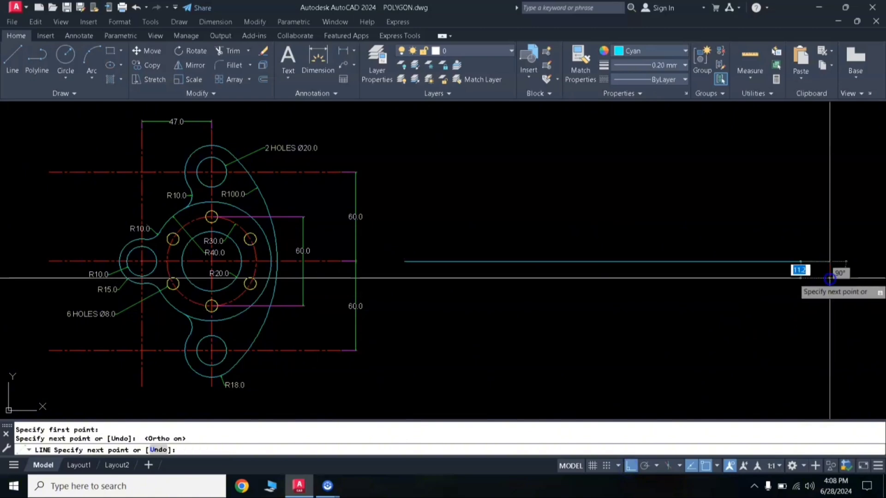
{"action": "key", "text": "Return"}
Draw a long vertical line crossing the new horizontal line.
{"action": "key", "text": "Return"}
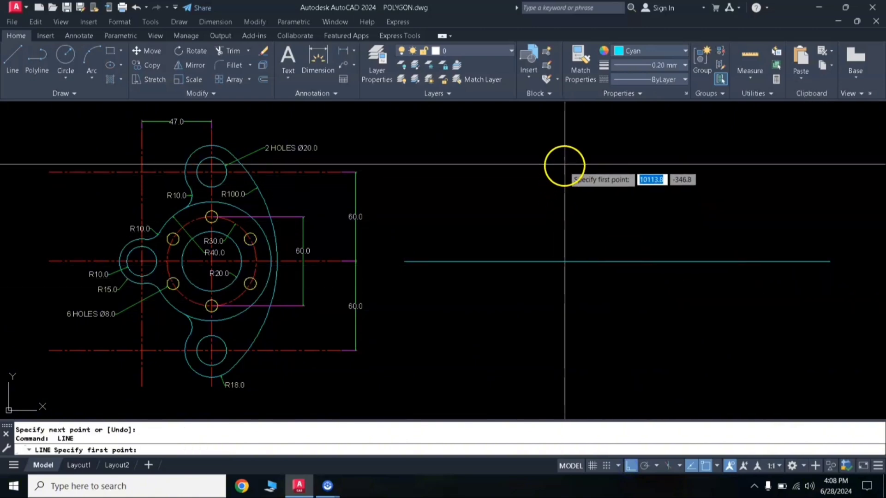
{"action": "left_click", "coordinate": [583, 135]}
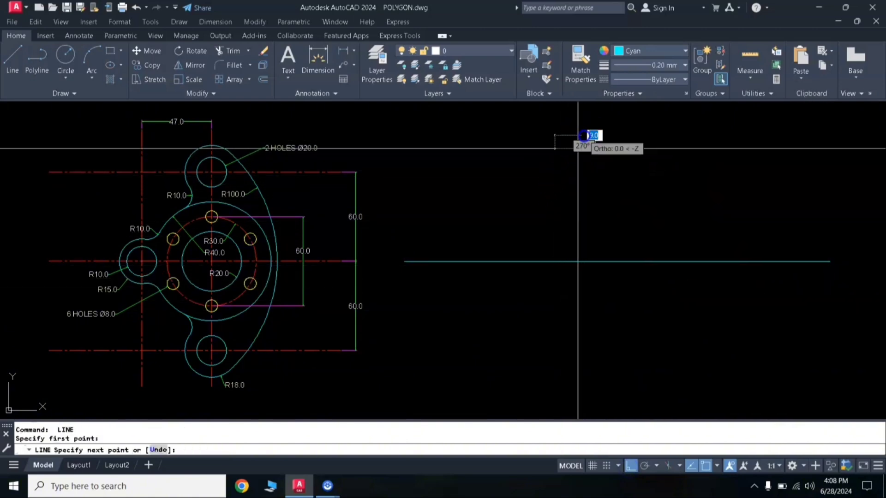
{"action": "left_click", "coordinate": [580, 410]}
{"action": "key", "text": "Return"}
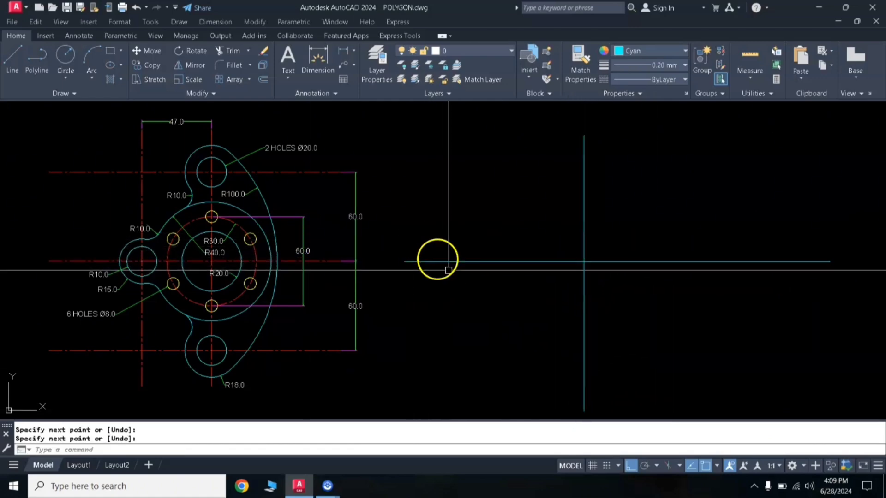
Match the properties of the reference flange's horizontal centre line onto both new crossing lines.
{"action": "type", "text": "MA"}
{"action": "key", "text": "Return"}
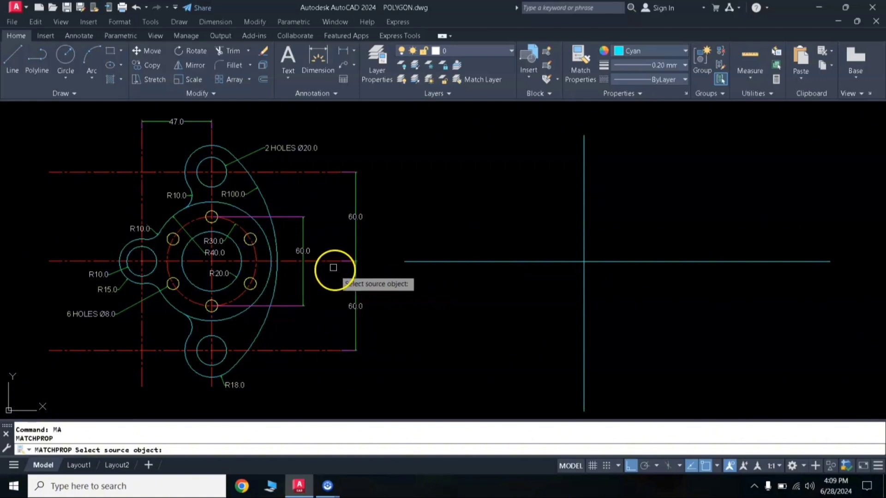
{"action": "left_click", "coordinate": [329, 262]}
{"action": "left_click", "coordinate": [637, 237]}
{"action": "left_click", "coordinate": [547, 285]}
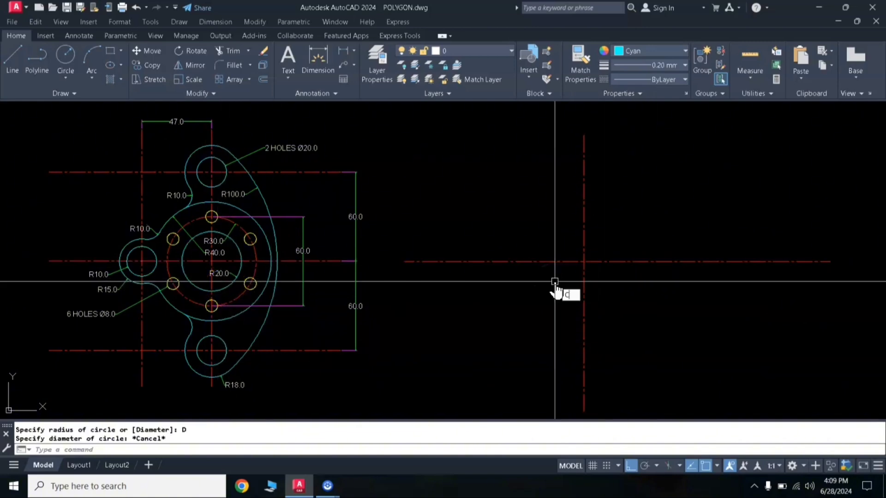
Draw two concentric circles of radius 20 and radius 30 at the intersection of the new centre lines.
{"action": "key", "text": "Return"}
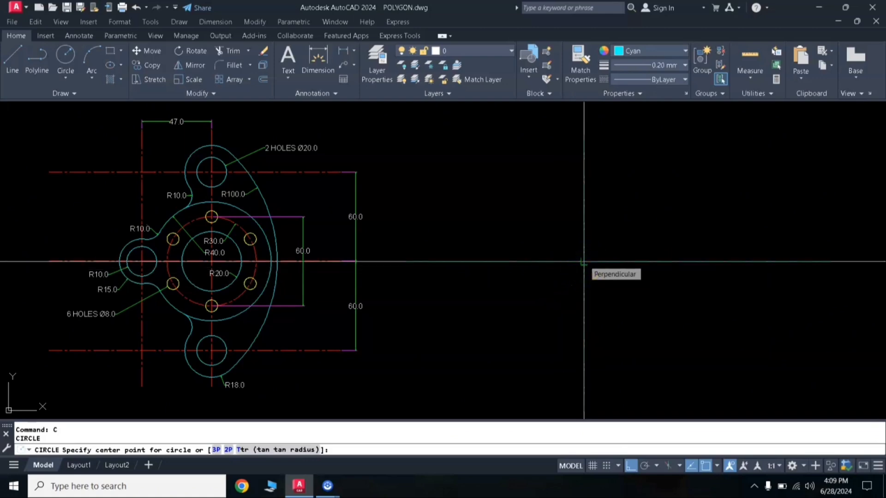
{"action": "left_click", "coordinate": [583, 262]}
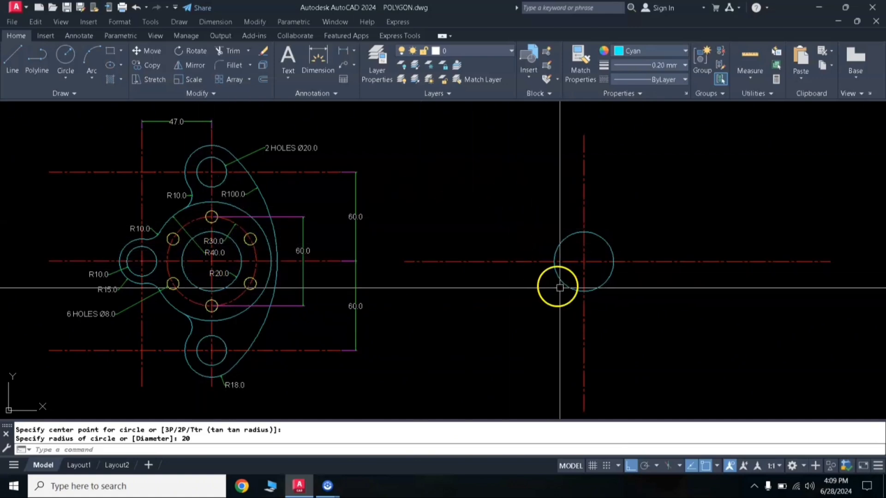
{"action": "type", "text": "c"}
{"action": "key", "text": "Return"}
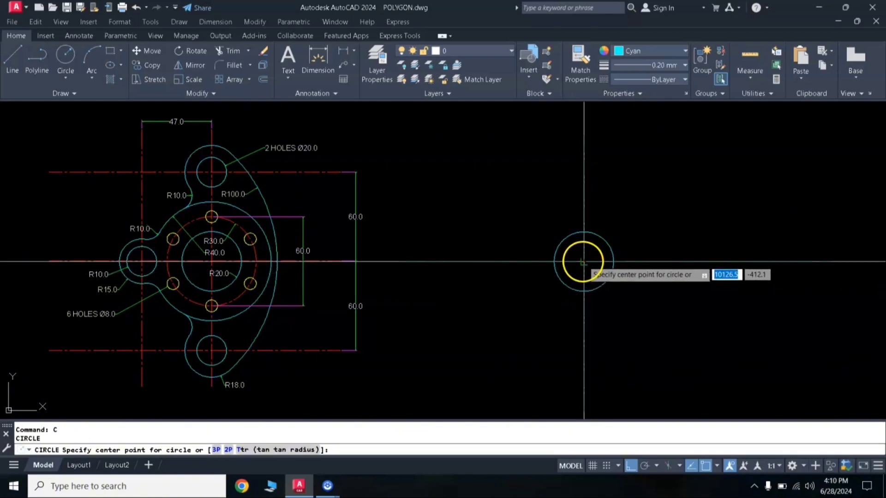
{"action": "left_click", "coordinate": [584, 262]}
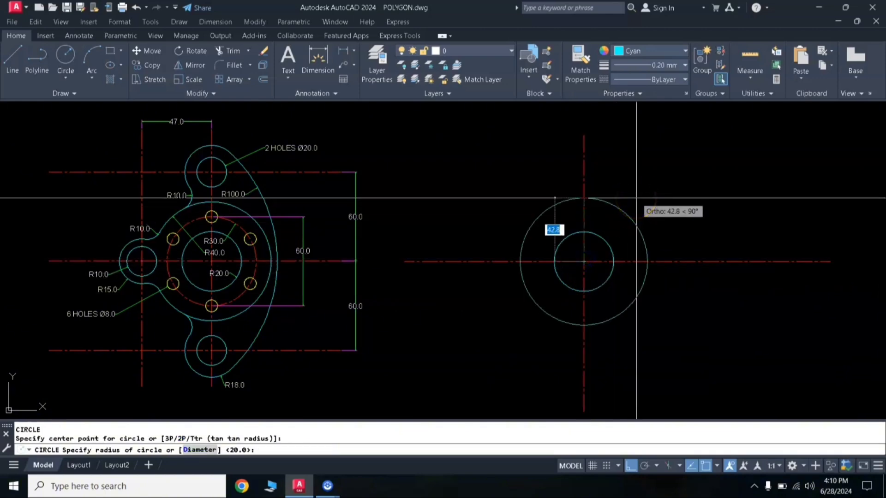
{"action": "key", "text": "Return"}
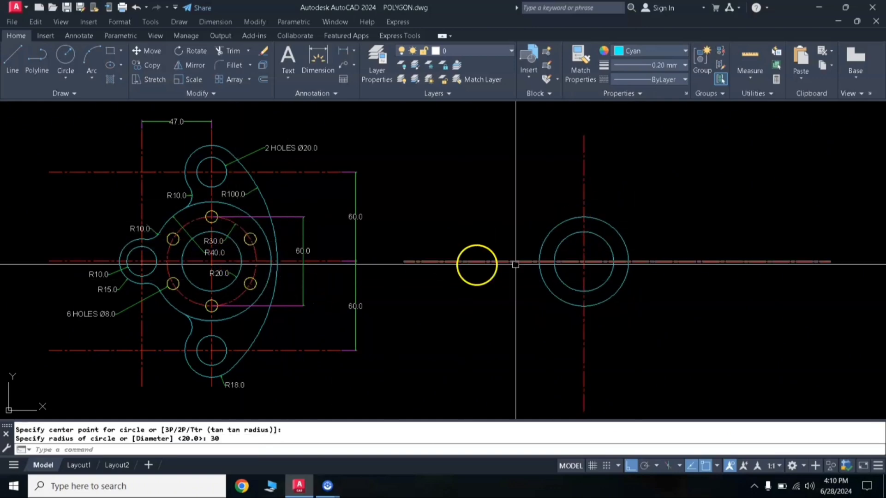
Match the properties of the new horizontal centre line onto the radius 30 circle.
{"action": "type", "text": "MA"}
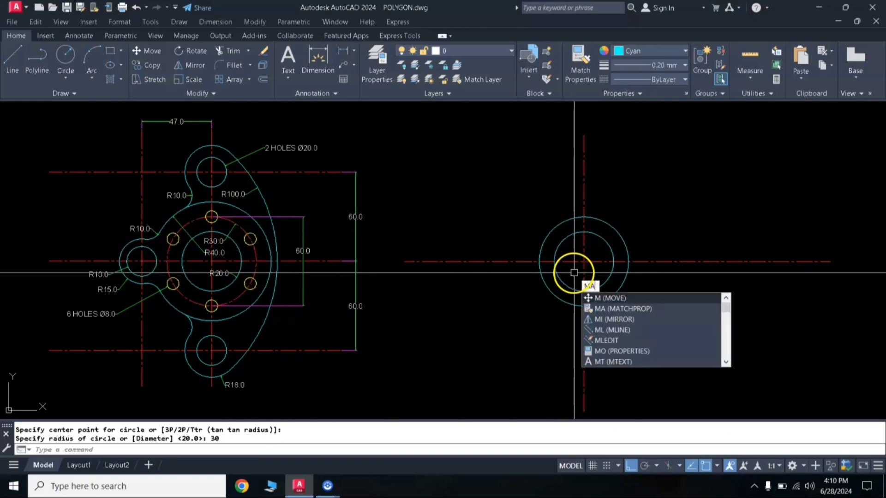
{"action": "key", "text": "Return"}
{"action": "left_click", "coordinate": [646, 263]}
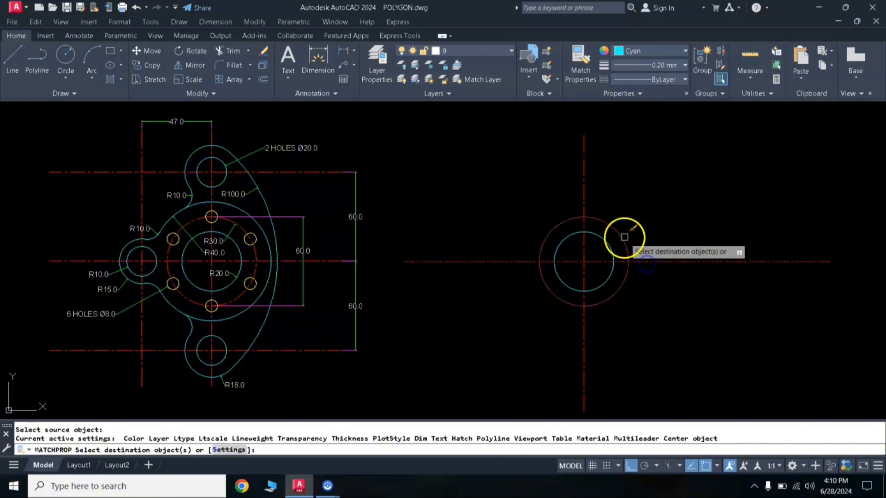
{"action": "left_click", "coordinate": [623, 237]}
{"action": "key", "text": "Return"}
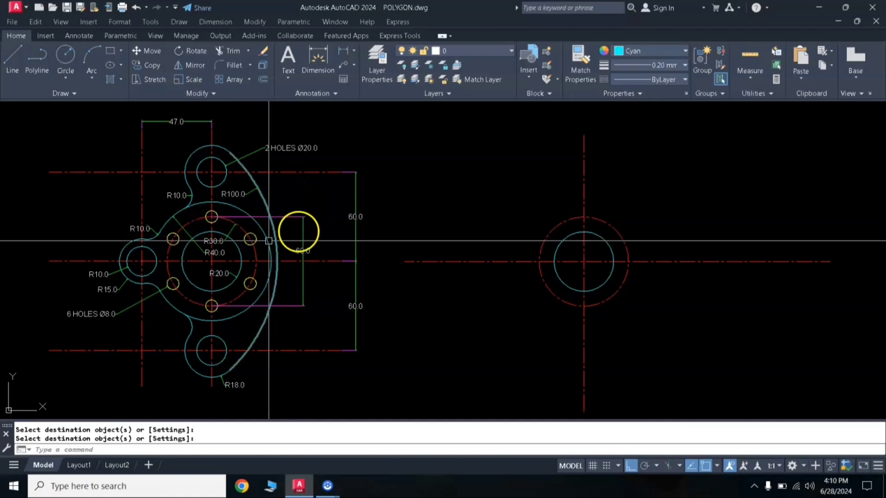
Draw a circle of diameter 8 centred on the top quadrant of the red pitch circle.
{"action": "type", "text": "c"}
{"action": "key", "text": "Return"}
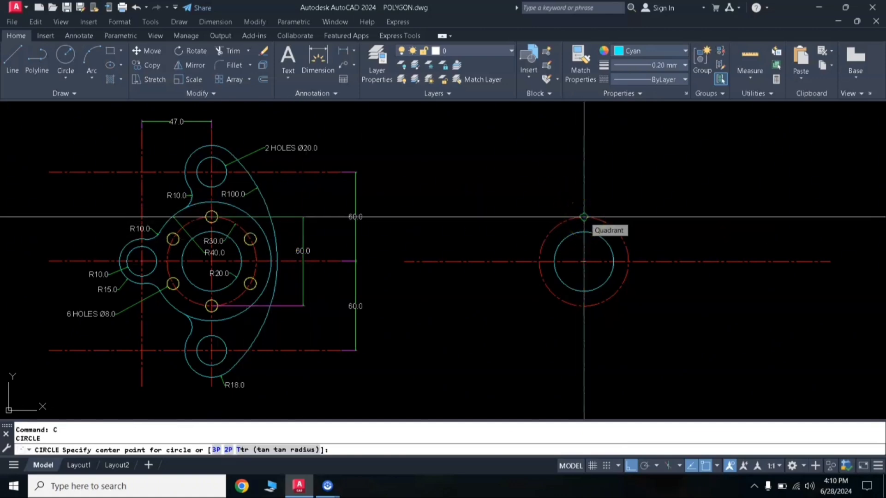
{"action": "left_click", "coordinate": [583, 217]}
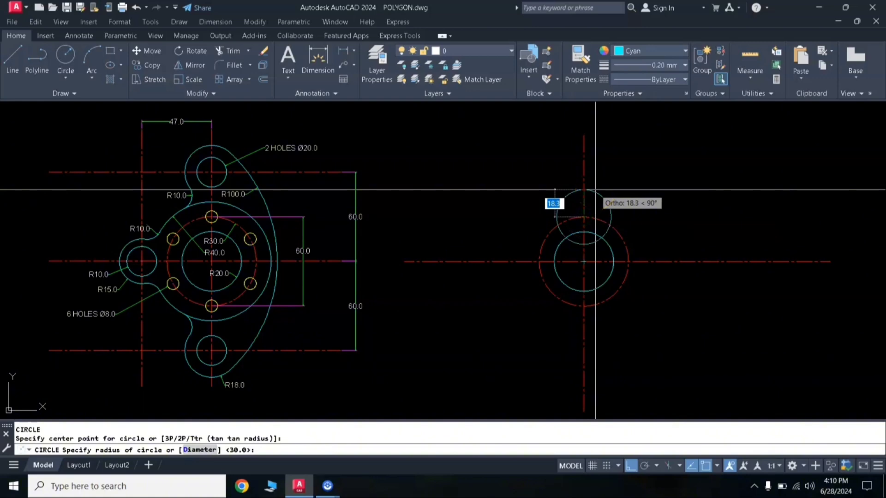
{"action": "key", "text": "Return"}
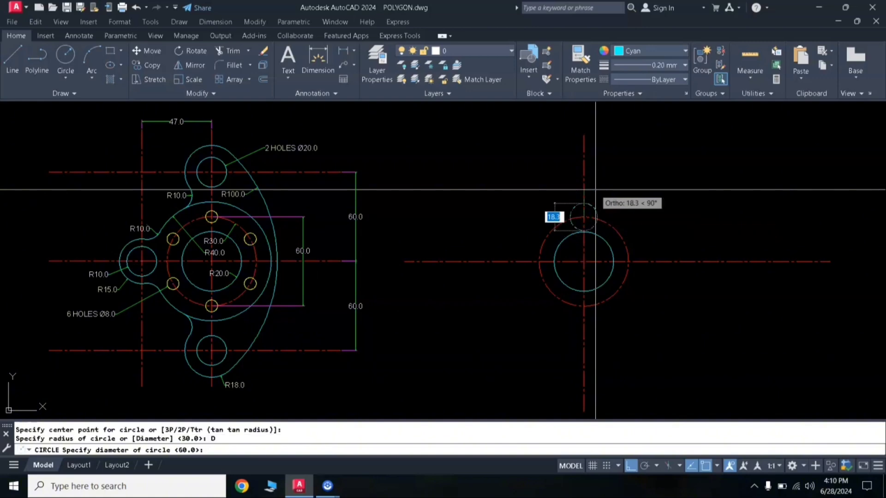
{"action": "type", "text": "8"}
{"action": "key", "text": "Return"}
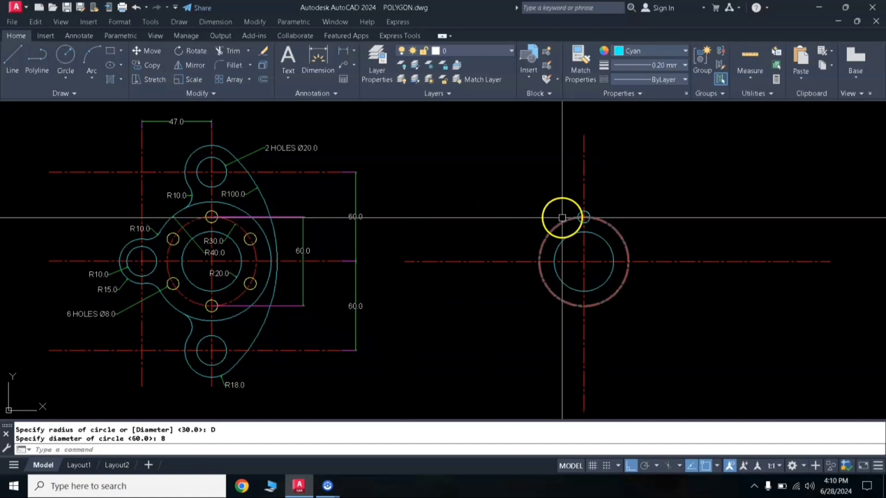
Change the colour of the small 8-diameter circle to Yellow.
{"action": "left_click", "coordinate": [583, 217]}
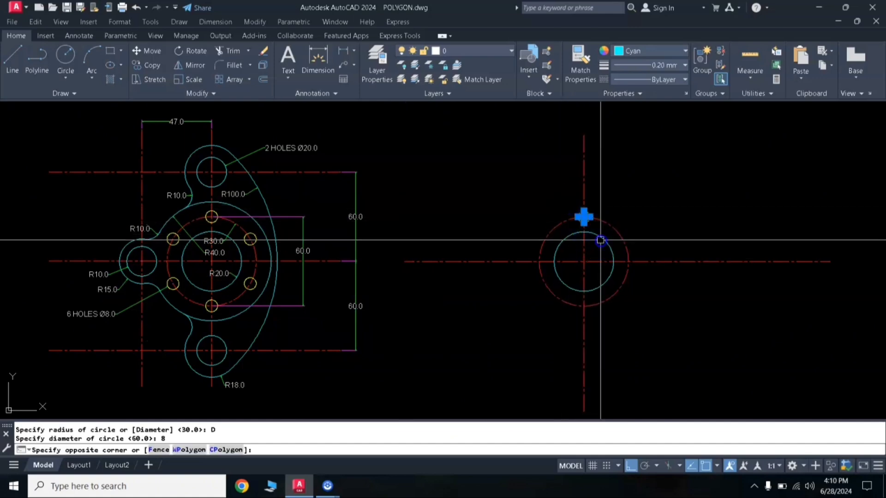
{"action": "left_click", "coordinate": [629, 52]}
{"action": "left_click", "coordinate": [615, 206]}
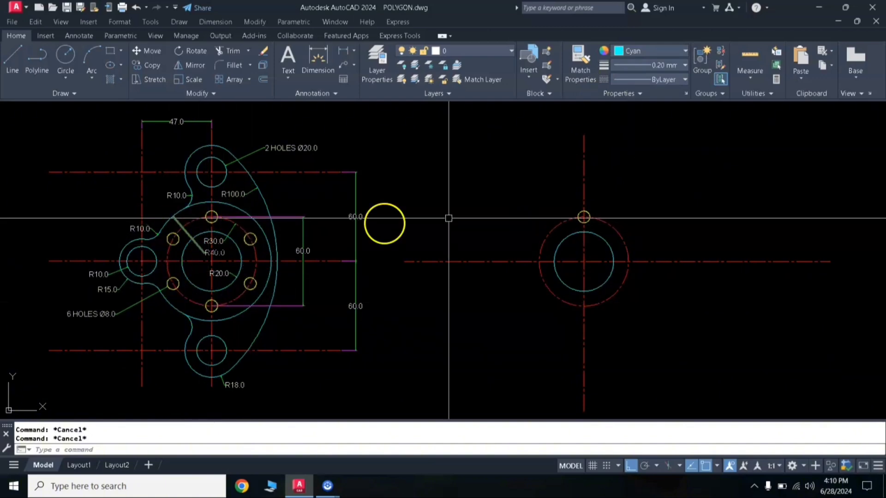
Array the small yellow circle in a polar pattern of 6 items over 360 degrees about the centre lines' intersection.
{"action": "left_click", "coordinate": [556, 195]}
{"action": "left_click", "coordinate": [616, 230]}
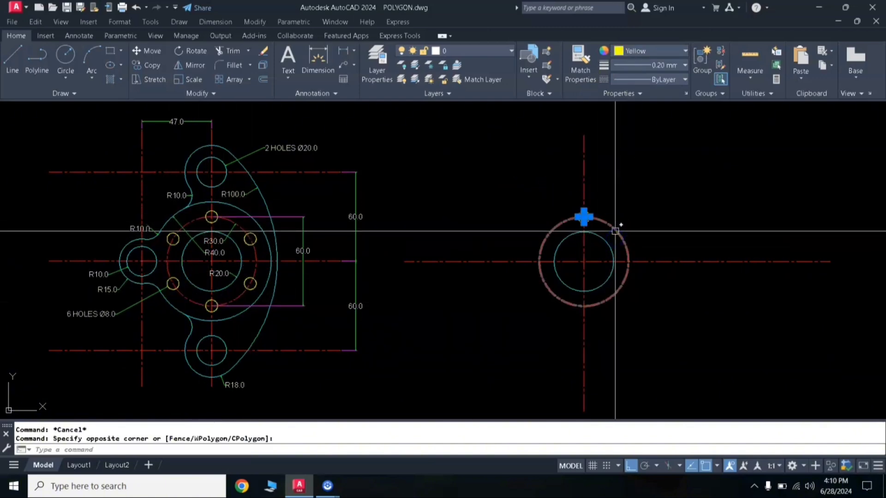
{"action": "type", "text": "AR"}
{"action": "key", "text": "Return"}
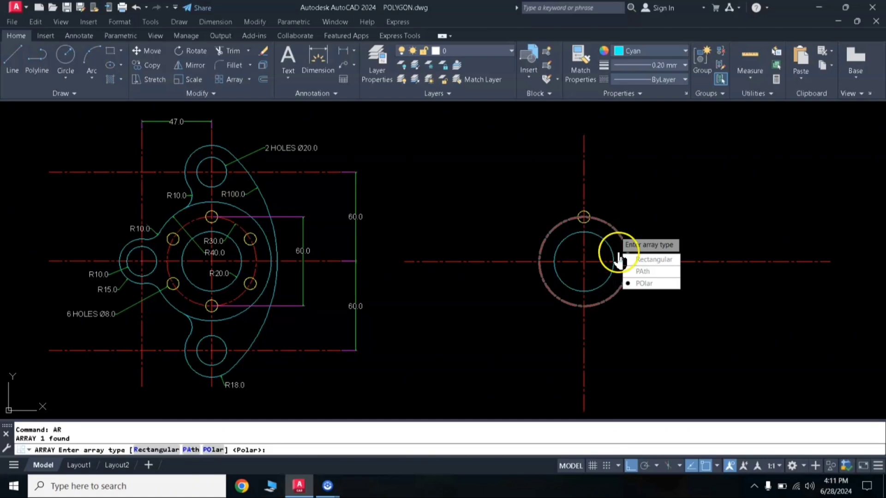
{"action": "left_click", "coordinate": [639, 286]}
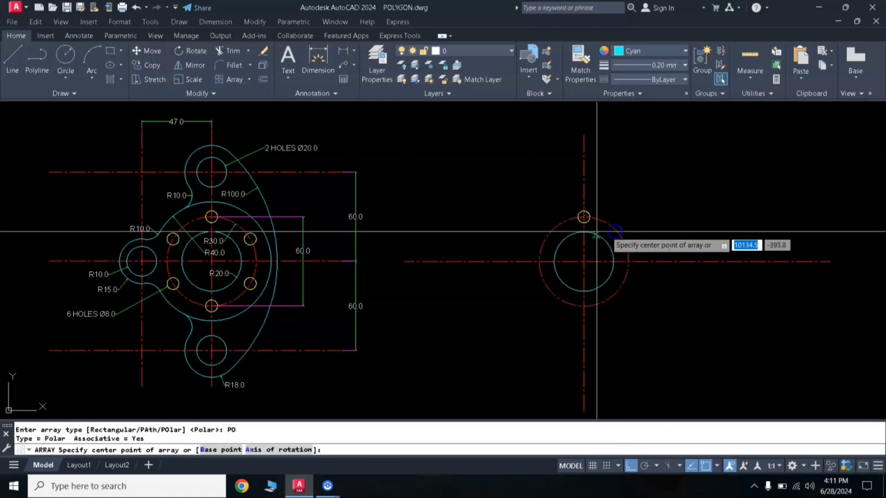
{"action": "left_click", "coordinate": [584, 262]}
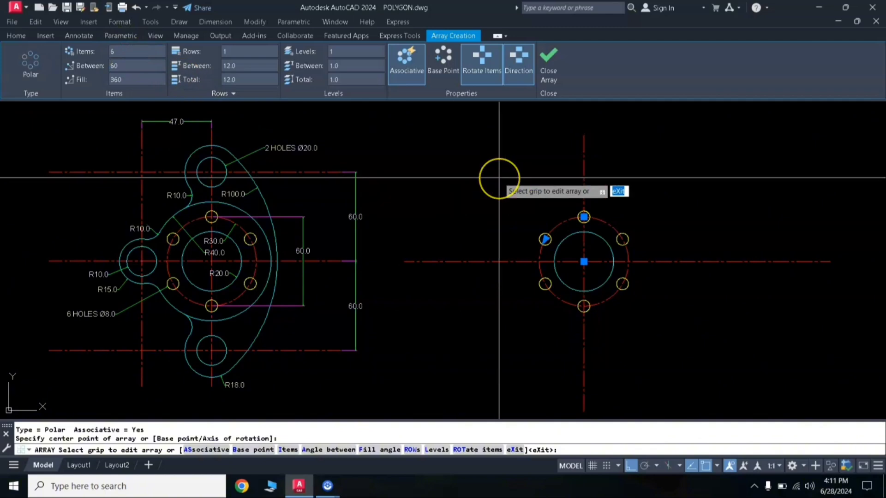
{"action": "key", "text": "Return"}
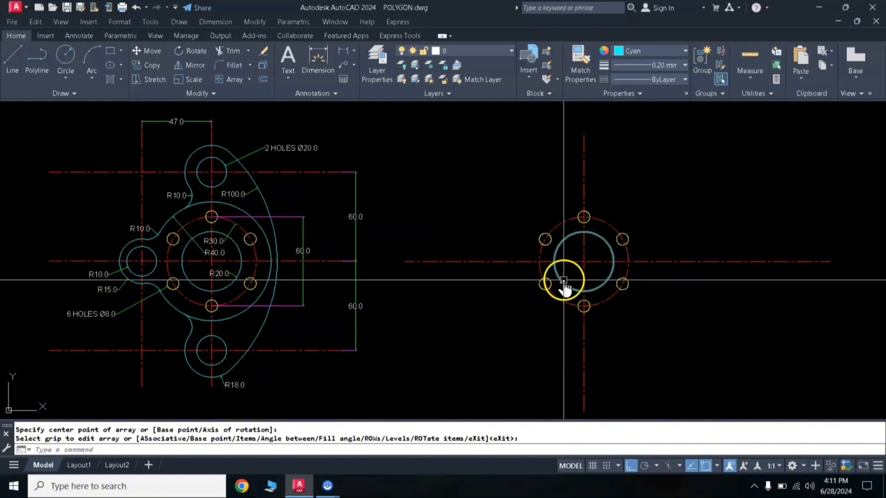
Draw a circle of radius 40 around the bolt holes, centred on the centre lines' intersection.
{"action": "type", "text": "c"}
{"action": "key", "text": "Return"}
{"action": "left_click", "coordinate": [583, 261]}
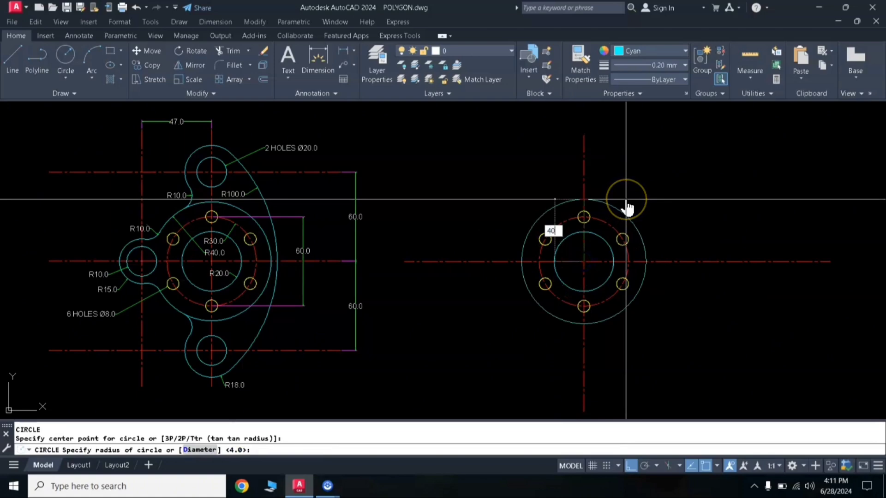
{"action": "key", "text": "Return"}
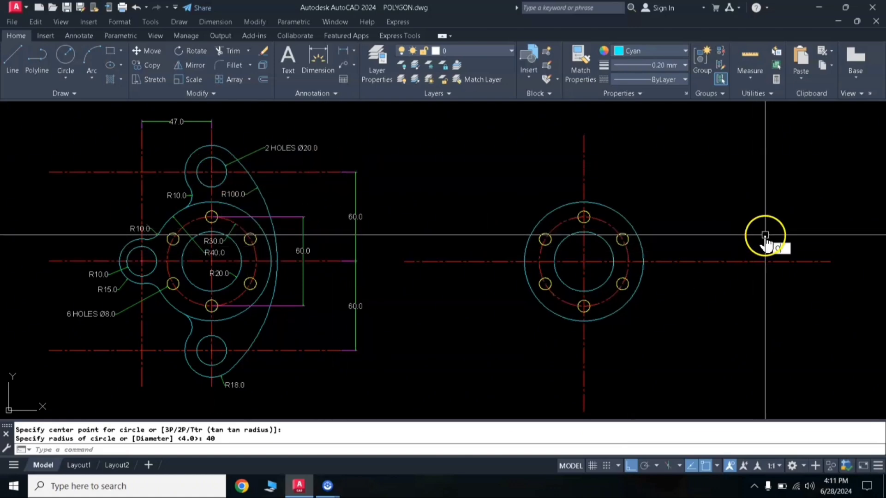
Offset the new plate's horizontal centre line 60 upward.
{"action": "key", "text": "Return"}
{"action": "key", "text": "Return"}
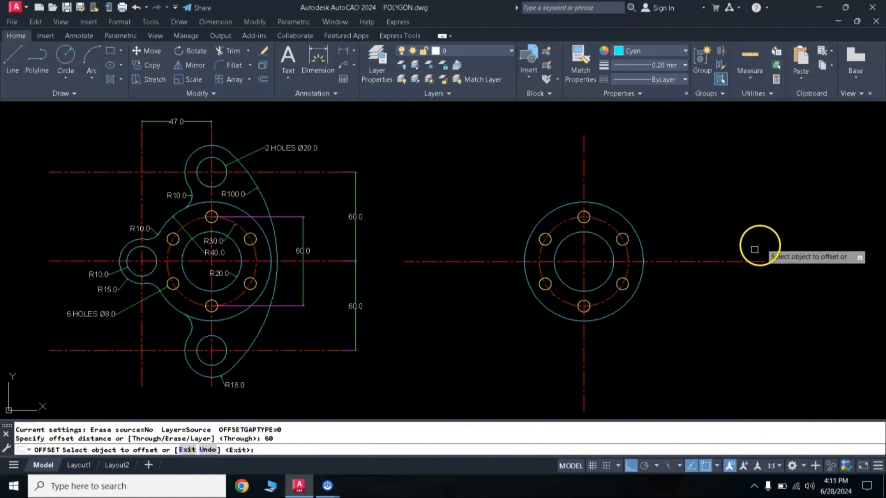
{"action": "left_click", "coordinate": [729, 263]}
{"action": "left_click", "coordinate": [720, 198]}
{"action": "key", "text": "Return"}
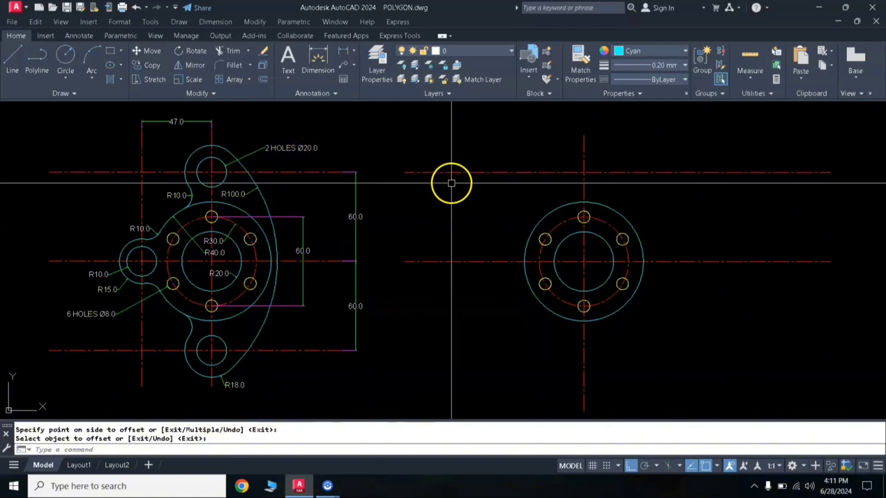
Draw a circle of diameter 20 centred where the upper horizontal centre line crosses the vertical centre line.
{"action": "key", "text": "Escape"}
{"action": "type", "text": "c"}
{"action": "key", "text": "Return"}
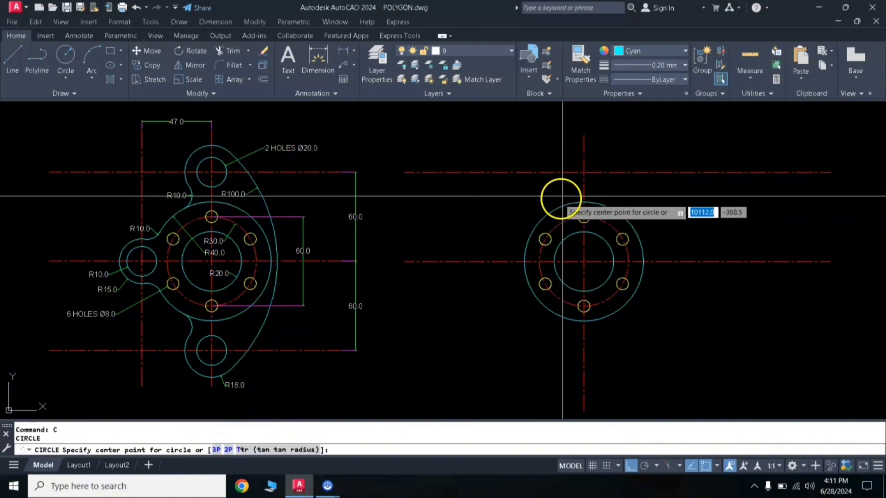
{"action": "left_click", "coordinate": [585, 173]}
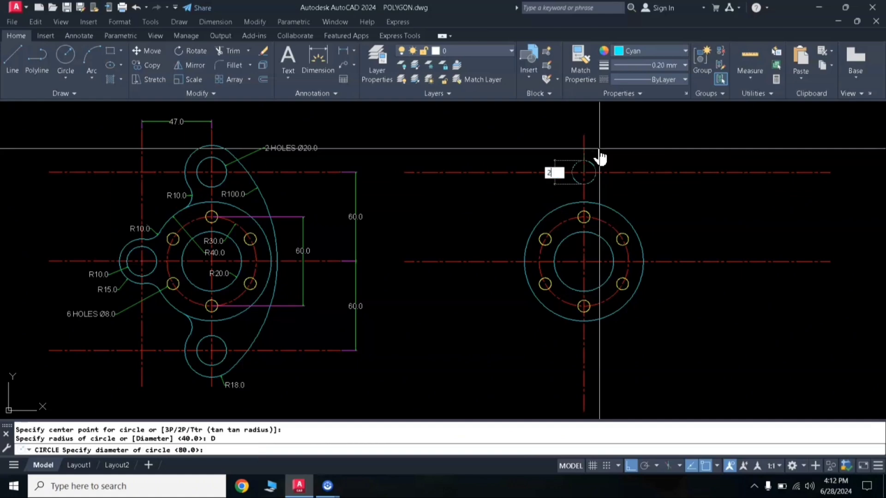
{"action": "key", "text": "Return"}
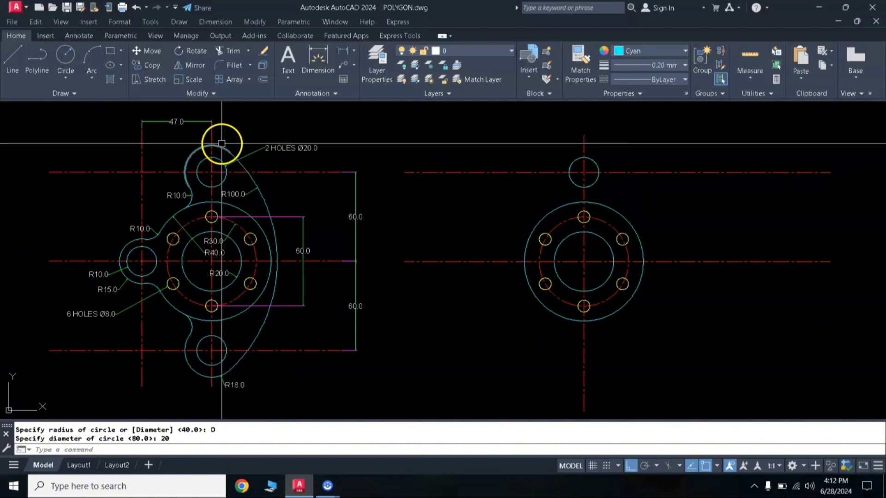
Draw a circle of radius 18 concentric with the upper 20-diameter hole.
{"action": "type", "text": "c"}
{"action": "key", "text": "Return"}
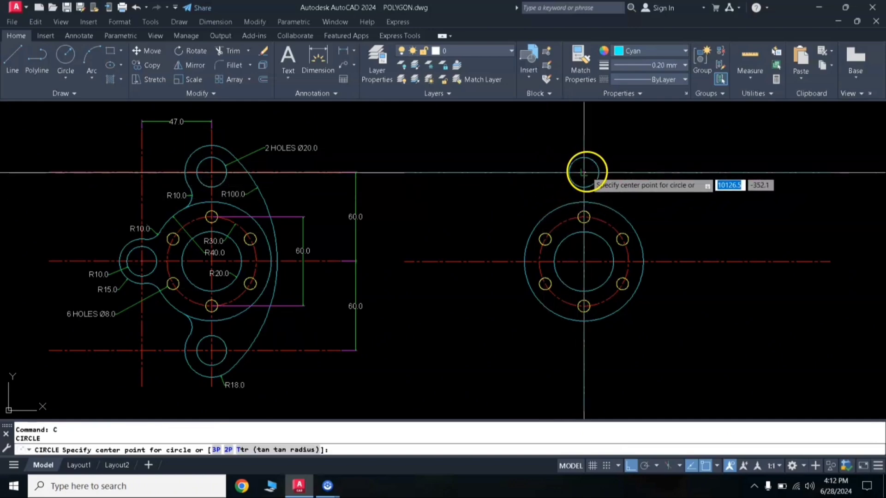
{"action": "left_click", "coordinate": [583, 172]}
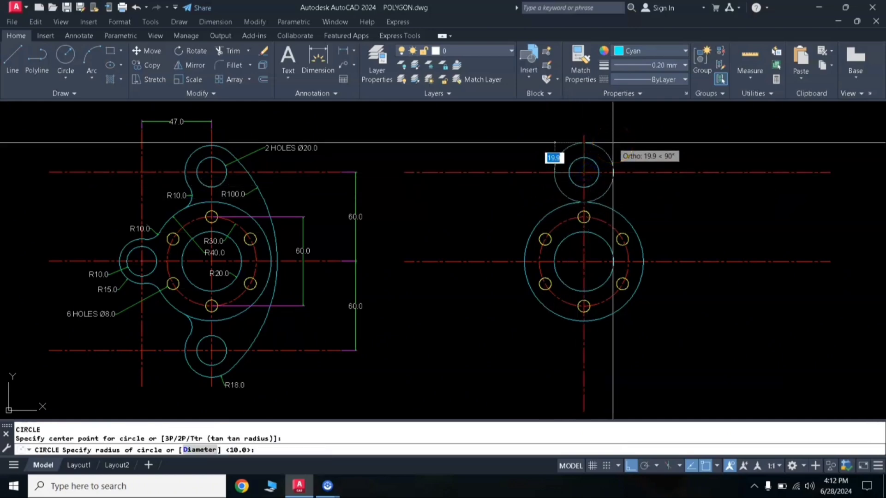
{"action": "type", "text": "18"}
{"action": "key", "text": "Return"}
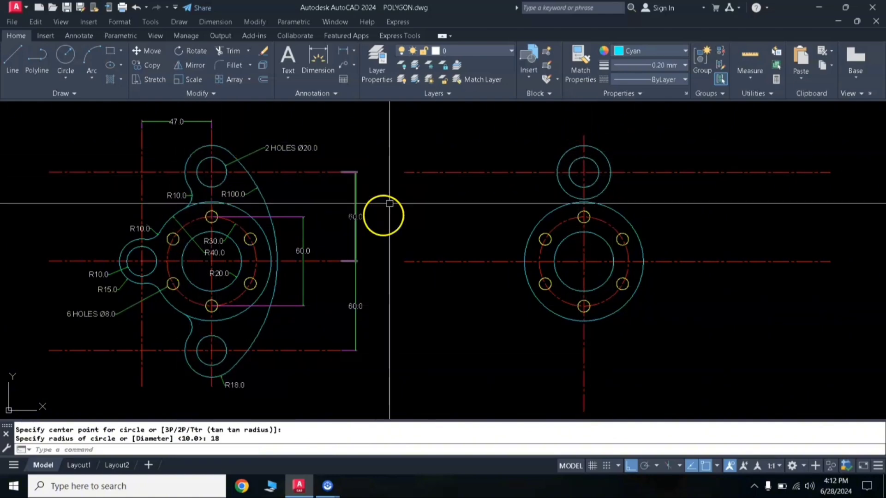
Copy the upper lug's two concentric circles 120 straight down to form the lower lug.
{"action": "left_click", "coordinate": [570, 163]}
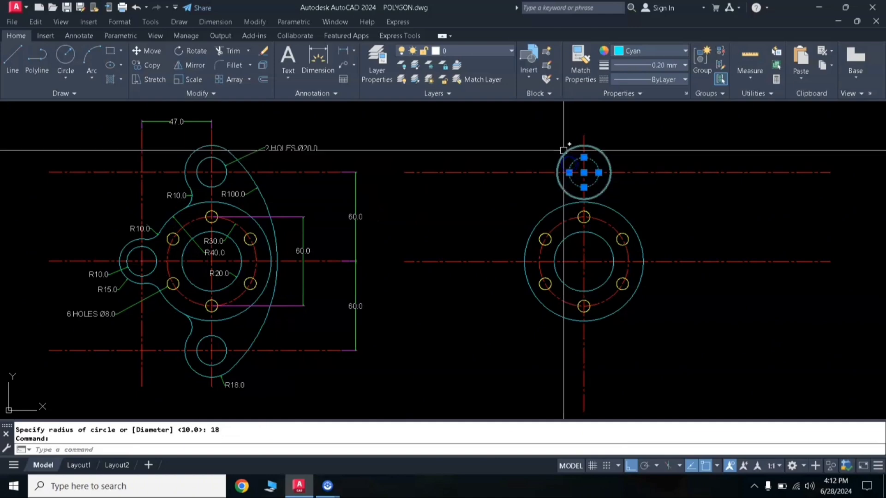
{"action": "left_click", "coordinate": [564, 152]}
{"action": "type", "text": "o"}
{"action": "key", "text": "Return"}
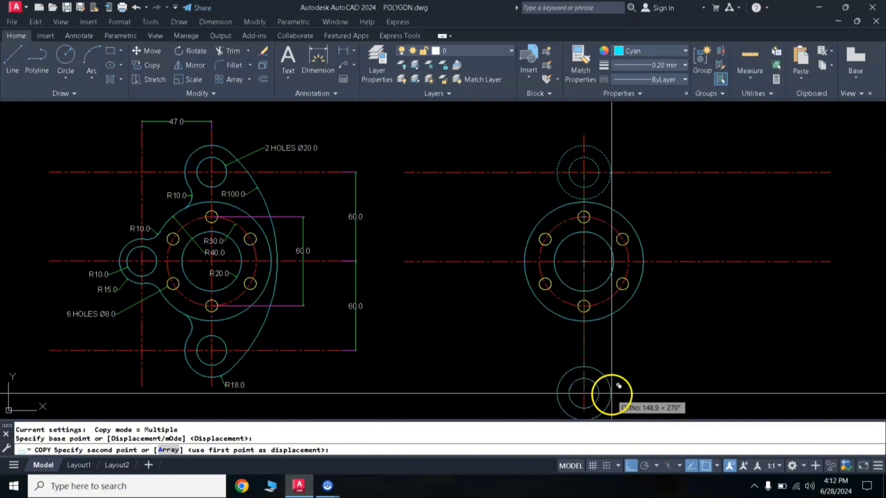
{"action": "mouse_move", "coordinate": [617, 372]}
{"action": "middle_mouse_down"}
{"action": "mouse_move", "coordinate": [602, 301]}
{"action": "mouse_move", "coordinate": [603, 336]}
{"action": "middle_mouse_up"}
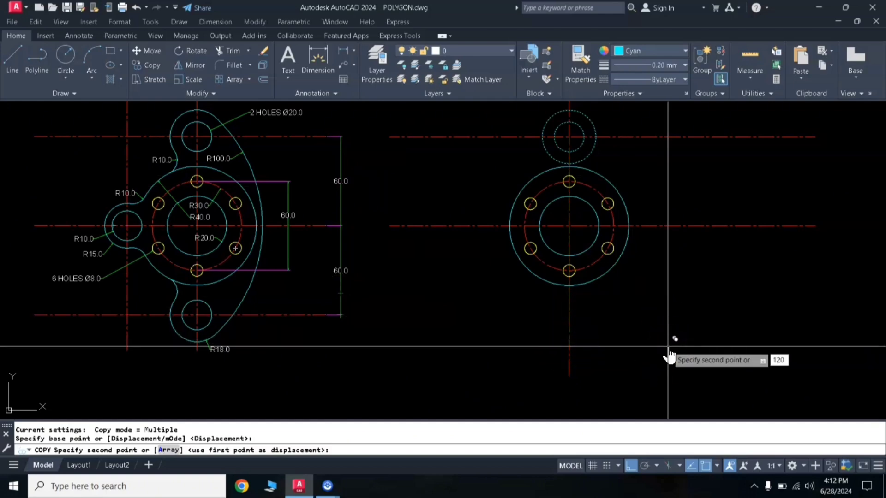
{"action": "key", "text": "Return"}
{"action": "key", "text": "Return"}
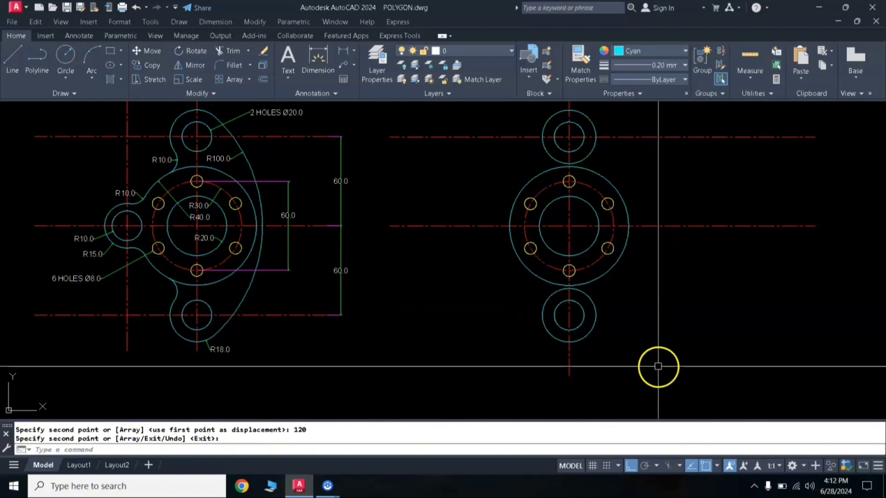
Offset the middle horizontal centre line 60 downward through the lower lug.
{"action": "type", "text": "o"}
{"action": "key", "text": "Return"}
{"action": "type", "text": "6"}
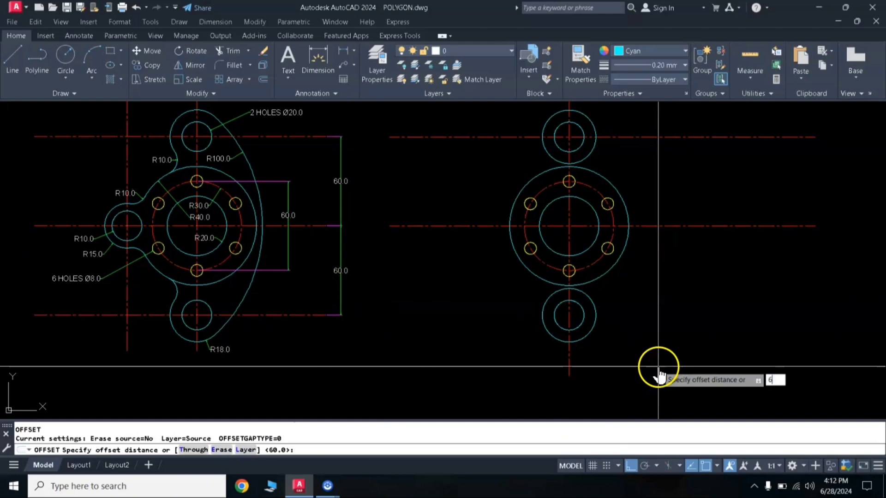
{"action": "type", "text": "0"}
{"action": "key", "text": "Return"}
{"action": "left_click", "coordinate": [689, 225]}
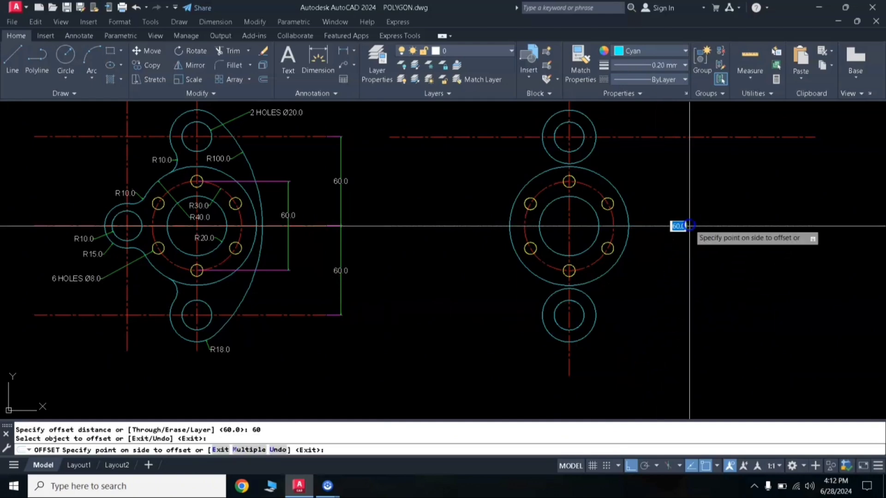
{"action": "left_click", "coordinate": [621, 344]}
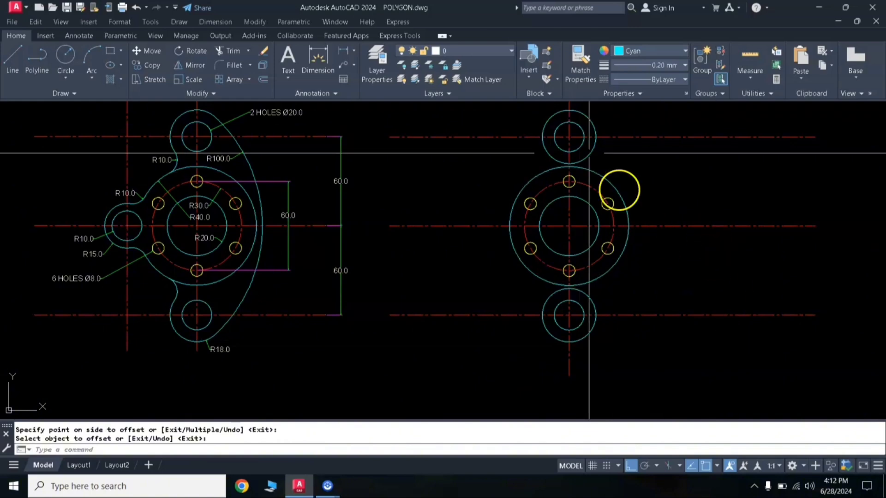
Add aligned vertical linear dimensions from the upper to the middle and from the middle to the lower horizontal centre line, at their right ends.
{"action": "left_click", "coordinate": [343, 58]}
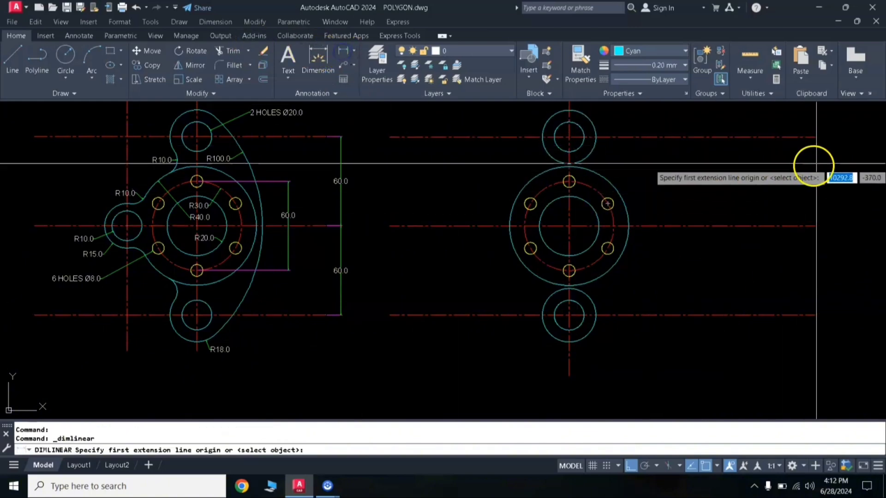
{"action": "left_click", "coordinate": [814, 137]}
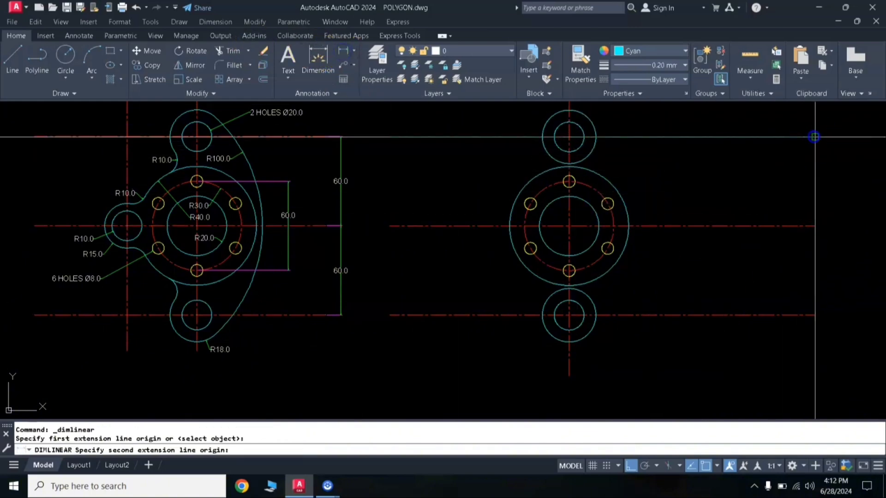
{"action": "left_click", "coordinate": [815, 227]}
{"action": "left_click", "coordinate": [836, 226]}
{"action": "key", "text": "Return"}
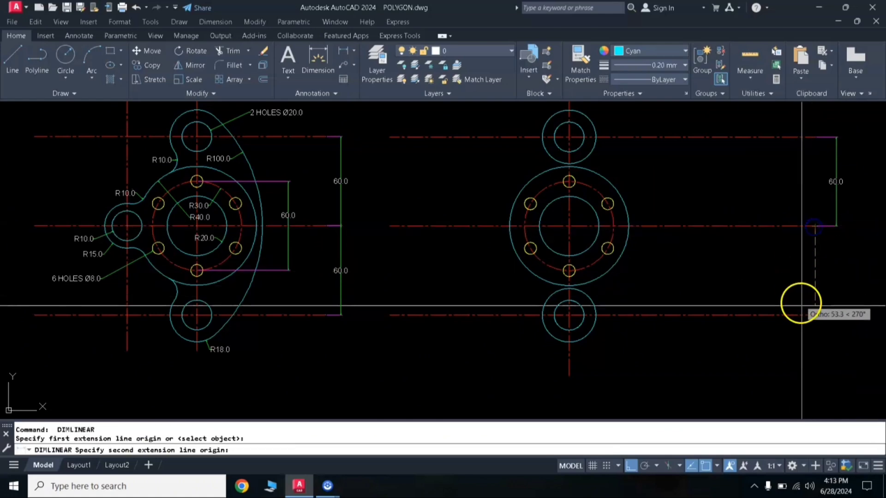
{"action": "left_click", "coordinate": [815, 316]}
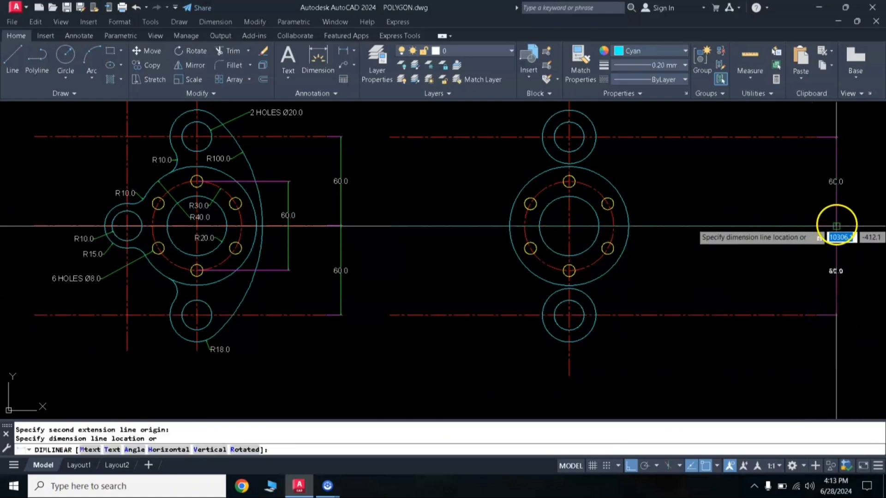
{"action": "left_click", "coordinate": [836, 231]}
Offset the new plate's vertical centre line 47 to the left.
{"action": "scroll", "coordinate": [360, 189], "scroll_direction": "down", "scroll_amount": 2}
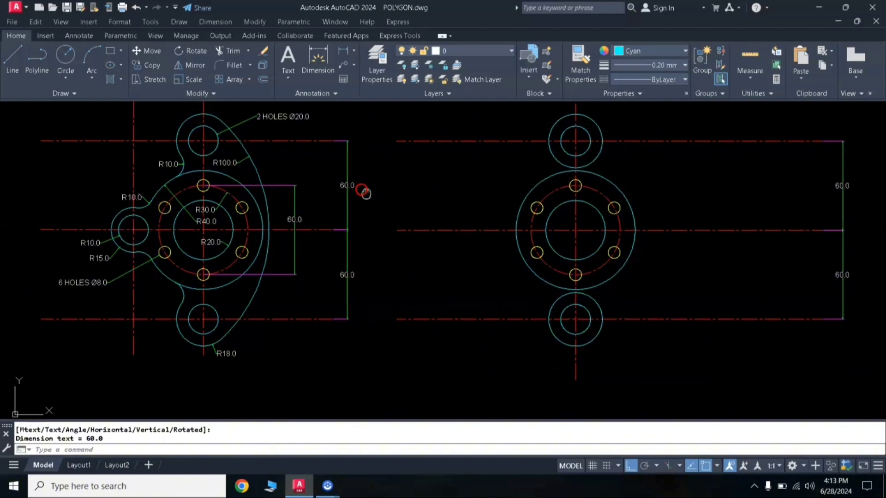
{"action": "scroll", "coordinate": [382, 221], "scroll_direction": "up", "scroll_amount": 2}
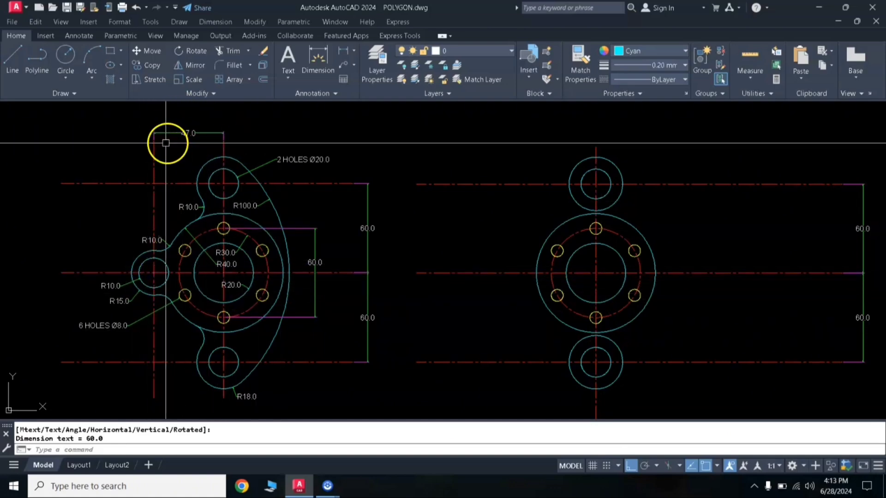
{"action": "type", "text": "o"}
{"action": "key", "text": "Return"}
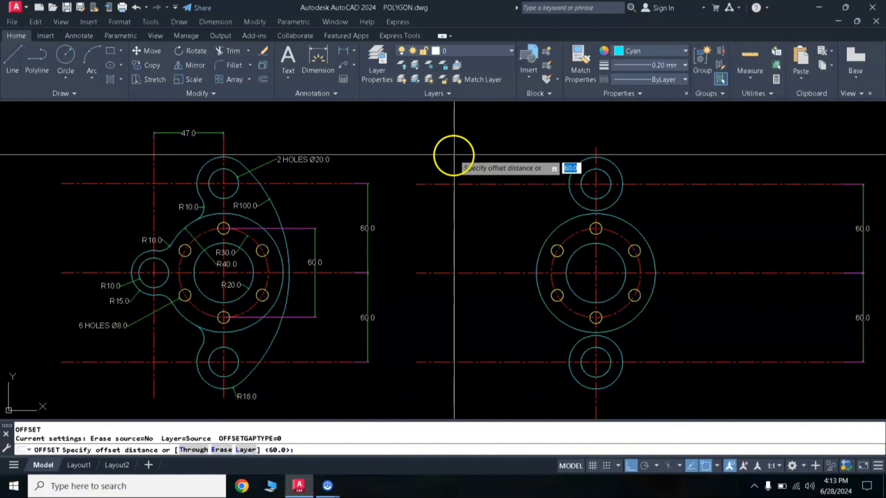
{"action": "key", "text": "Return"}
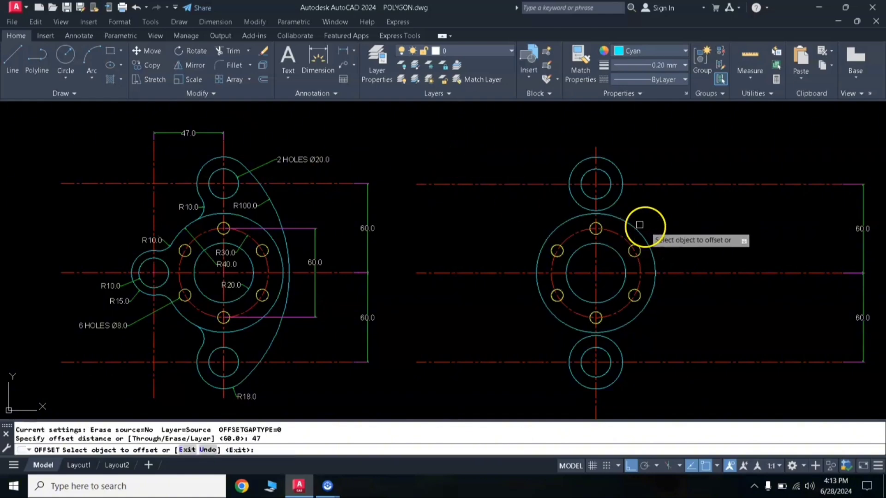
{"action": "left_click", "coordinate": [596, 284]}
{"action": "left_click", "coordinate": [471, 304]}
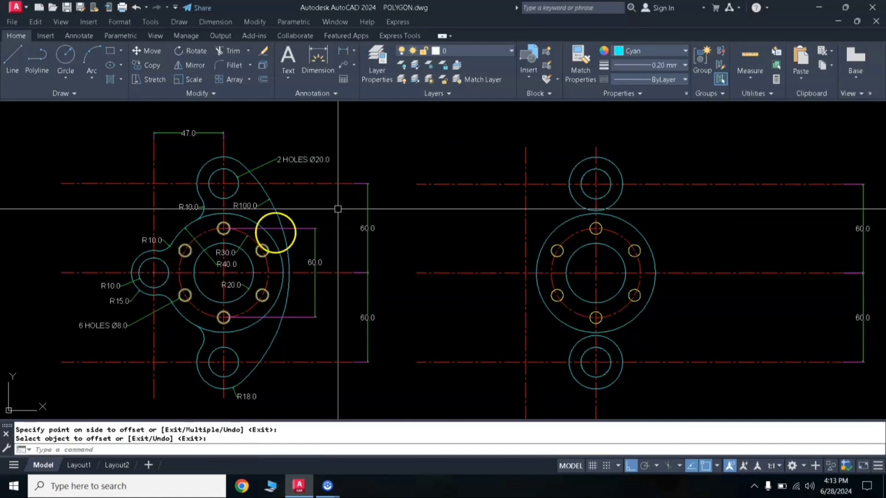
Add a horizontal linear dimension between the upper ends of the two vertical centre lines, placed above the plate.
{"action": "left_click", "coordinate": [344, 55]}
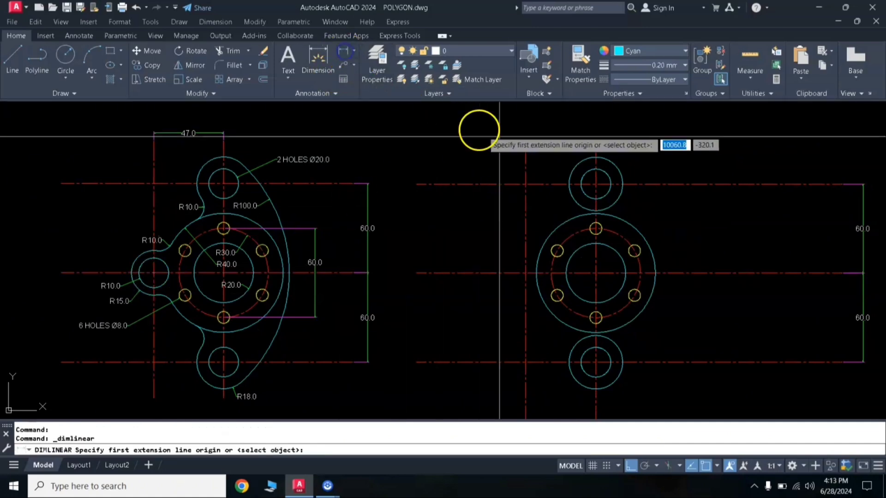
{"action": "left_click", "coordinate": [526, 147]}
{"action": "left_click", "coordinate": [594, 144]}
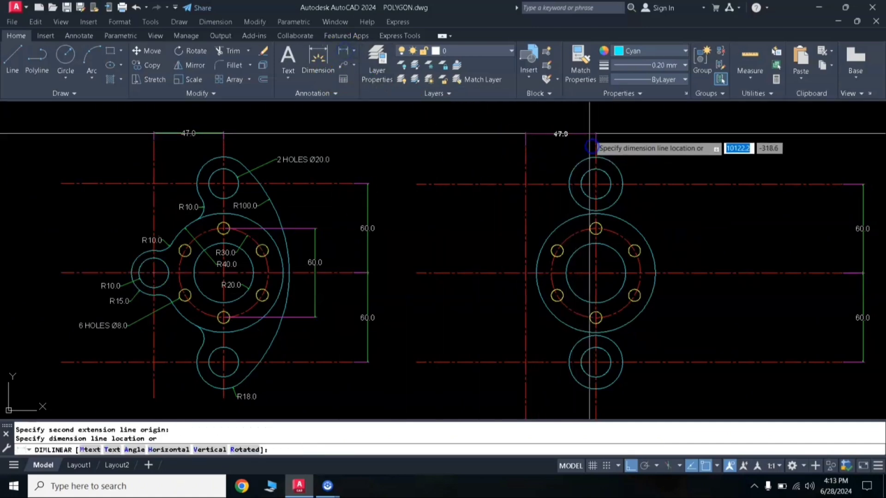
{"action": "left_click", "coordinate": [560, 130]}
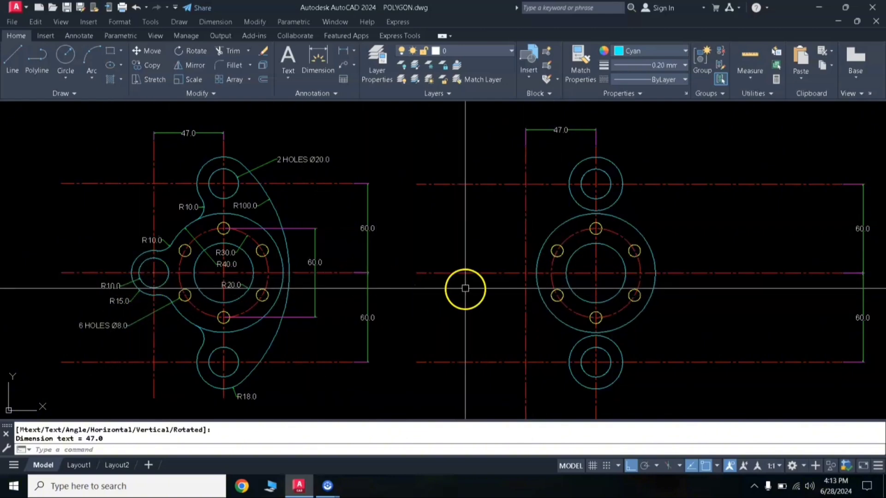
Draw concentric circles of radius 10 and radius 15 where the left vertical centre line crosses the middle horizontal centre line.
{"action": "type", "text": "c"}
{"action": "key", "text": "Return"}
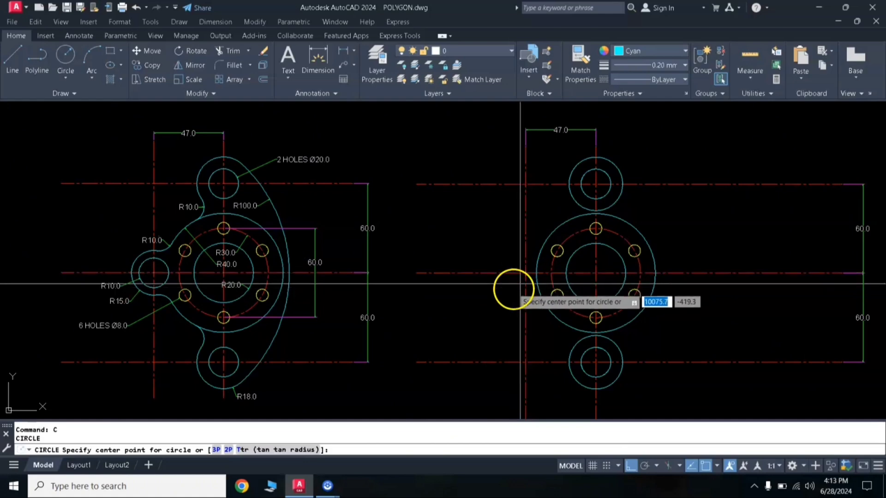
{"action": "left_click", "coordinate": [526, 273]}
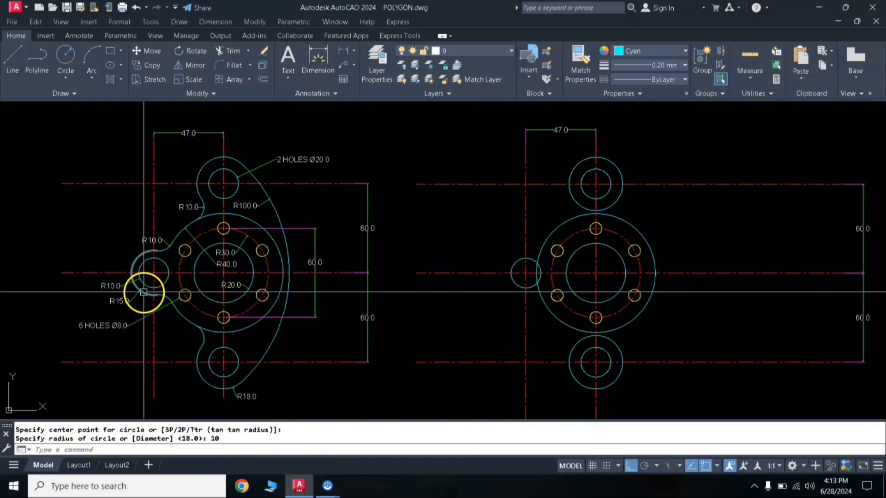
{"action": "key", "text": "Return"}
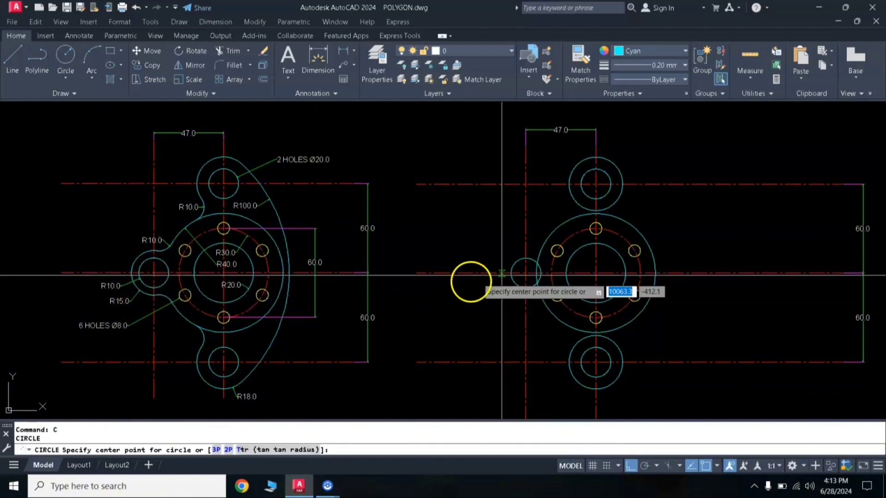
{"action": "left_click", "coordinate": [525, 273]}
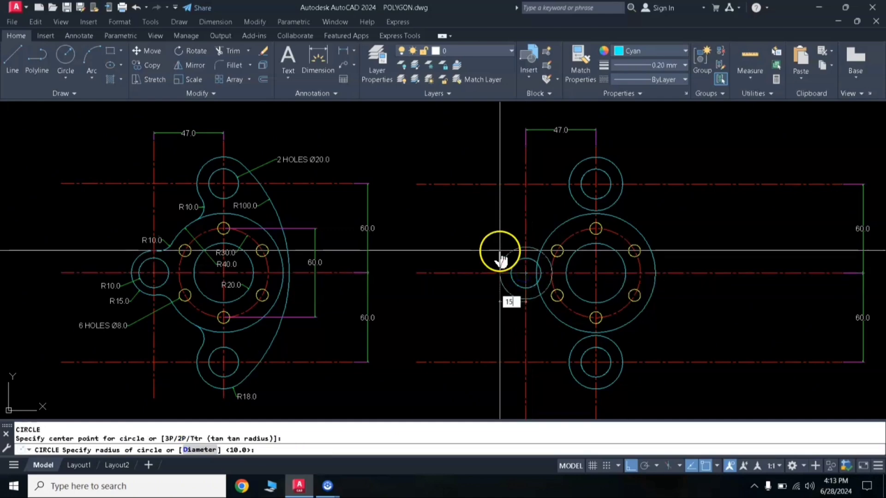
{"action": "key", "text": "Return"}
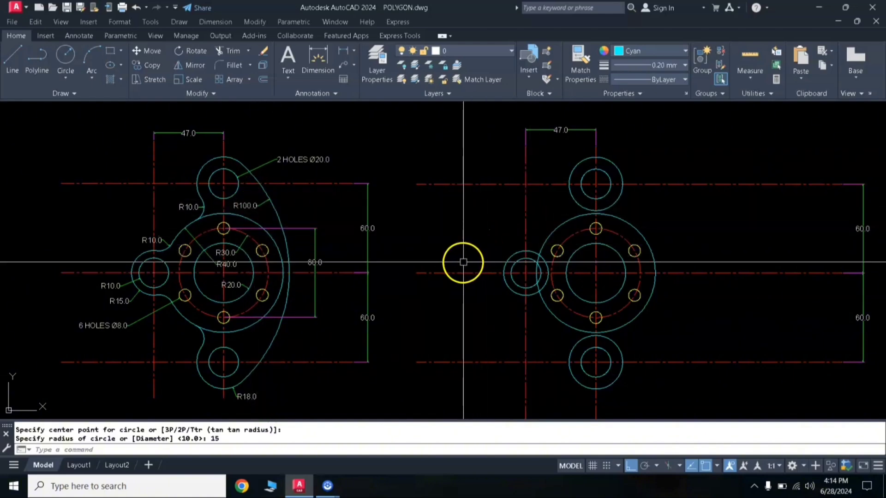
Draw a radius 100 circle tangent to the outer circles of the new plate's upper and lower lugs.
{"action": "type", "text": "c"}
{"action": "key", "text": "Return"}
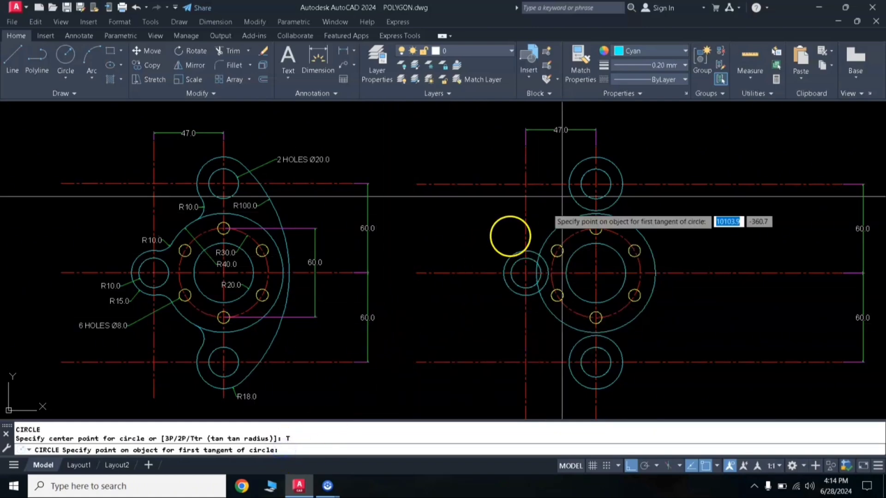
{"action": "left_click", "coordinate": [611, 161]}
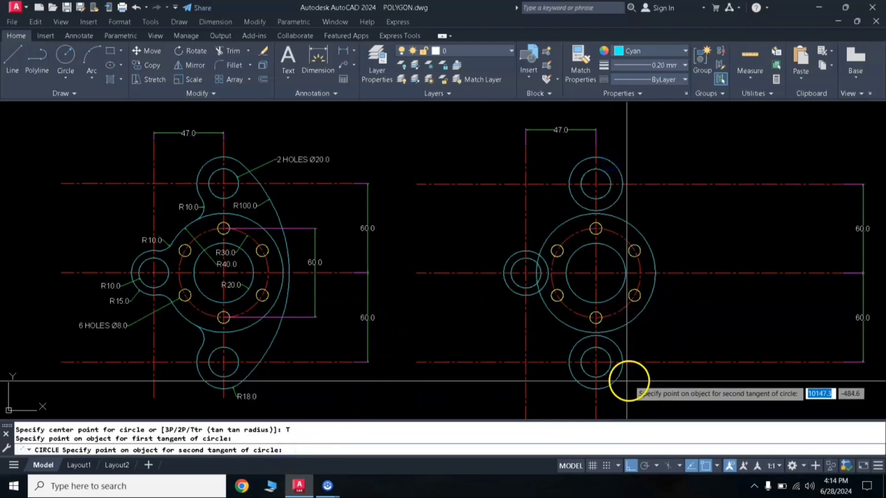
{"action": "left_click", "coordinate": [610, 388]}
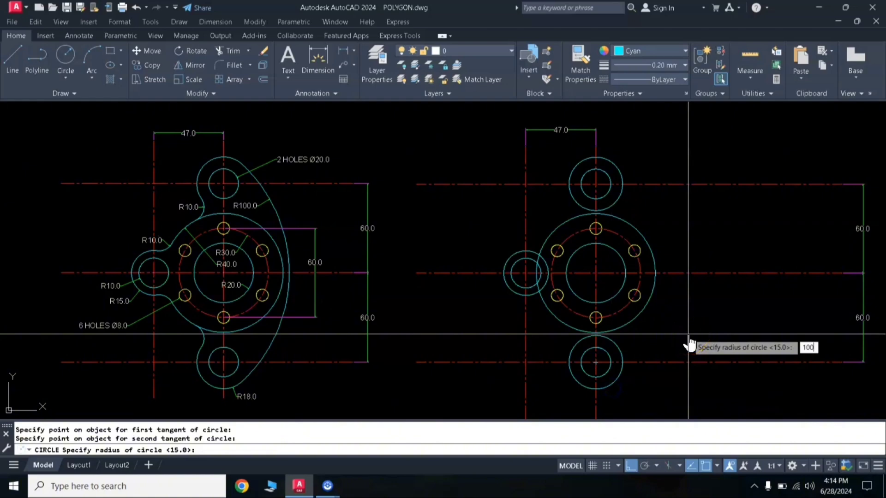
{"action": "type", "text": "100"}
{"action": "key", "text": "Return"}
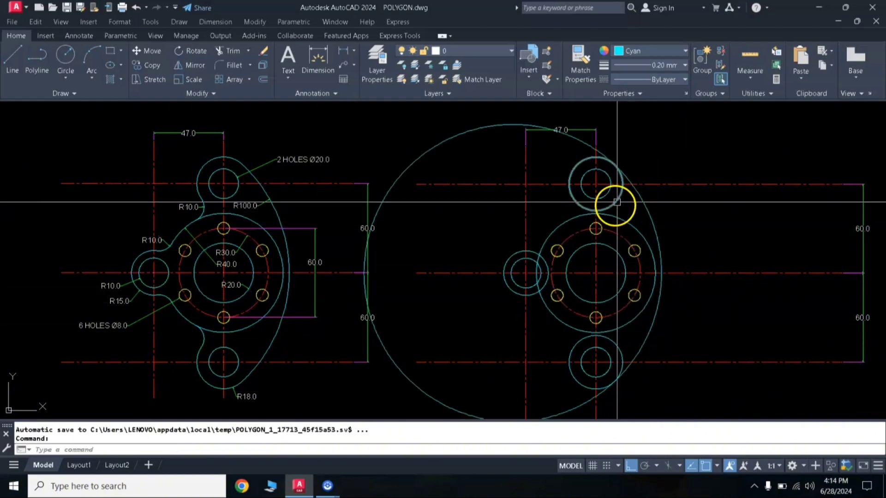
Trim the radius 100 circle against the upper and lower lugs' outer circles, keeping only the arc along the plate's right side.
{"action": "left_click", "coordinate": [619, 197]}
{"action": "left_click", "coordinate": [621, 352]}
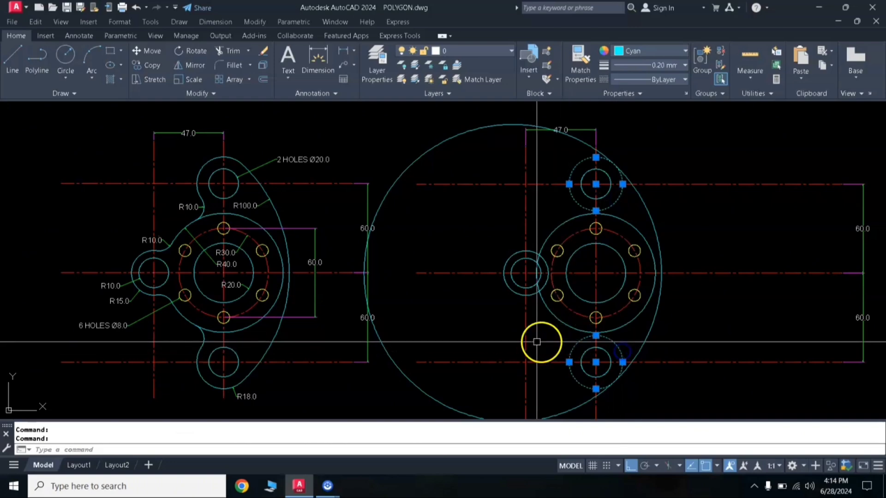
{"action": "type", "text": "tr"}
{"action": "key", "text": "Return"}
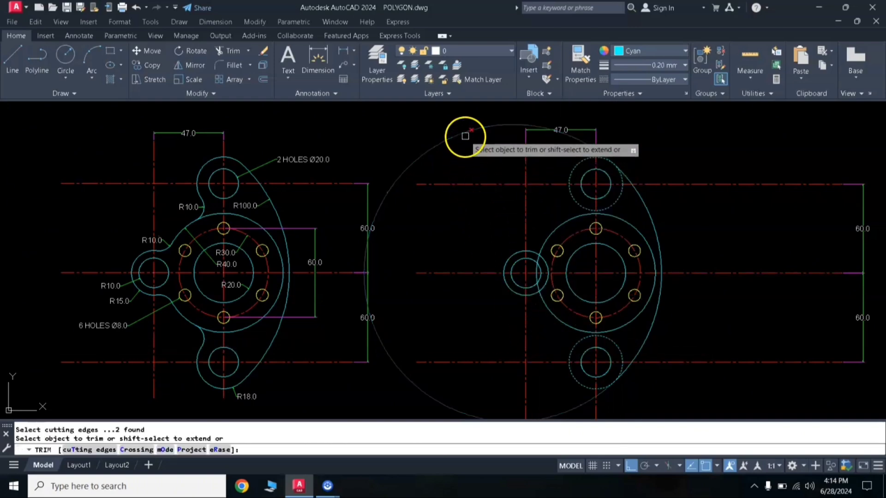
{"action": "key", "text": "Return"}
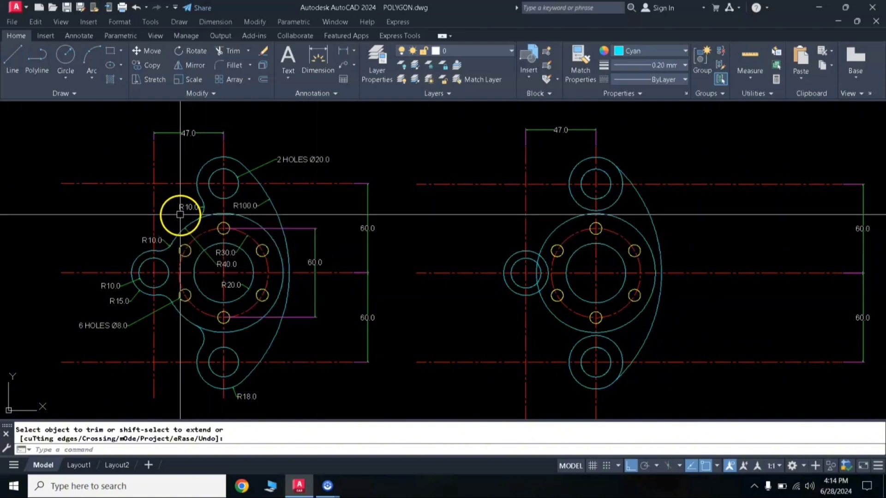
Draw a radius 10 circle tangent to the left of the upper lug's outer circle and to the large flange circle.
{"action": "key", "text": "Escape"}
{"action": "type", "text": "c"}
{"action": "key", "text": "Return"}
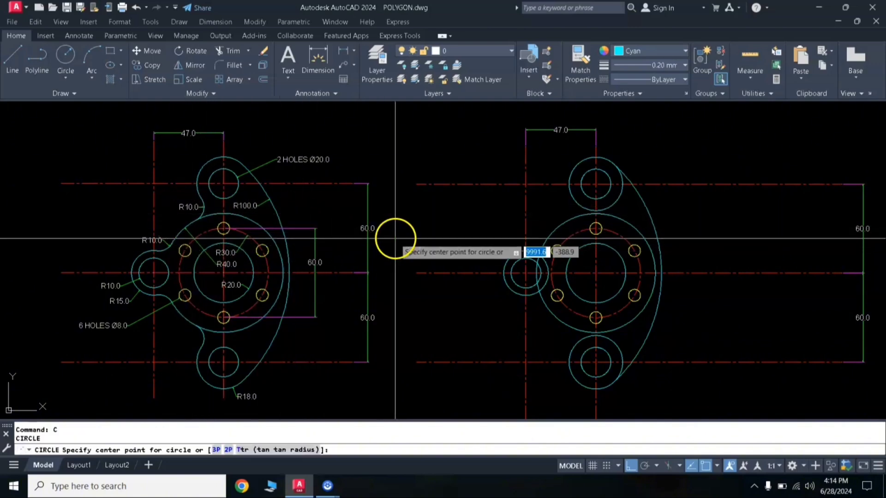
{"action": "left_click", "coordinate": [288, 450]}
{"action": "left_click", "coordinate": [569, 193]}
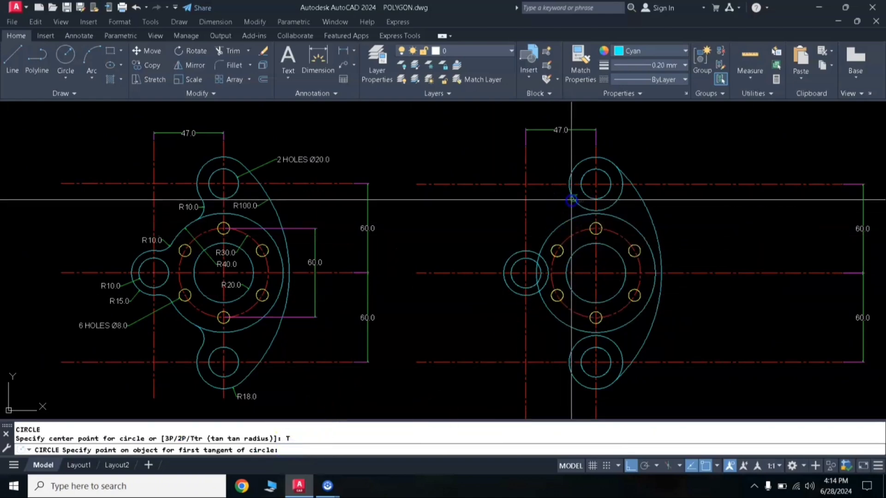
{"action": "left_click", "coordinate": [569, 218]}
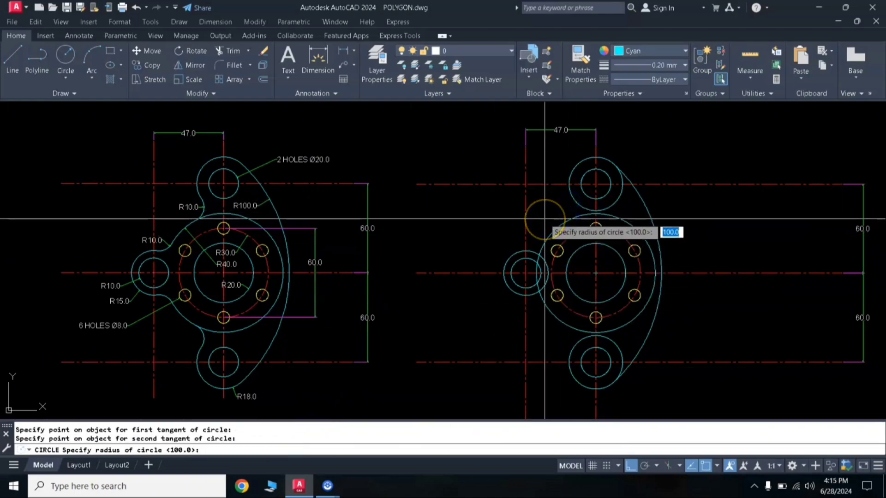
{"action": "key", "text": "Return"}
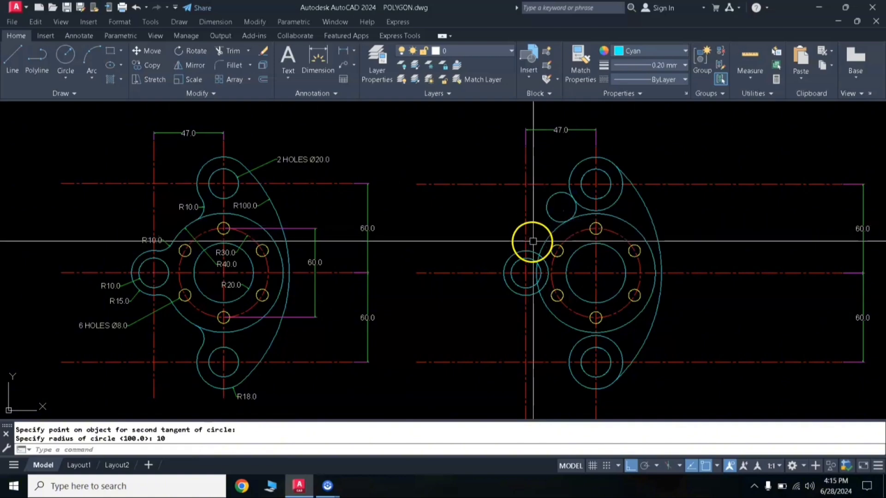
Trim the radius 10 circle beside the upper lug against the lug and flange circles, leaving only the concave fillet arc.
{"action": "left_click", "coordinate": [582, 215]}
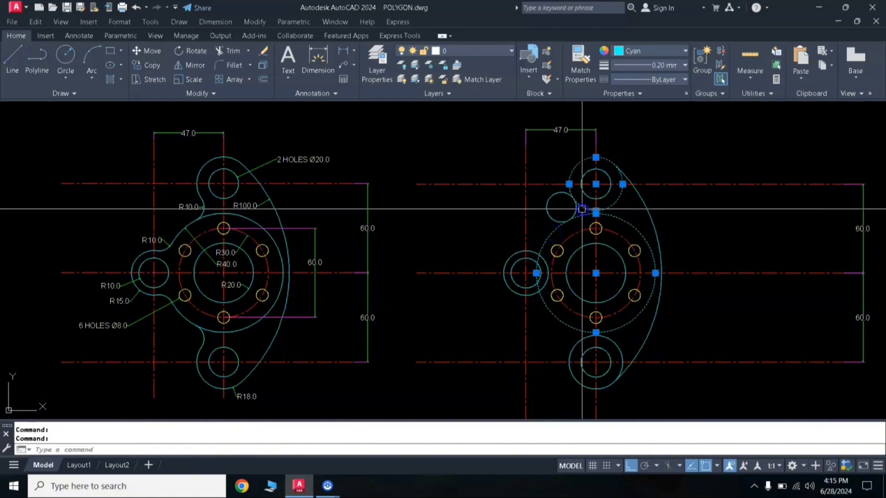
{"action": "key", "text": "Return"}
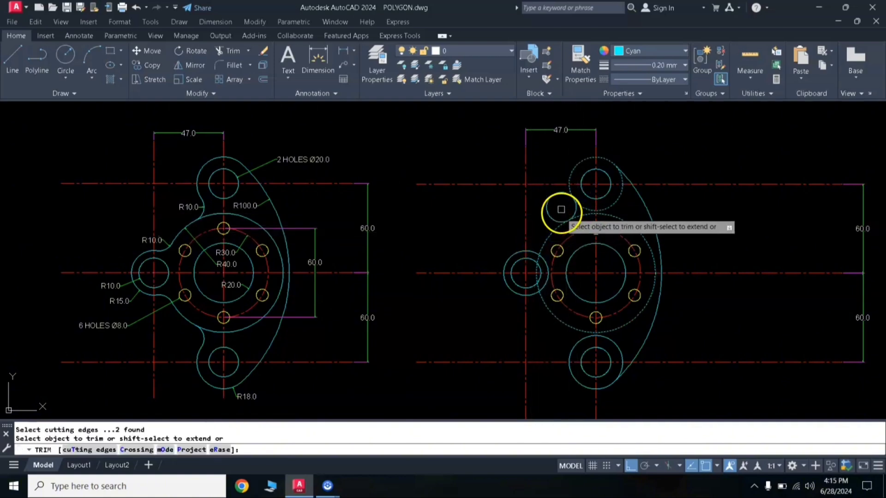
{"action": "left_click", "coordinate": [548, 197]}
{"action": "key", "text": "Return"}
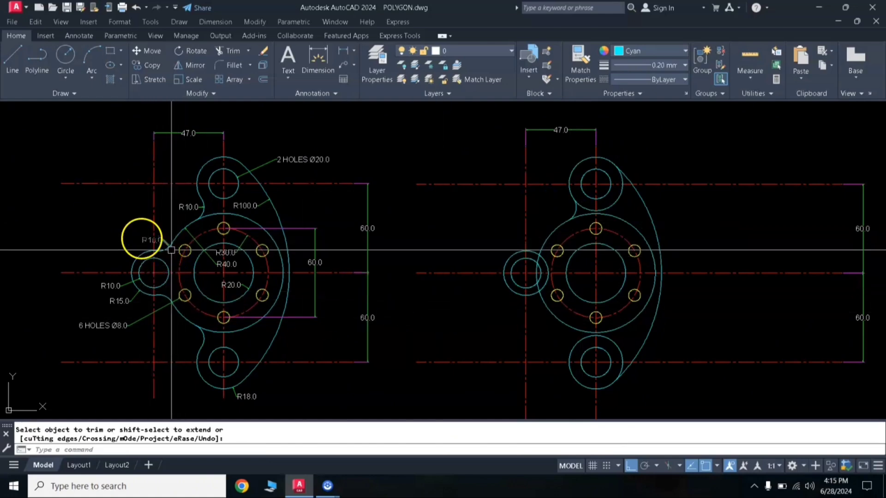
Draw a radius 10 circle tangent to the large flange circle and the left lug's outer circle, above the left lug.
{"action": "type", "text": "c"}
{"action": "key", "text": "Return"}
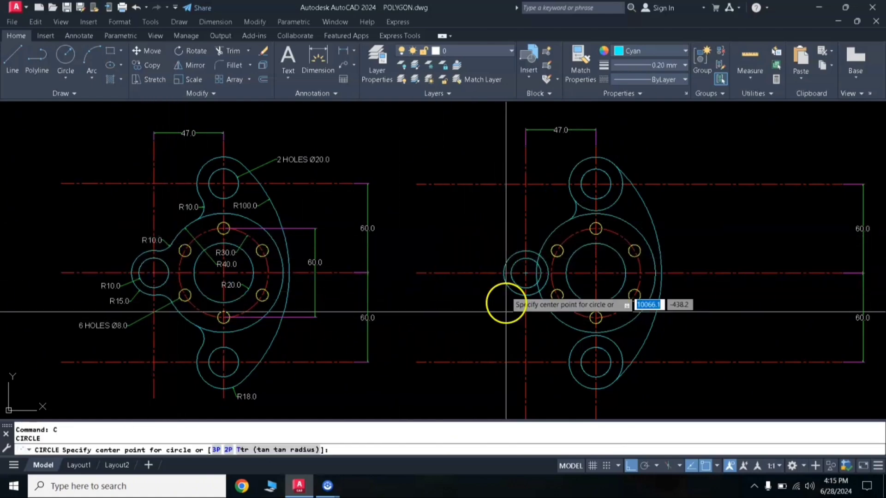
{"action": "left_click", "coordinate": [291, 446]}
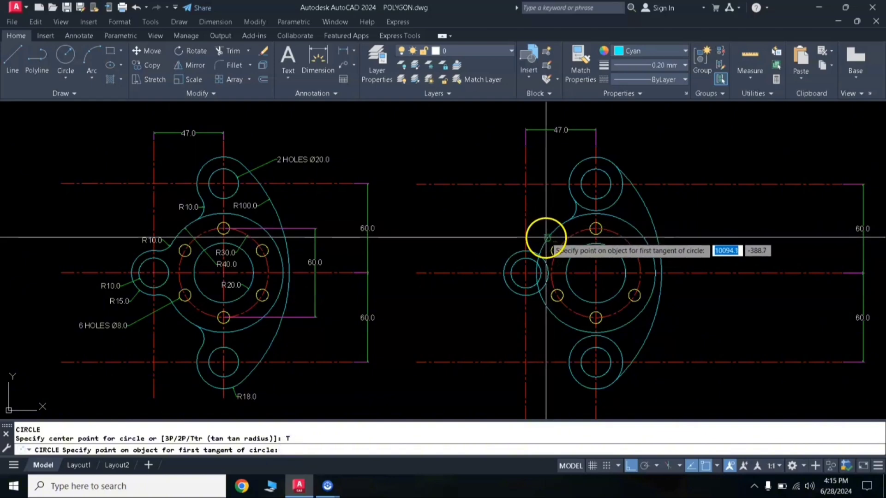
{"action": "left_click", "coordinate": [545, 233]}
{"action": "left_click", "coordinate": [511, 290]}
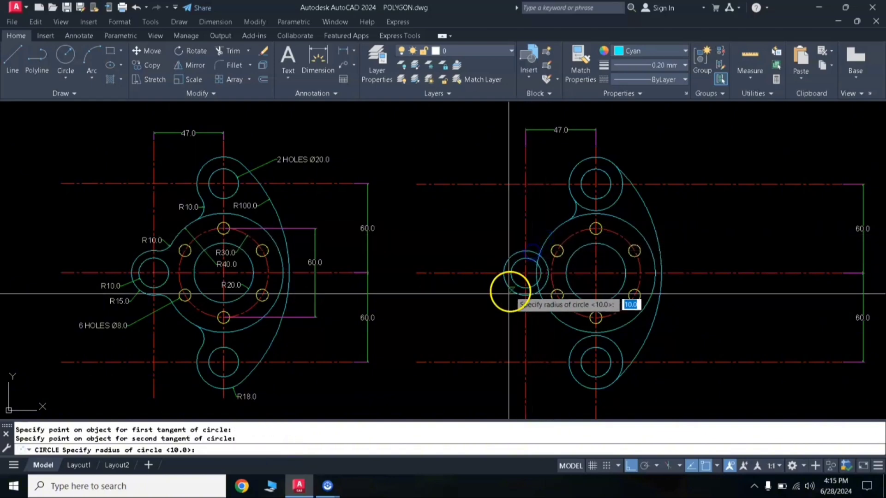
{"action": "type", "text": "1"}
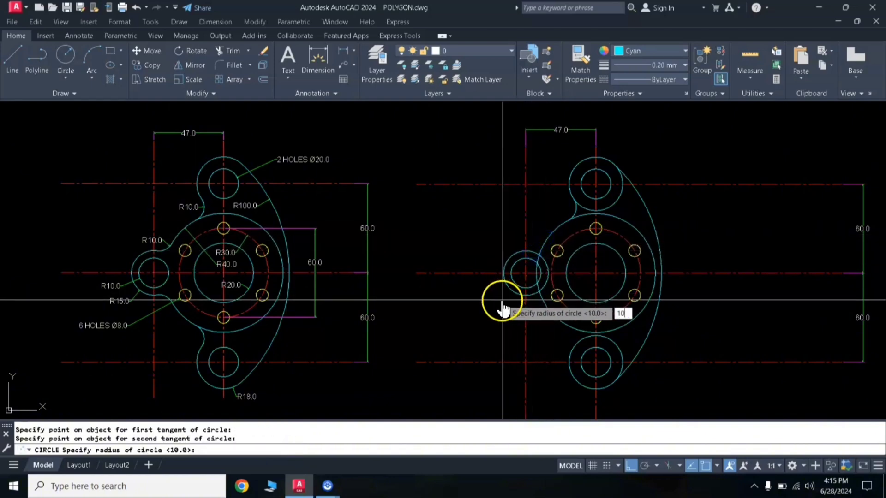
{"action": "type", "text": "0"}
{"action": "key", "text": "Return"}
Trim the radius 10 circle above the left lug against the lug and flange circles, leaving only the concave fillet arc.
{"action": "left_click", "coordinate": [549, 239]}
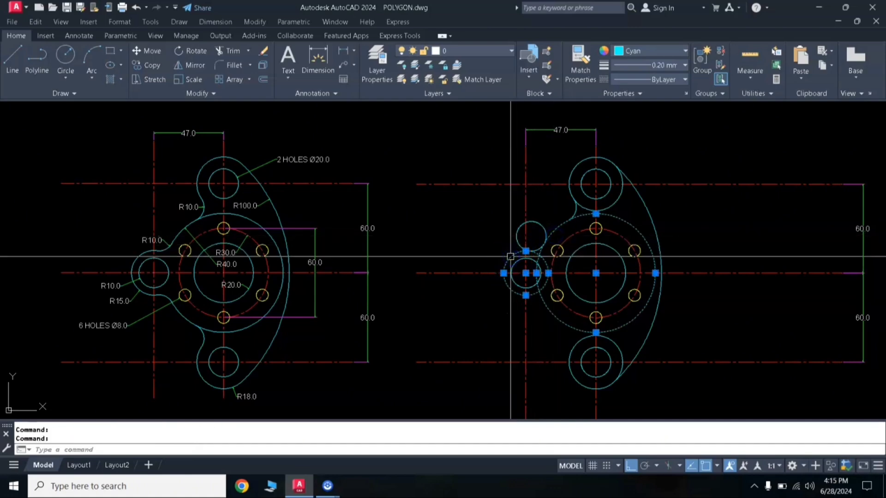
{"action": "type", "text": "TR"}
{"action": "key", "text": "Return"}
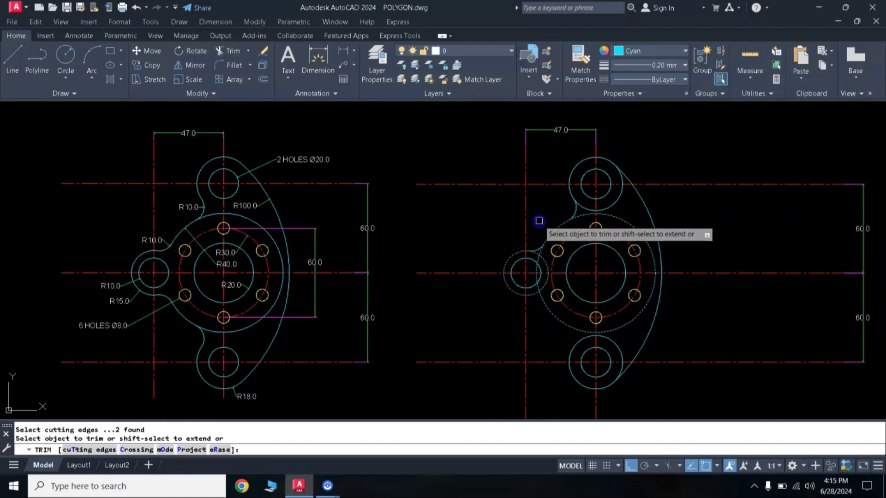
{"action": "left_click", "coordinate": [543, 217]}
{"action": "key", "text": "Return"}
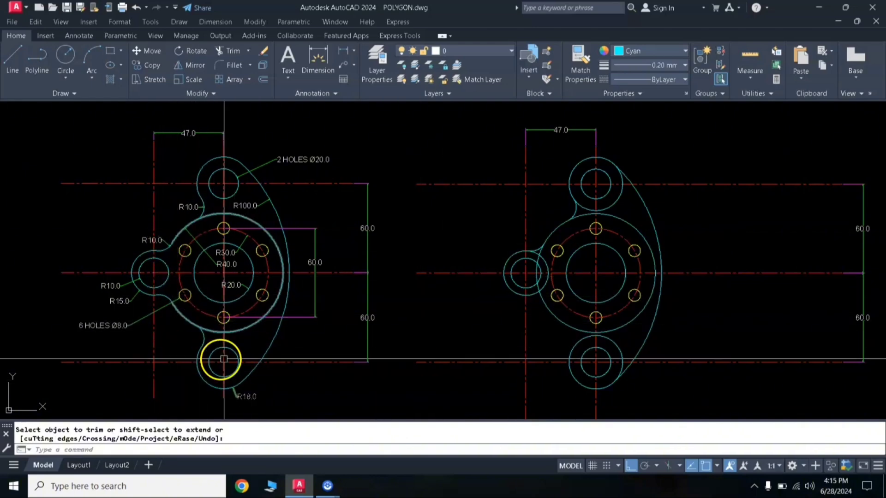
Draw a radius 10 circle tangent to the left lug's outer circle and the large flange circle, below the left lug.
{"action": "key", "text": "Escape"}
{"action": "type", "text": "c"}
{"action": "key", "text": "Return"}
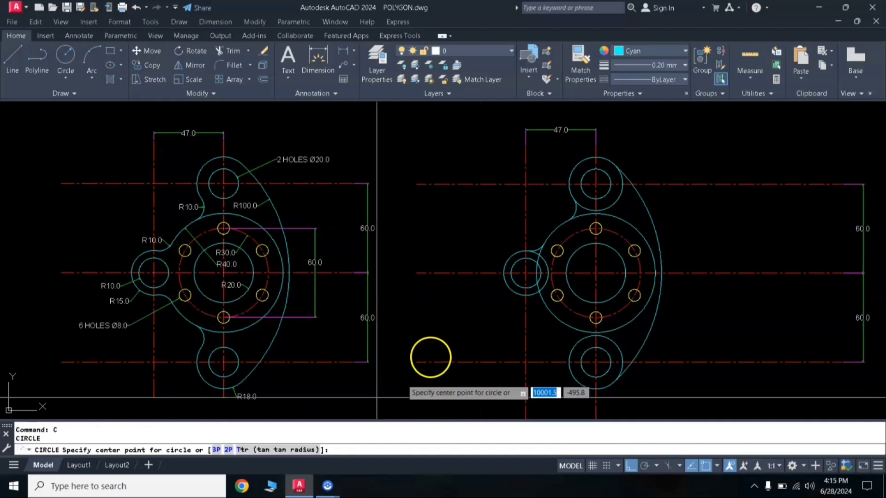
{"action": "left_click", "coordinate": [303, 451]}
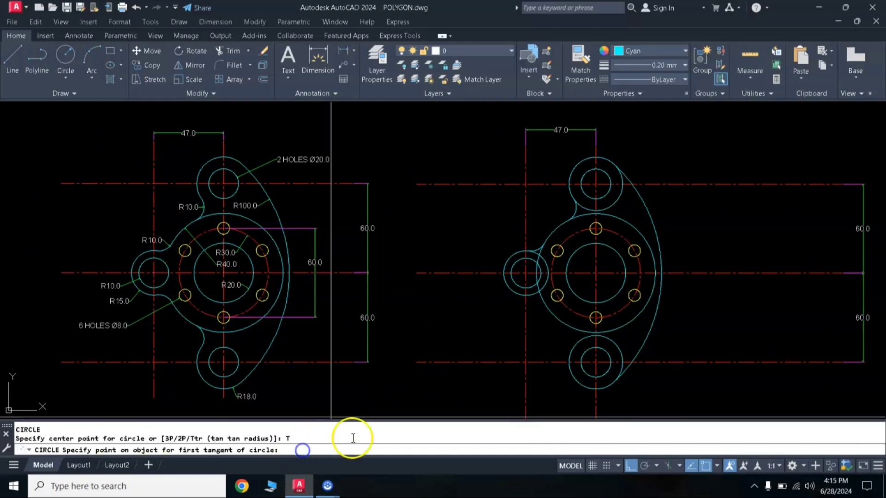
{"action": "left_click", "coordinate": [528, 296]}
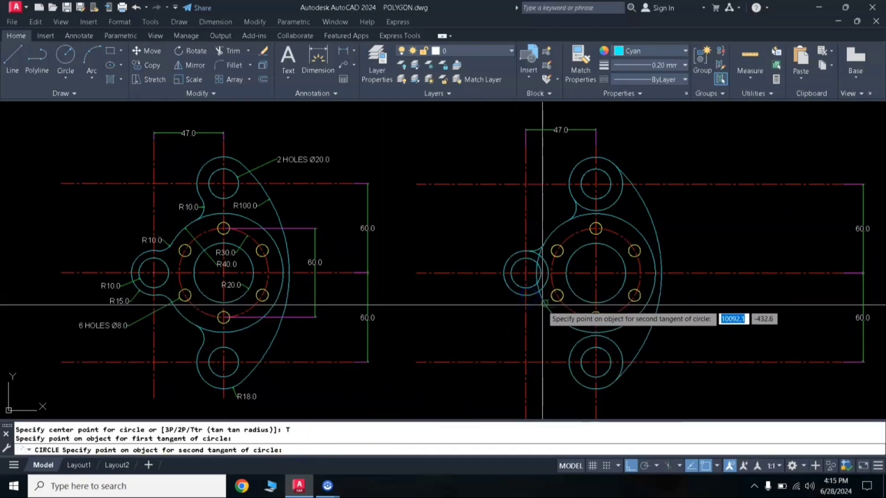
{"action": "left_click", "coordinate": [545, 314]}
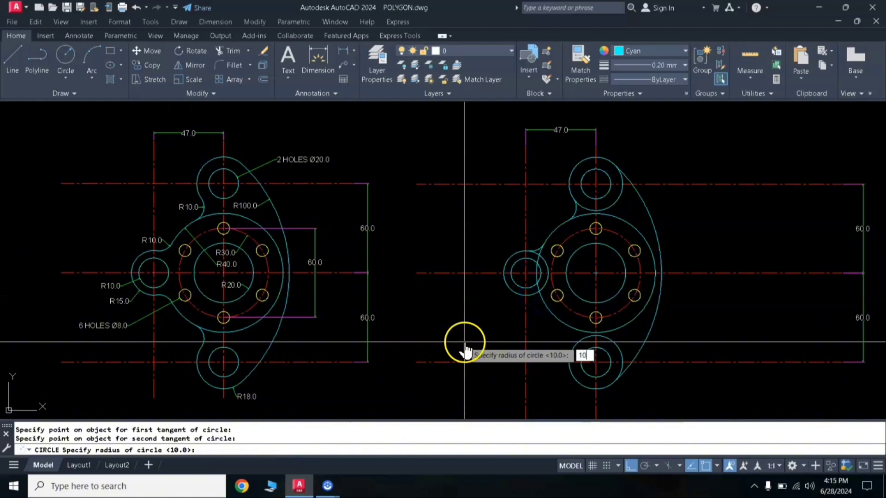
{"action": "type", "text": "10"}
{"action": "key", "text": "Return"}
Start another circle defined by two tangent objects and a radius.
{"action": "key", "text": "Return"}
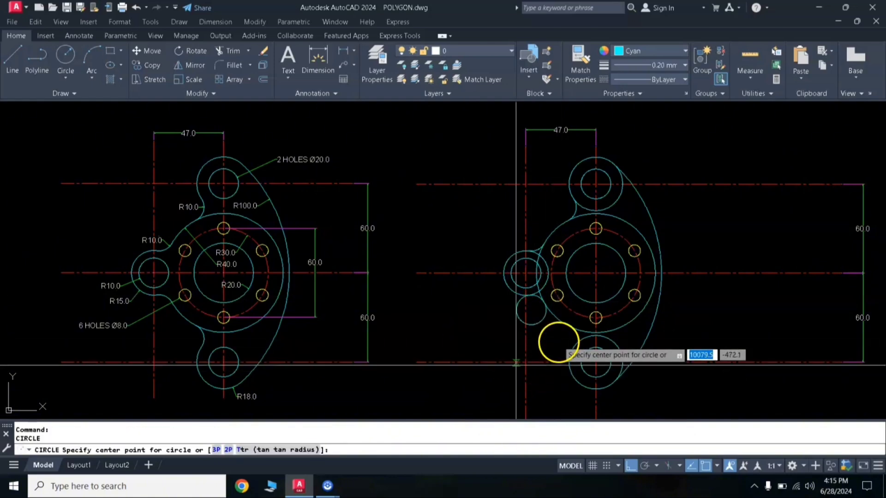
{"action": "left_click", "coordinate": [296, 452]}
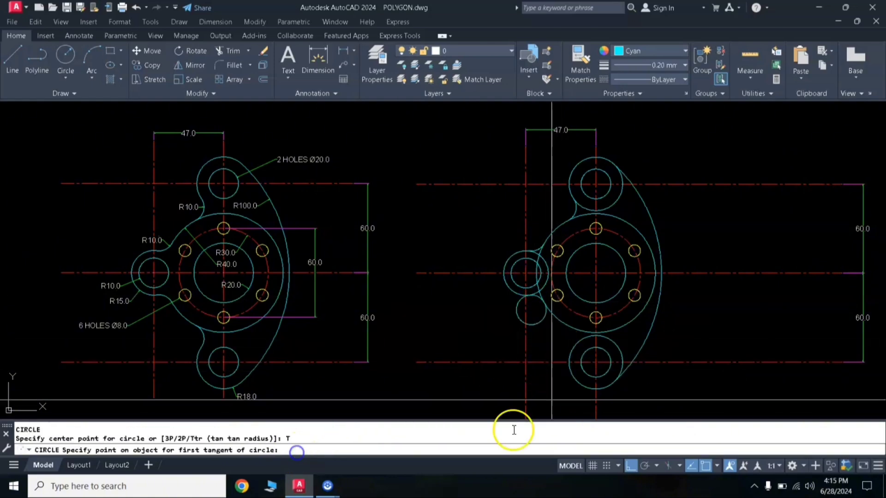
Draw a circle of radius 10 tangent to the large central circle and the lower lug's outer circle.
{"action": "left_click", "coordinate": [564, 329]}
{"action": "left_click", "coordinate": [573, 343]}
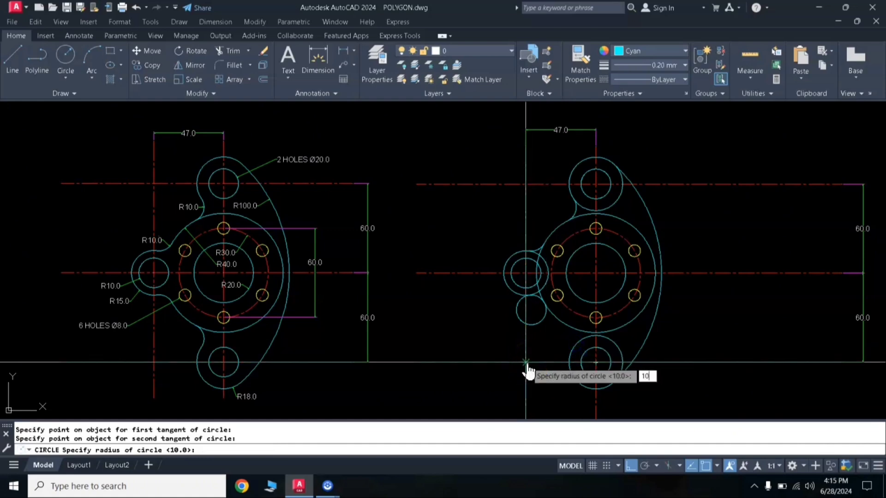
{"action": "type", "text": "10"}
{"action": "key", "text": "Return"}
Trim the tangent circle beside the lower lug to a fillet arc, using the central and lug circles as cutting edges.
{"action": "left_click", "coordinate": [585, 334]}
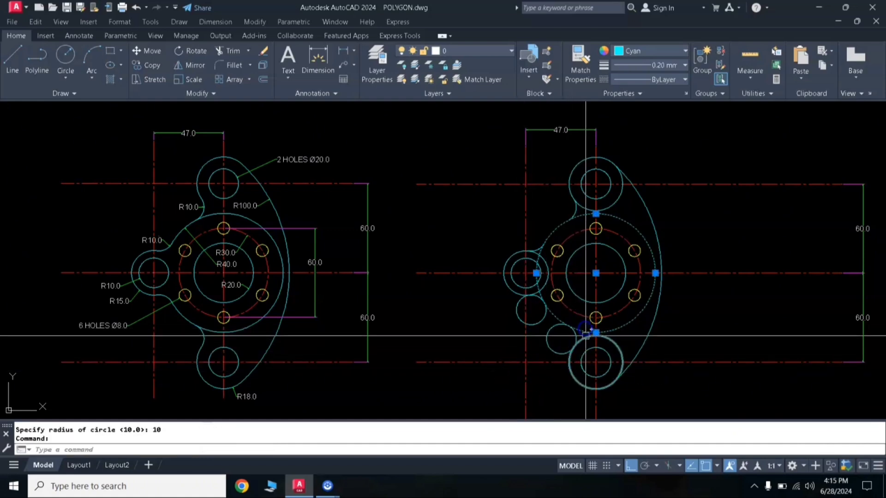
{"action": "left_click", "coordinate": [585, 335]}
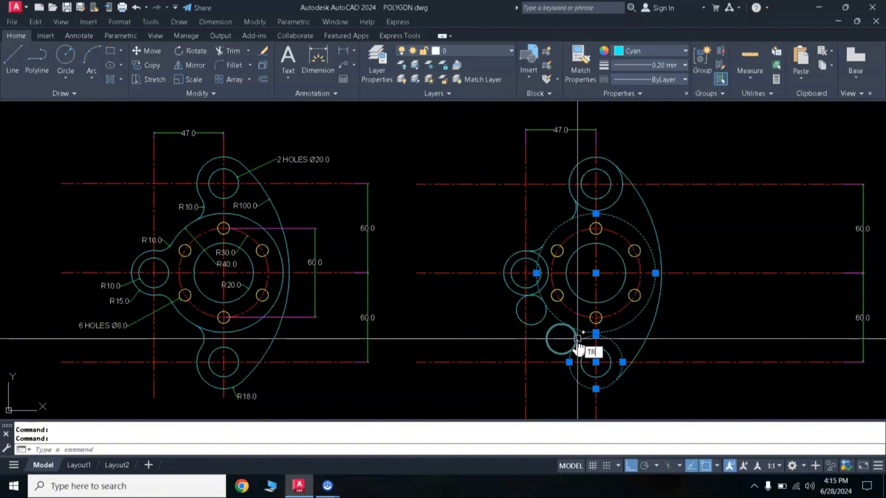
{"action": "key", "text": "Return"}
{"action": "left_click", "coordinate": [547, 350]}
{"action": "key", "text": "Return"}
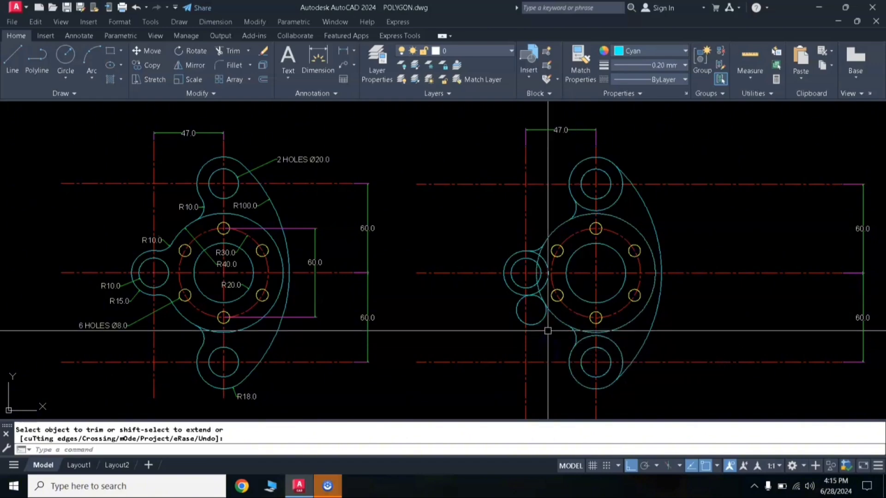
Trim the tangent circle below the left lug to a fillet arc between the central circle and the lug's outer circle.
{"action": "left_click", "coordinate": [556, 317]}
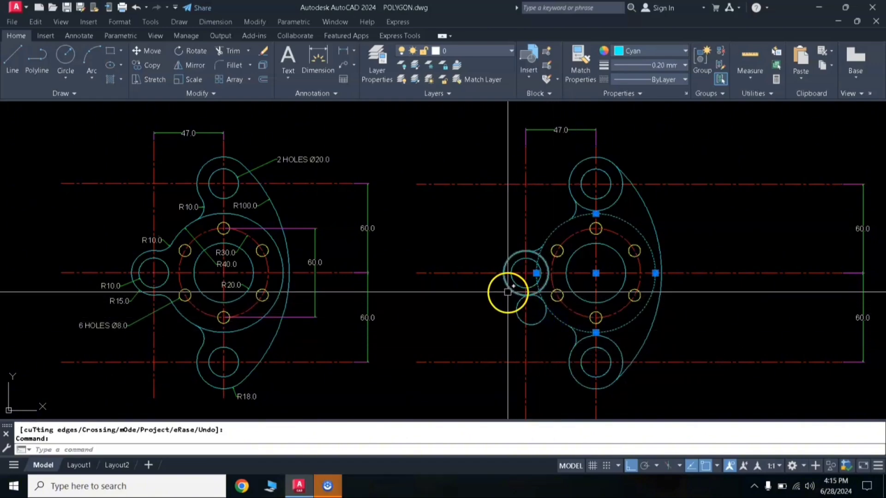
{"action": "left_click", "coordinate": [477, 321]}
{"action": "type", "text": "tr"}
{"action": "key", "text": "Return"}
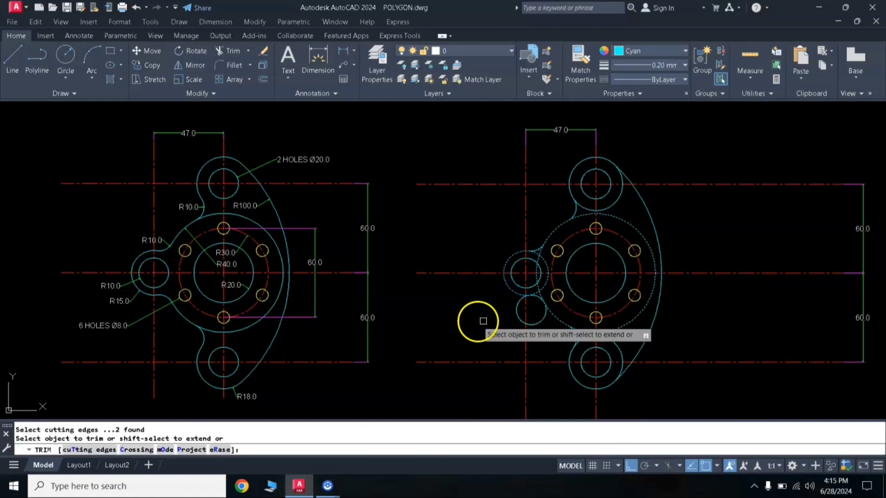
{"action": "left_click", "coordinate": [520, 320]}
{"action": "key", "text": "Return"}
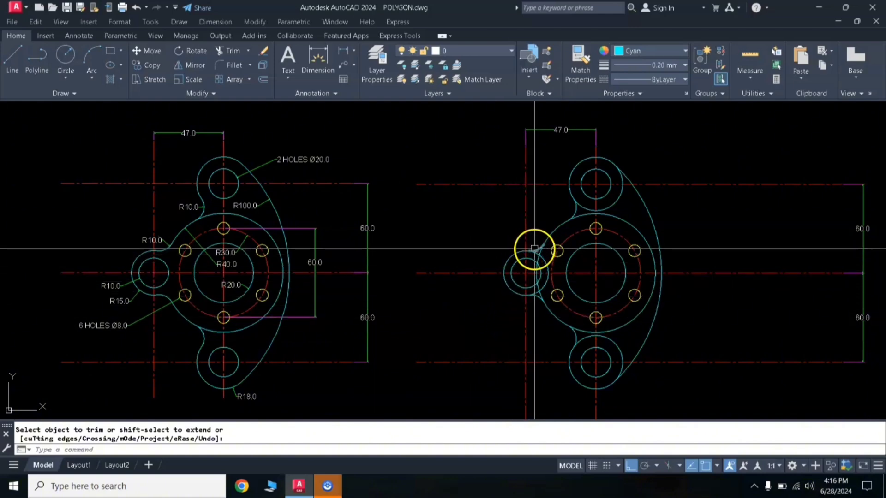
Trim the inner parts of the left lug's outer circle and the large central circle between the lug's two fillet arcs.
{"action": "left_click", "coordinate": [534, 300]}
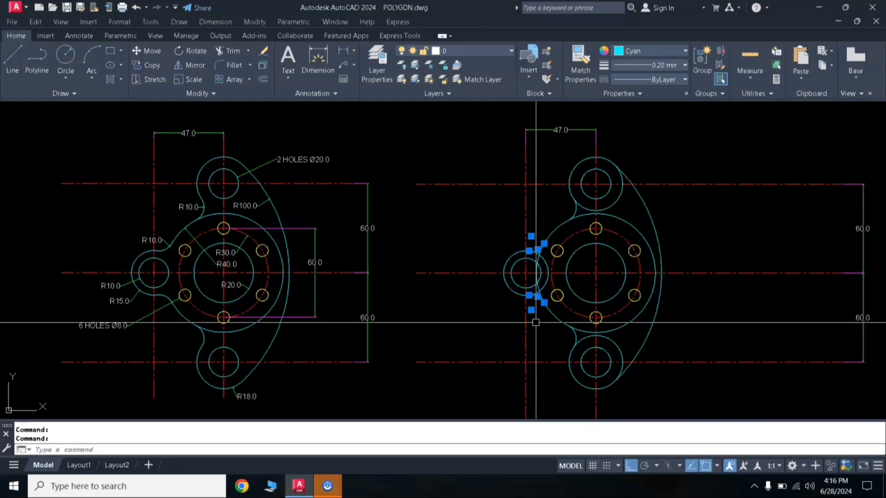
{"action": "type", "text": "tr"}
{"action": "key", "text": "Return"}
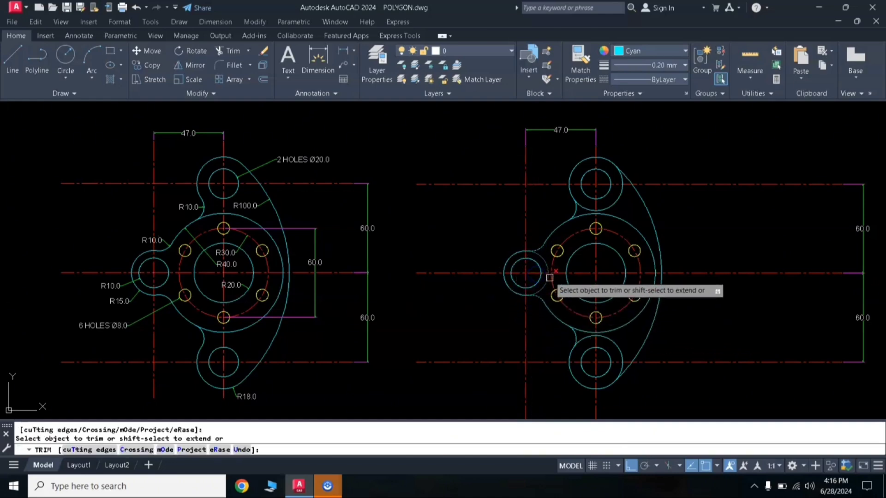
{"action": "left_click", "coordinate": [547, 282]}
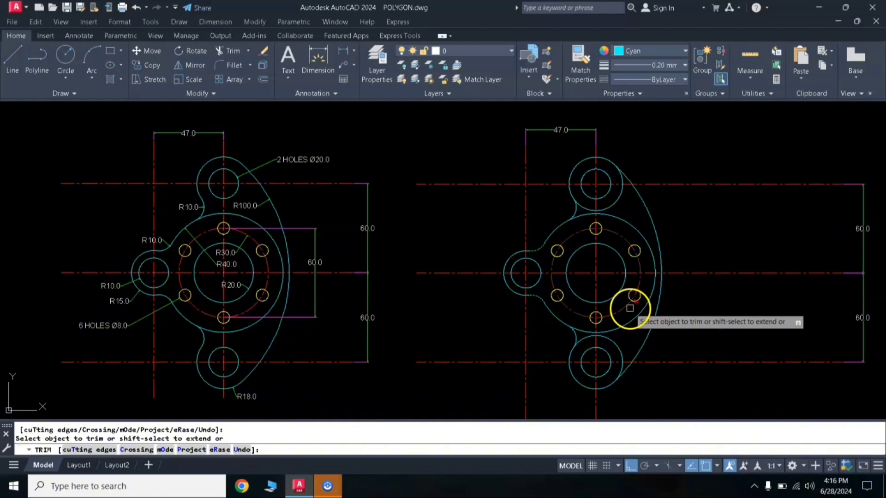
{"action": "key", "text": "Return"}
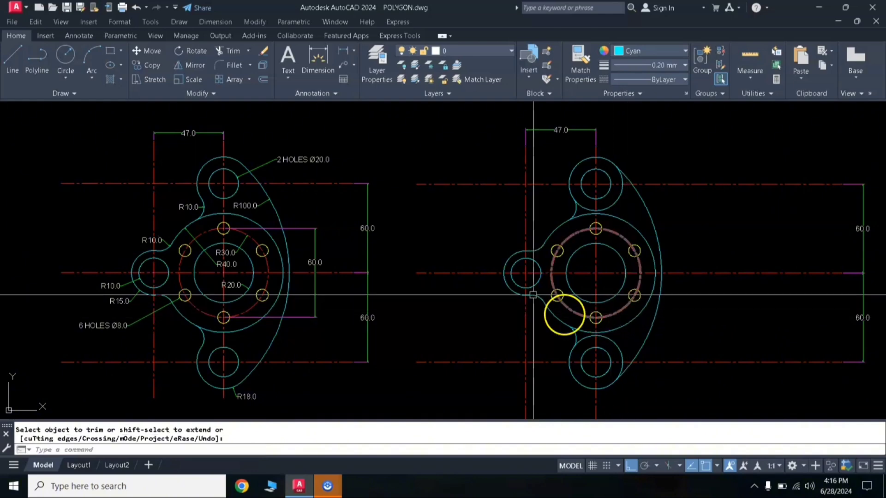
Trim the inner part of the upper lug's outer circle between its fillet arc and the large outer arc.
{"action": "left_click", "coordinate": [576, 210]}
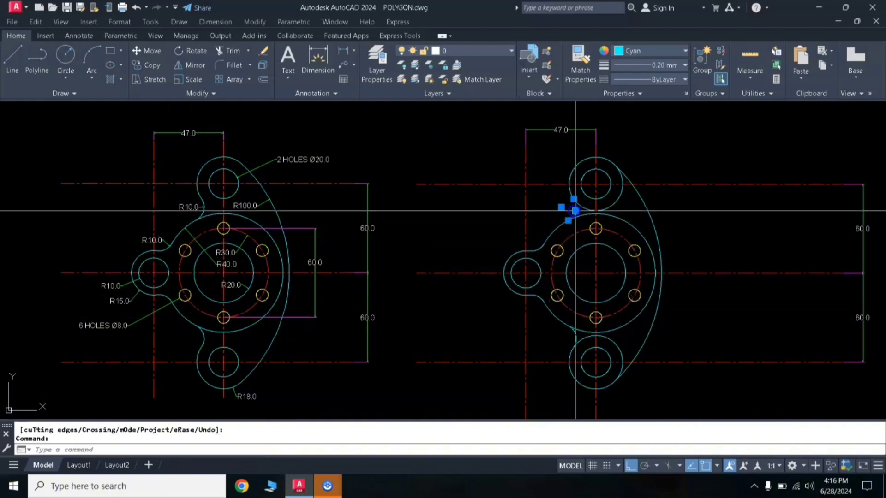
{"action": "left_click", "coordinate": [631, 192]}
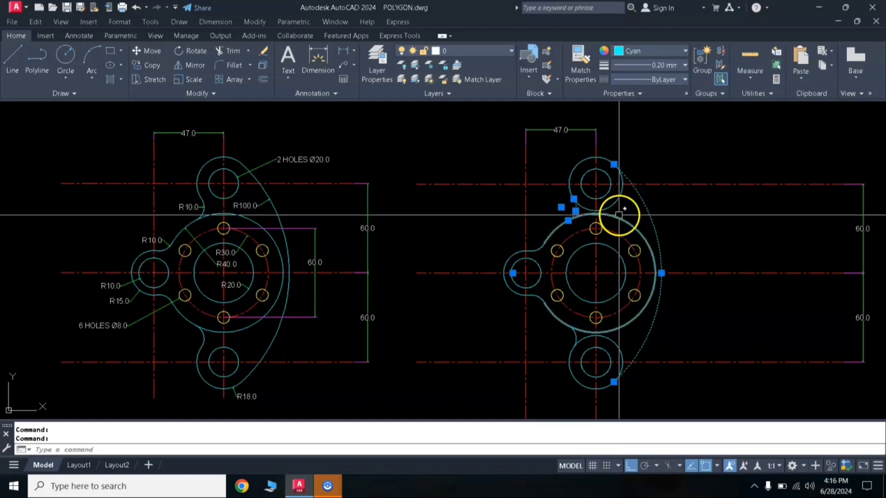
{"action": "key", "text": "Return"}
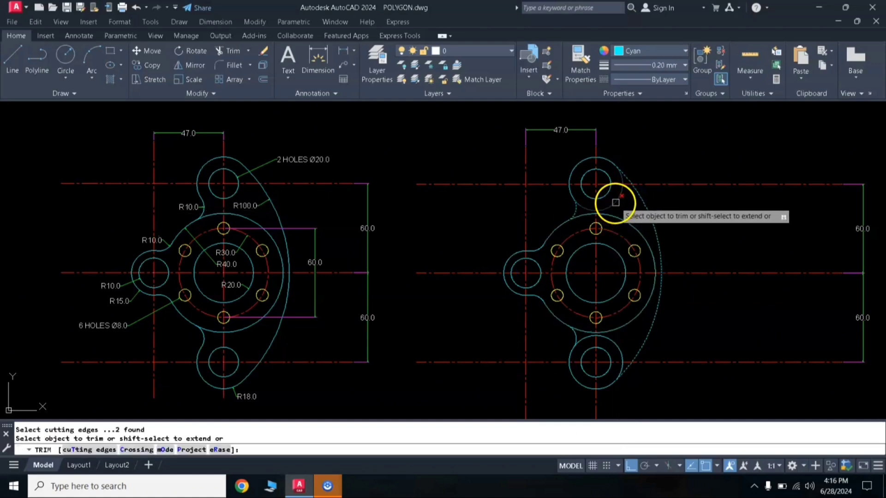
{"action": "left_click", "coordinate": [619, 199]}
{"action": "key", "text": "Escape"}
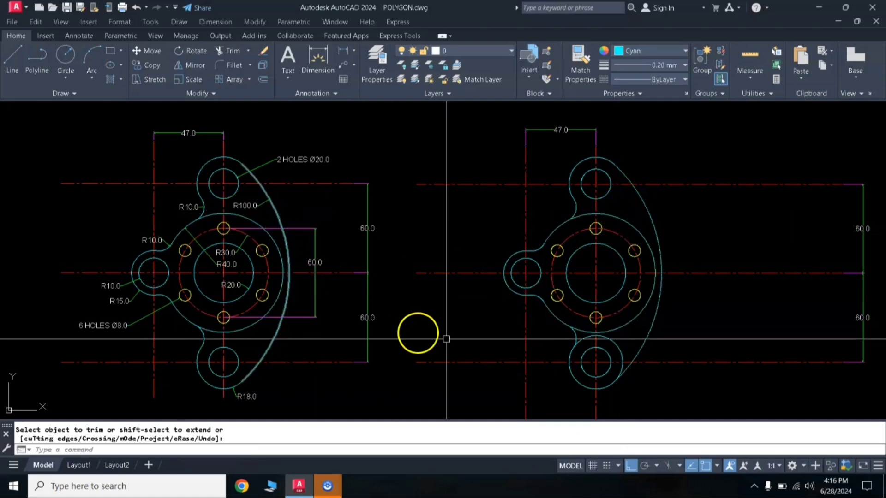
Trim the inner part of the lower lug's outer circle between its fillet arc and the large outer arc.
{"action": "left_click", "coordinate": [574, 336]}
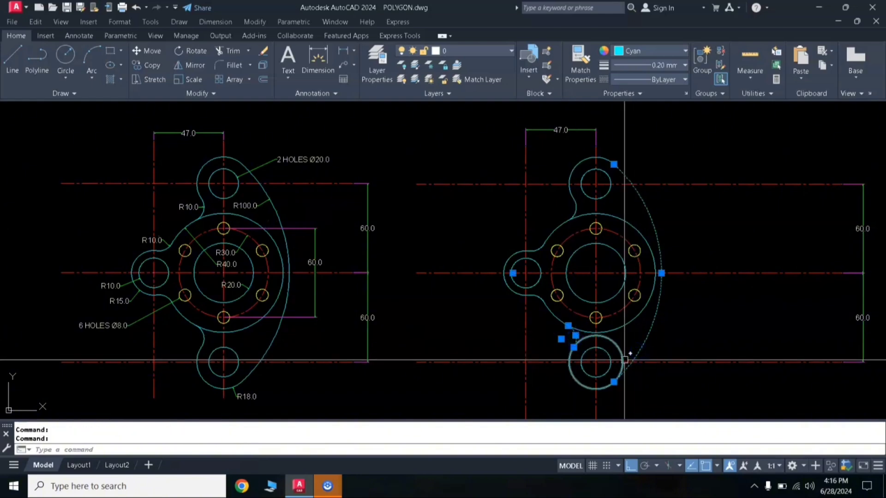
{"action": "type", "text": "tr"}
{"action": "key", "text": "Return"}
{"action": "left_click", "coordinate": [617, 346]}
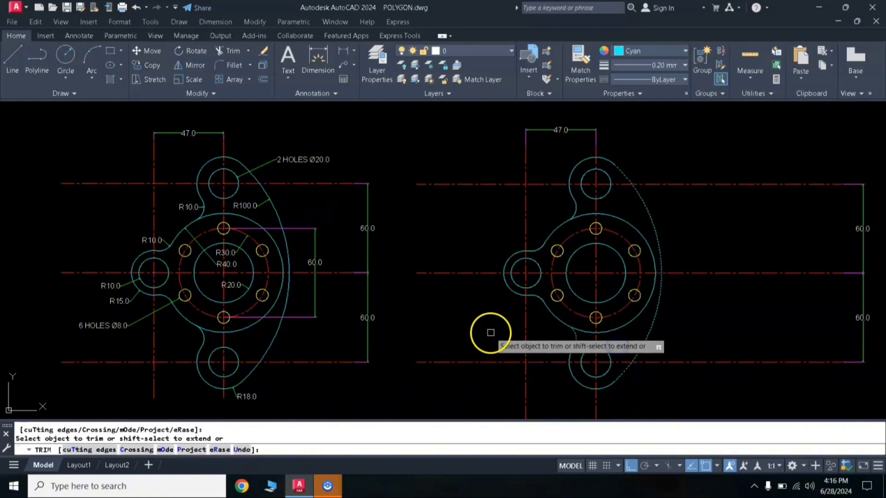
{"action": "key", "text": "Return"}
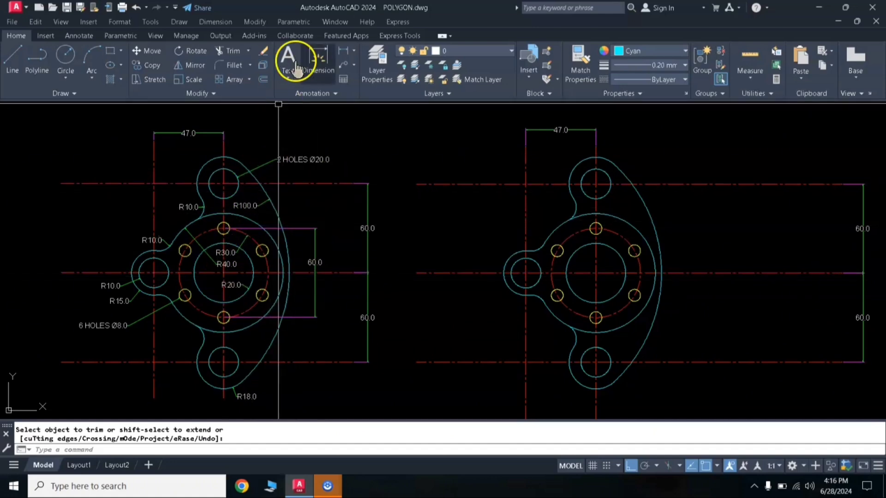
Add a vertical linear dimension between the centres of the uppermost and lowermost small bolt holes, placed outside the large arc.
{"action": "left_click", "coordinate": [342, 54]}
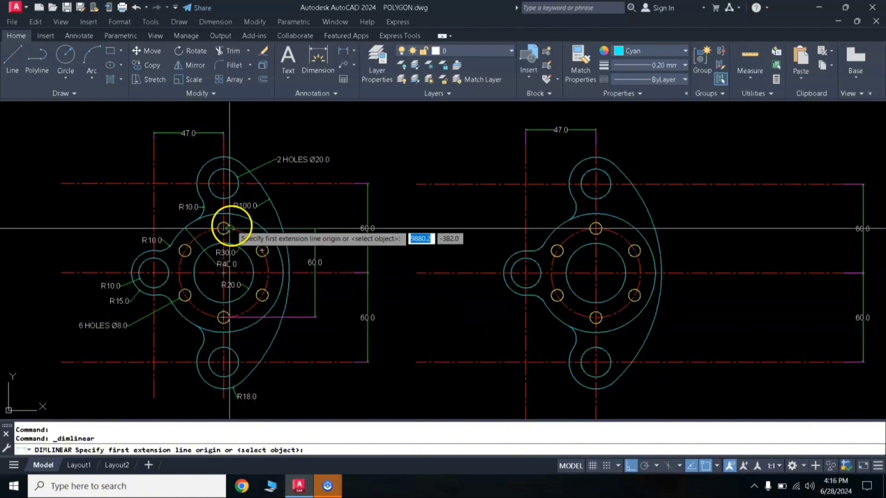
{"action": "left_click", "coordinate": [596, 229]}
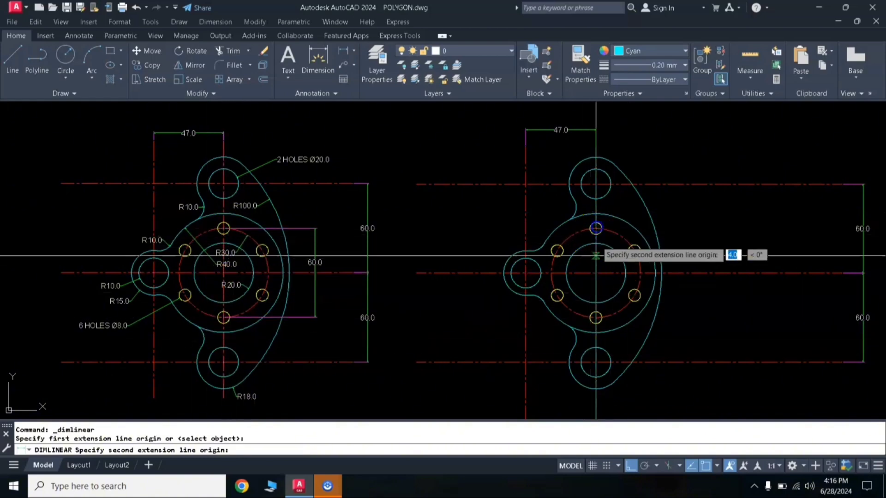
{"action": "left_click", "coordinate": [596, 317]}
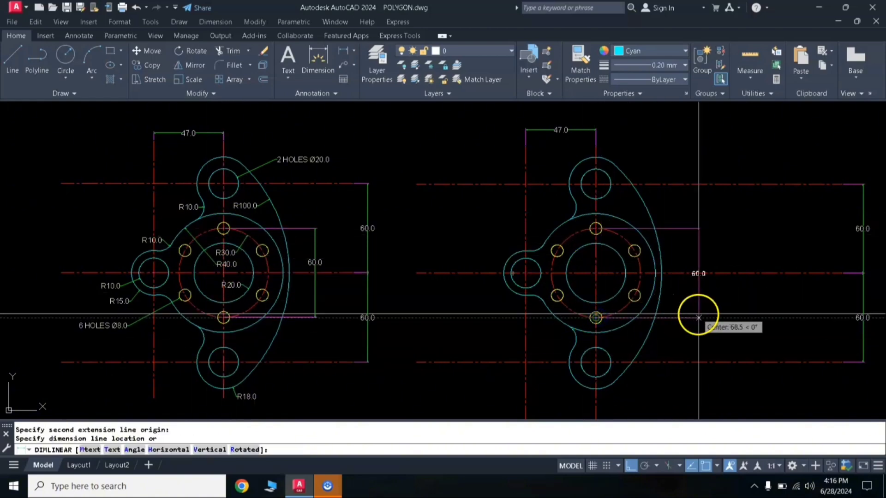
{"action": "left_click", "coordinate": [699, 314]}
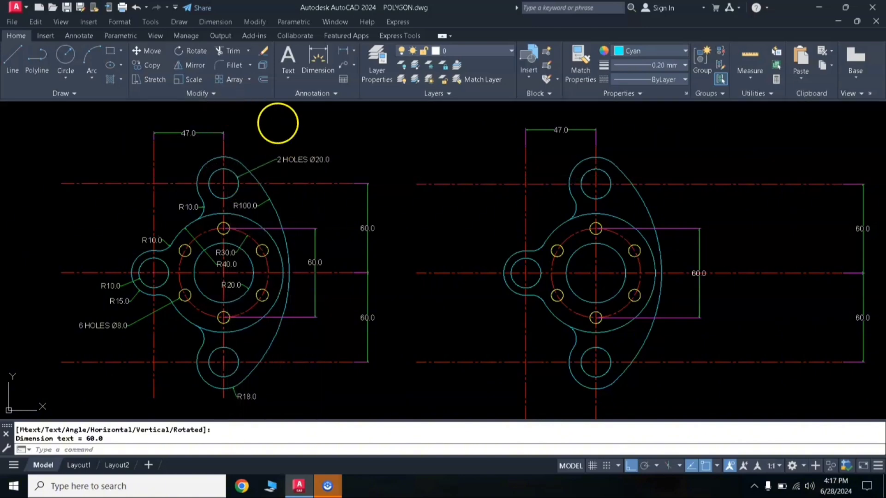
Add a diameter dimension to the upper lug's hole and change its text to "2 HOLES Ø20".
{"action": "left_click", "coordinate": [354, 51]}
{"action": "left_click", "coordinate": [363, 198]}
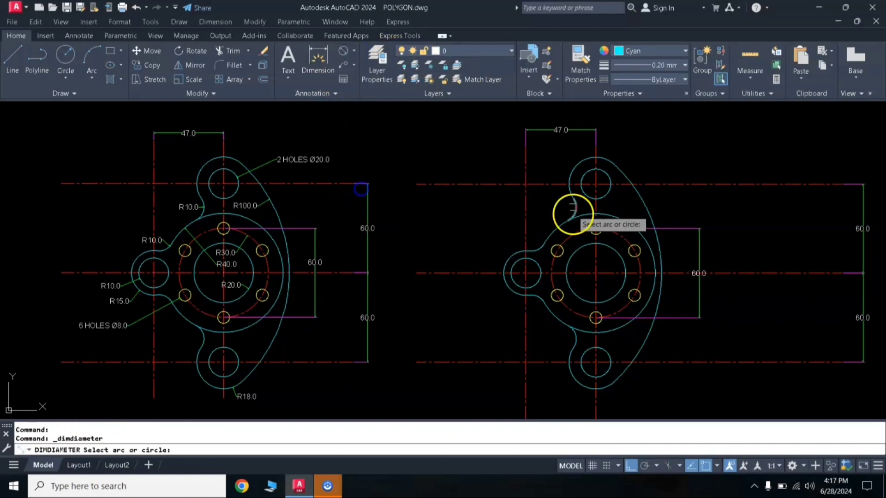
{"action": "left_click", "coordinate": [605, 173]}
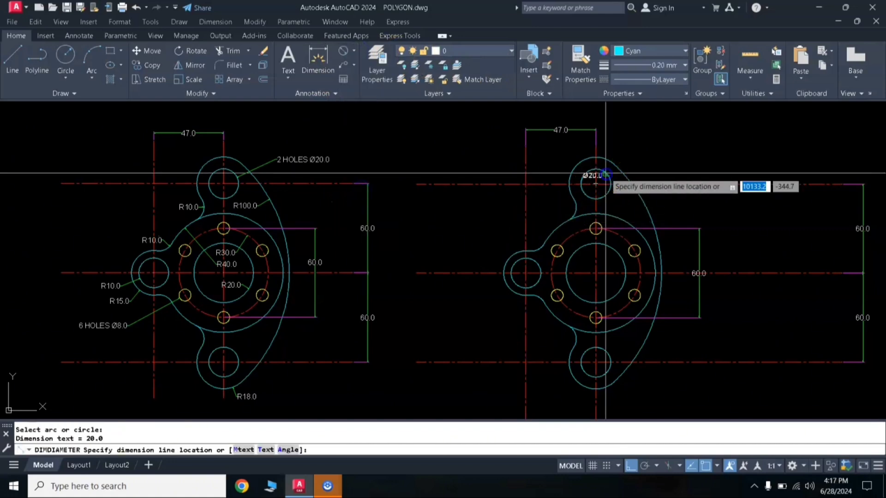
{"action": "left_click", "coordinate": [646, 155]}
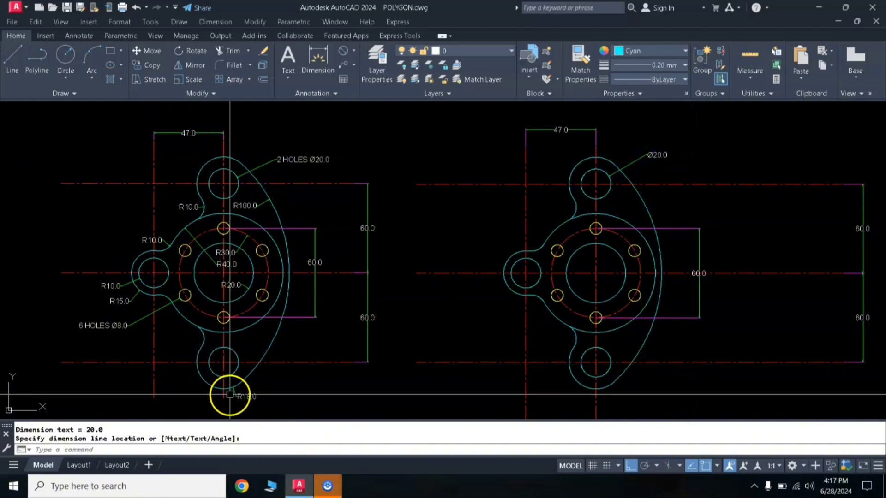
{"action": "double_click", "coordinate": [649, 157]}
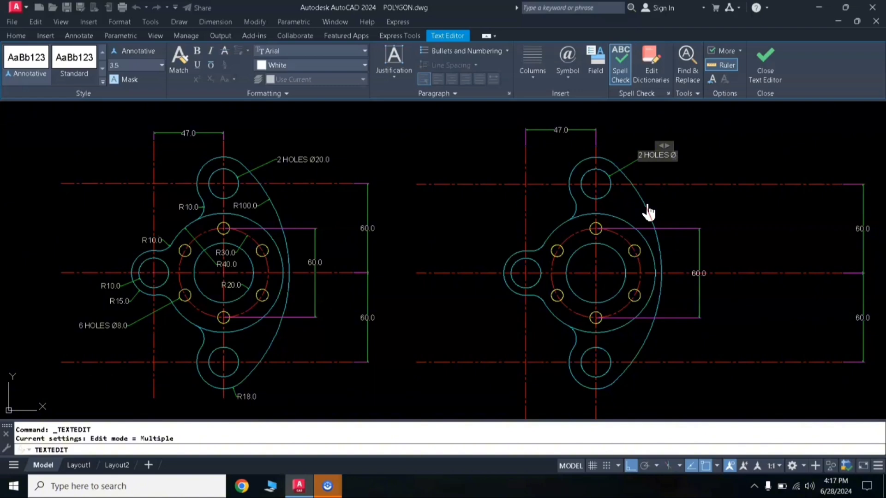
{"action": "left_click", "coordinate": [753, 152]}
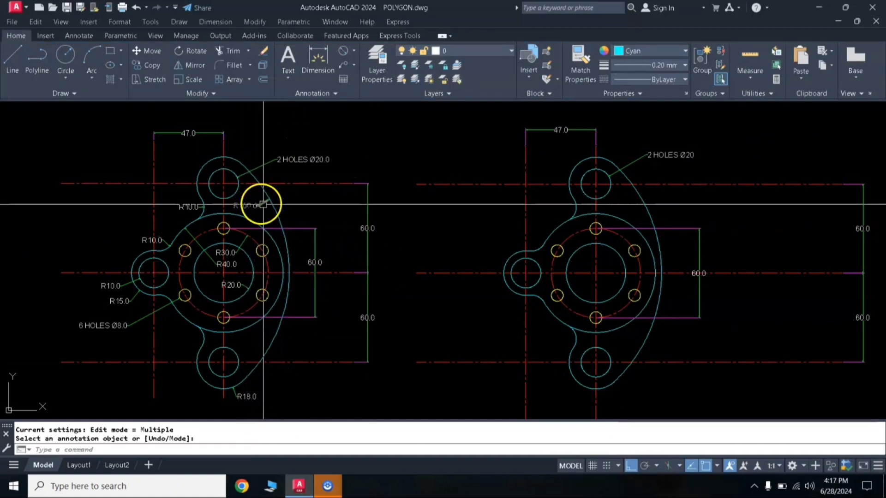
Add a radius dimension to the large outer arc, with its text placed inside the profile.
{"action": "left_click", "coordinate": [354, 51]}
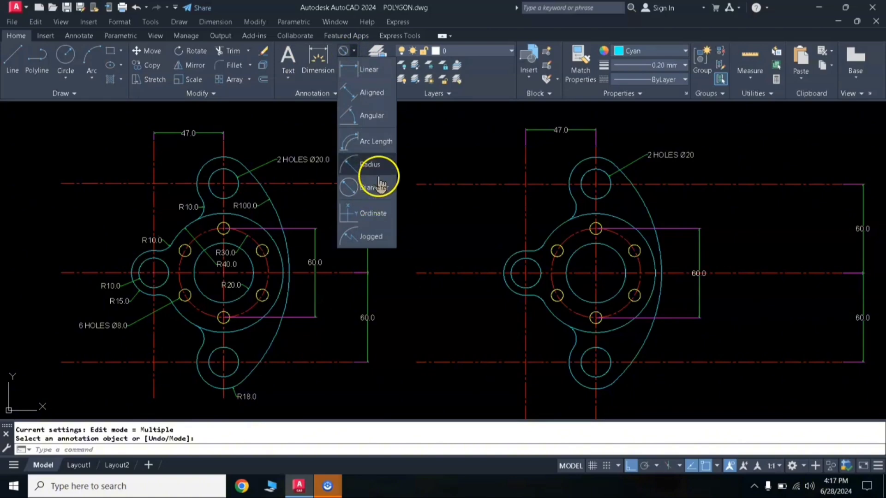
{"action": "left_click", "coordinate": [378, 175]}
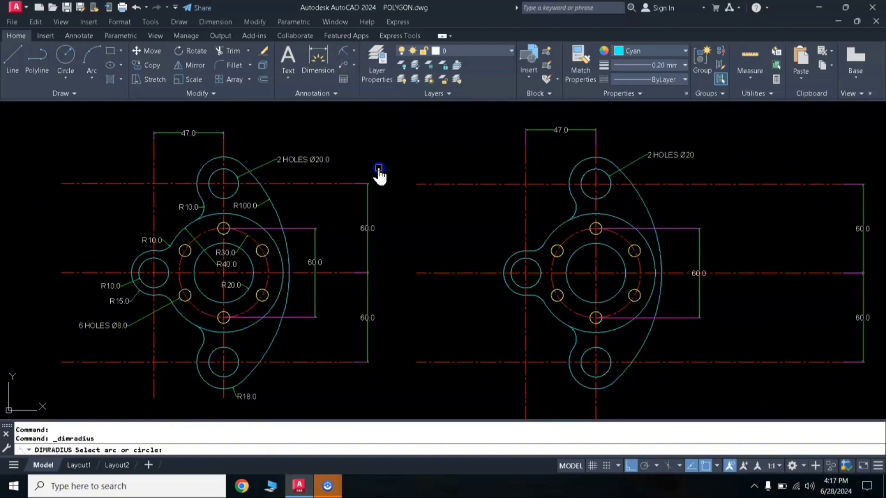
{"action": "left_click", "coordinate": [638, 204]}
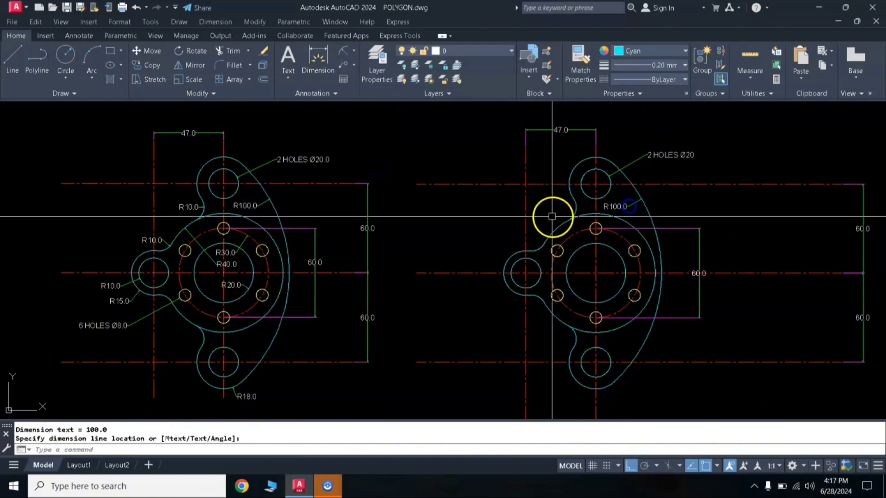
{"action": "left_click", "coordinate": [534, 215]}
Add radius dimensions to the fillet arc beside the upper lug and the fillet arc above the left lug.
{"action": "key", "text": "Return"}
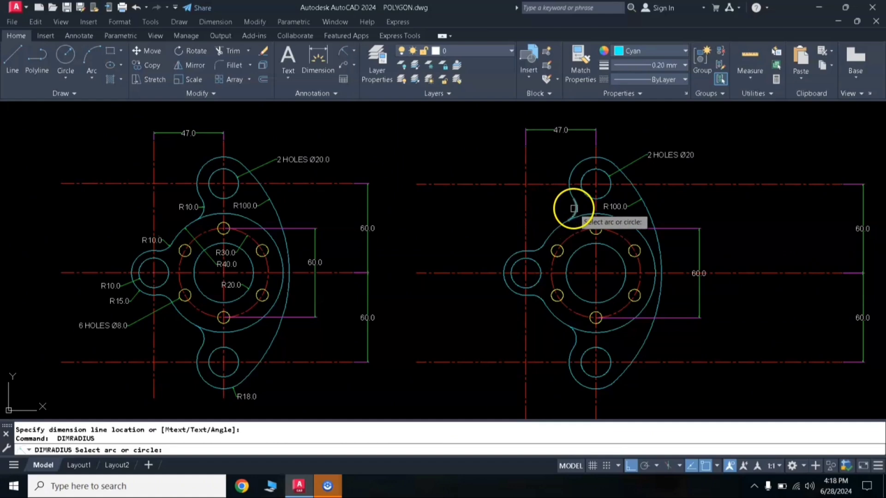
{"action": "left_click", "coordinate": [573, 208]}
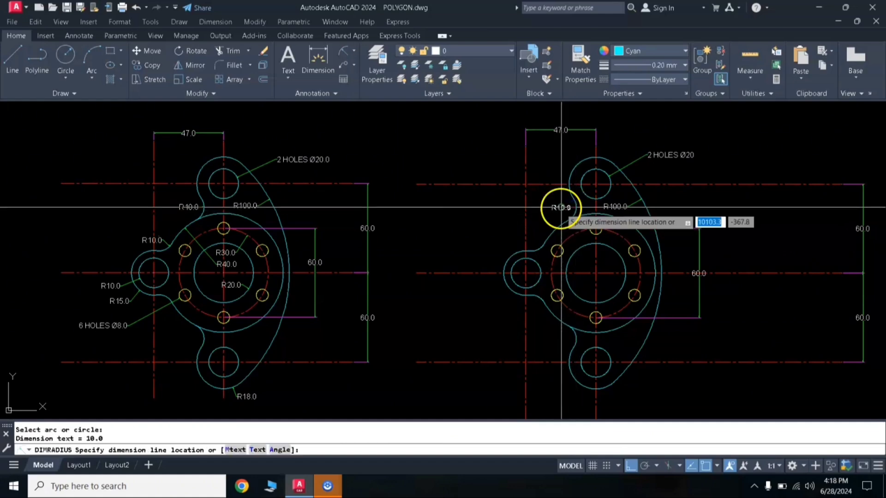
{"action": "left_click", "coordinate": [561, 207]}
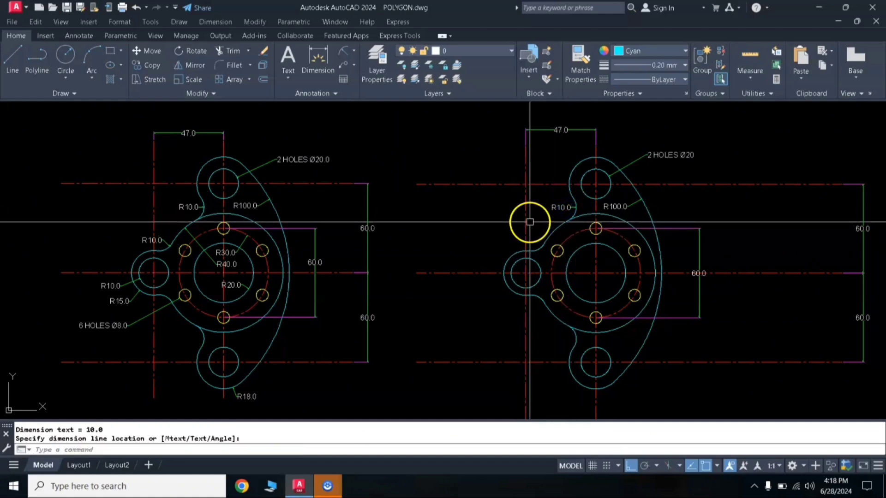
{"action": "key", "text": "Return"}
{"action": "left_click", "coordinate": [538, 250]}
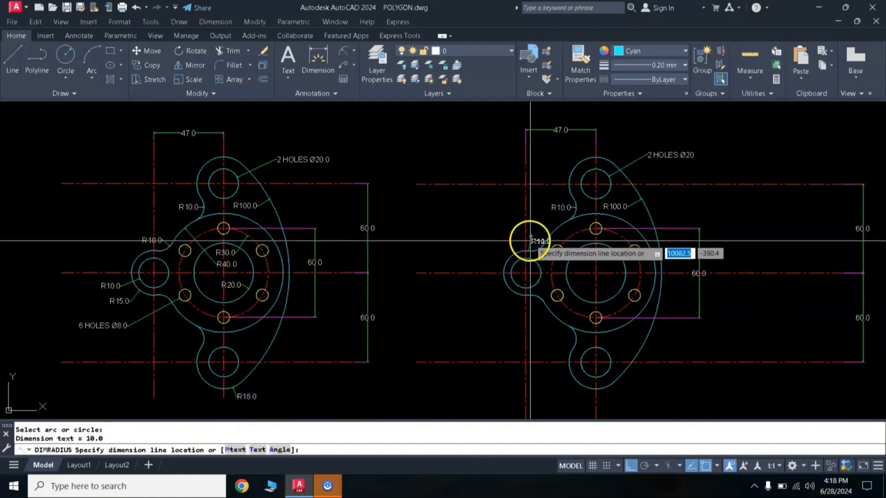
{"action": "scroll", "coordinate": [529, 237], "scroll_direction": "up", "scroll_amount": 4}
{"action": "left_click", "coordinate": [522, 226]}
{"action": "scroll", "coordinate": [523, 226], "scroll_direction": "down", "scroll_amount": 4}
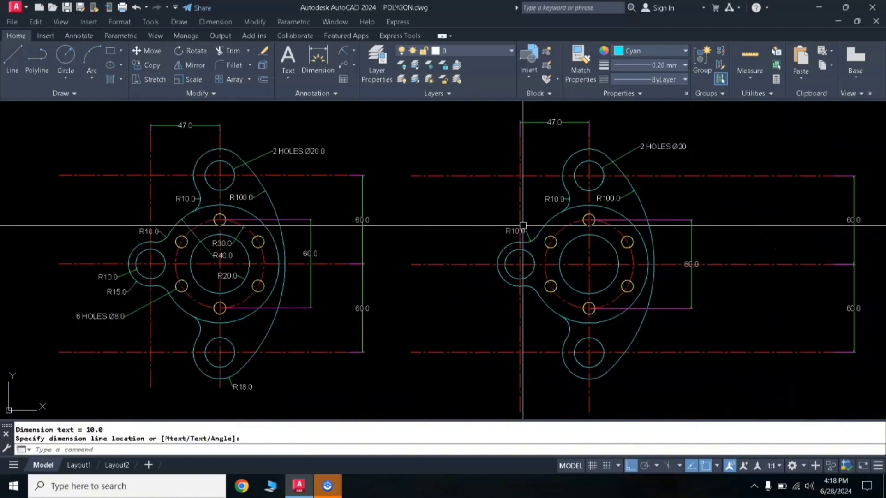
Add radius dimensions to the left lug's hole and its outer arc, with both texts placed outside the lug, below and to its left.
{"action": "key", "text": "Return"}
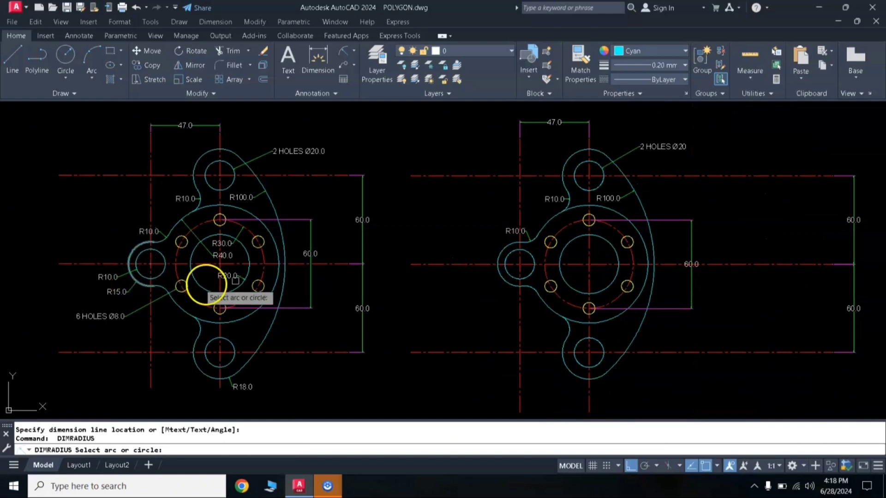
{"action": "left_click", "coordinate": [513, 273]}
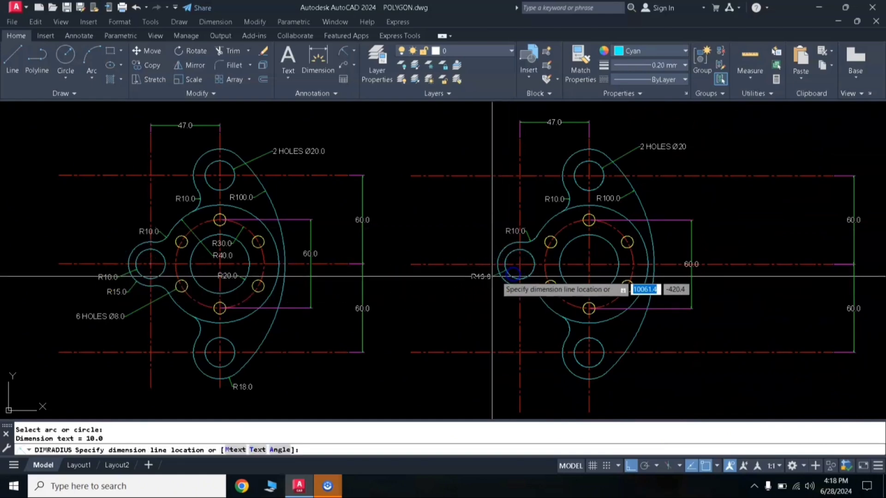
{"action": "left_click", "coordinate": [427, 307]}
{"action": "key", "text": "Return"}
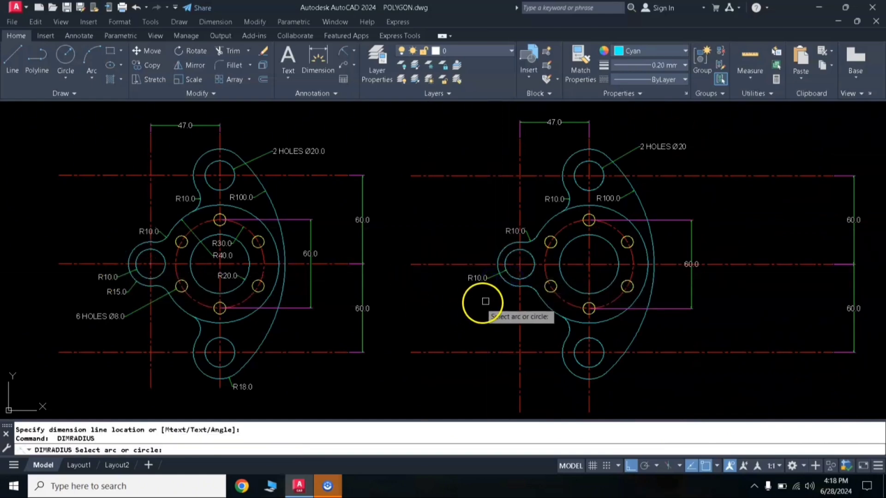
{"action": "left_click", "coordinate": [502, 287]}
{"action": "left_click", "coordinate": [496, 292]}
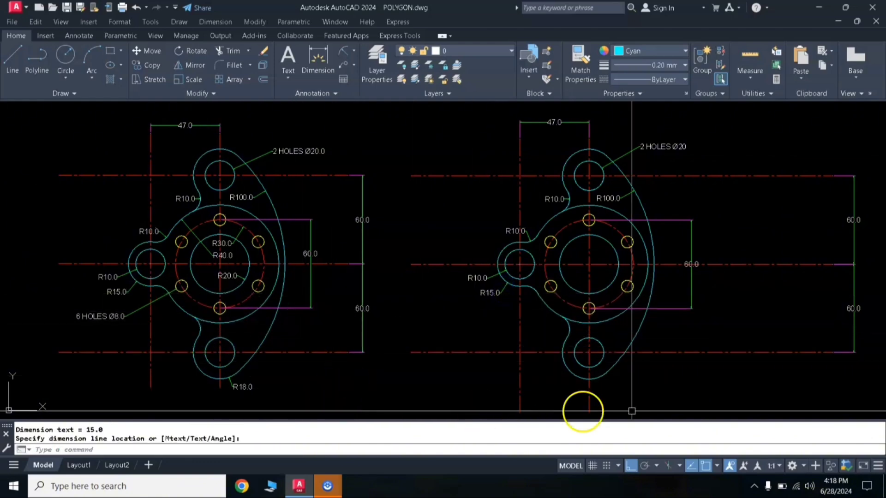
Add radius dimensions to the lower lug's outer arc and the dash-dot bolt circle, placing the bolt circle's text inside the central bore.
{"action": "key", "text": "Return"}
{"action": "left_click", "coordinate": [599, 378]}
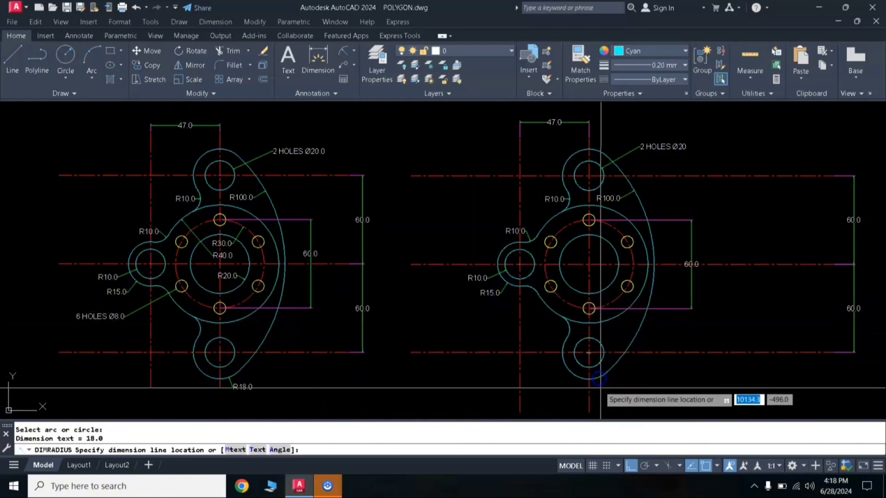
{"action": "left_click", "coordinate": [604, 392]}
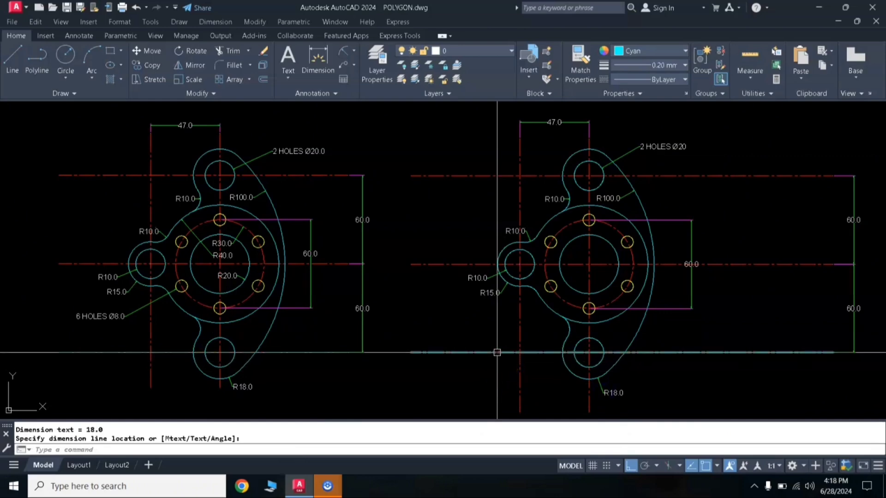
{"action": "key", "text": "Return"}
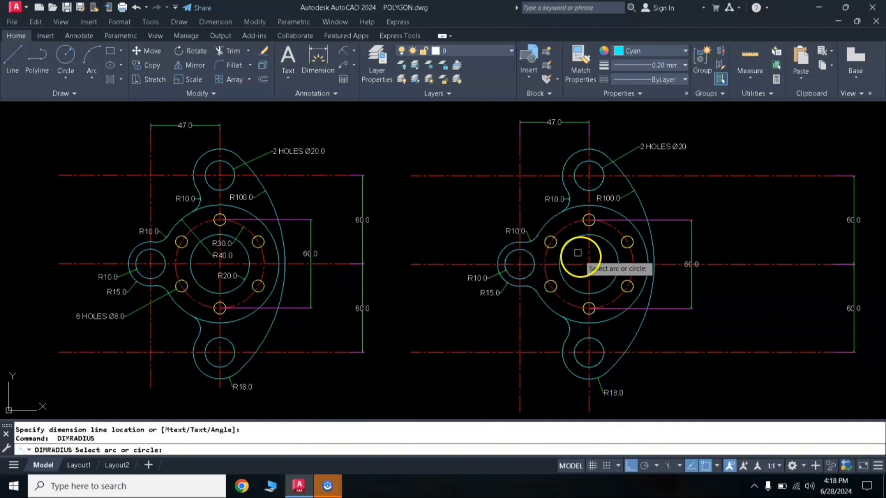
{"action": "left_click", "coordinate": [612, 229]}
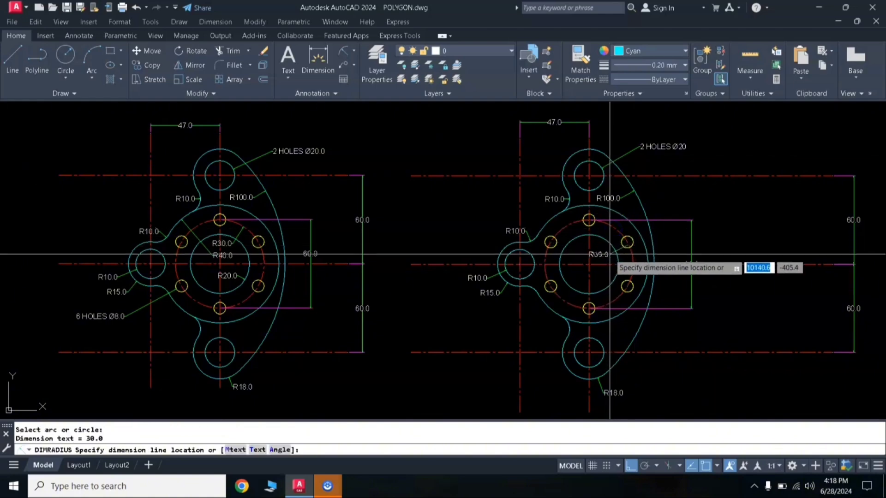
{"action": "left_click", "coordinate": [604, 247]}
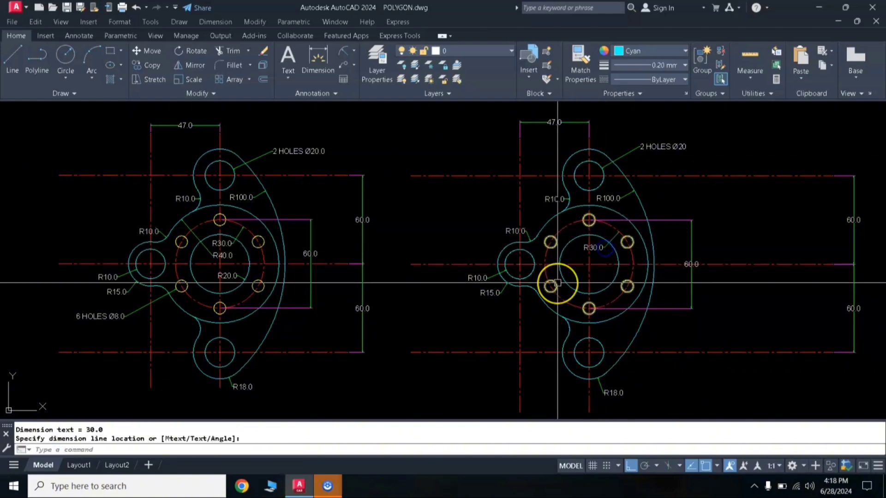
Add a radius dimension to the arc surrounding the bolt circle and shift its arrow end up along the arc, clear of the left lug.
{"action": "key", "text": "Return"}
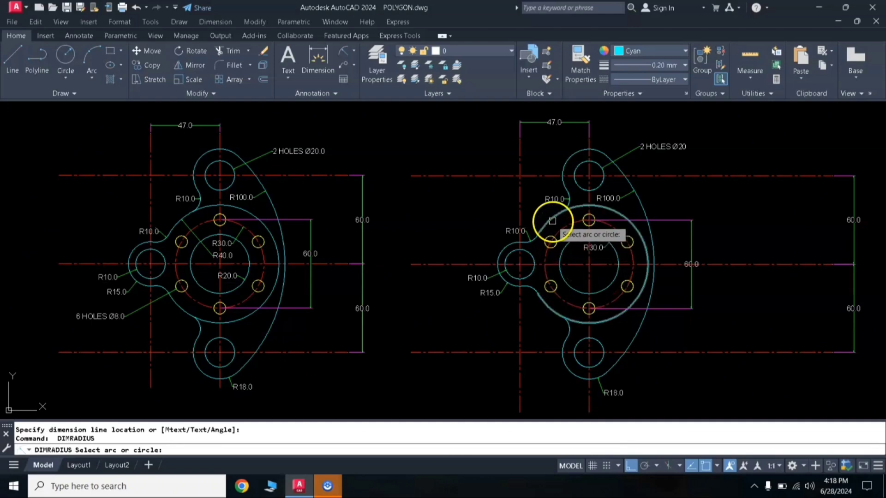
{"action": "left_click", "coordinate": [553, 221]}
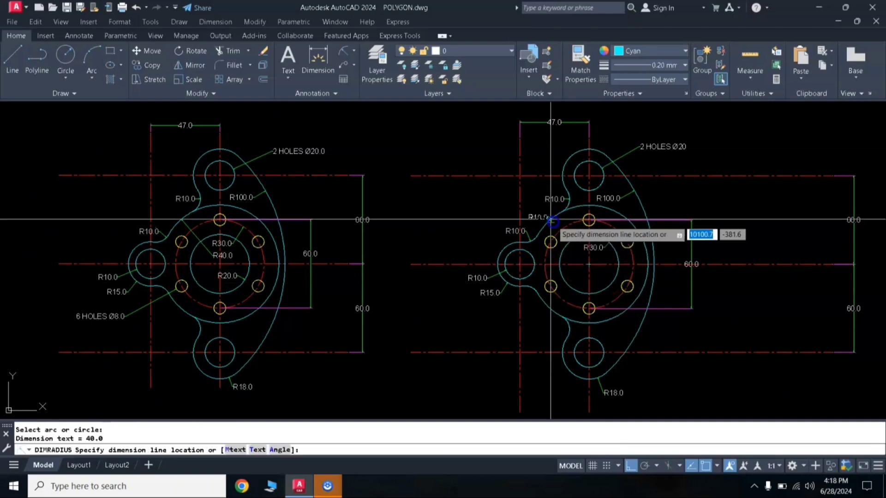
{"action": "left_click", "coordinate": [571, 255]}
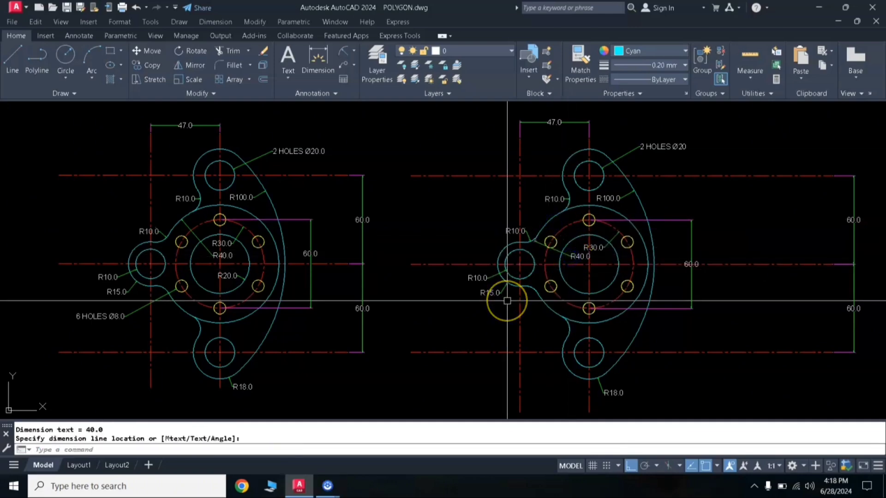
{"action": "left_click", "coordinate": [558, 255]}
{"action": "left_click", "coordinate": [535, 240]}
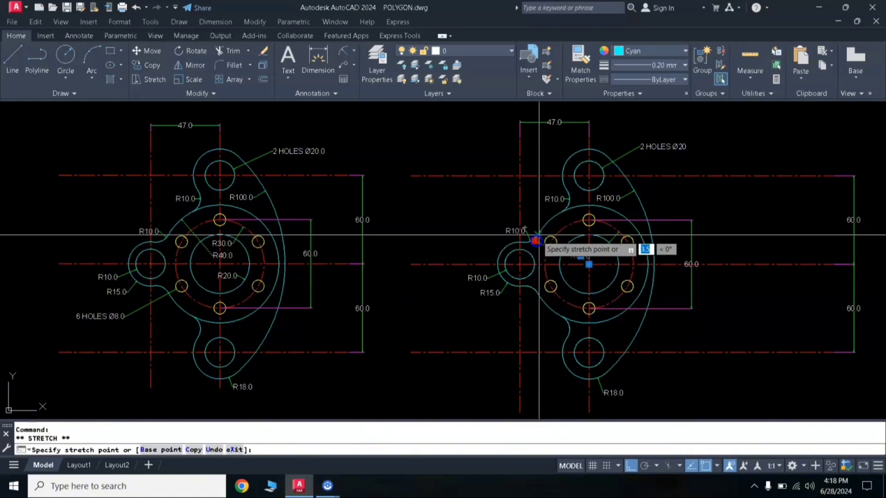
{"action": "left_click", "coordinate": [548, 223]}
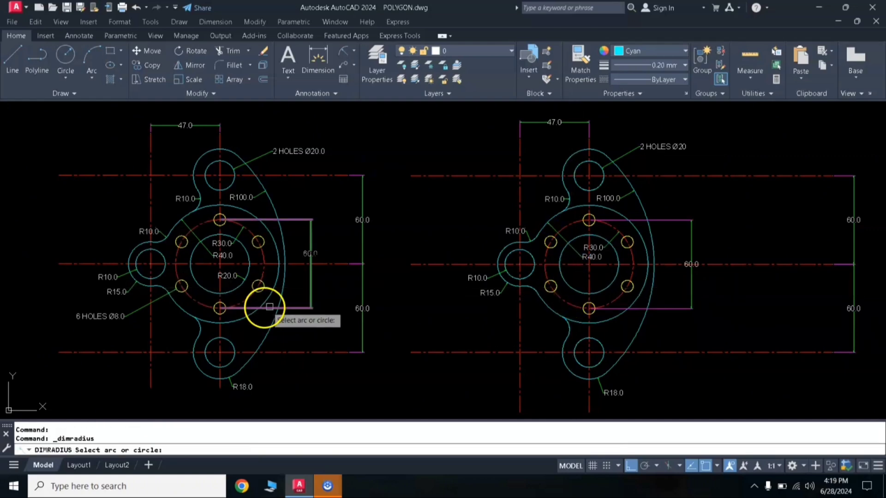
Add a radius dimension to the central bore, with its text placed inside the circle.
{"action": "key", "text": "Return"}
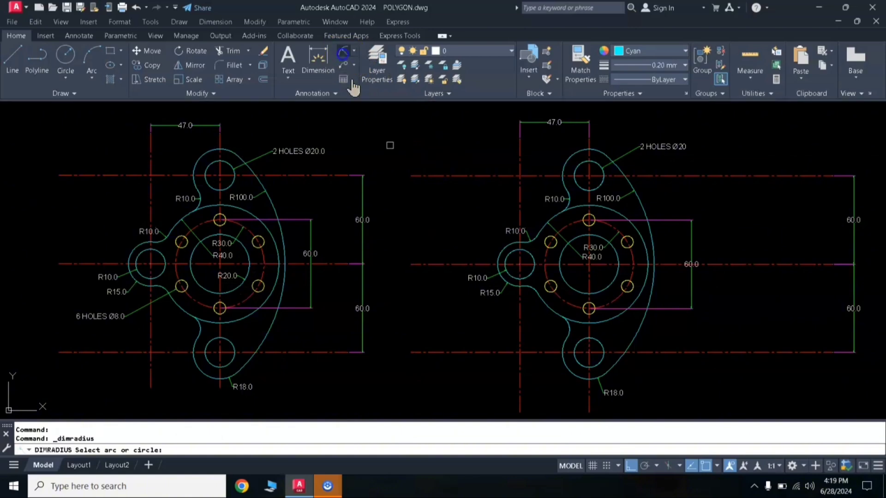
{"action": "left_click", "coordinate": [606, 287]}
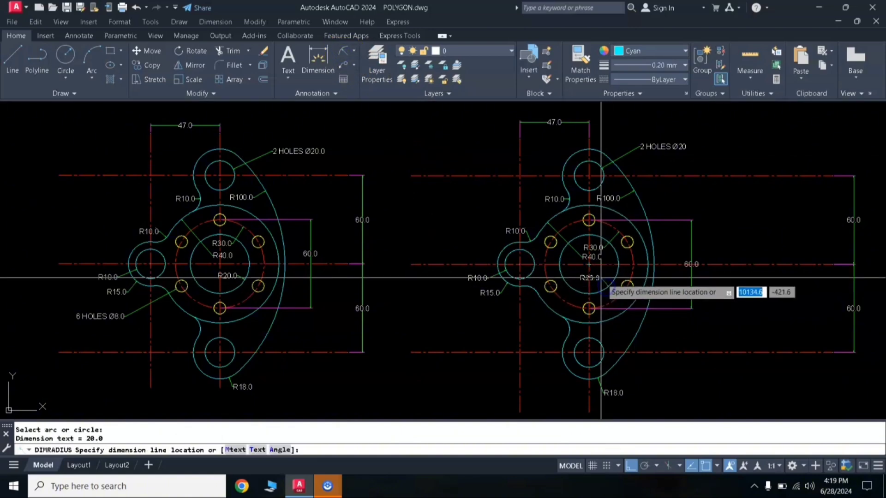
{"action": "left_click", "coordinate": [601, 277]}
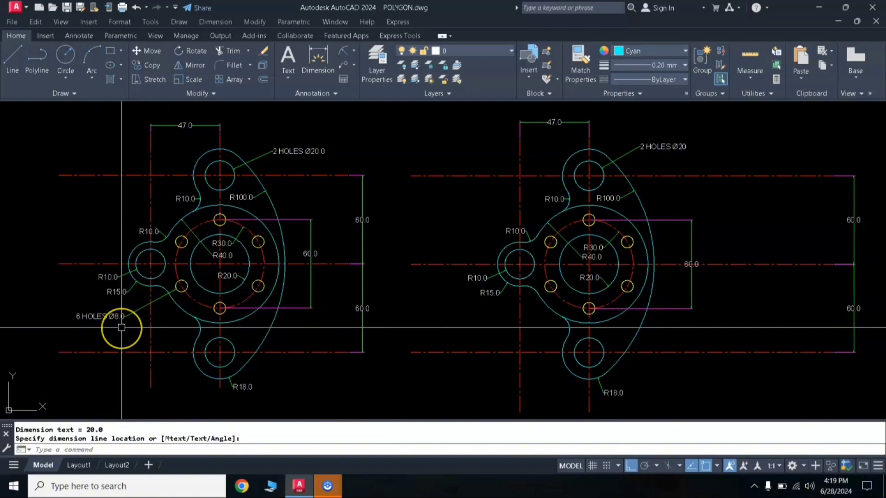
Add a diameter dimension to the lower-left small bolt hole, placed outside the profile, and change its text to "6 HOLES Ø8.0".
{"action": "left_click", "coordinate": [354, 52]}
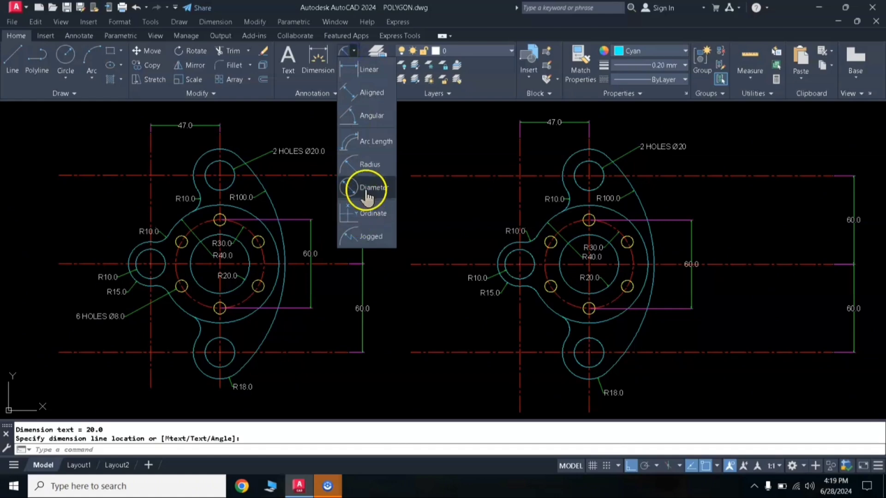
{"action": "left_click", "coordinate": [367, 189]}
{"action": "left_click", "coordinate": [547, 294]}
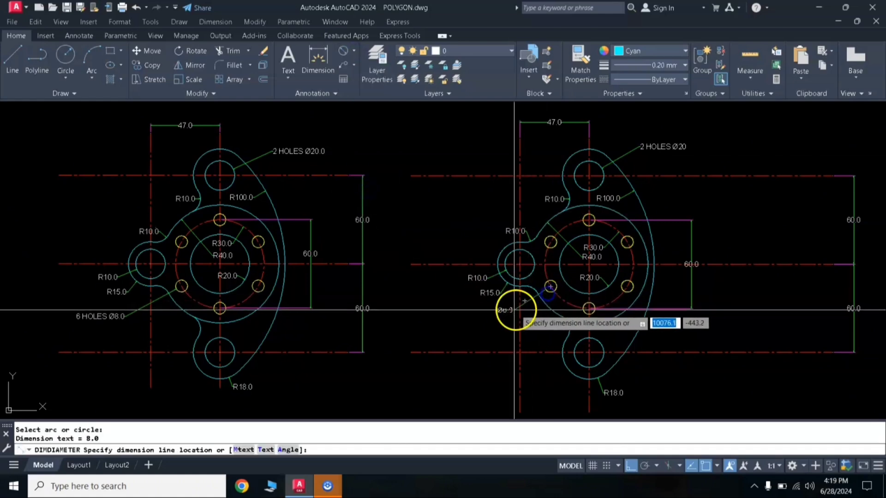
{"action": "left_click", "coordinate": [484, 323]}
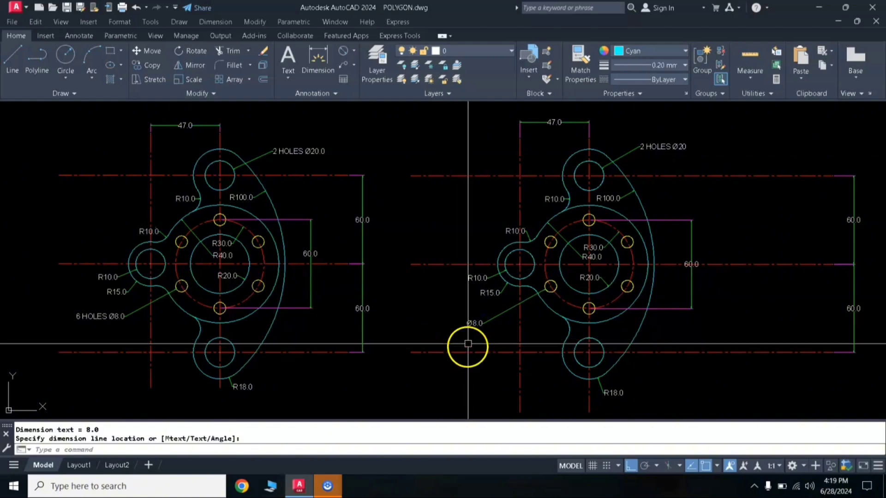
{"action": "double_click", "coordinate": [471, 324]}
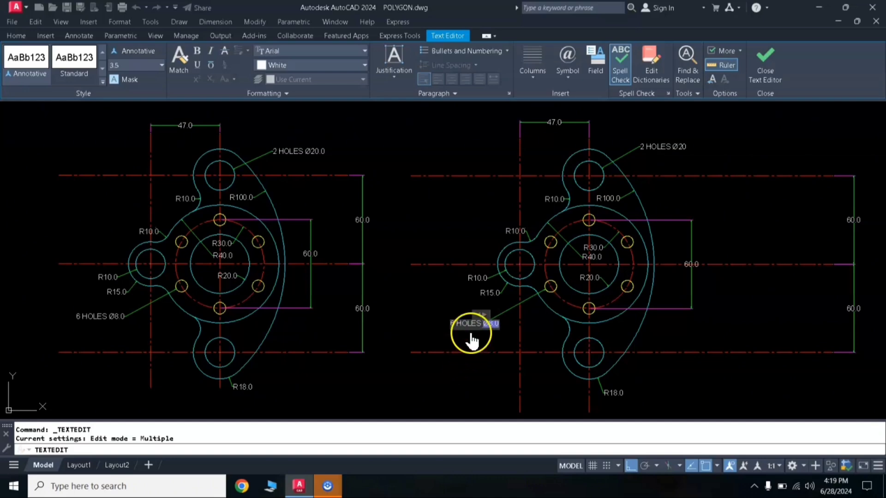
{"action": "key", "text": "Return"}
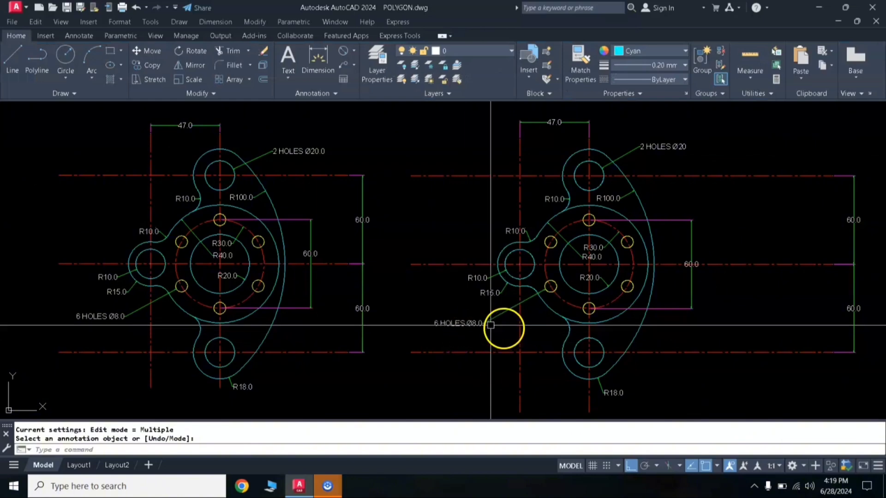
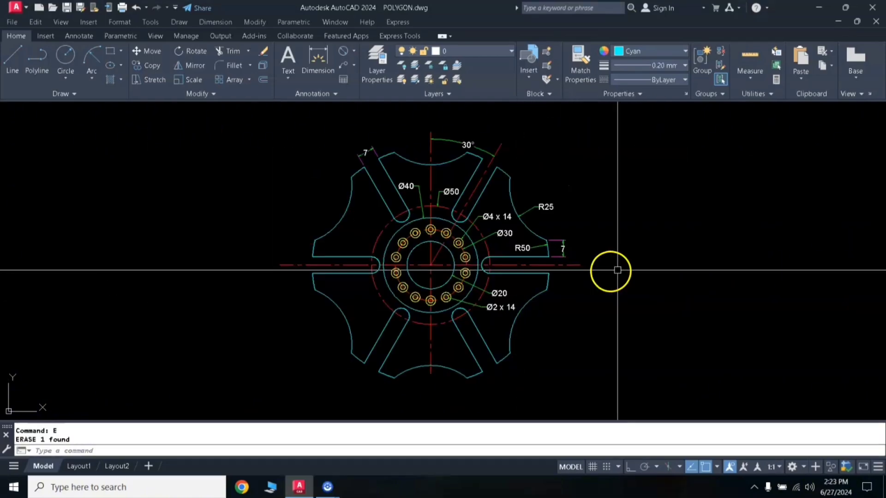
Draw a circle of diameter 20 in the empty area beside the slotted wheel reference, level with its centre.
{"action": "mouse_move", "coordinate": [609, 271]}
{"action": "middle_mouse_down"}
{"action": "mouse_move", "coordinate": [518, 275]}
{"action": "mouse_move", "coordinate": [389, 263]}
{"action": "middle_mouse_up"}
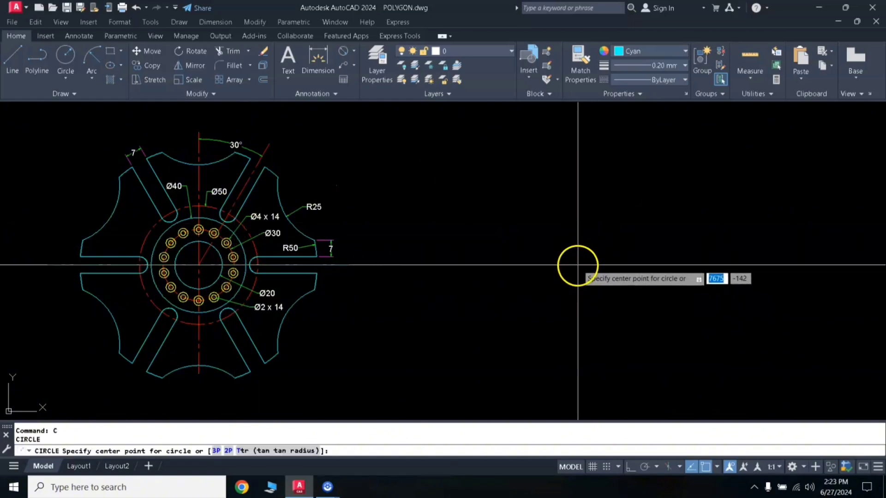
{"action": "left_click", "coordinate": [578, 264]}
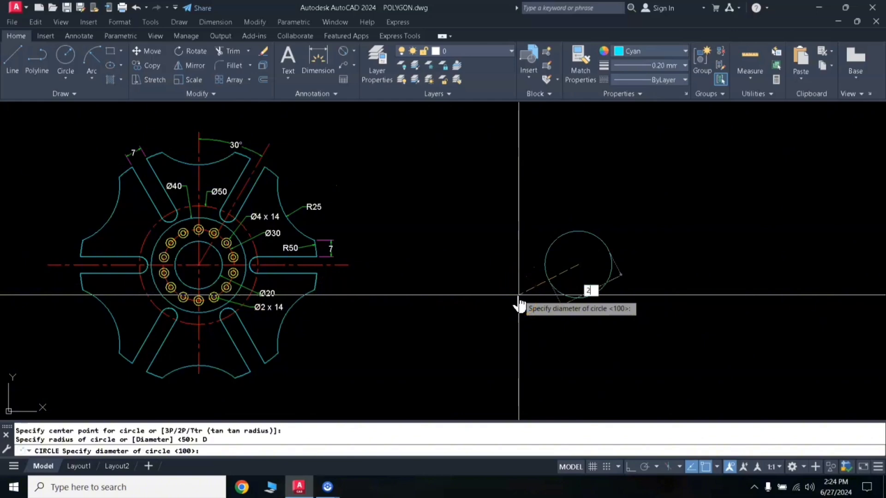
{"action": "key", "text": "Return"}
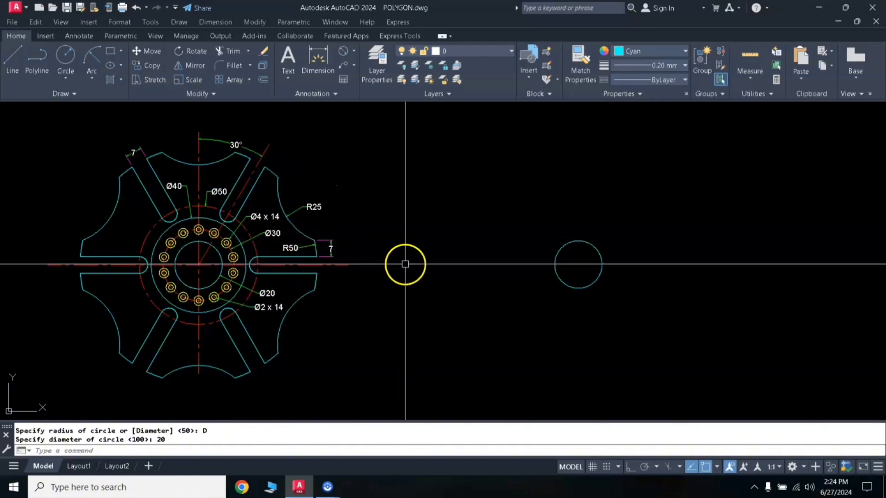
Draw a concentric circle of diameter 30 around the new centre circle.
{"action": "type", "text": "c"}
{"action": "key", "text": "Return"}
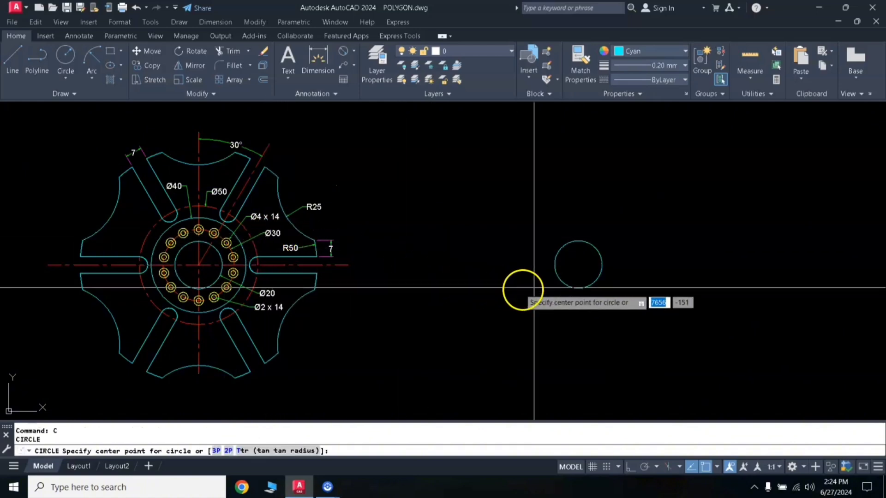
{"action": "left_click", "coordinate": [578, 266]}
{"action": "type", "text": "d"}
{"action": "key", "text": "Return"}
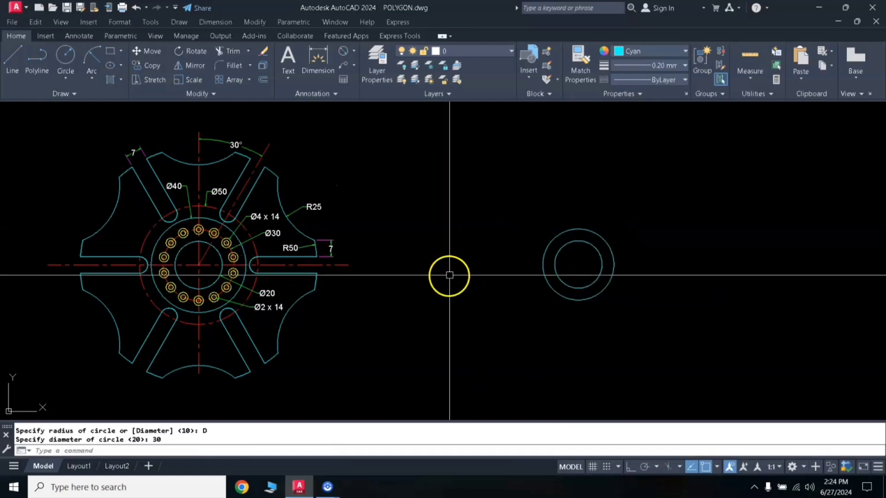
Match the properties of the reference's red dash-dot Ø50 circle onto the new diameter 30 circle.
{"action": "type", "text": "l"}
{"action": "key", "text": "BackSpace"}
{"action": "type", "text": "MA"}
{"action": "key", "text": "Return"}
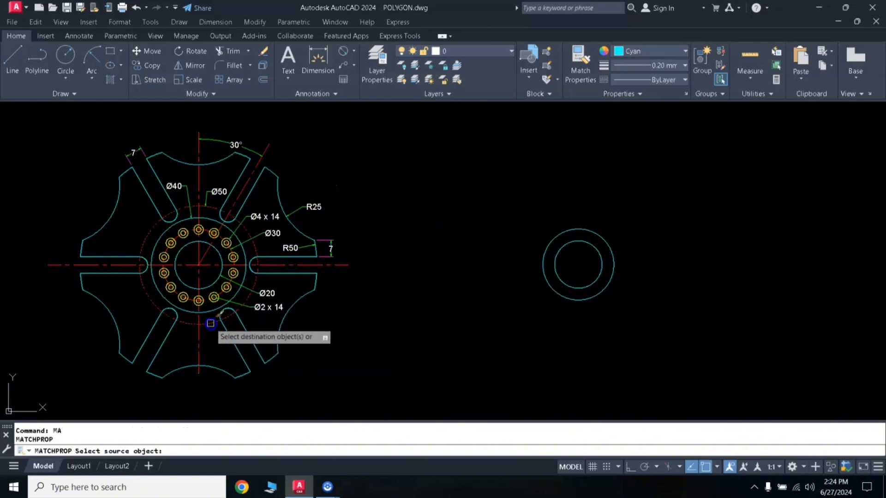
{"action": "left_click", "coordinate": [551, 287]}
{"action": "key", "text": "Return"}
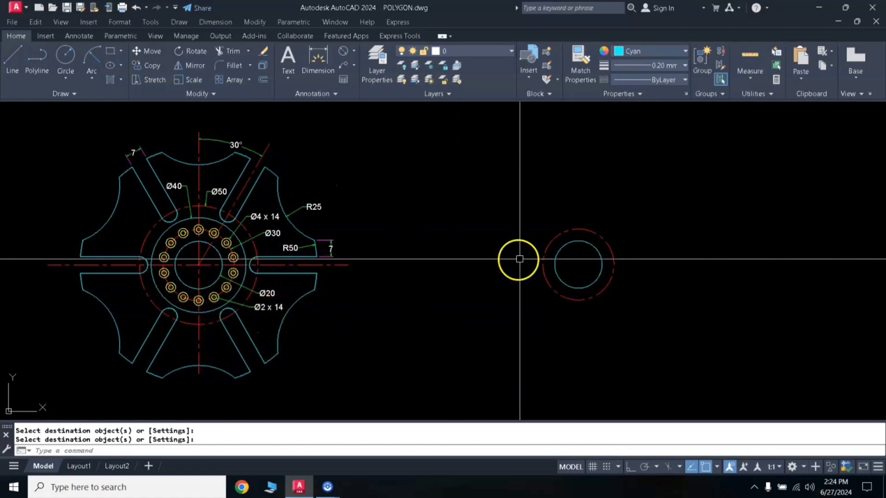
Draw two concentric circles of diameters 2 and 4 centred on the upper quadrant of the new dash-dot circle.
{"action": "key", "text": "Return"}
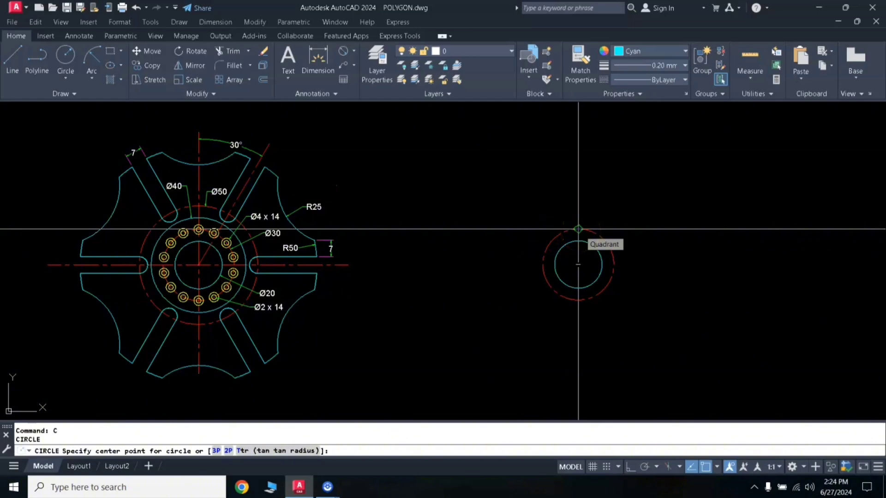
{"action": "left_click", "coordinate": [578, 229]}
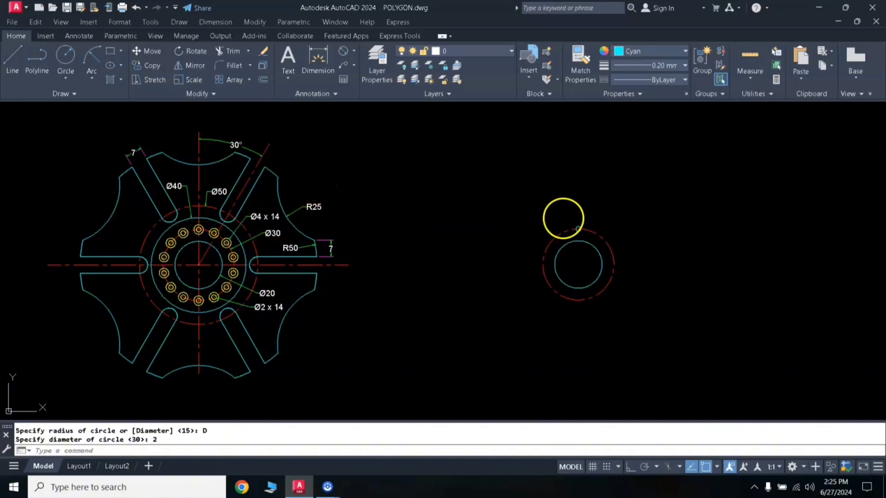
{"action": "scroll", "coordinate": [576, 243], "scroll_direction": "up", "scroll_amount": 2}
{"action": "middle_click_drag", "start_coordinate": [572, 238], "coordinate": [647, 236]}
{"action": "type", "text": "c"}
{"action": "key", "text": "Return"}
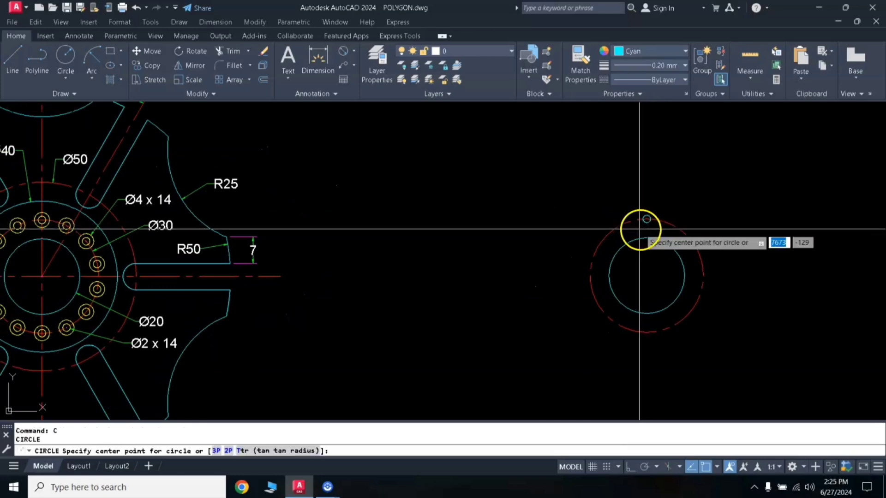
{"action": "left_click", "coordinate": [648, 220]}
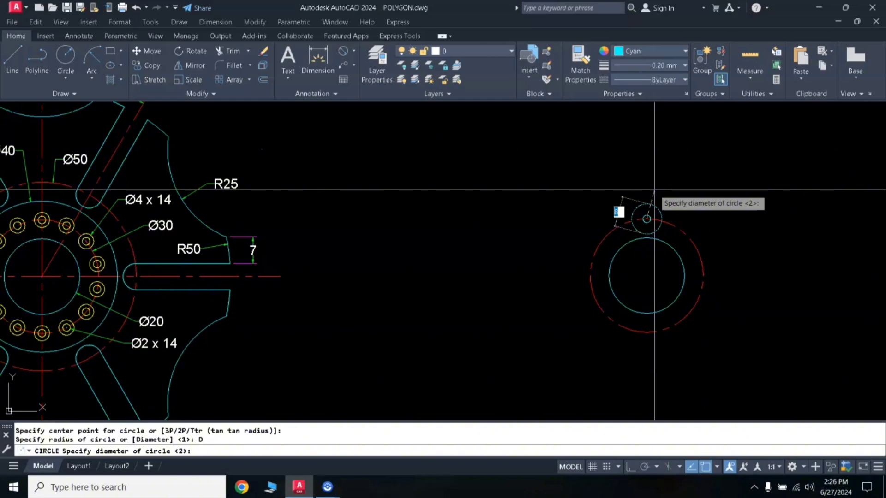
{"action": "key", "text": "Return"}
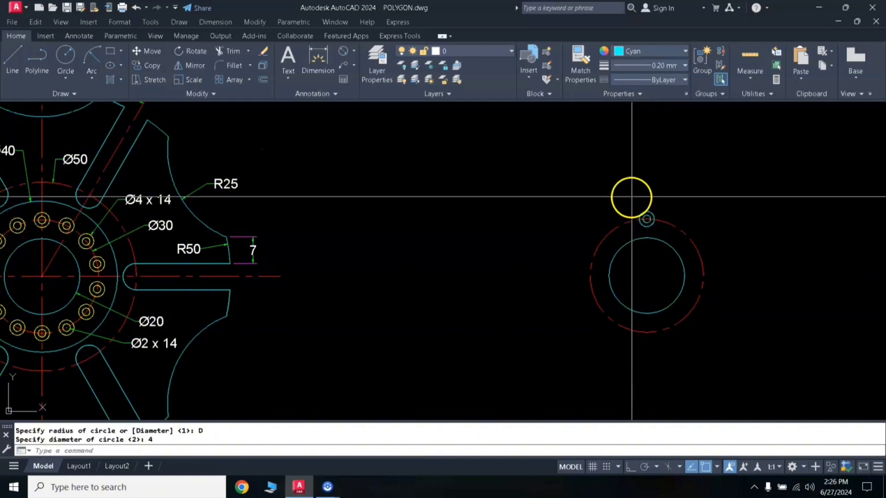
Change the colour of the new diameter 2 and 4 circles to Yellow.
{"action": "left_click", "coordinate": [667, 243]}
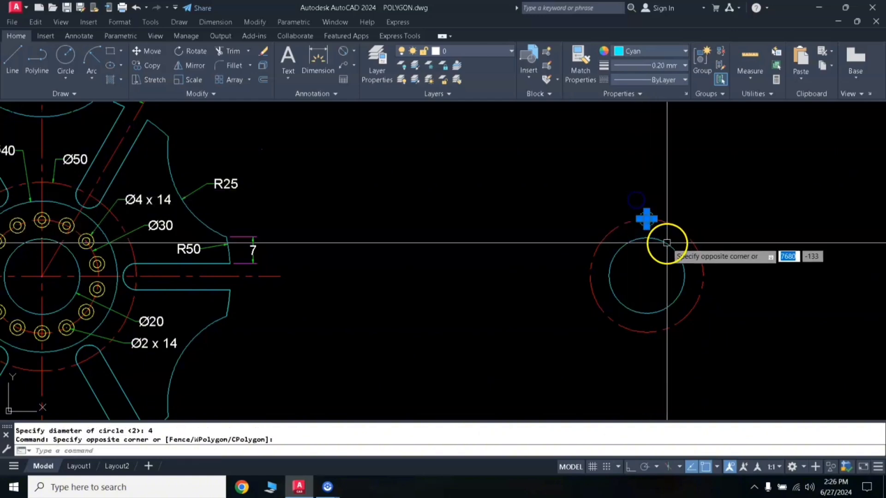
{"action": "left_click", "coordinate": [644, 51]}
{"action": "left_click", "coordinate": [630, 162]}
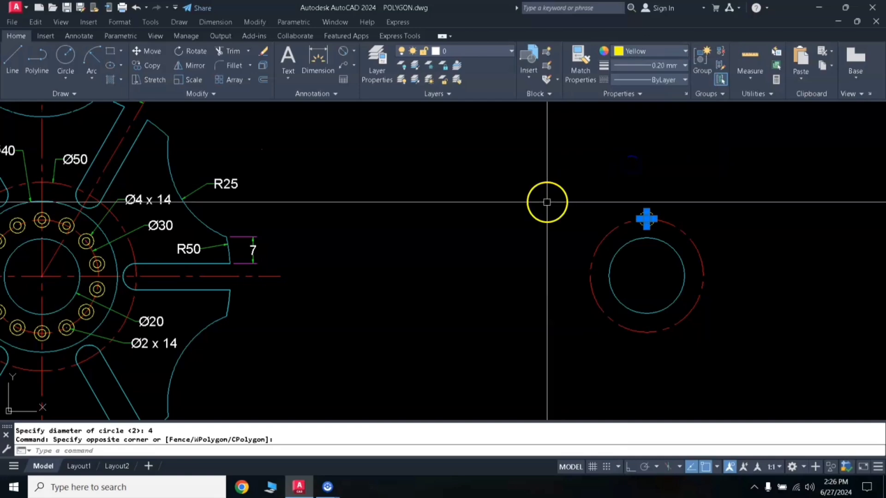
{"action": "key", "text": "Escape"}
Create a polar array of 14 items from the two small yellow circles around the new wheel's centre.
{"action": "scroll", "coordinate": [54, 221], "scroll_direction": "down", "scroll_amount": 2}
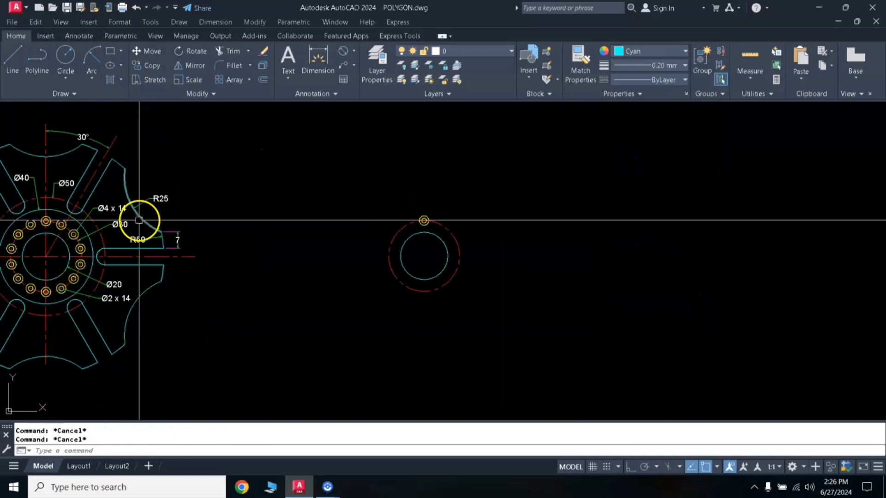
{"action": "middle_click_drag", "start_coordinate": [42, 219], "coordinate": [271, 216]}
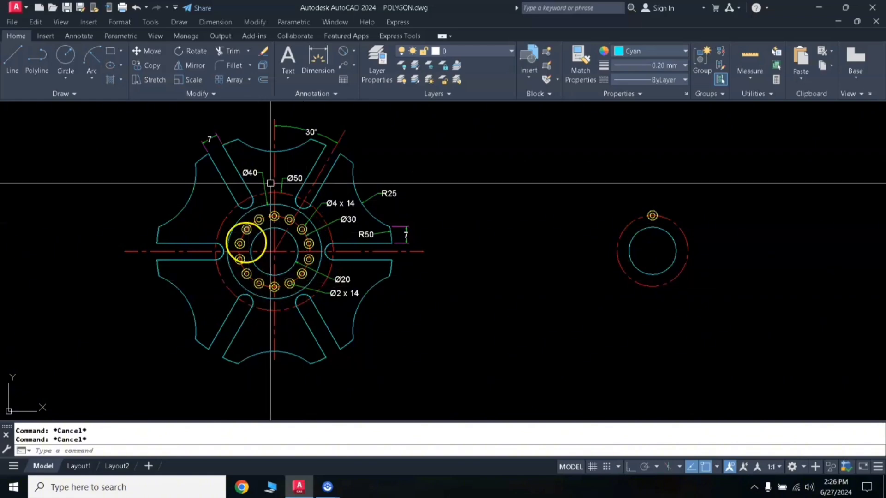
{"action": "left_click", "coordinate": [641, 198]}
{"action": "left_click", "coordinate": [672, 238]}
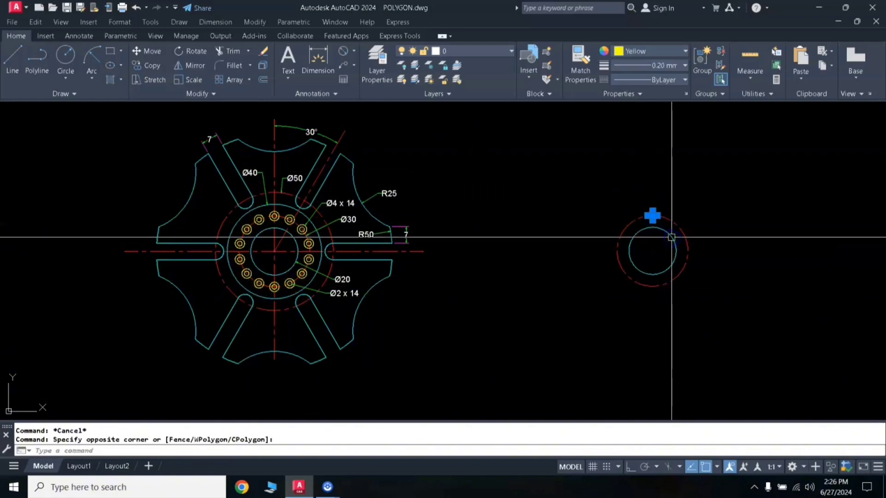
{"action": "type", "text": "AR"}
{"action": "key", "text": "Return"}
{"action": "left_click", "coordinate": [702, 290]}
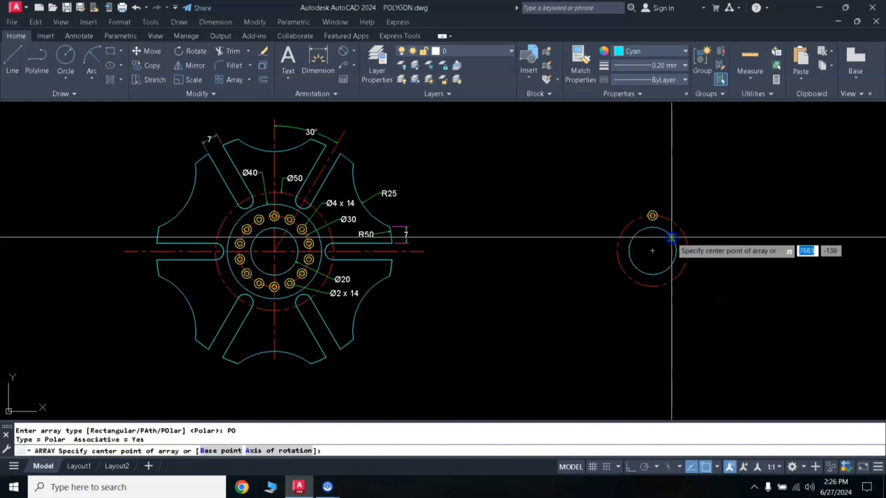
{"action": "left_click", "coordinate": [652, 252]}
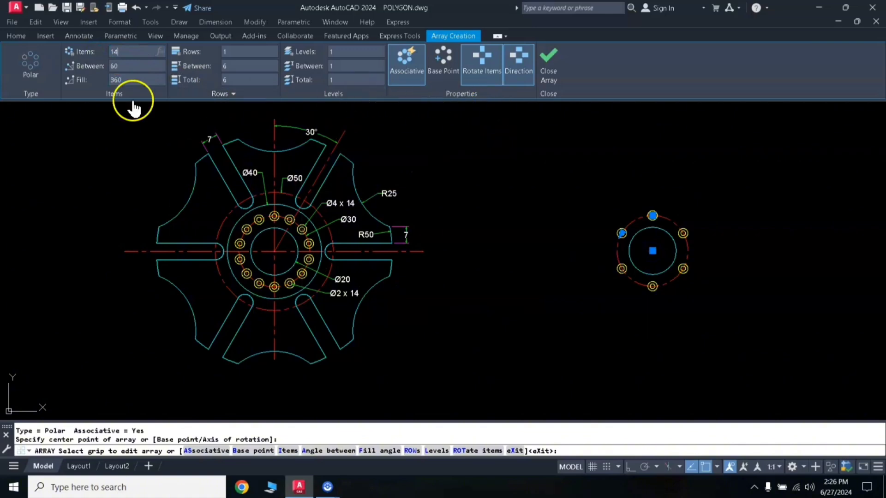
{"action": "key", "text": "Return"}
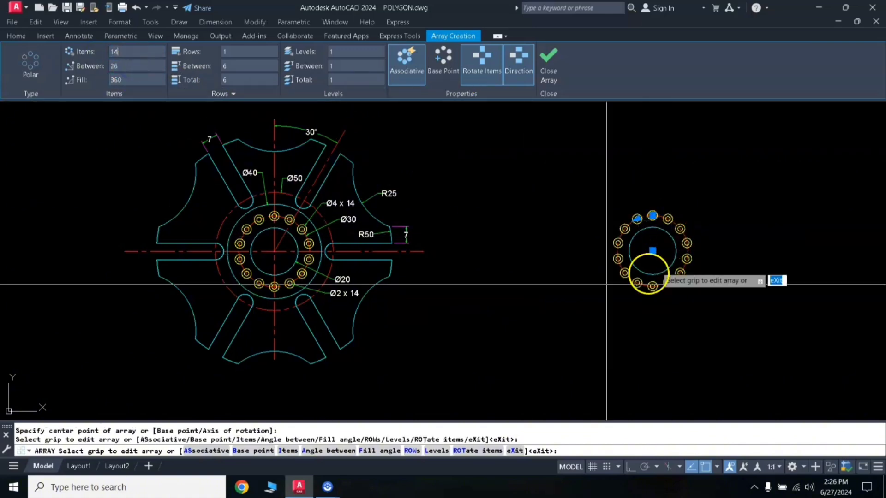
{"action": "left_click", "coordinate": [550, 59]}
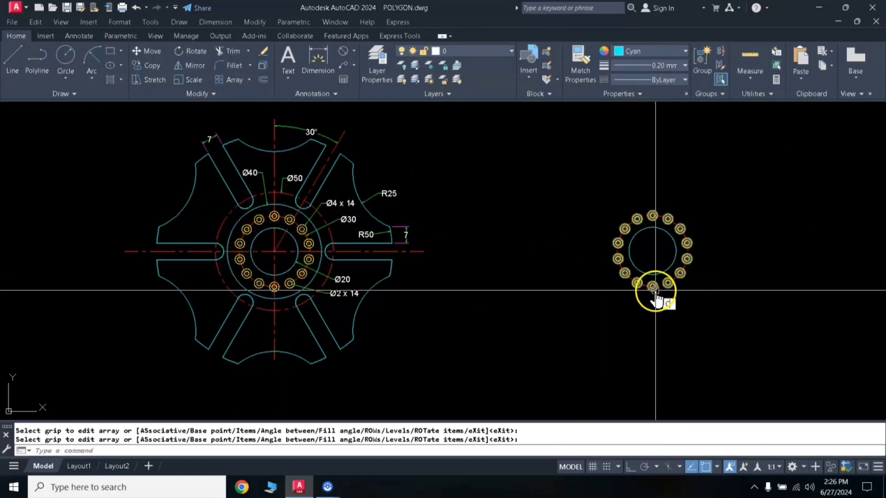
Draw a concentric circle of diameter 40 at the new wheel's centre, around the array of small holes.
{"action": "type", "text": "c"}
{"action": "key", "text": "Return"}
{"action": "left_click", "coordinate": [652, 251]}
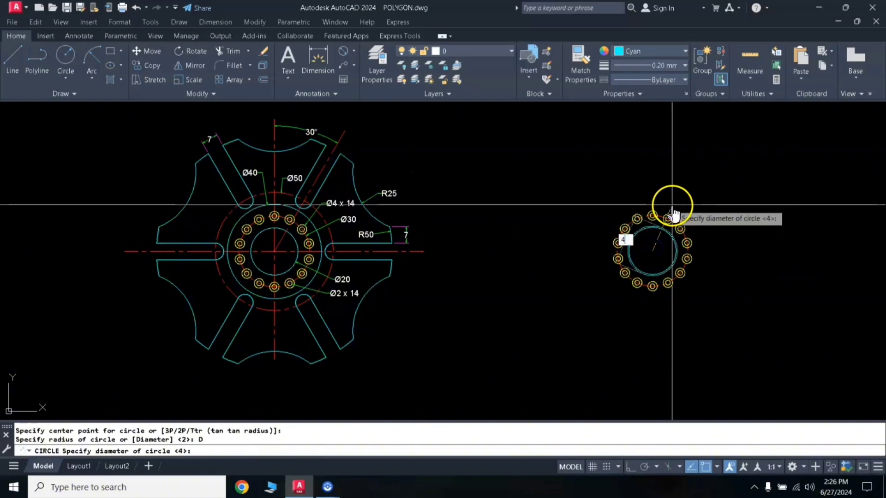
{"action": "type", "text": "0"}
{"action": "key", "text": "Return"}
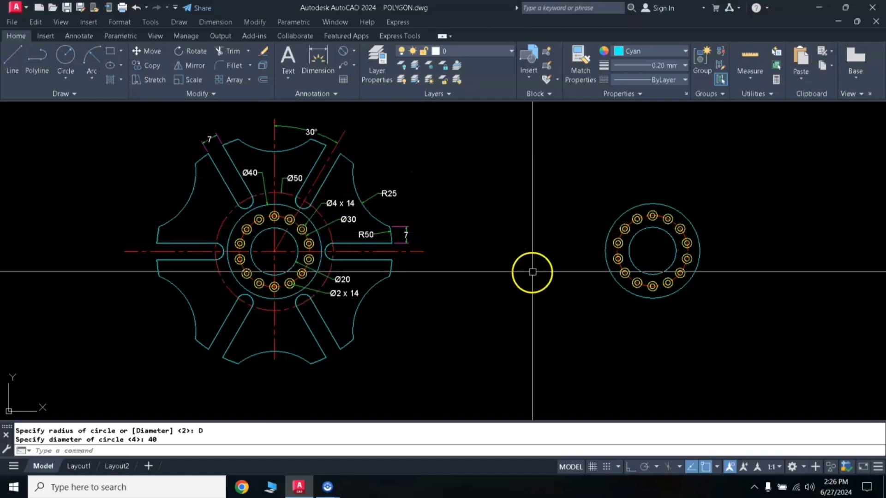
Draw a concentric circle of diameter 50 at the new wheel's centre.
{"action": "type", "text": "c"}
{"action": "key", "text": "Return"}
{"action": "left_click", "coordinate": [652, 252]}
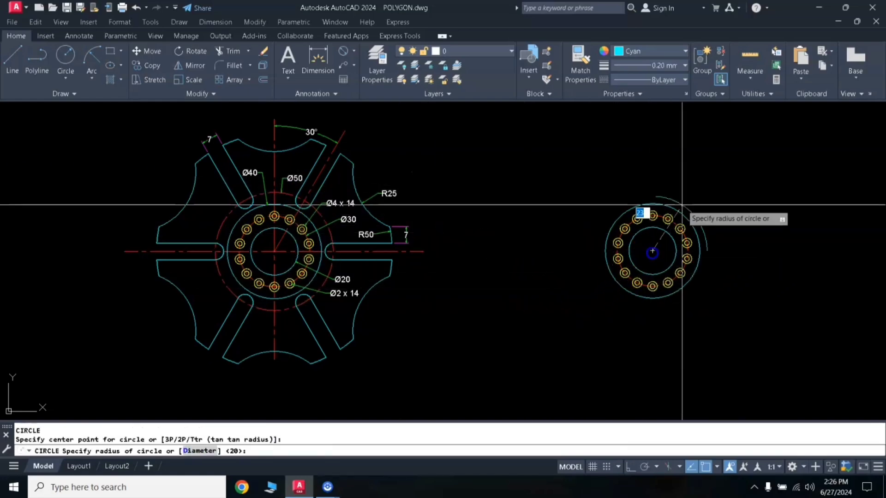
{"action": "type", "text": "D"}
{"action": "key", "text": "Return"}
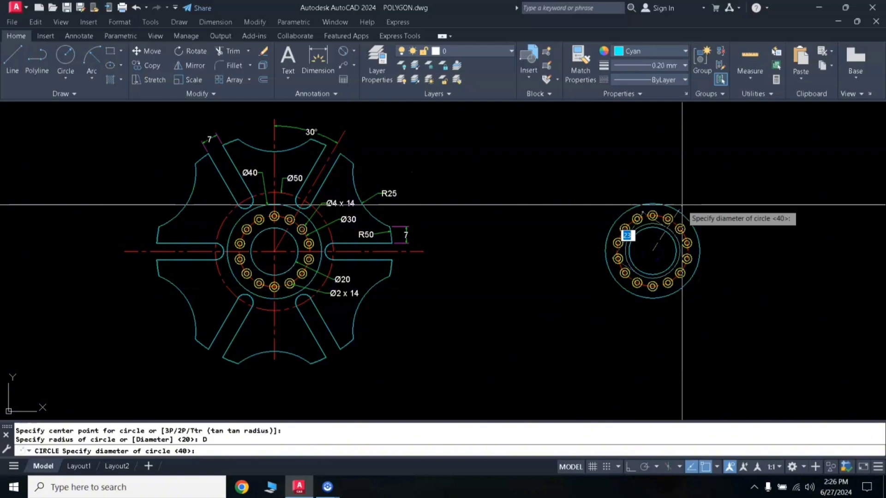
{"action": "type", "text": "50"}
{"action": "key", "text": "Return"}
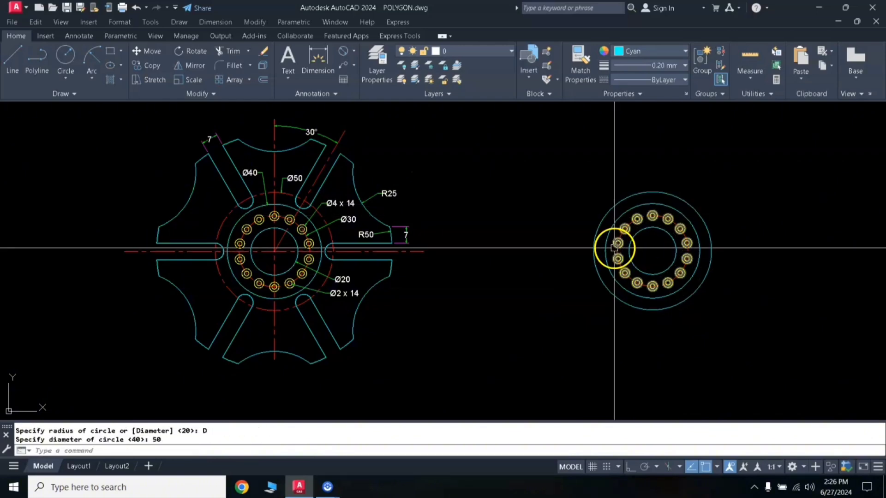
Match the properties of the reference's red horizontal centreline onto the new diameter 50 circle.
{"action": "type", "text": "ma"}
{"action": "key", "text": "Return"}
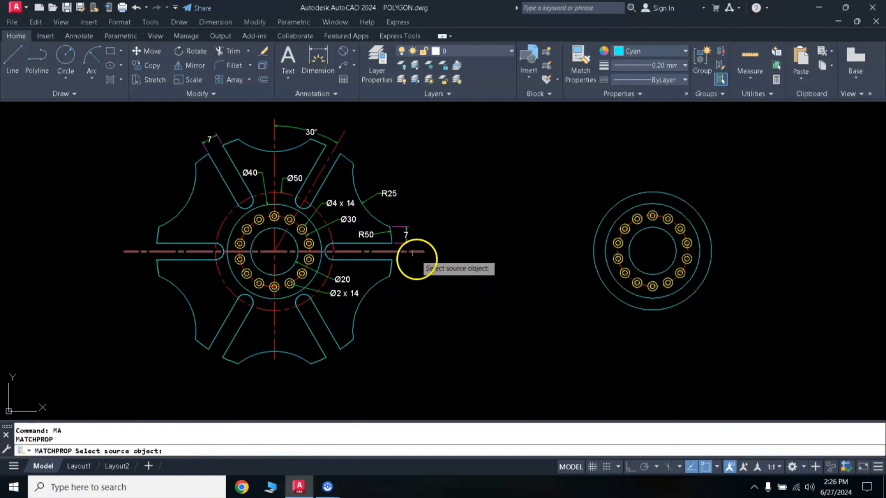
{"action": "left_click", "coordinate": [412, 252]}
{"action": "left_click", "coordinate": [631, 191]}
{"action": "key", "text": "Return"}
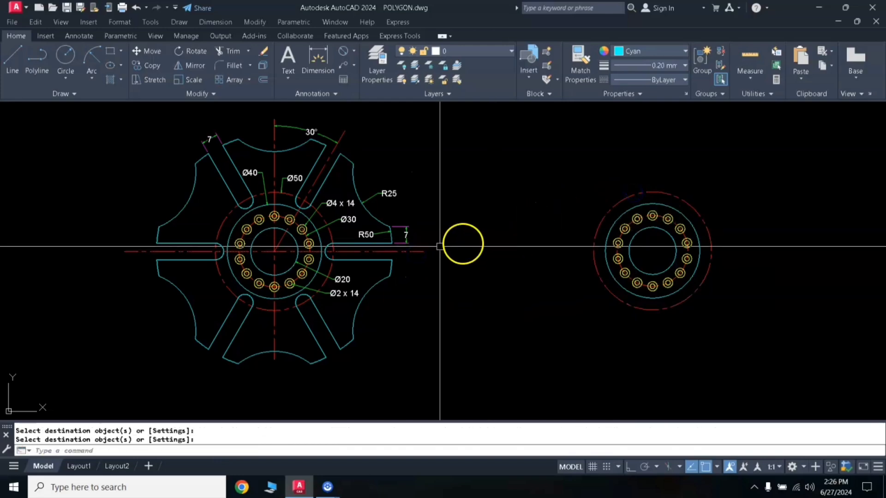
{"action": "left_click", "coordinate": [287, 191]}
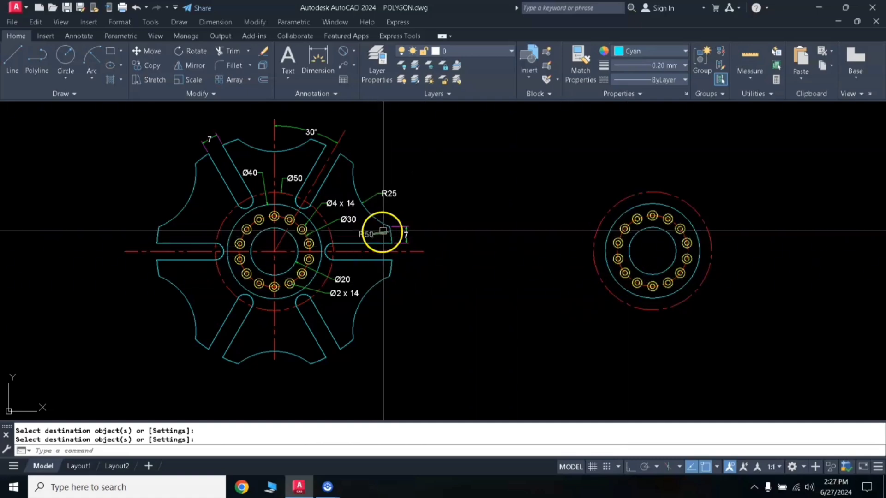
{"action": "key", "text": "Escape"}
Draw the wheel's outer circle with radius 50 from the common centre.
{"action": "type", "text": "c"}
{"action": "key", "text": "Return"}
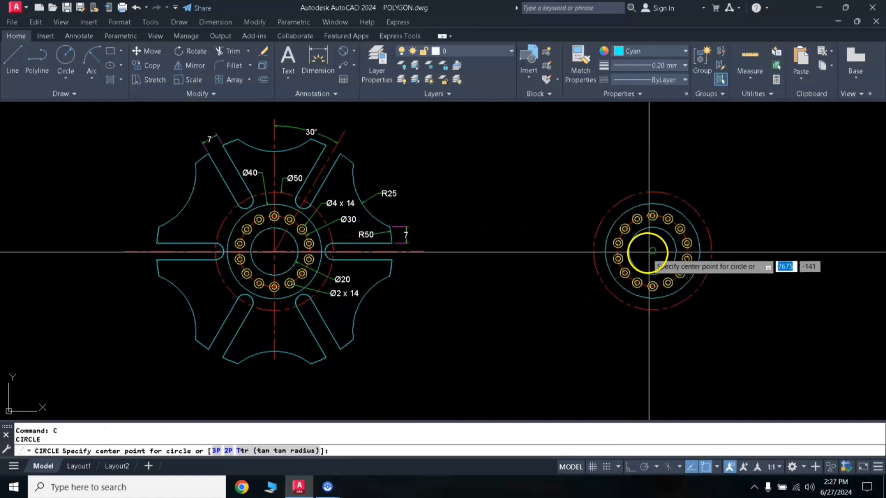
{"action": "left_click", "coordinate": [625, 252]}
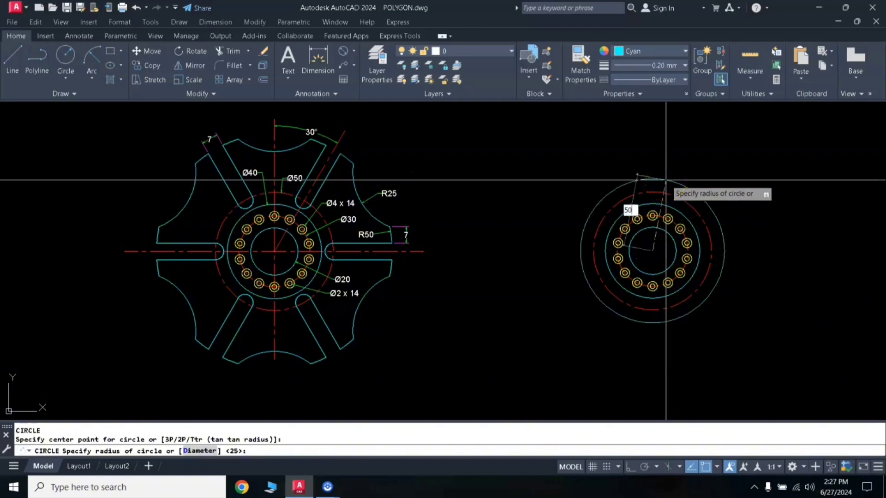
{"action": "type", "text": "50"}
{"action": "key", "text": "Return"}
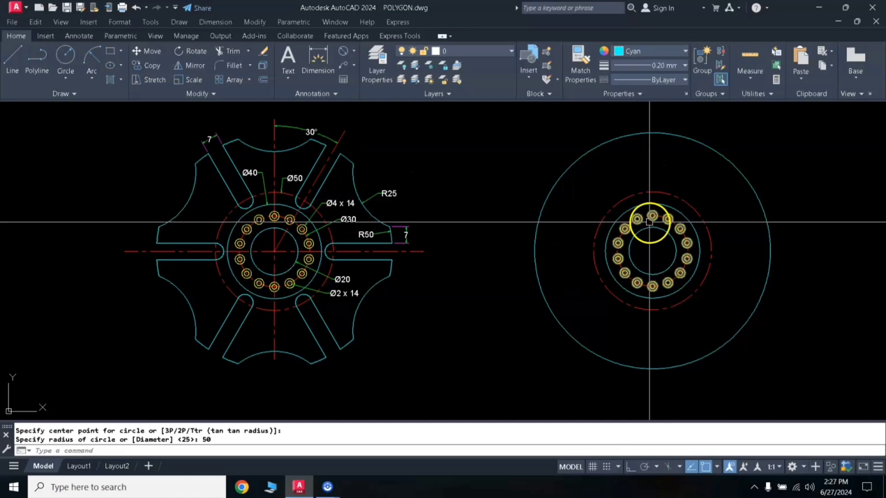
Turn Ortho on and draw a horizontal line from the new wheel's centre rightward past the radius 50 circle.
{"action": "middle_click_drag", "start_coordinate": [636, 218], "coordinate": [604, 234]}
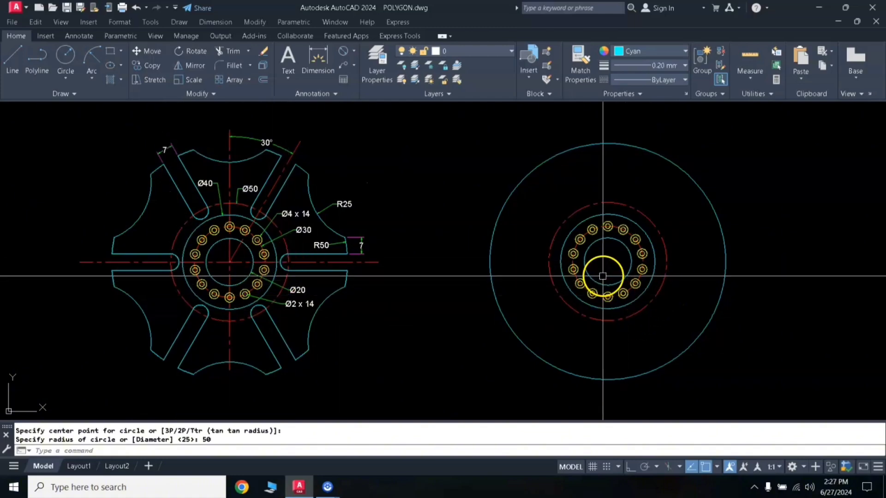
{"action": "type", "text": "l"}
{"action": "key", "text": "Return"}
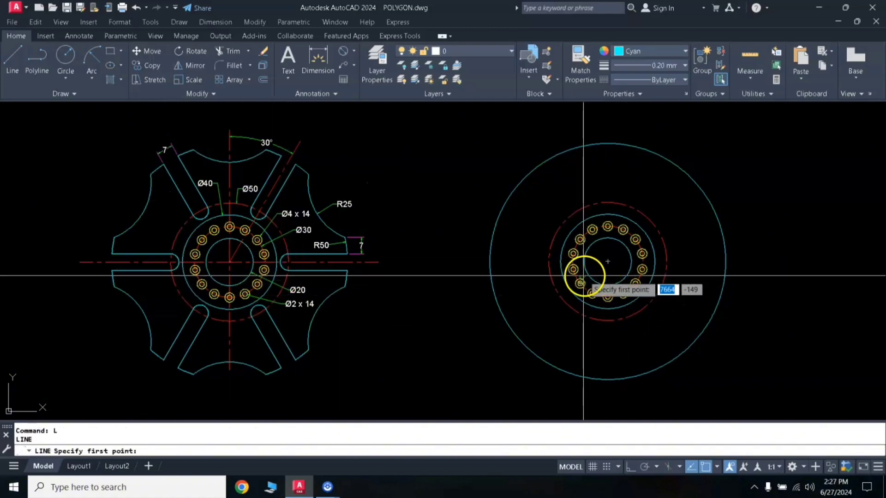
{"action": "left_click", "coordinate": [608, 262]}
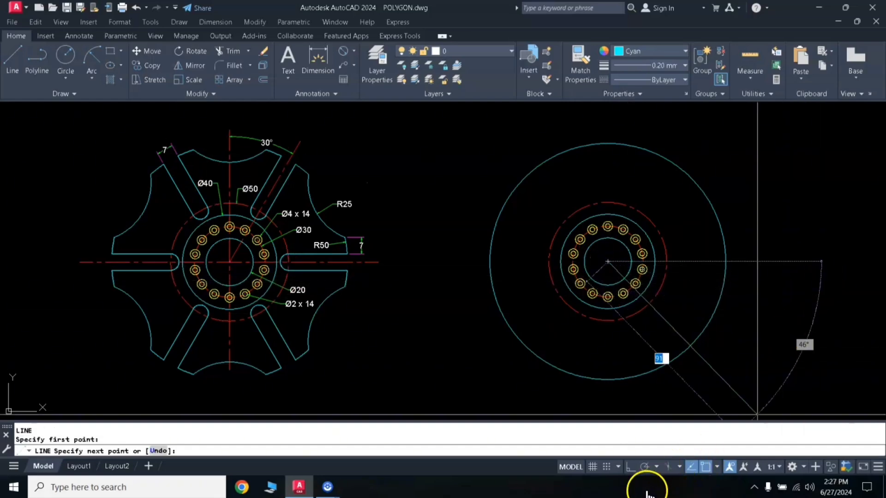
{"action": "left_click", "coordinate": [631, 467]}
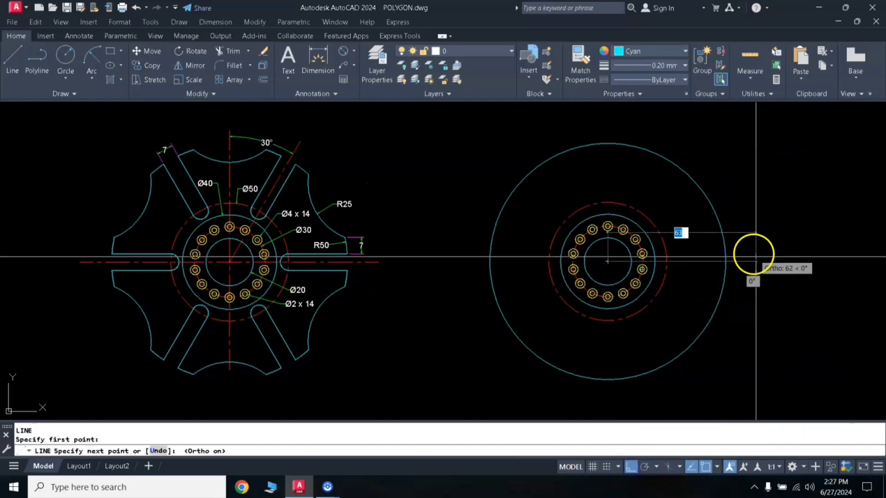
{"action": "key", "text": "Return"}
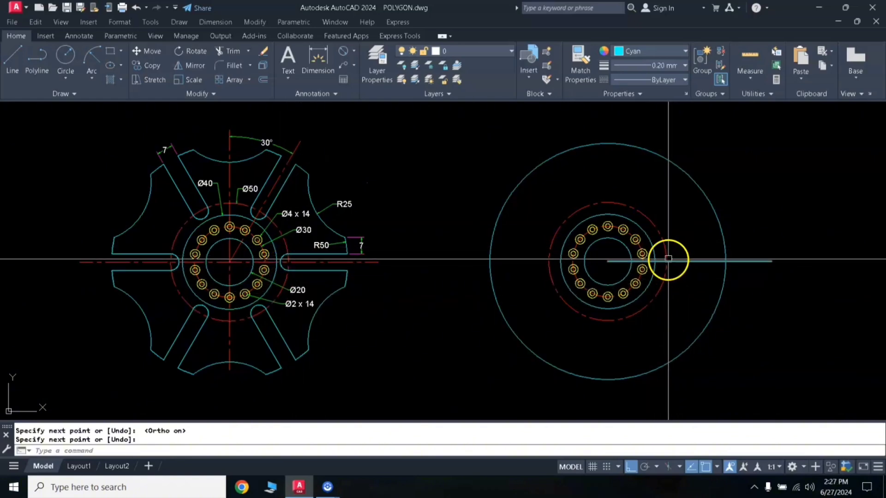
{"action": "key", "text": "Return"}
Draw a circle of diameter 7 where the horizontal line crosses the diameter 50 dash-dot circle.
{"action": "type", "text": "c"}
{"action": "key", "text": "Return"}
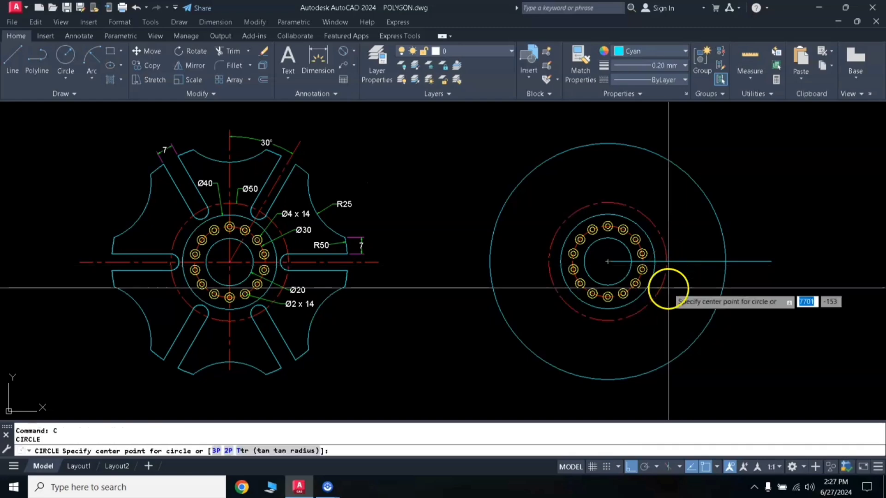
{"action": "left_click", "coordinate": [665, 261]}
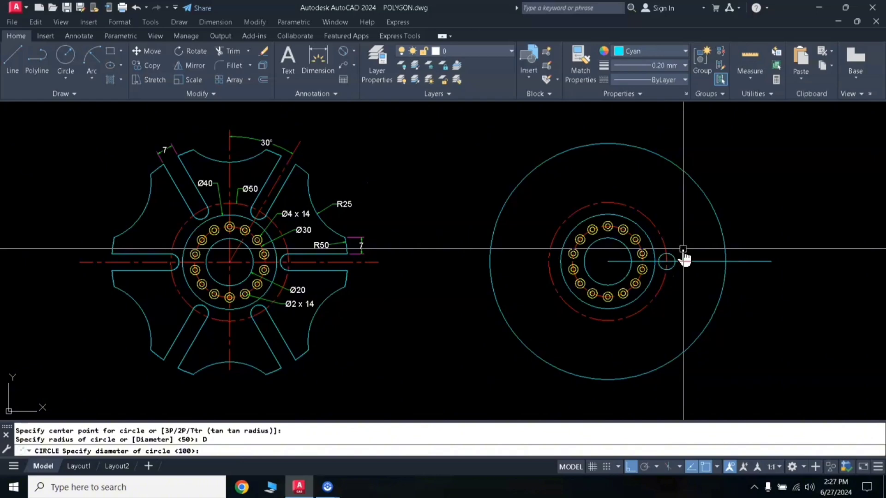
{"action": "type", "text": "7"}
{"action": "key", "text": "Return"}
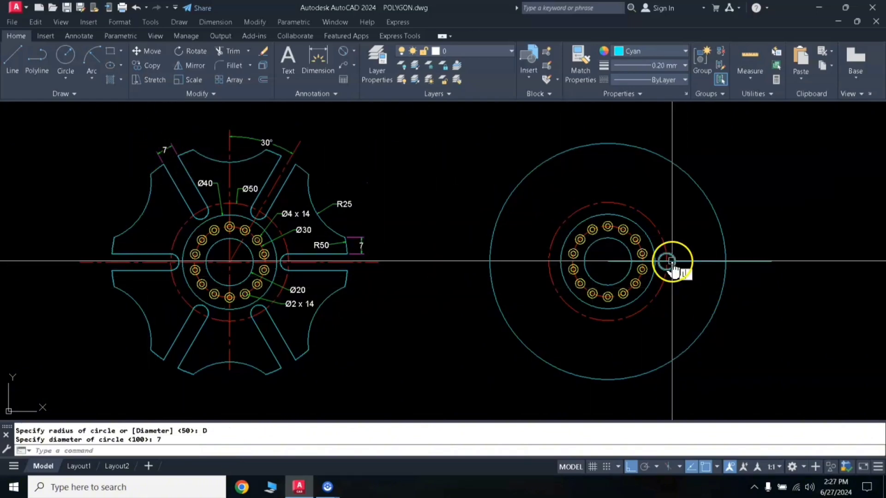
Draw two horizontal slot lines from the diameter 7 circle's upper and lower quadrants rightward past the radius 50 circle.
{"action": "type", "text": "l"}
{"action": "key", "text": "Return"}
{"action": "scroll", "coordinate": [708, 261], "scroll_direction": "up", "scroll_amount": 4}
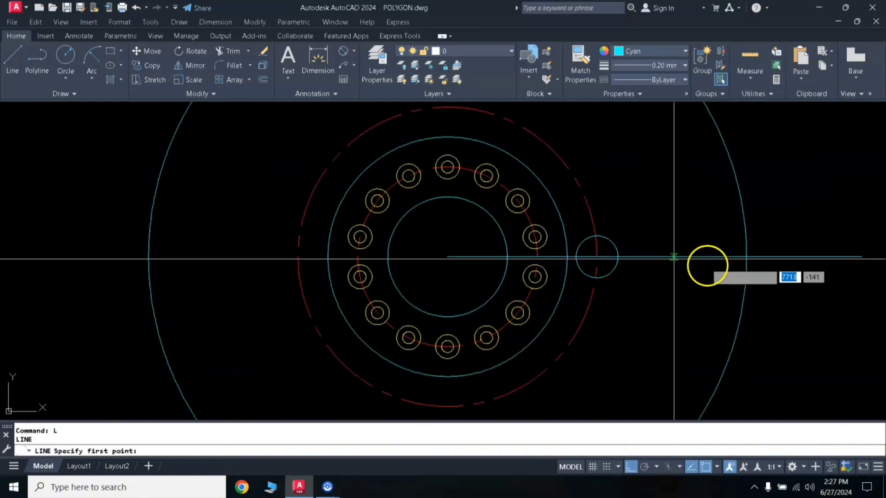
{"action": "left_click", "coordinate": [597, 236]}
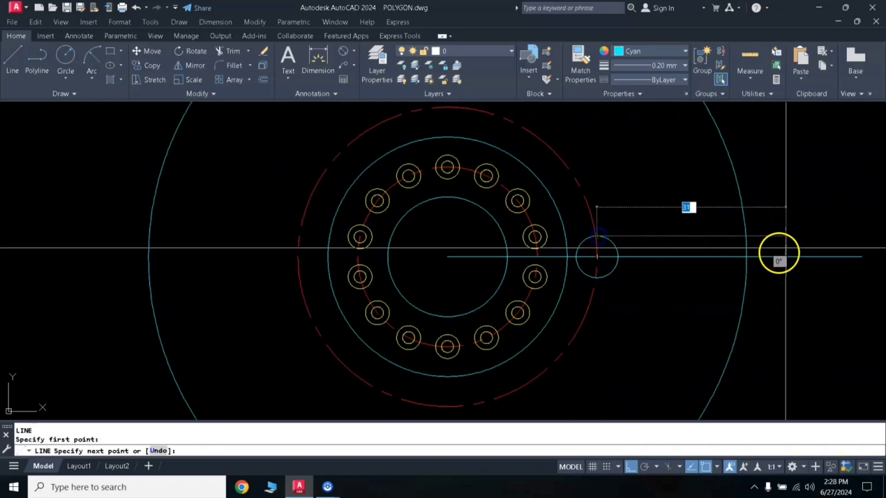
{"action": "left_click", "coordinate": [787, 235]}
{"action": "key", "text": "Return"}
{"action": "key", "text": "Return"}
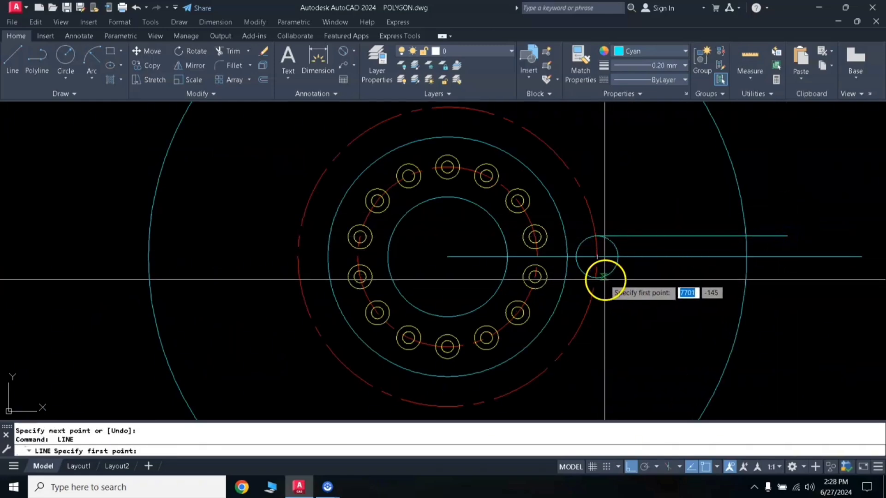
{"action": "left_click", "coordinate": [596, 277]}
{"action": "left_click", "coordinate": [791, 286]}
{"action": "key", "text": "Return"}
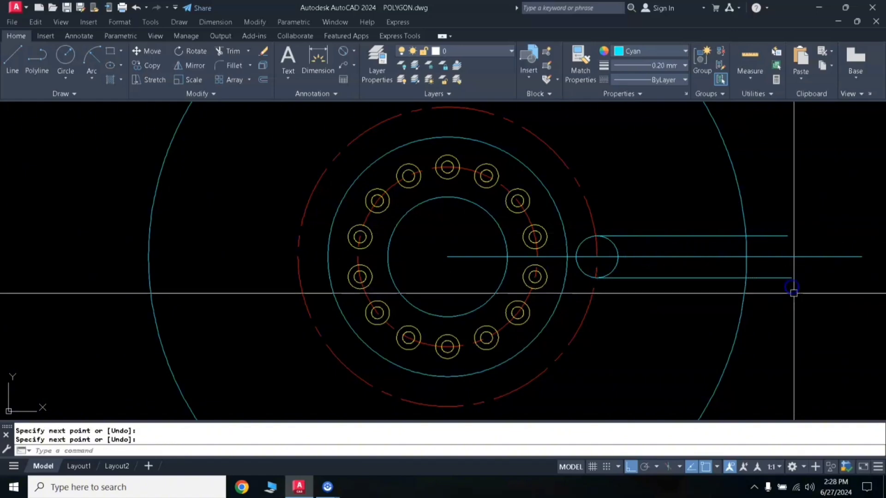
Trim away the right half of the diameter 7 circle between the two slot lines to form the slot's rounded end.
{"action": "scroll", "coordinate": [791, 290], "scroll_direction": "down", "scroll_amount": 4}
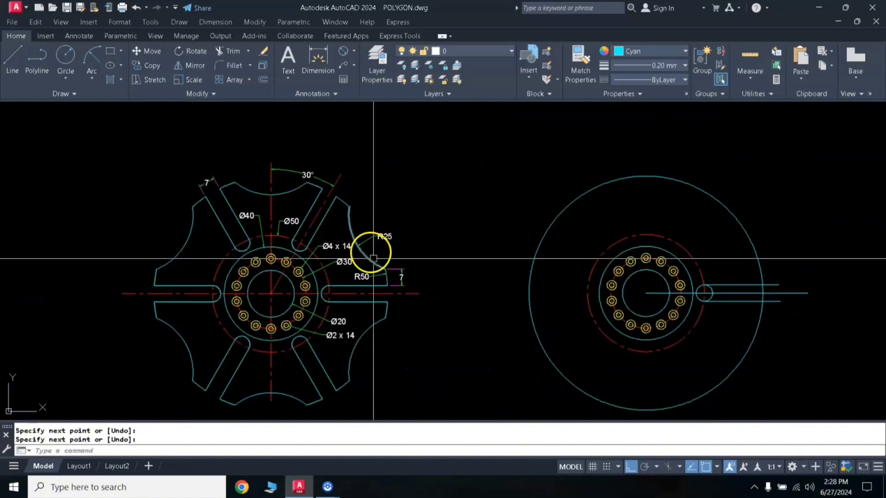
{"action": "scroll", "coordinate": [728, 282], "scroll_direction": "up", "scroll_amount": 4}
{"action": "scroll", "coordinate": [728, 282], "scroll_direction": "up", "scroll_amount": 2}
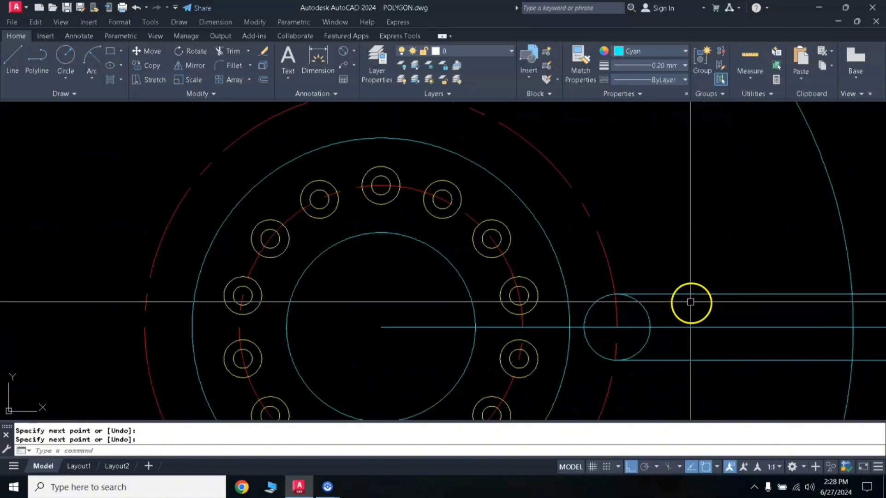
{"action": "left_click", "coordinate": [688, 294]}
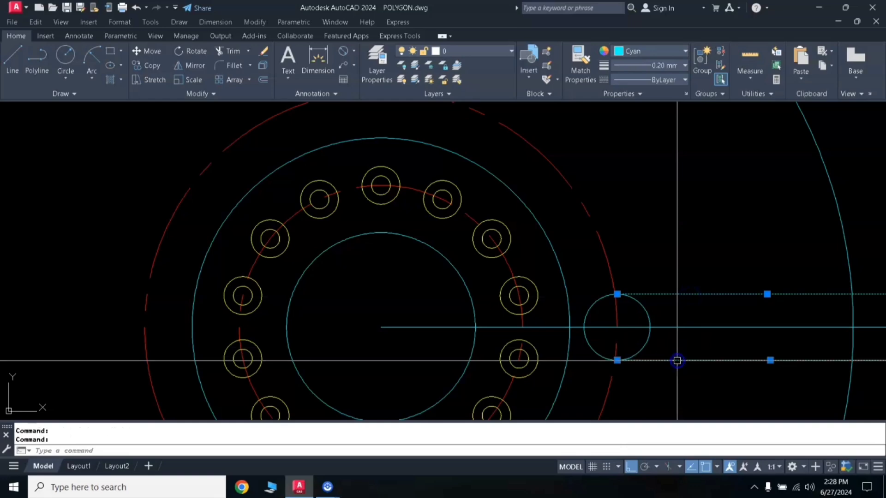
{"action": "key", "text": "Return"}
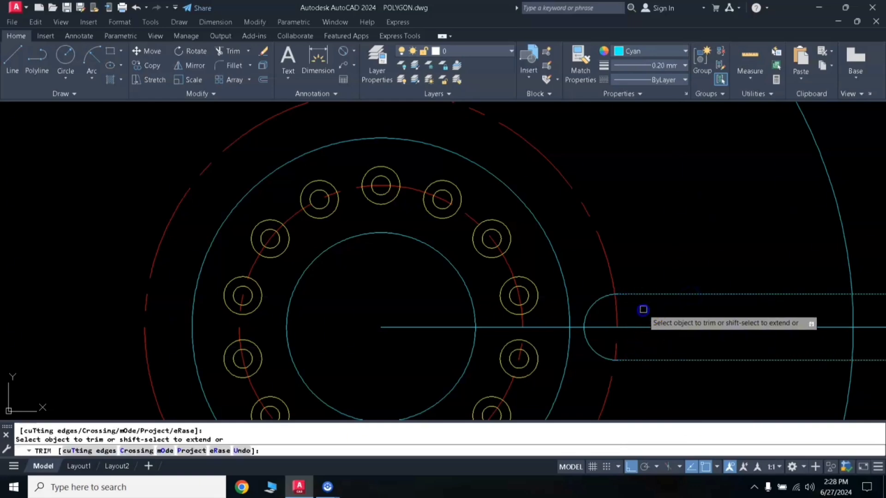
{"action": "key", "text": "Return"}
Trim the two slot lines' ends that extend beyond the radius 50 circle, using that circle as the cutting edge.
{"action": "scroll", "coordinate": [665, 328], "scroll_direction": "down", "scroll_amount": 2}
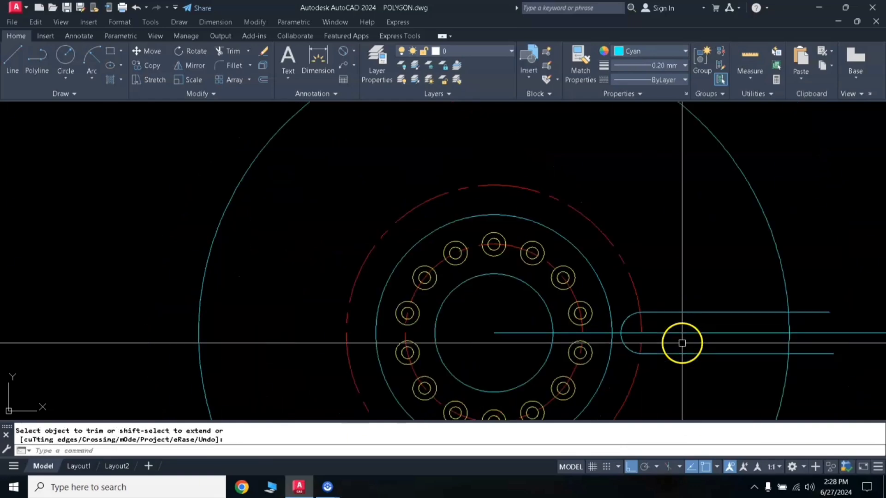
{"action": "left_click", "coordinate": [786, 372]}
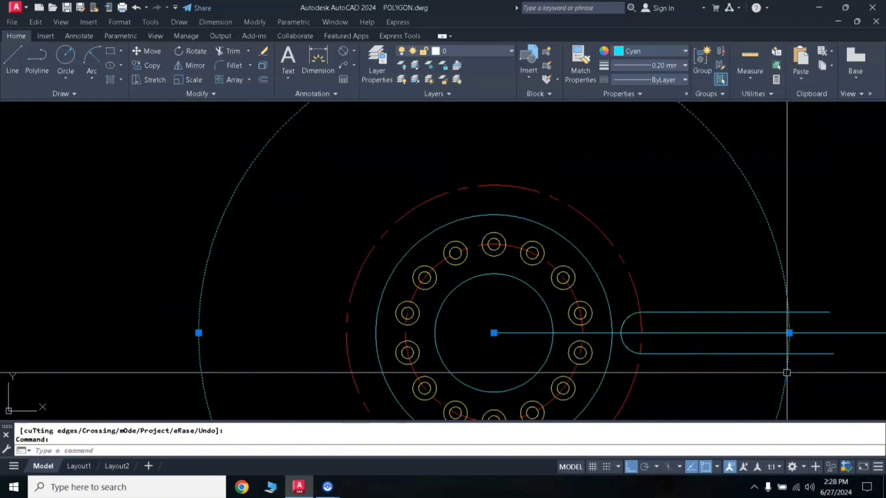
{"action": "type", "text": "tr"}
{"action": "key", "text": "Return"}
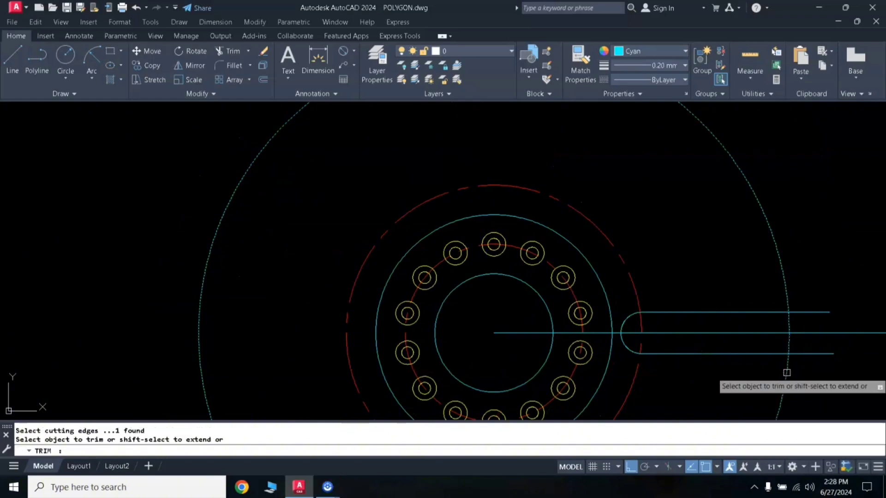
{"action": "left_click", "coordinate": [801, 354]}
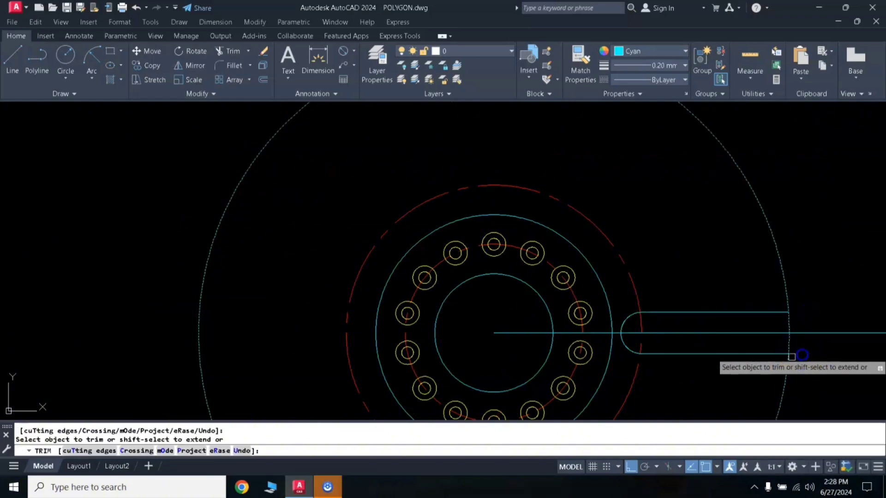
{"action": "key", "text": "Return"}
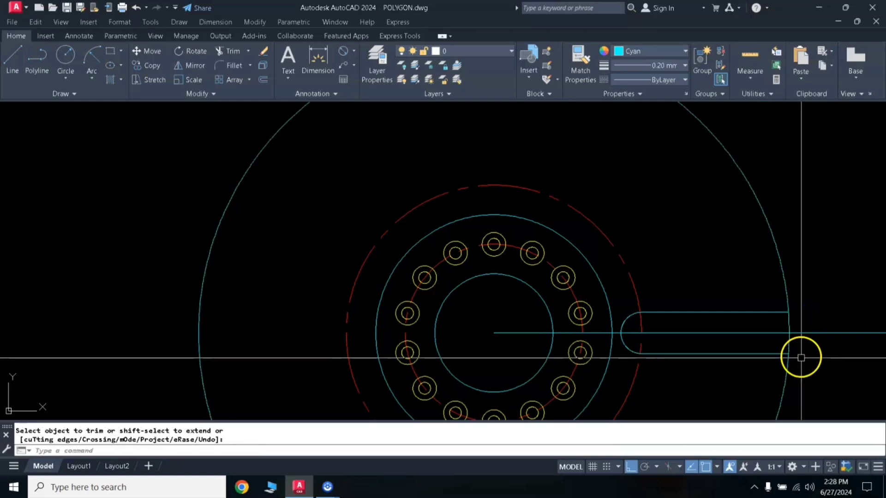
With polar tracking on, draw a line about 73 long at 60° from the new wheel's centre past the outer circle.
{"action": "scroll", "coordinate": [801, 356], "scroll_direction": "down", "scroll_amount": 3}
{"action": "middle_click_drag", "start_coordinate": [726, 288], "coordinate": [707, 243]}
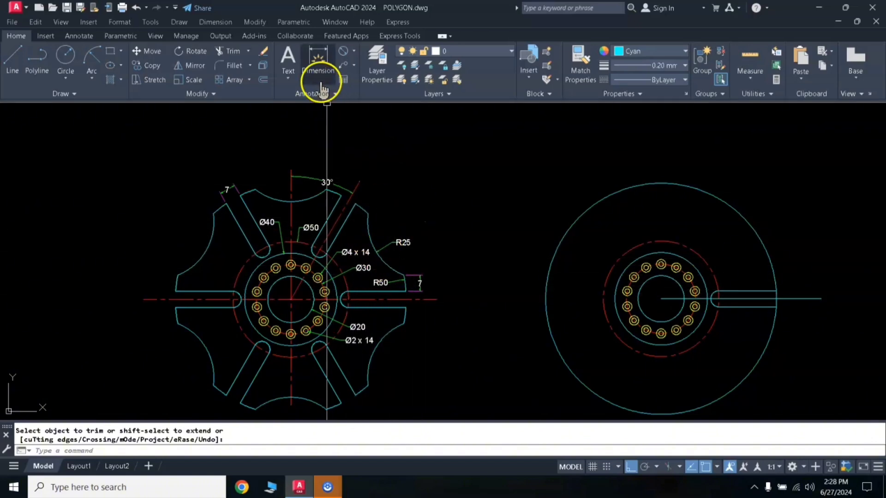
{"action": "left_click", "coordinate": [12, 69]}
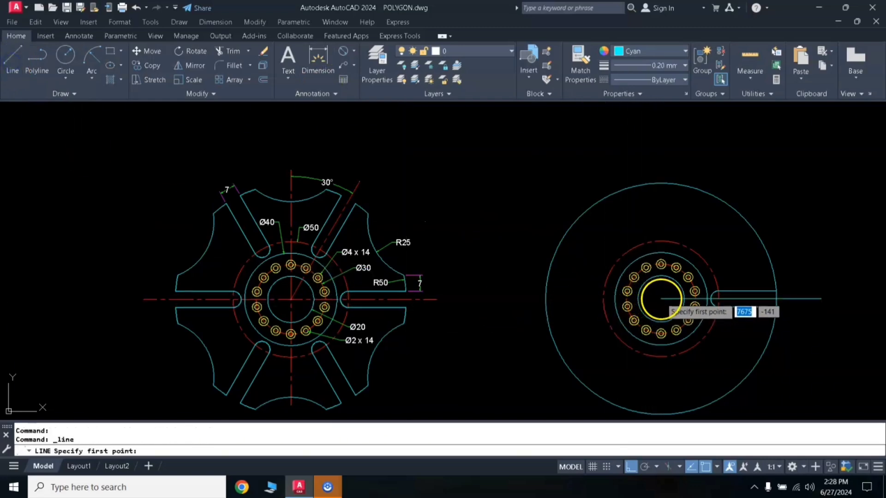
{"action": "left_click", "coordinate": [660, 299]}
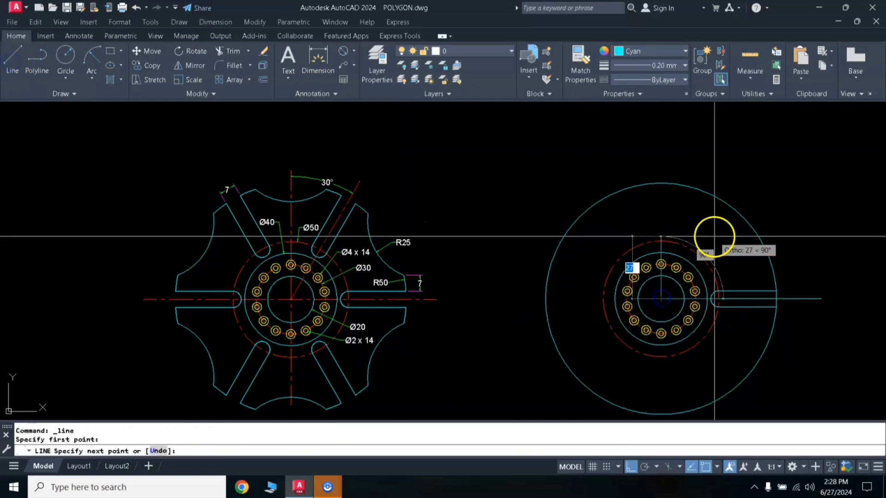
{"action": "left_click", "coordinate": [644, 466]}
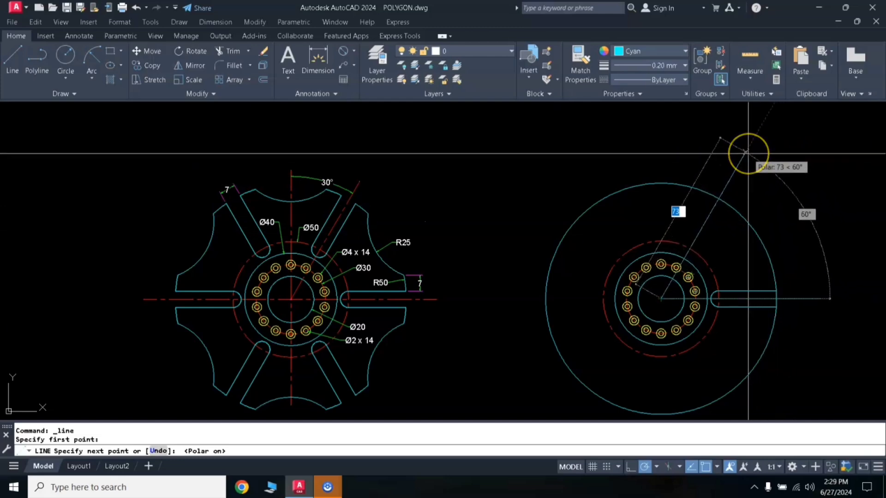
{"action": "left_click", "coordinate": [748, 153]}
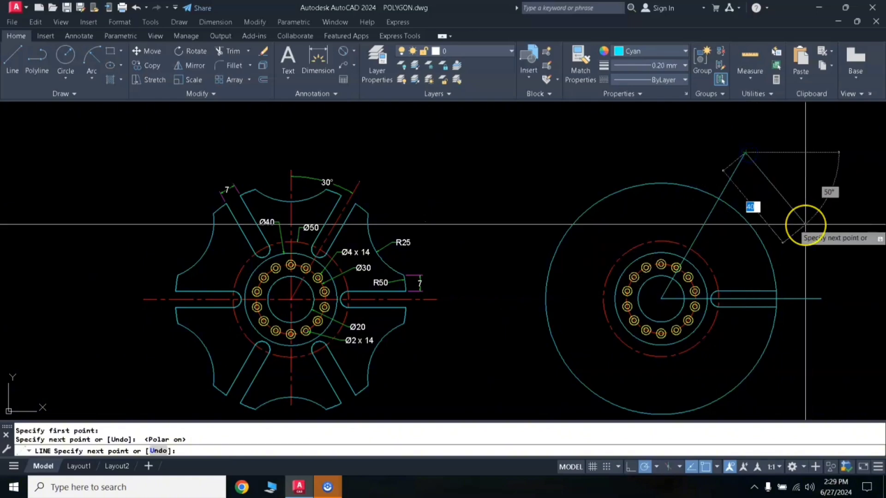
{"action": "key", "text": "Return"}
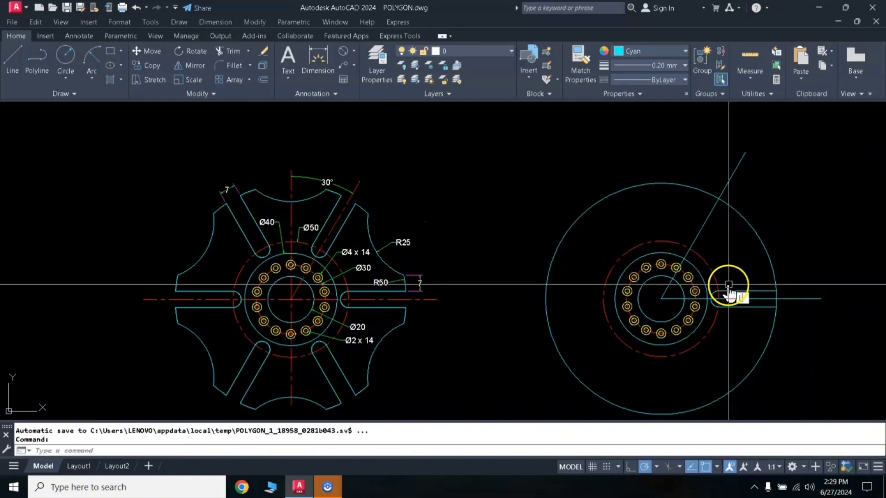
Turn Ortho on and draw a vertical line about 72 long from the new wheel's centre upward past the outer circle.
{"action": "type", "text": "l"}
{"action": "key", "text": "Return"}
{"action": "left_click", "coordinate": [661, 299]}
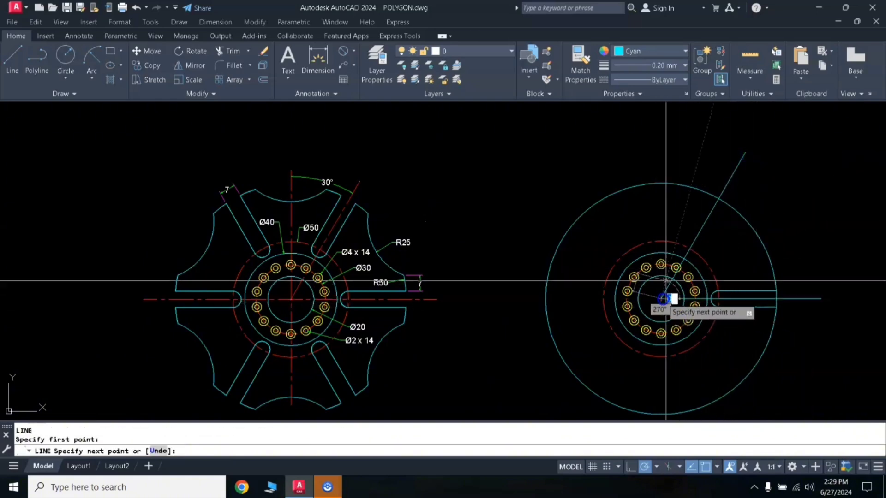
{"action": "left_click", "coordinate": [631, 468]}
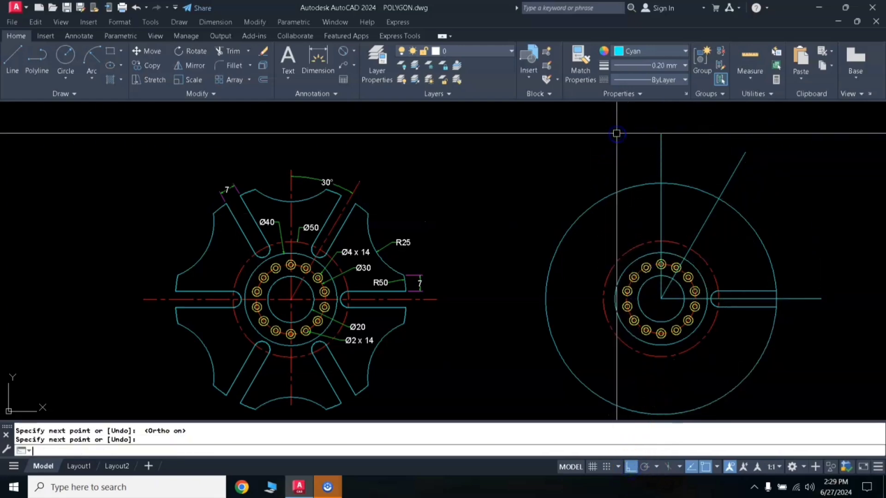
Match the new wheel's horizontal, inclined and vertical lines to the reference wheel's red dash-dot centreline.
{"action": "type", "text": "A"}
{"action": "key", "text": "Return"}
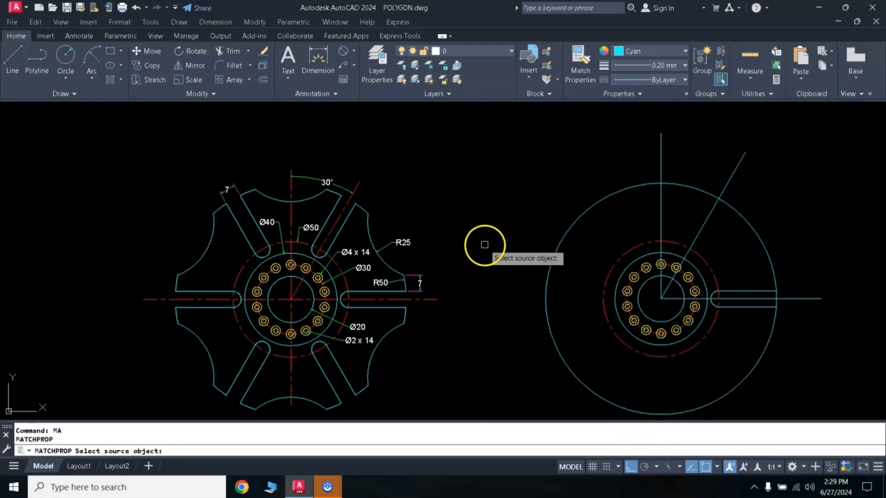
{"action": "left_click", "coordinate": [420, 299]}
{"action": "left_click", "coordinate": [819, 302]}
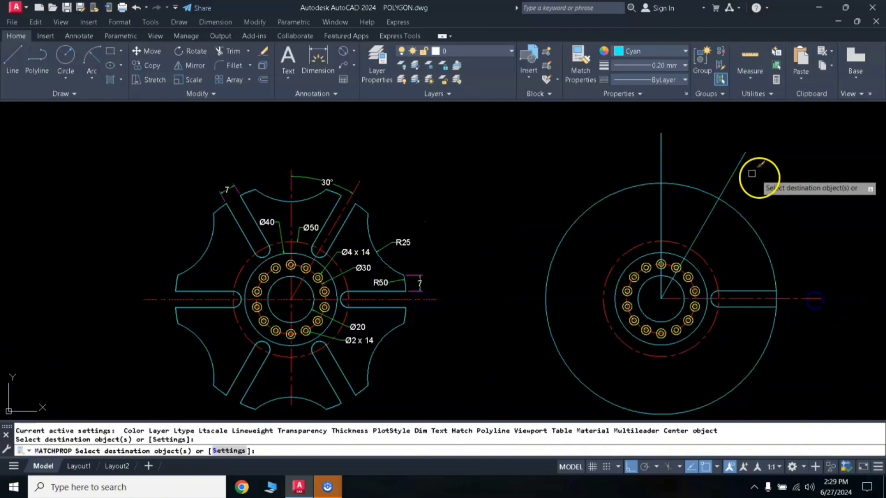
{"action": "right_click", "coordinate": [659, 155]}
Stretch the vertical centreline downward and the horizontal centreline leftward from the wheel's centre to beyond the outer circle.
{"action": "middle_click_drag", "start_coordinate": [622, 201], "coordinate": [629, 169]}
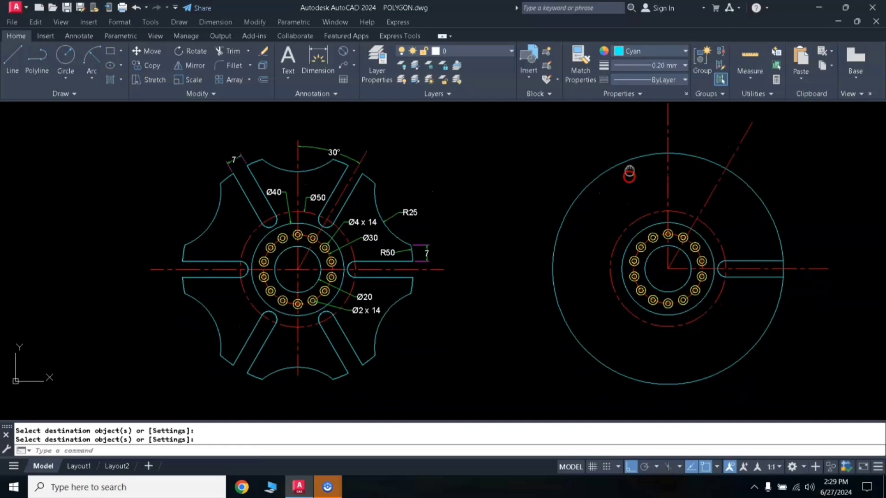
{"action": "left_click", "coordinate": [667, 179]}
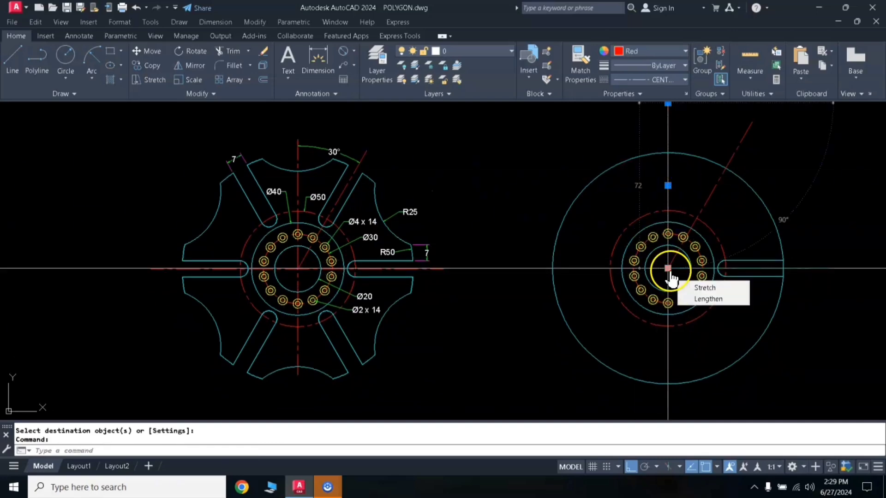
{"action": "left_click", "coordinate": [668, 268]}
{"action": "left_click", "coordinate": [669, 401]}
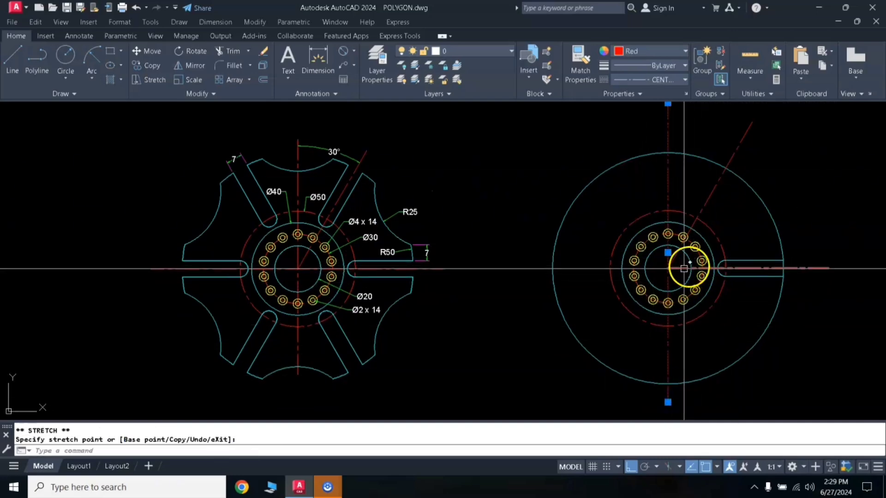
{"action": "left_click", "coordinate": [668, 268]}
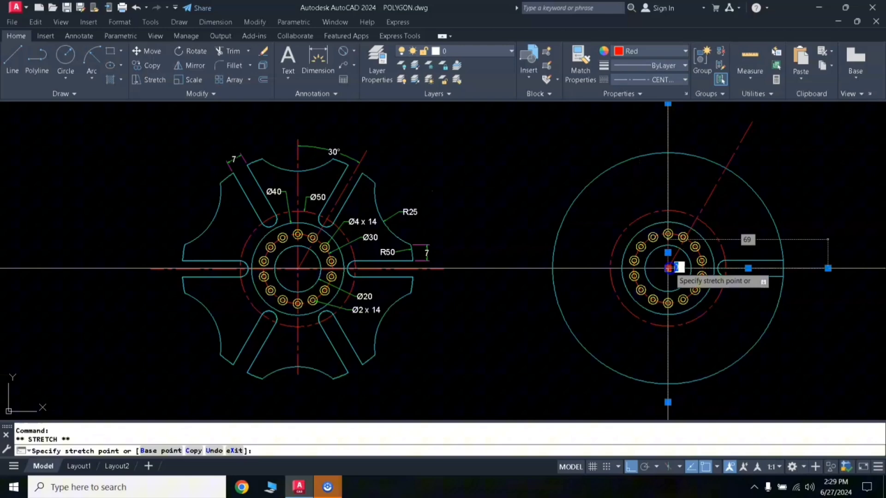
{"action": "left_click", "coordinate": [505, 281]}
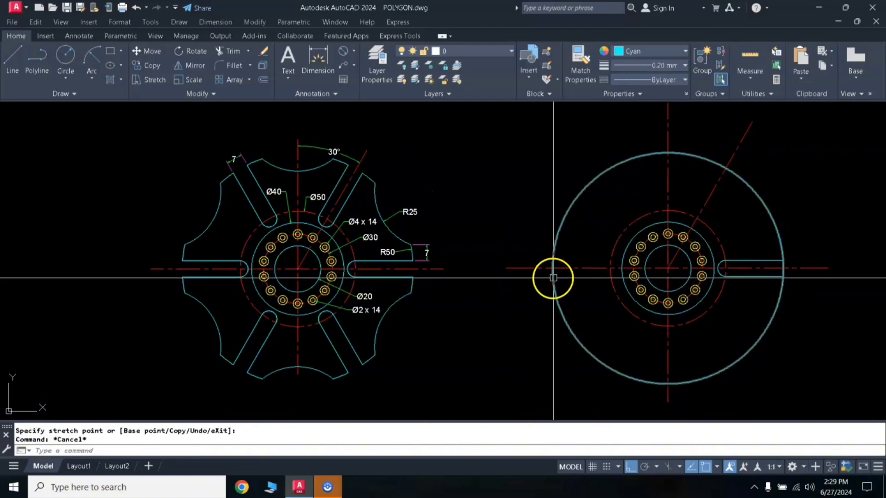
Add an angular dimension between the new wheel's vertical and inclined centrelines, placed above the outer circle.
{"action": "middle_click_drag", "start_coordinate": [584, 263], "coordinate": [560, 288]}
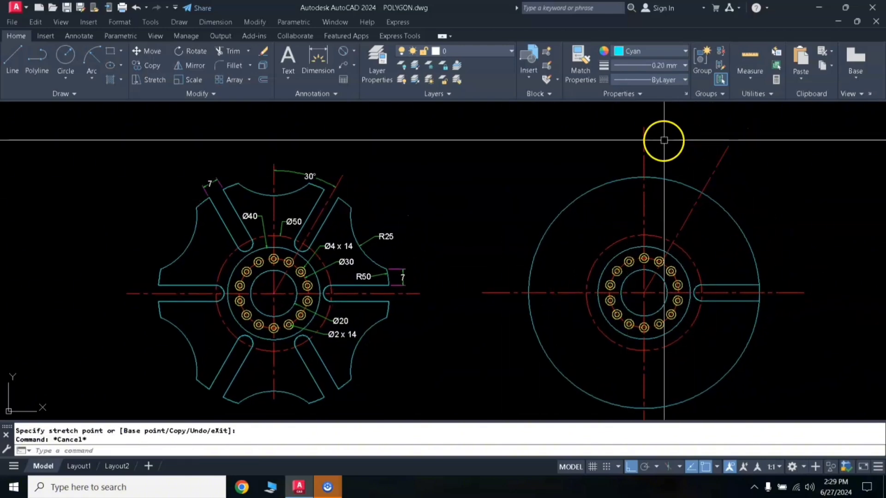
{"action": "left_click", "coordinate": [355, 52]}
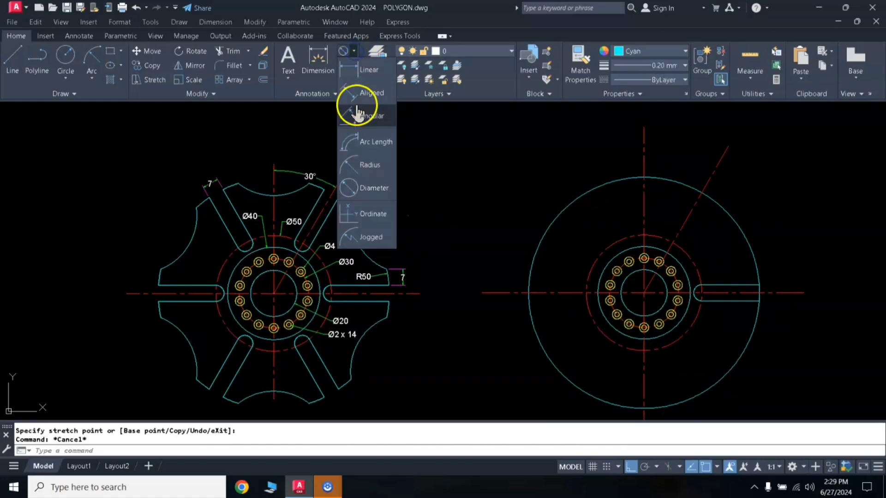
{"action": "left_click", "coordinate": [361, 118]}
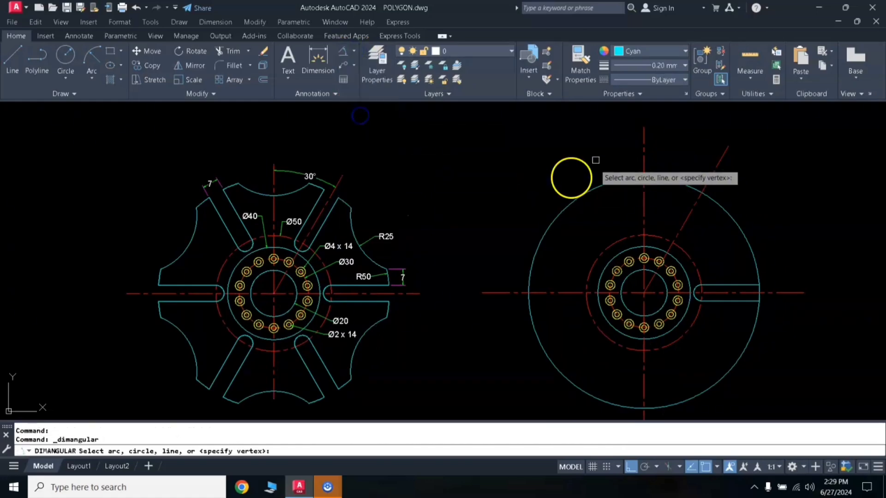
{"action": "left_click", "coordinate": [710, 164]}
{"action": "left_click", "coordinate": [706, 144]}
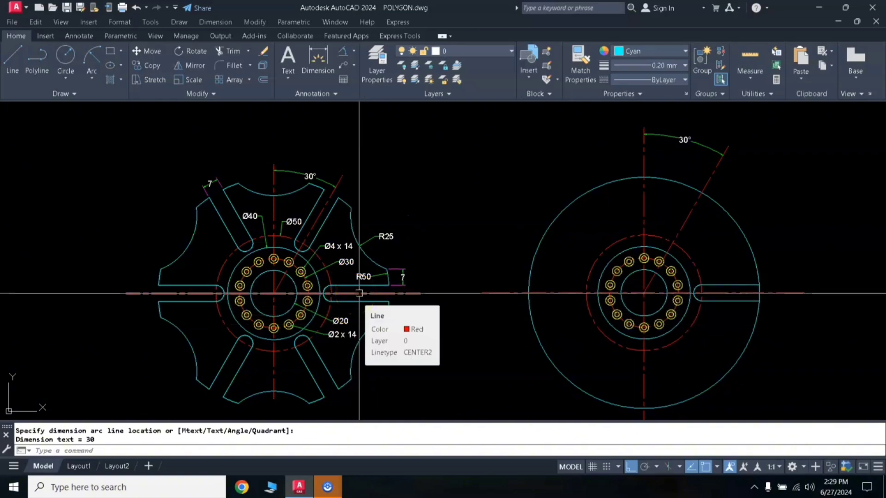
Rotate a copy of the horizontal slot by 60° about the wheel's centre onto the inclined centreline.
{"action": "left_click", "coordinate": [696, 287]}
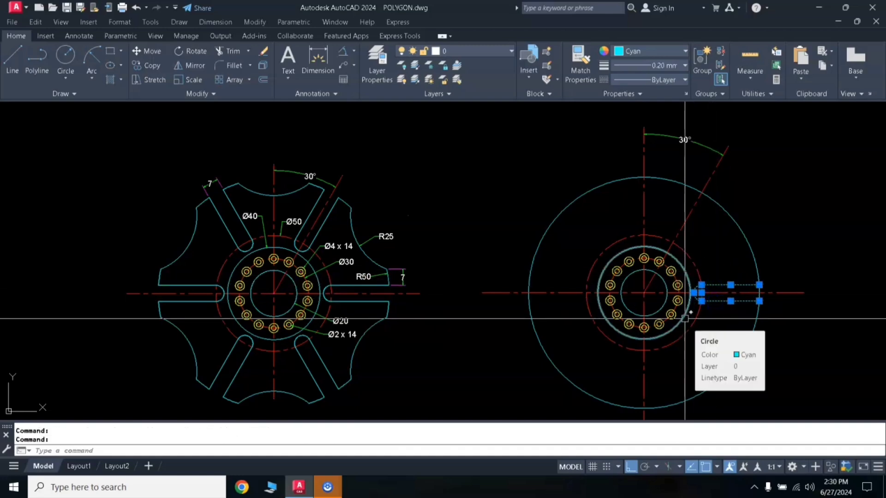
{"action": "type", "text": "ro"}
{"action": "key", "text": "Return"}
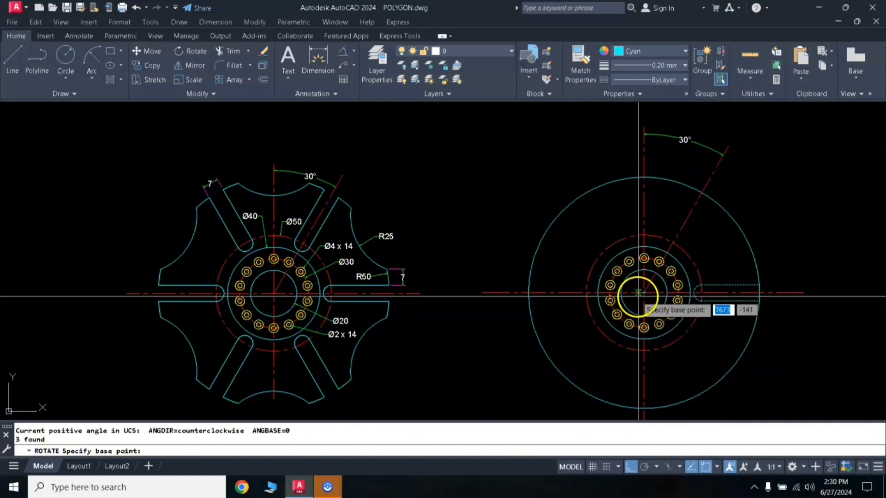
{"action": "left_click", "coordinate": [644, 294]}
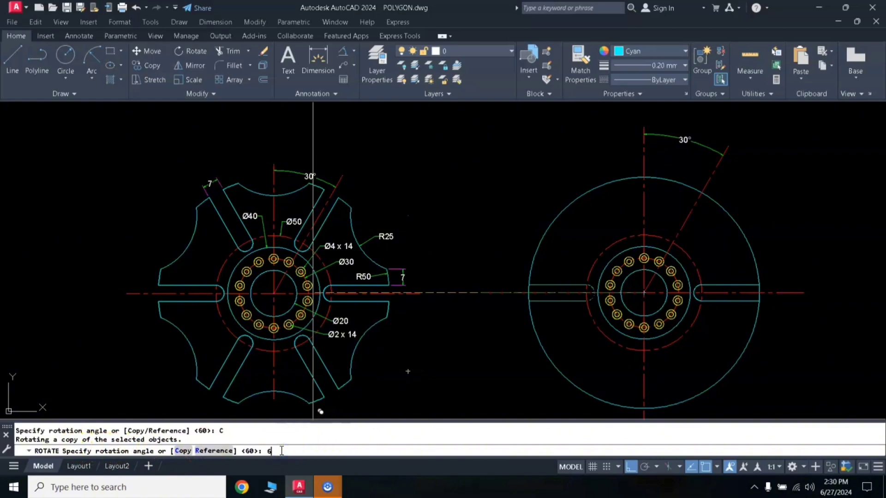
{"action": "key", "text": "Return"}
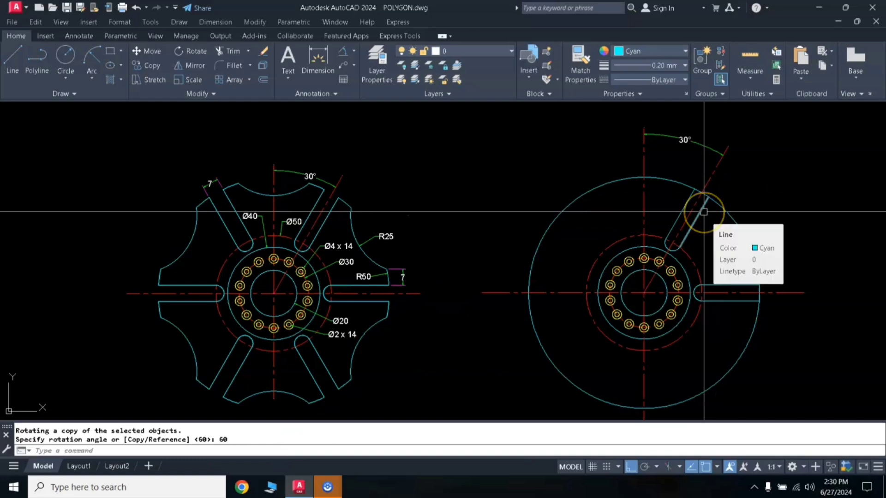
Trim the new wheel's outer circle across the open ends of the inclined and horizontal slots.
{"action": "scroll", "coordinate": [728, 252], "scroll_direction": "up", "scroll_amount": 2}
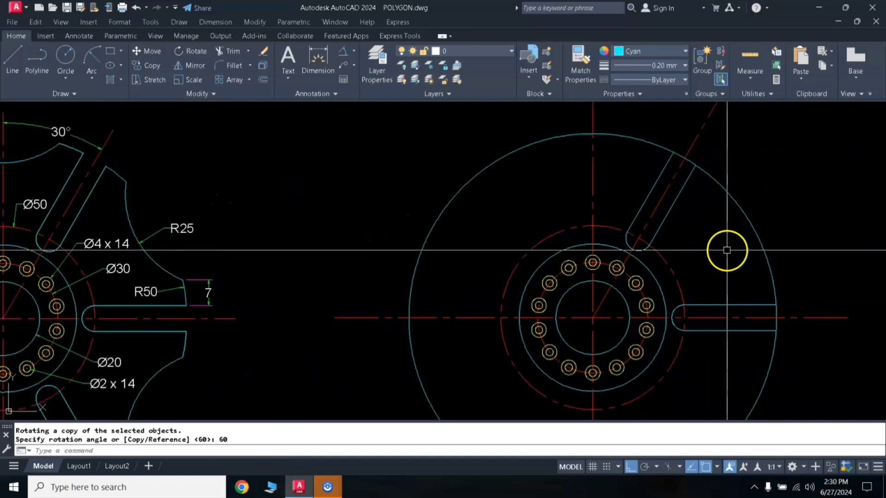
{"action": "middle_click_drag", "start_coordinate": [730, 238], "coordinate": [621, 228]}
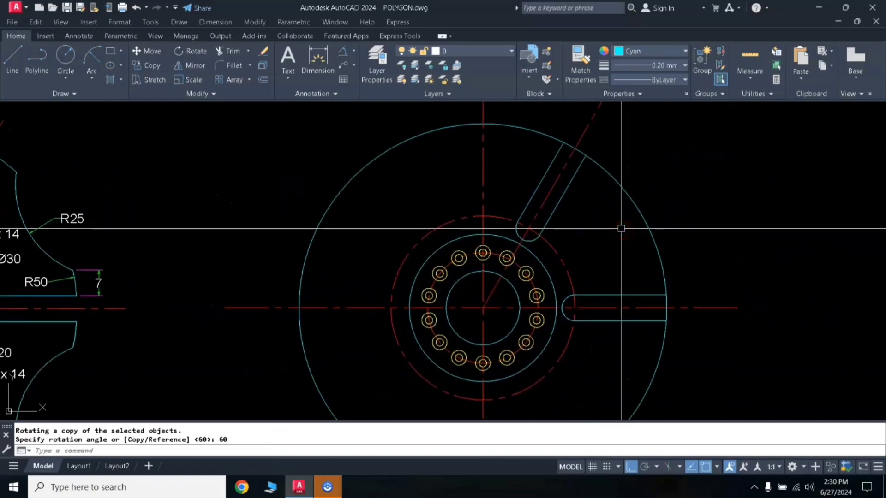
{"action": "type", "text": "tr"}
{"action": "key", "text": "Return"}
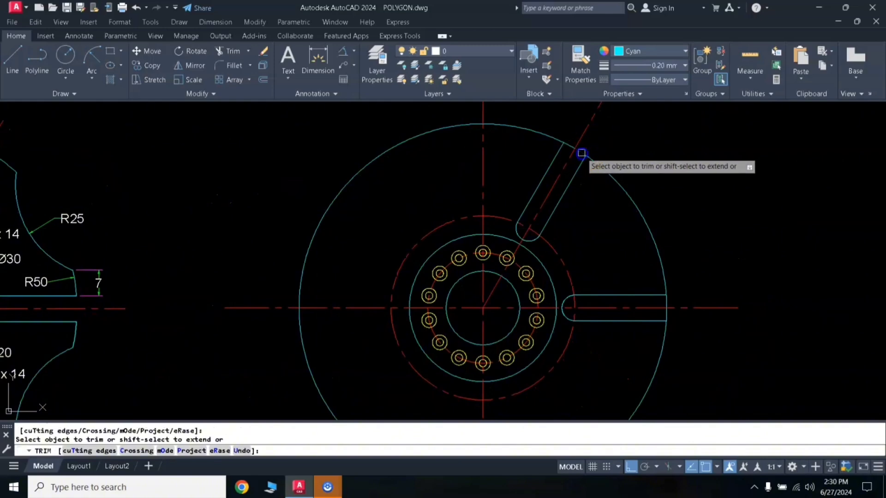
{"action": "left_click", "coordinate": [670, 303]}
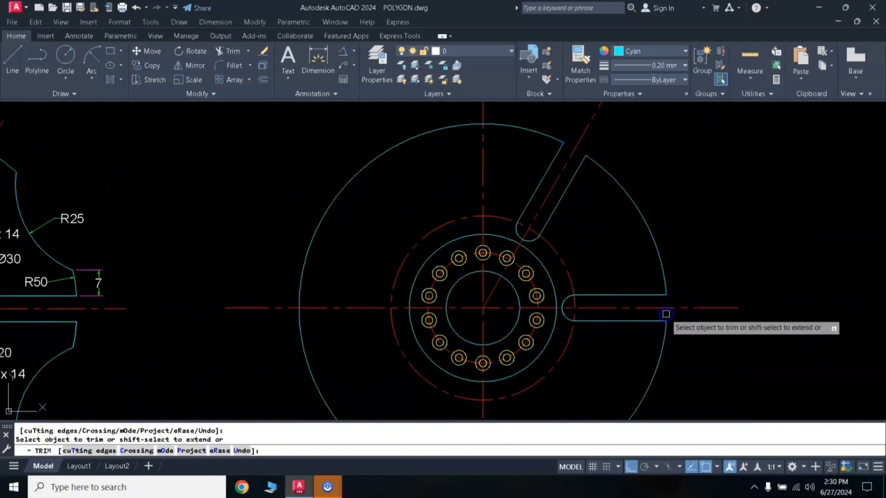
{"action": "left_click", "coordinate": [707, 268]}
{"action": "key", "text": "Escape"}
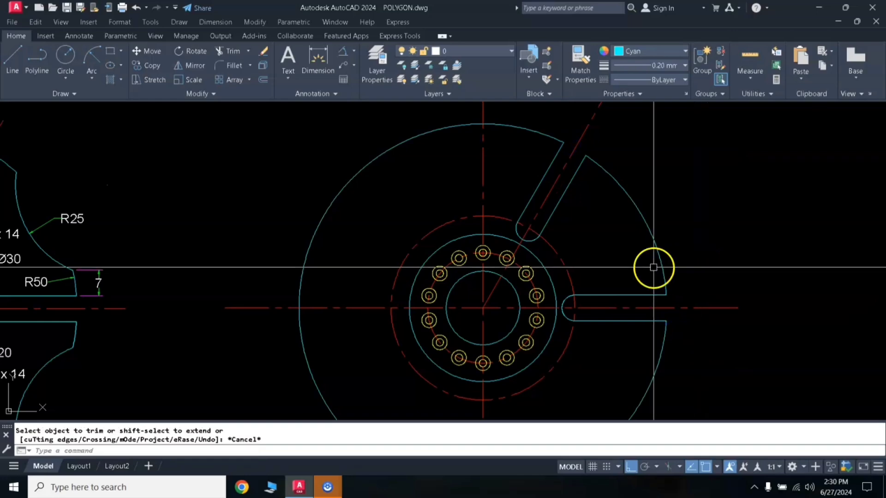
Offset the horizontal slot's upper edge and the inclined slot's facing edge by 7 into the sector between the two slots.
{"action": "scroll", "coordinate": [653, 267], "scroll_direction": "down", "scroll_amount": 5}
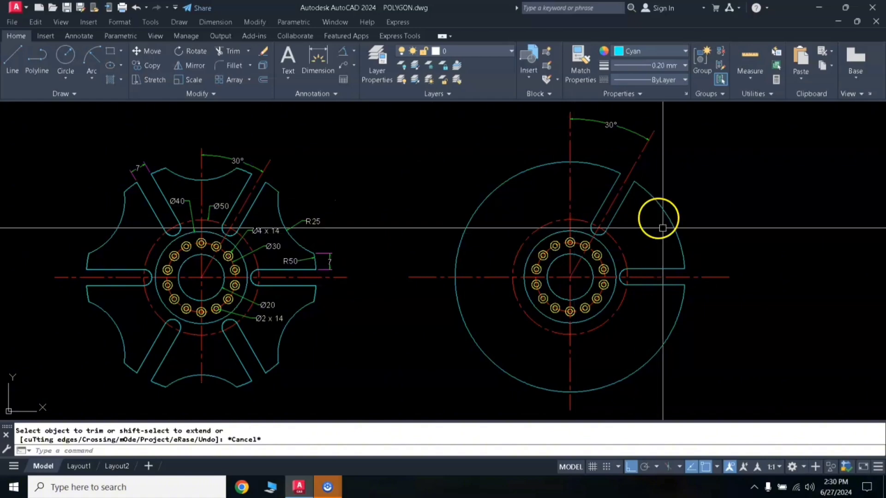
{"action": "type", "text": "o"}
{"action": "key", "text": "Return"}
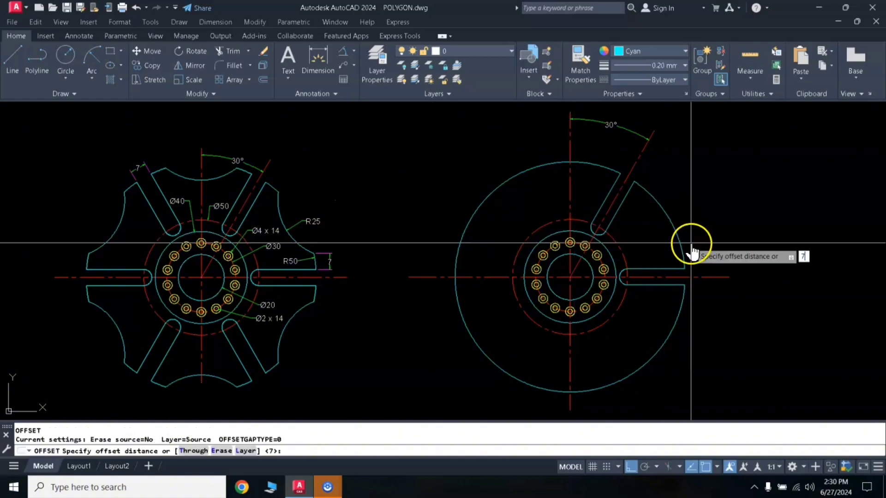
{"action": "key", "text": "Return"}
{"action": "left_click", "coordinate": [667, 267]}
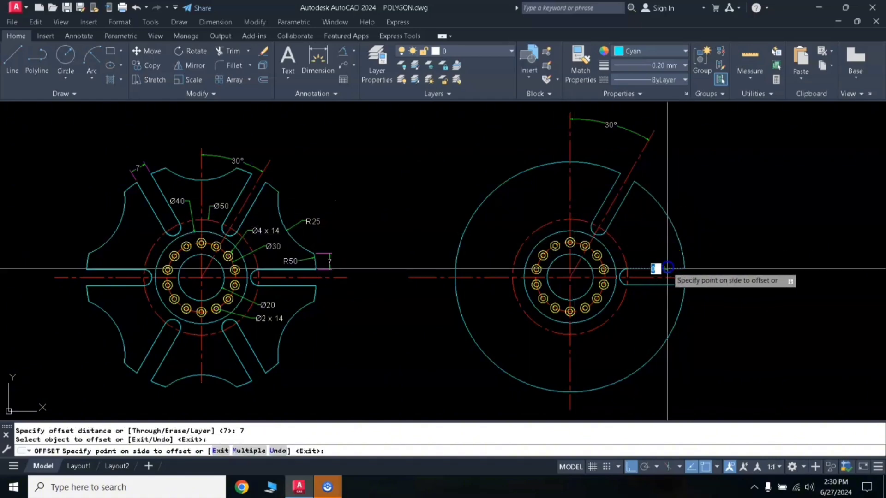
{"action": "left_click", "coordinate": [659, 254]}
{"action": "left_click", "coordinate": [624, 206]}
{"action": "left_click", "coordinate": [635, 223]}
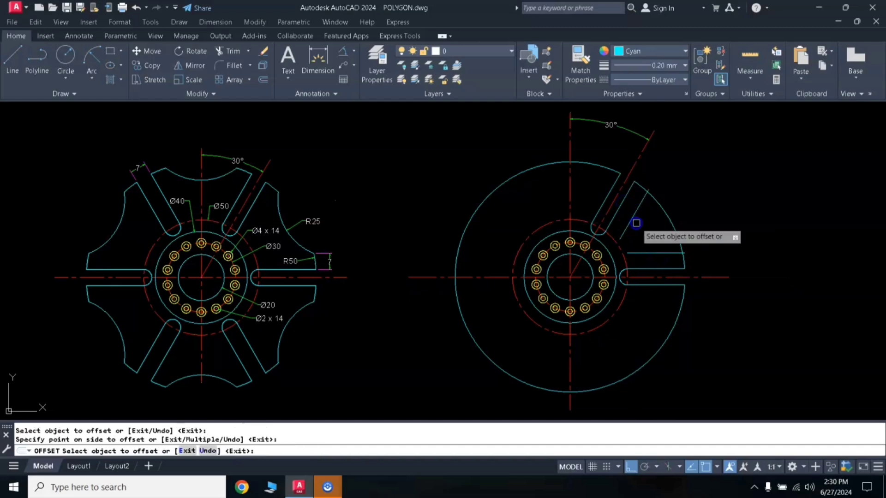
{"action": "key", "text": "Return"}
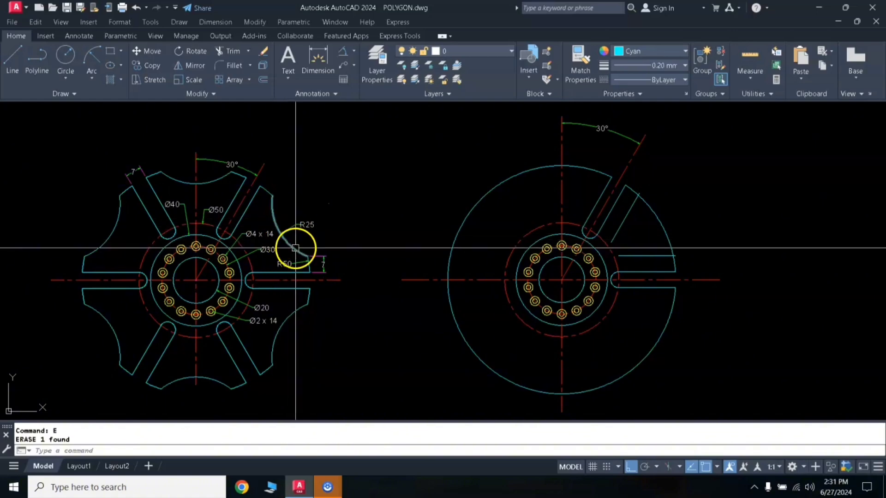
Draw a start-end-radius arc of radius 25 between the points where the two offset lines meet the outer circle, curving inward.
{"action": "left_click", "coordinate": [92, 59]}
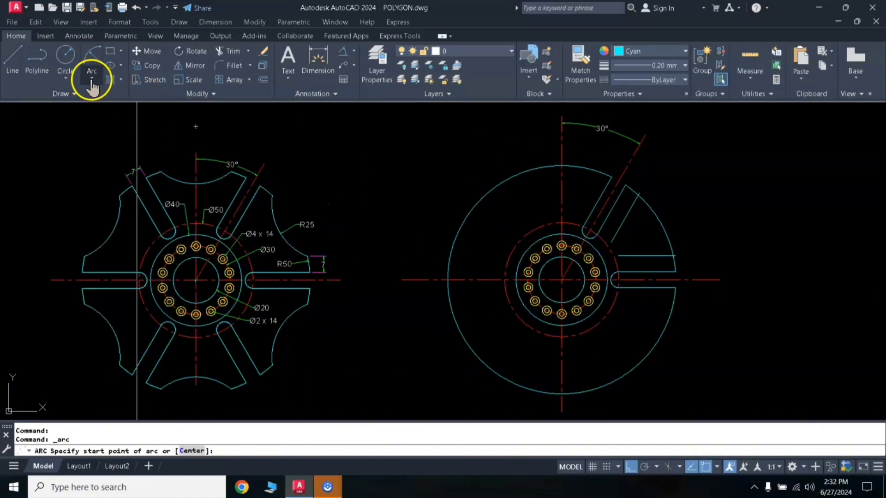
{"action": "left_click", "coordinate": [92, 81]}
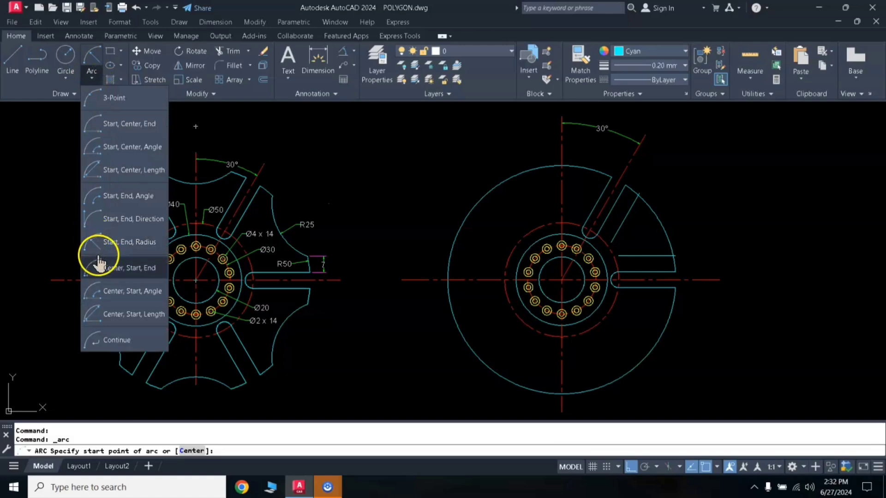
{"action": "left_click", "coordinate": [141, 250]}
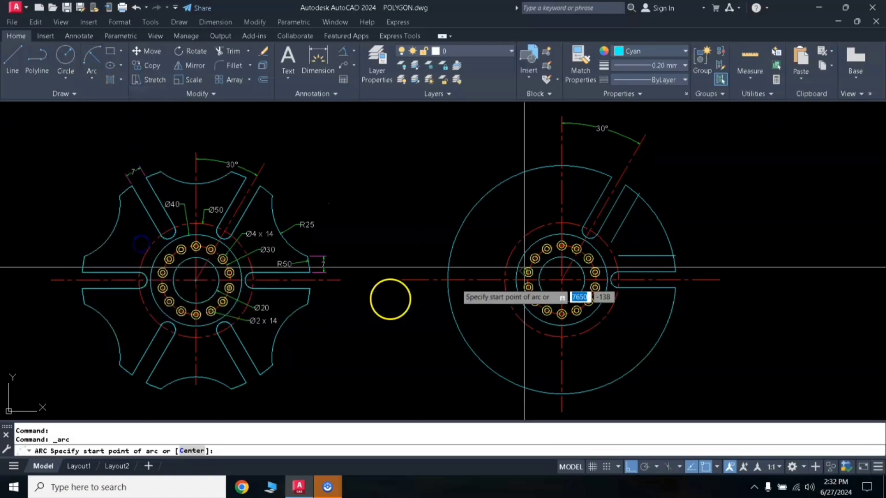
{"action": "left_click", "coordinate": [638, 196]}
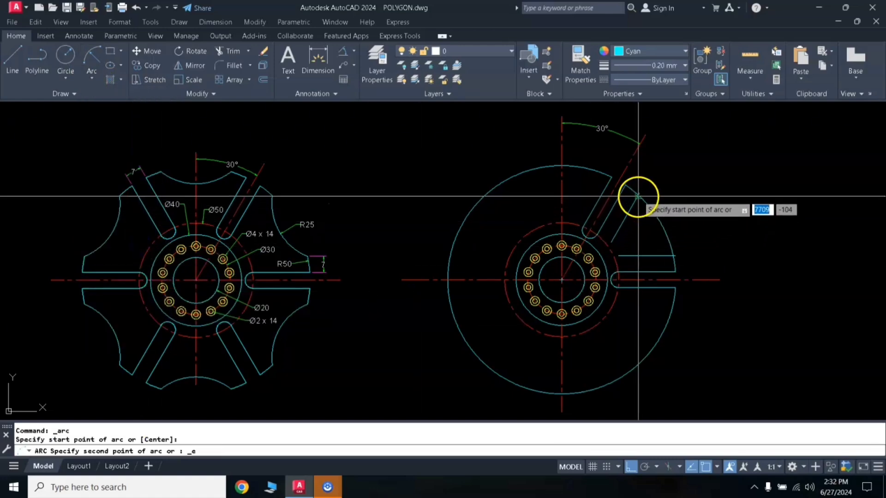
{"action": "left_click", "coordinate": [672, 255]}
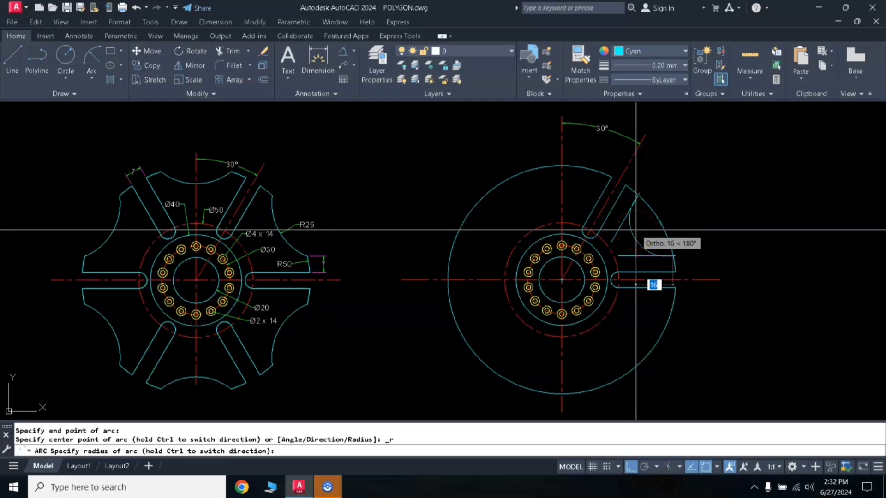
{"action": "type", "text": "25"}
{"action": "key", "text": "Return"}
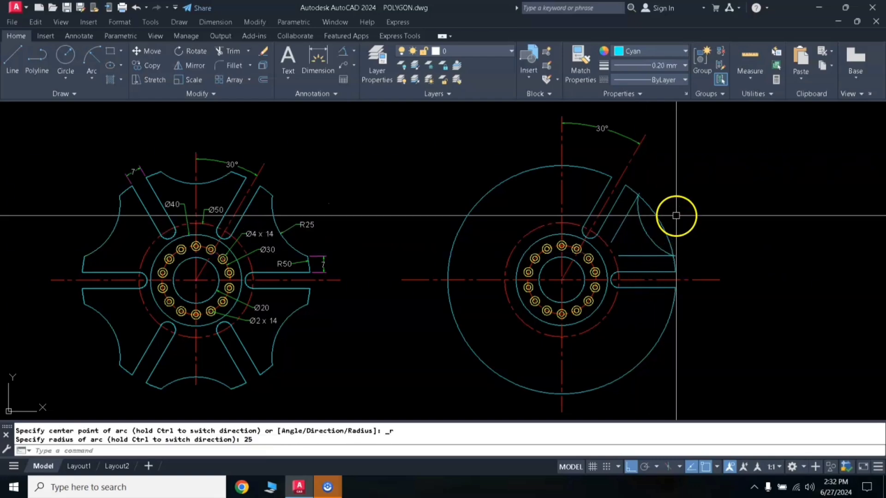
Erase the two offset construction lines between the inclined and horizontal slots.
{"action": "scroll", "coordinate": [676, 230], "scroll_direction": "up", "scroll_amount": 4}
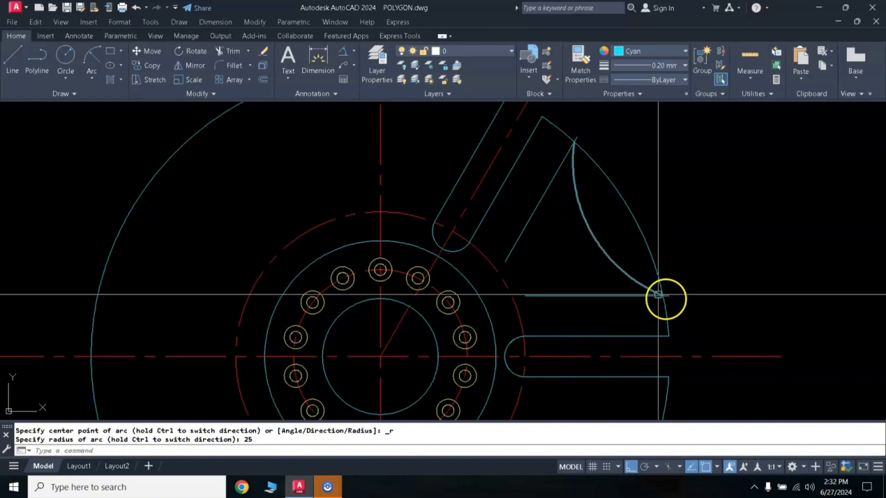
{"action": "scroll", "coordinate": [603, 251], "scroll_direction": "down", "scroll_amount": 4}
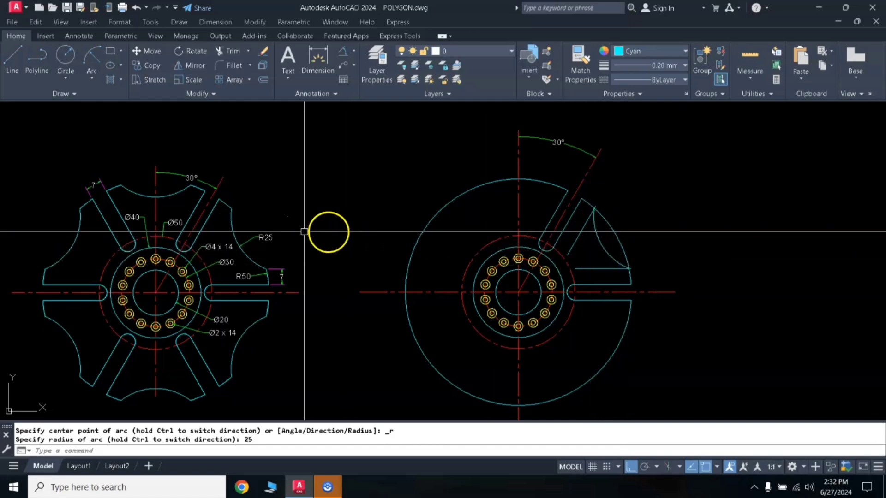
{"action": "scroll", "coordinate": [632, 227], "scroll_direction": "up", "scroll_amount": 2}
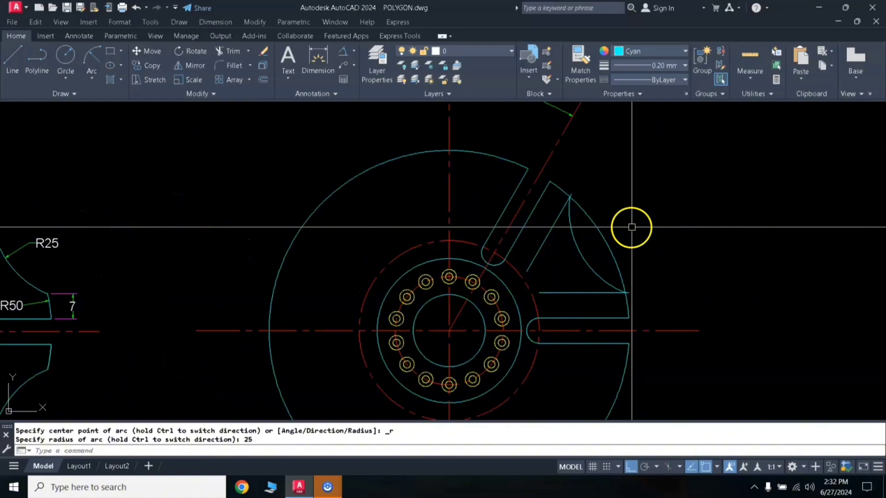
{"action": "left_click", "coordinate": [545, 249]}
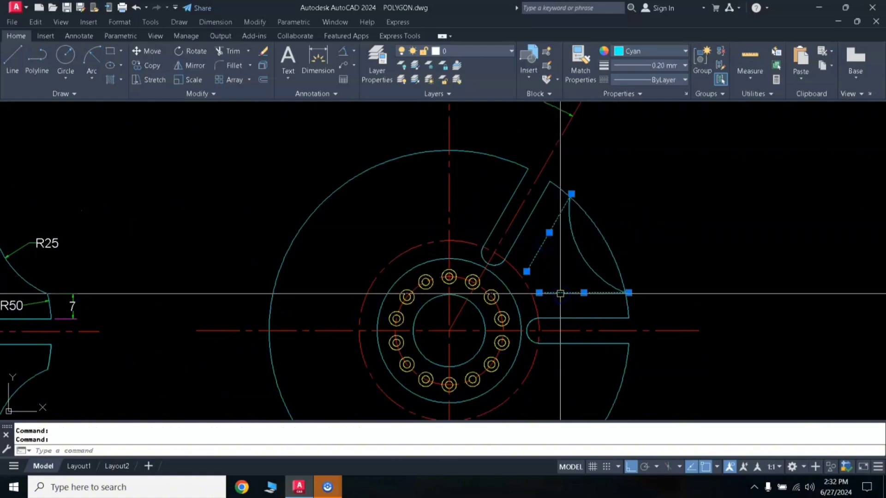
{"action": "key", "text": "Return"}
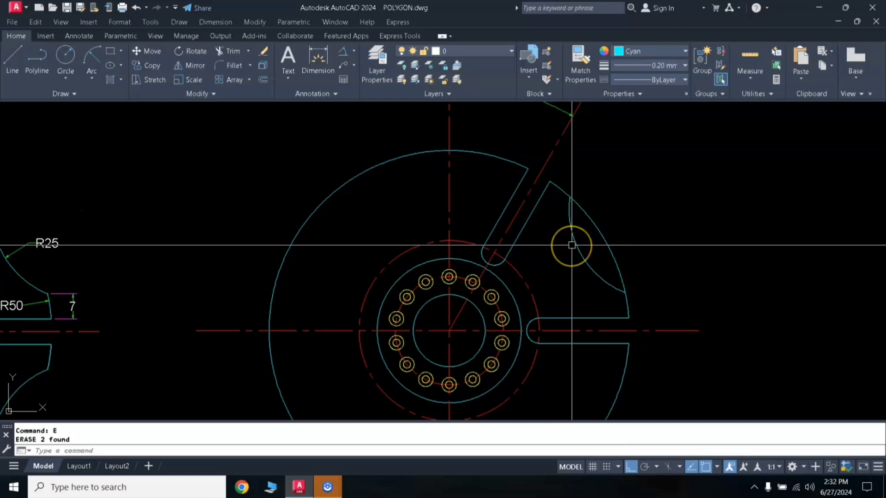
Trim away the outer circle segment spanning the radius 25 arc to open the scallop.
{"action": "type", "text": "tr"}
{"action": "key", "text": "Return"}
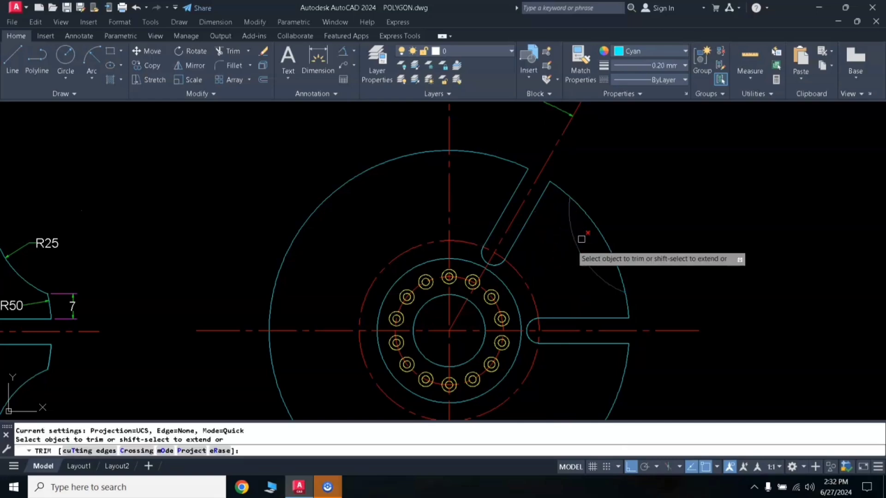
{"action": "left_click", "coordinate": [600, 228]}
{"action": "left_click", "coordinate": [601, 229]}
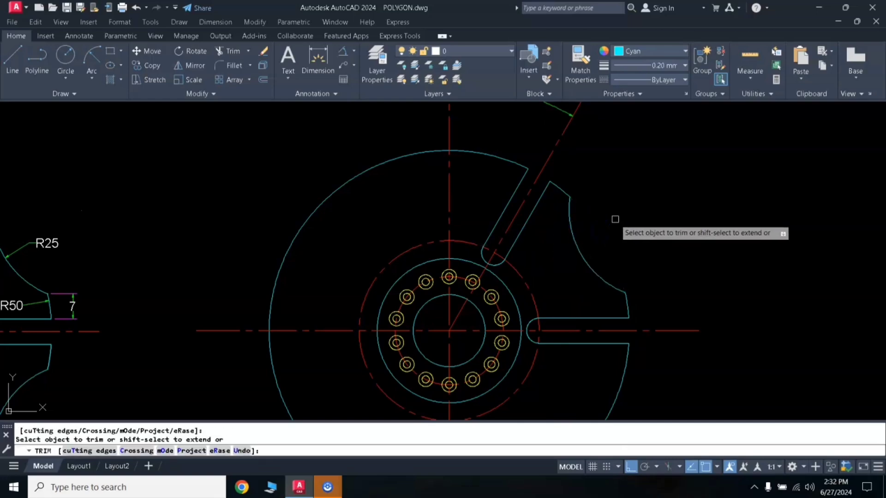
{"action": "key", "text": "Escape"}
Polar-array both slots, the radius 25 scallop and its two short rim arcs around the wheel centre, with 6 items filling 360°.
{"action": "scroll", "coordinate": [615, 218], "scroll_direction": "down", "scroll_amount": 5}
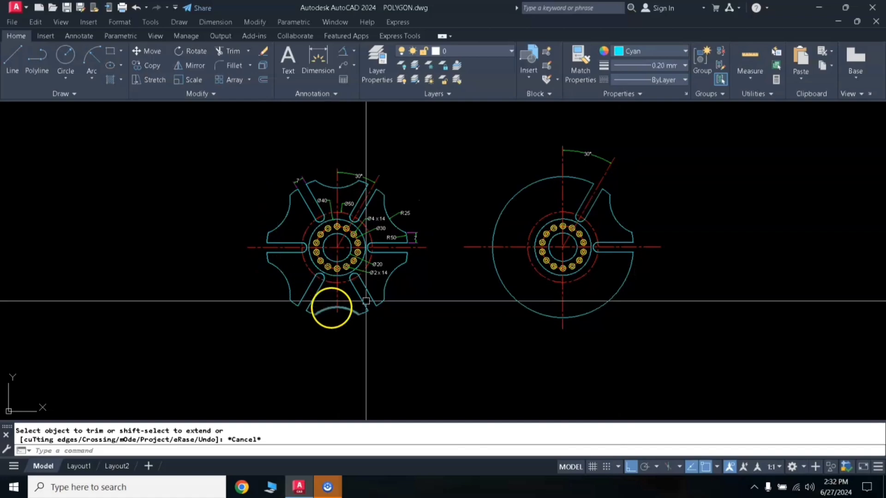
{"action": "scroll", "coordinate": [628, 251], "scroll_direction": "up", "scroll_amount": 3}
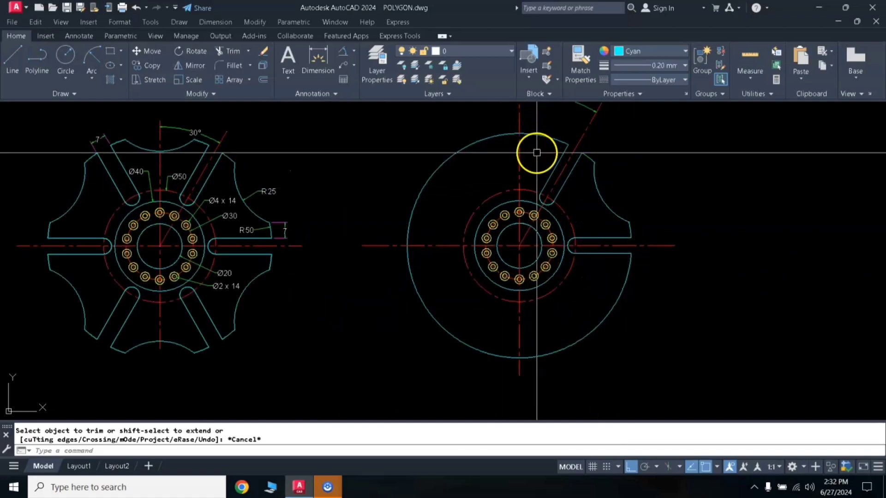
{"action": "left_click", "coordinate": [533, 120]}
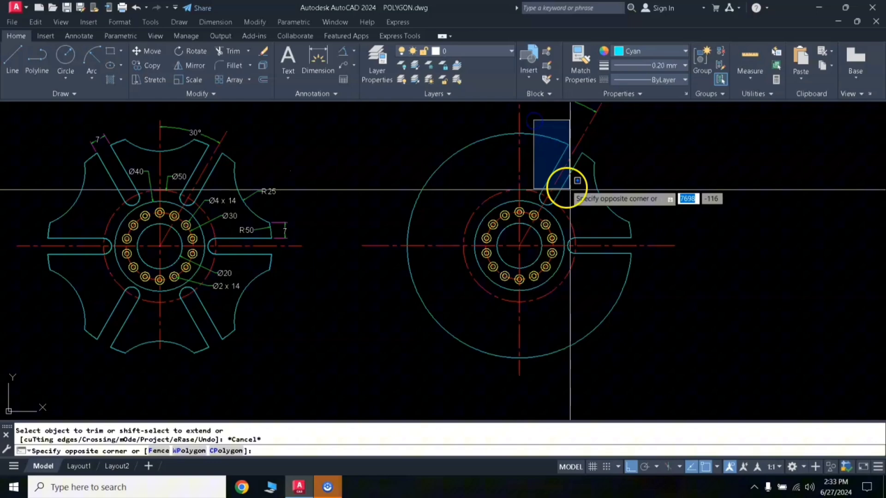
{"action": "left_click", "coordinate": [590, 207]}
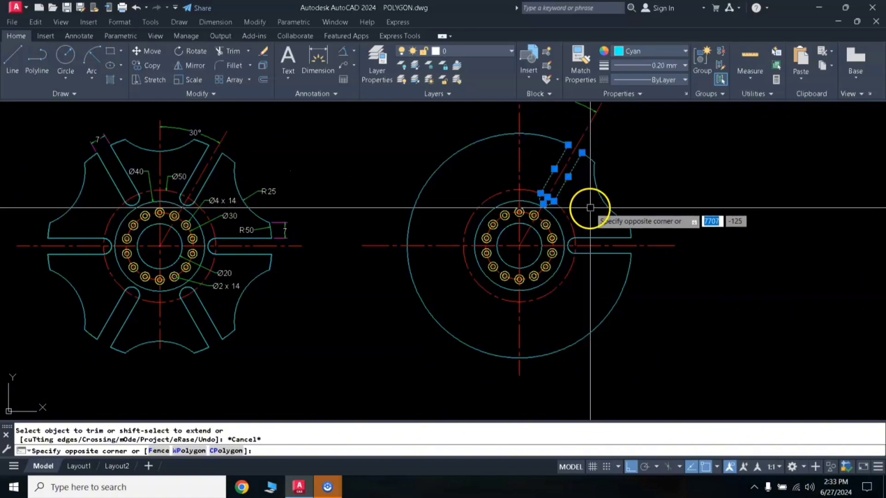
{"action": "left_click", "coordinate": [590, 158]}
{"action": "left_click", "coordinate": [598, 198]}
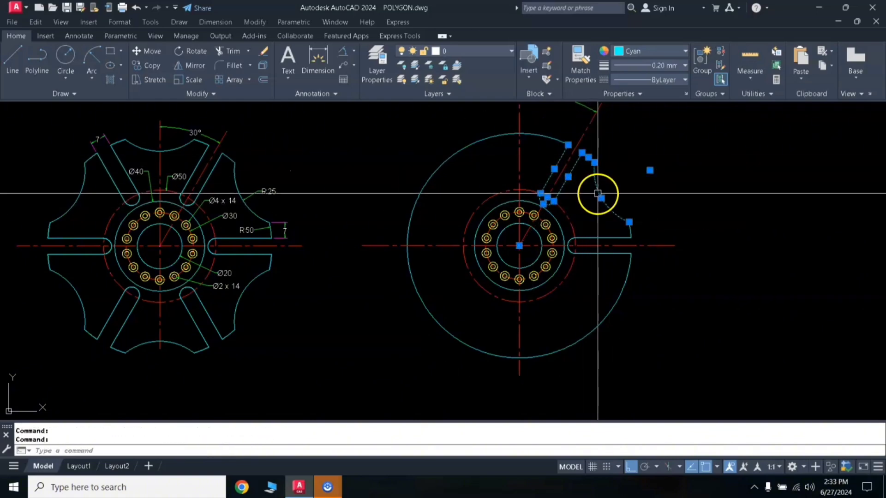
{"action": "left_click", "coordinate": [595, 226]}
{"action": "left_click", "coordinate": [633, 253]}
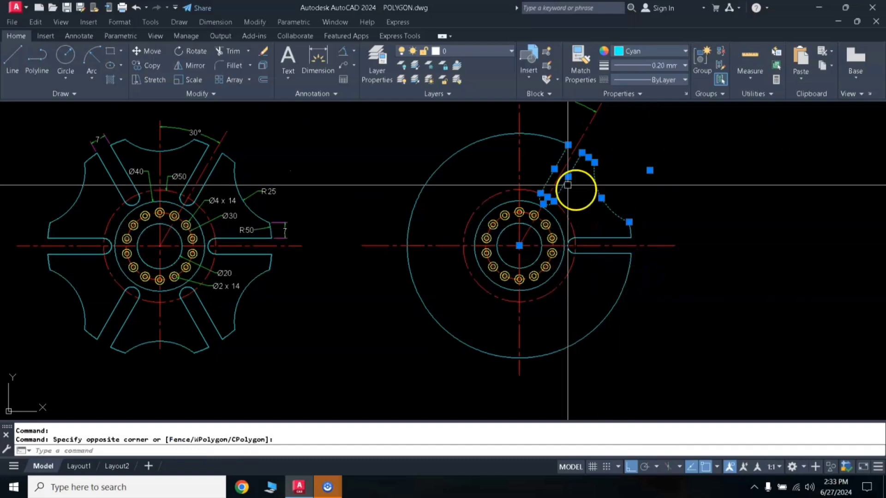
{"action": "left_click", "coordinate": [579, 251]}
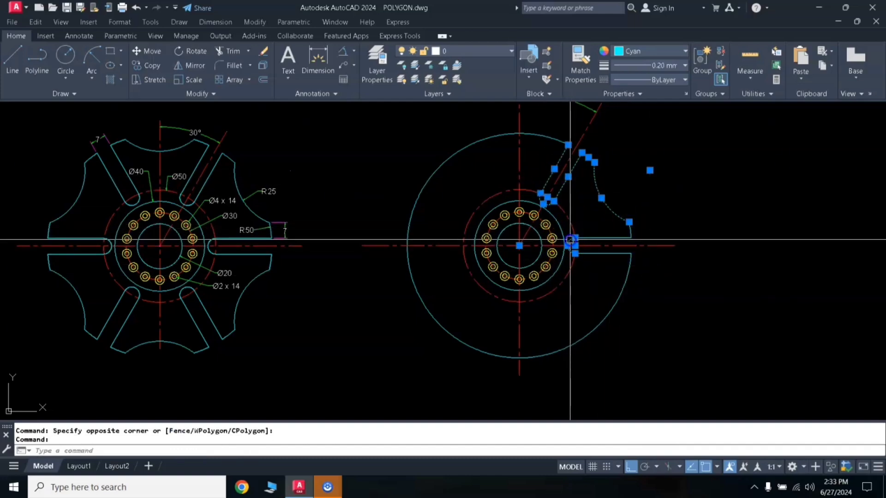
{"action": "left_click", "coordinate": [593, 254]}
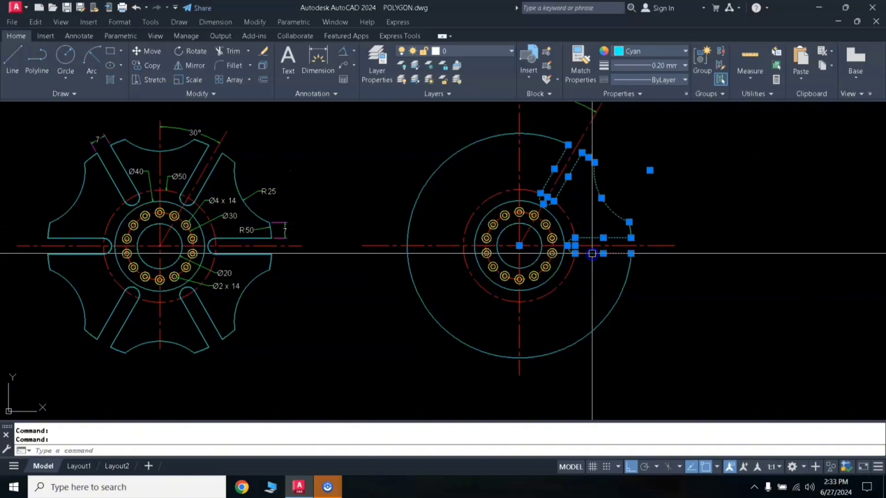
{"action": "left_click", "coordinate": [614, 129]}
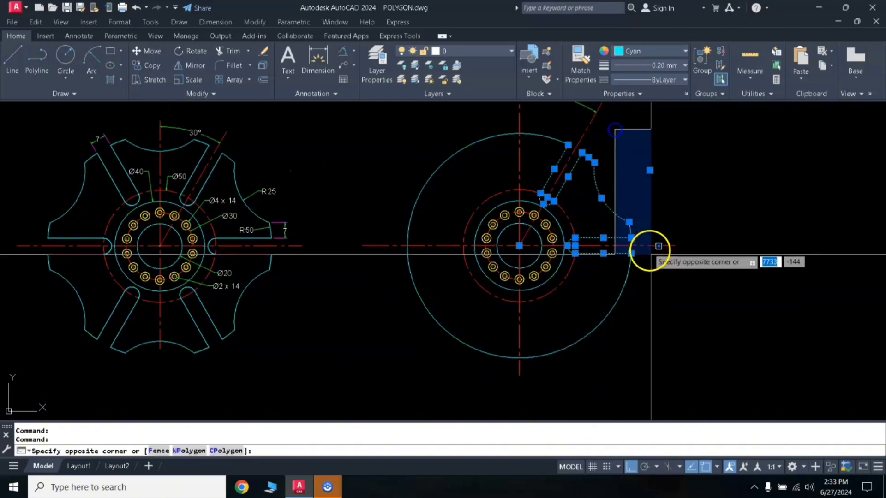
{"action": "left_click", "coordinate": [651, 248]}
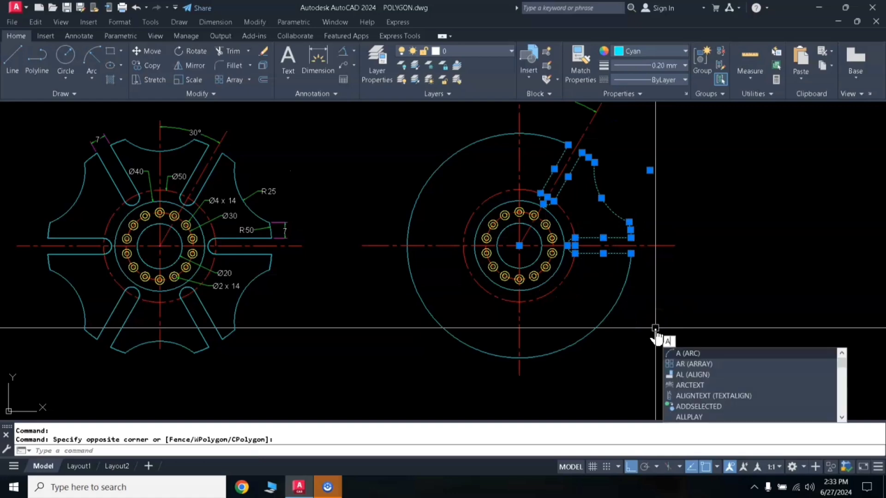
{"action": "key", "text": "Return"}
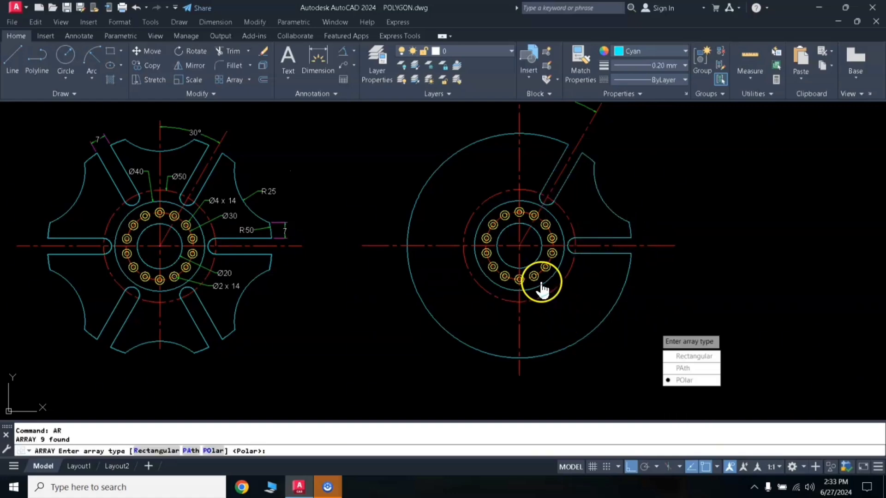
{"action": "left_click", "coordinate": [689, 383]}
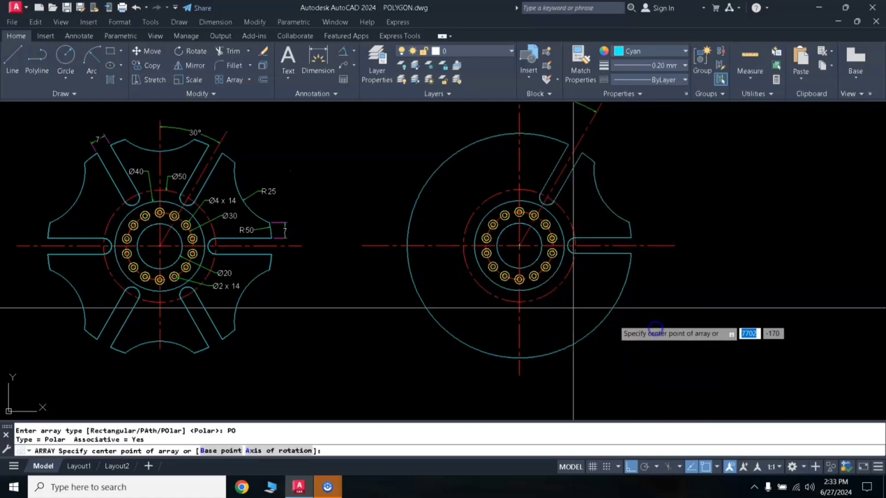
{"action": "left_click", "coordinate": [519, 246]}
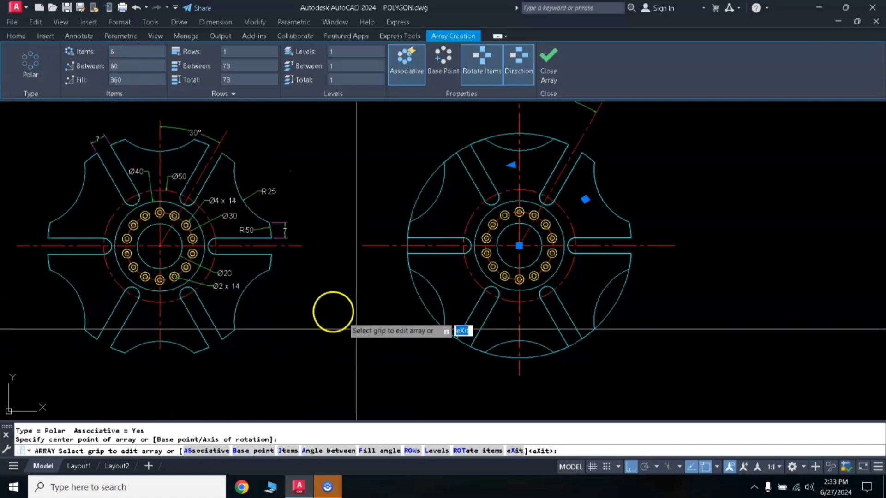
{"action": "key", "text": "Return"}
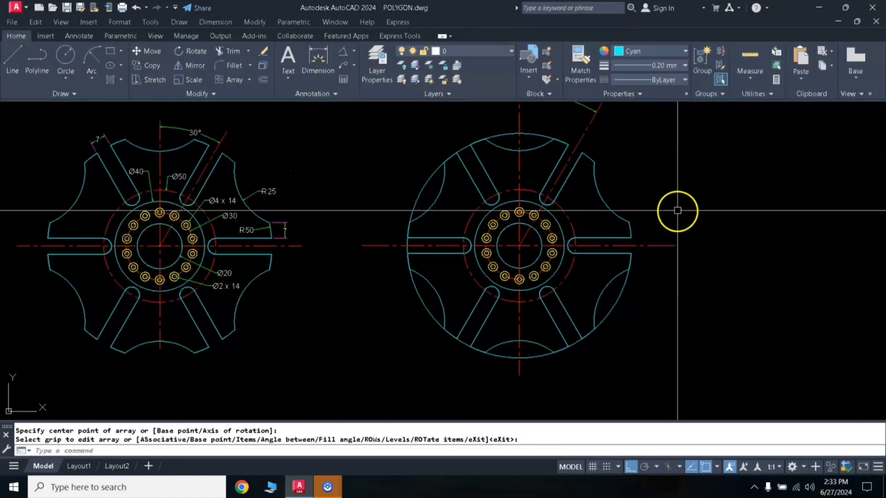
Trim the leftover outer circle segments across all arrayed slot mouths and scallops to open the wheel outline.
{"action": "type", "text": "tr"}
{"action": "key", "text": "Return"}
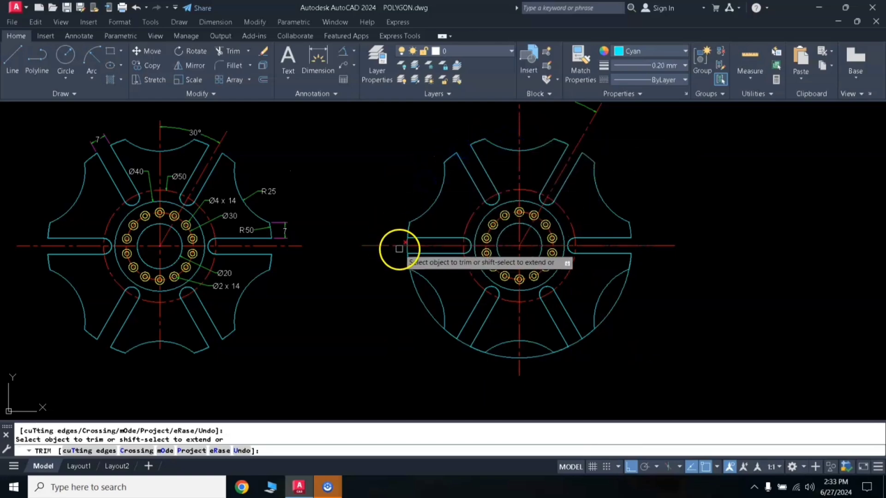
{"action": "scroll", "coordinate": [408, 252], "scroll_direction": "up", "scroll_amount": 2}
{"action": "scroll", "coordinate": [408, 252], "scroll_direction": "up", "scroll_amount": 2}
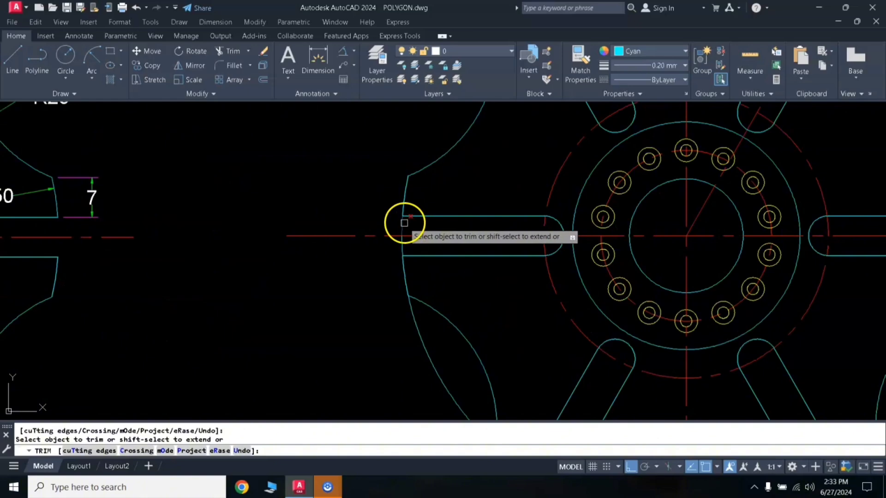
{"action": "left_click", "coordinate": [404, 223]}
{"action": "scroll", "coordinate": [399, 246], "scroll_direction": "down", "scroll_amount": 2}
{"action": "left_click", "coordinate": [416, 317]}
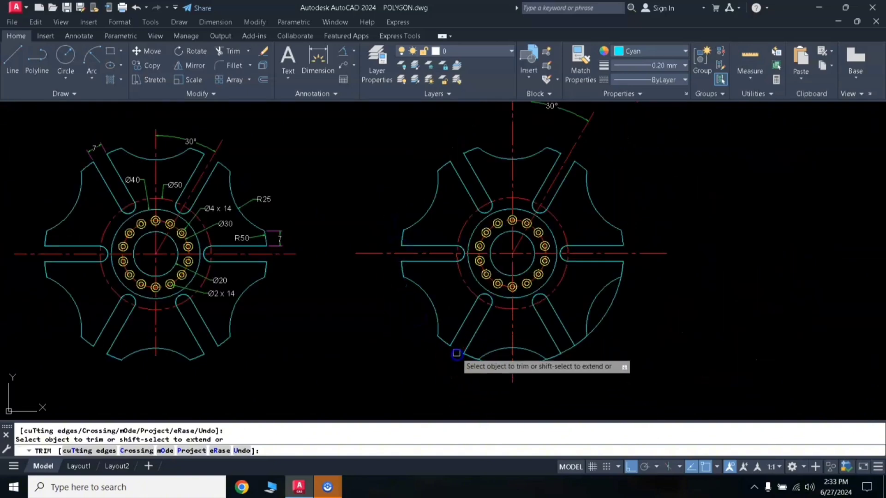
{"action": "left_click", "coordinate": [486, 369]}
{"action": "left_click", "coordinate": [527, 371]}
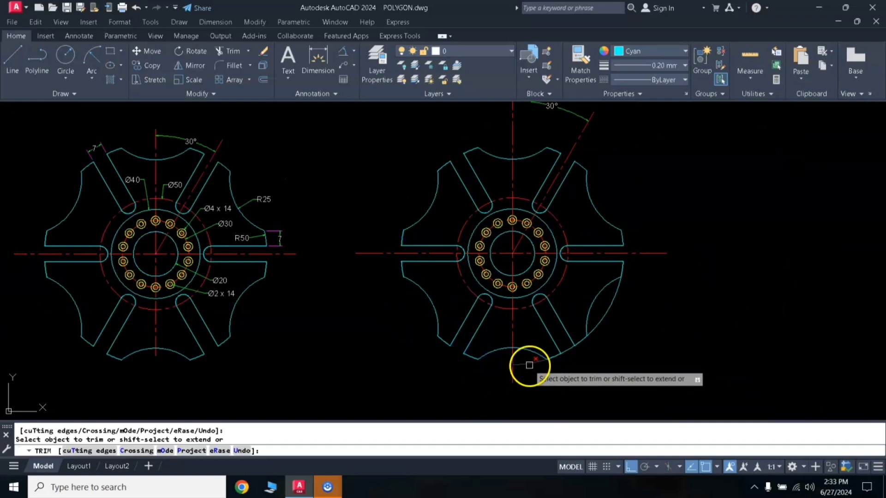
{"action": "left_click", "coordinate": [569, 355]}
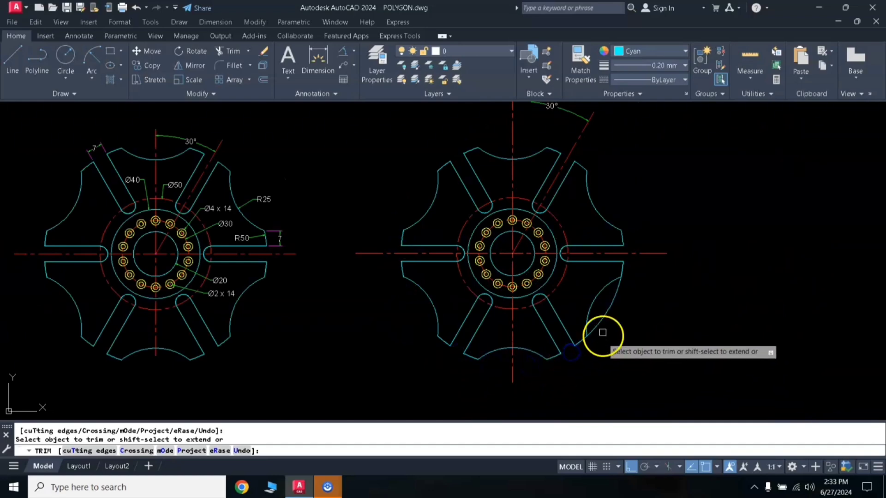
{"action": "left_click", "coordinate": [596, 313]}
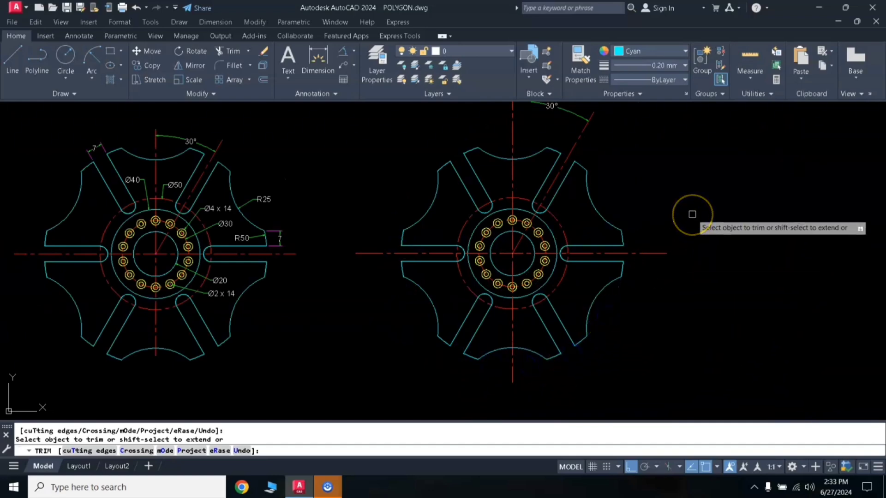
{"action": "key", "text": "Escape"}
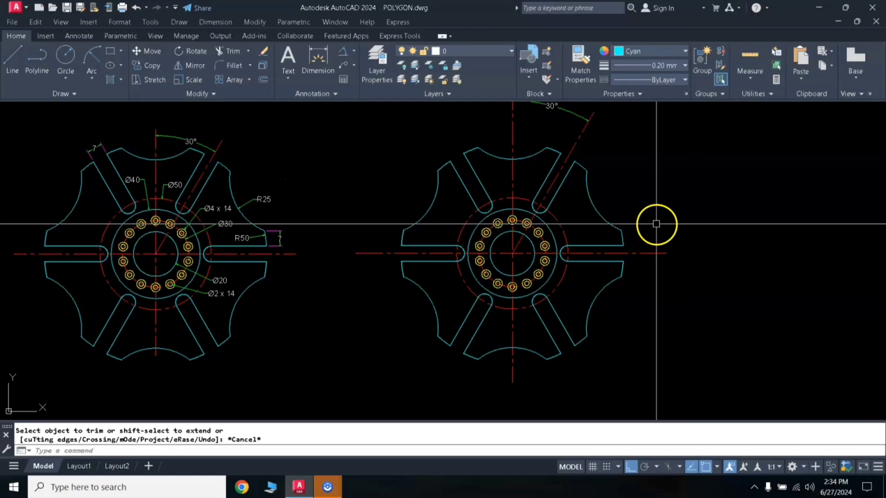
Add a vertical linear dimension between the right-hand scallop's lower end and the horizontal slot's upper edge, just outside the rim.
{"action": "middle_click_drag", "start_coordinate": [647, 213], "coordinate": [668, 235]}
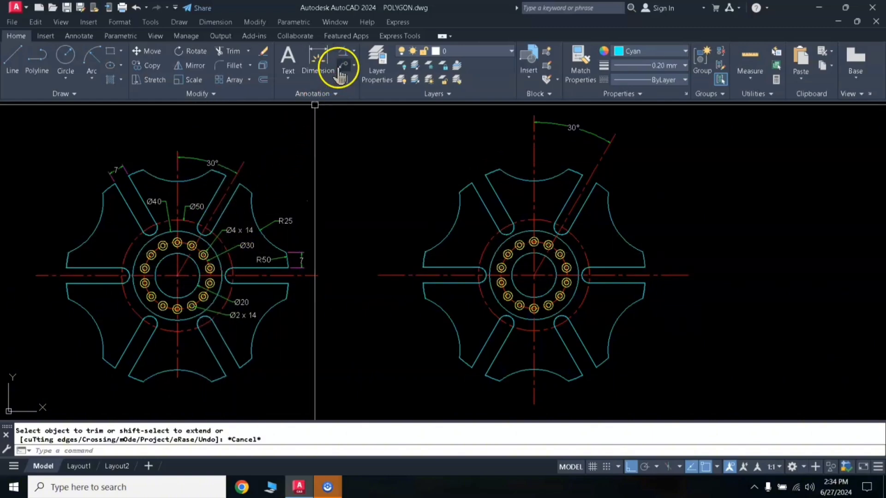
{"action": "left_click", "coordinate": [354, 53]}
{"action": "left_click", "coordinate": [367, 70]}
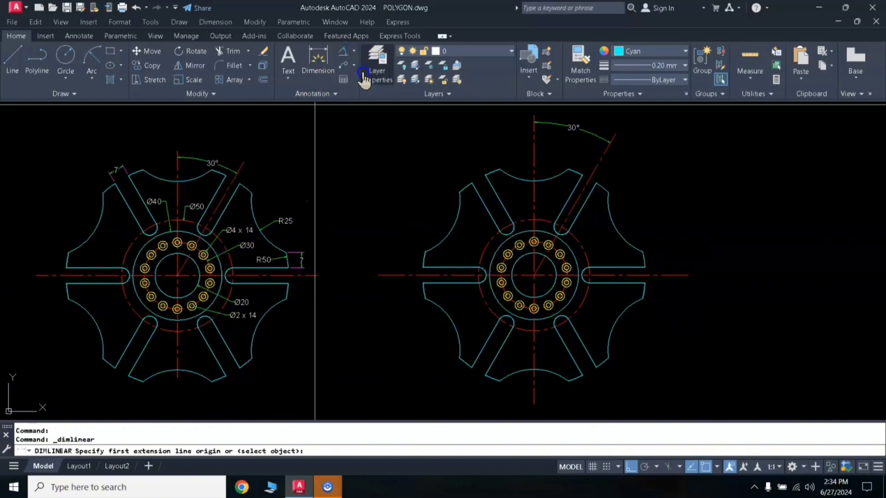
{"action": "left_click", "coordinate": [645, 253]}
{"action": "left_click", "coordinate": [656, 253]}
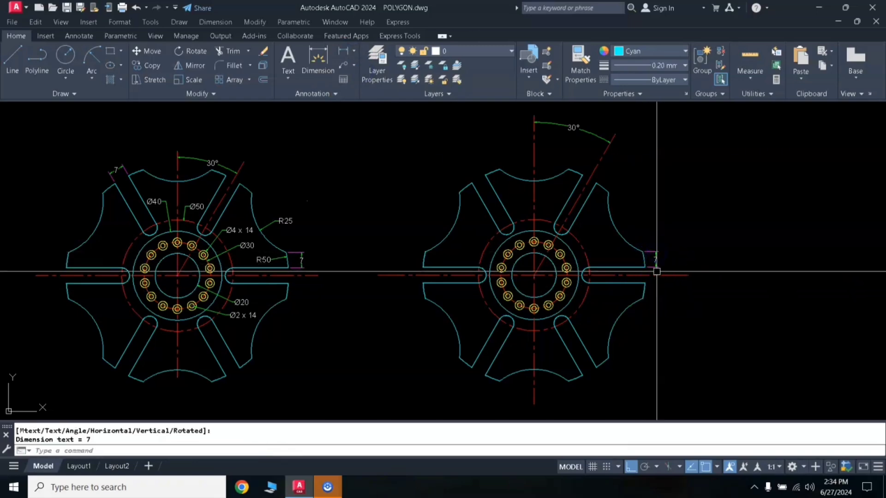
{"action": "left_click", "coordinate": [300, 263]}
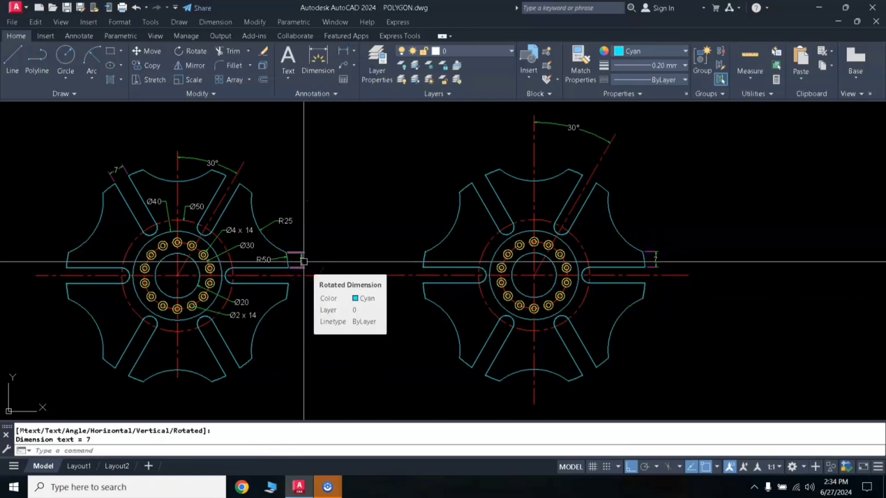
Add an aligned dimension across the mouth of the upper-left inclined slot, just outside the rim.
{"action": "left_click", "coordinate": [319, 43]}
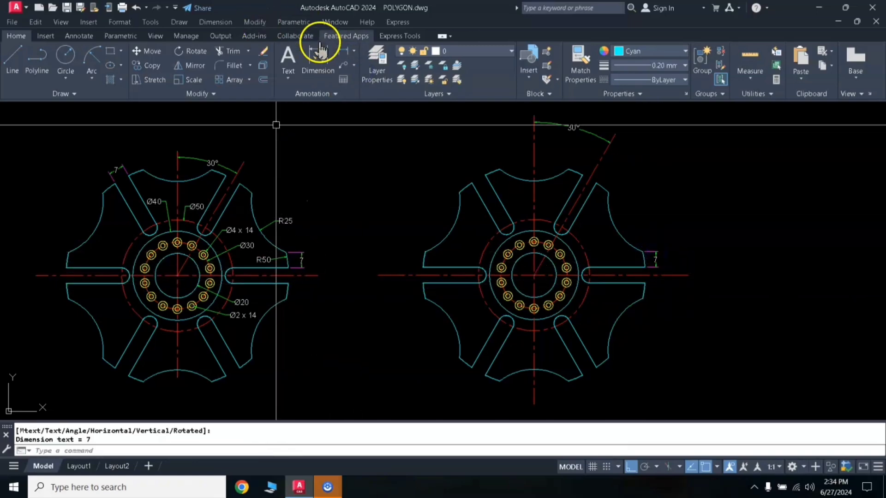
{"action": "left_click", "coordinate": [354, 52]}
{"action": "left_click", "coordinate": [367, 94]}
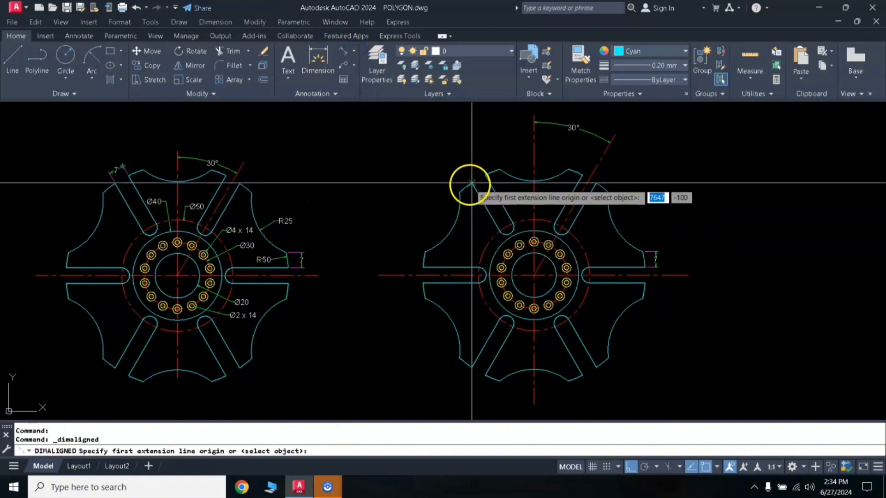
{"action": "left_click", "coordinate": [468, 184]}
{"action": "left_click", "coordinate": [484, 174]}
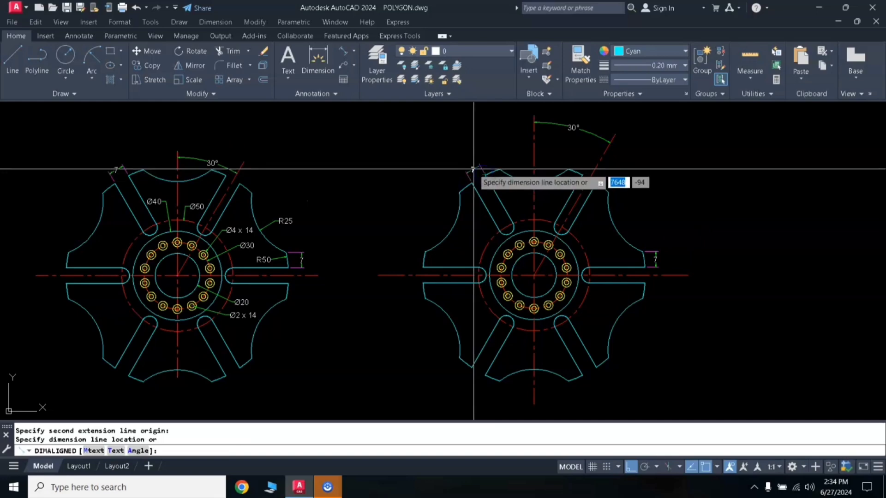
{"action": "left_click", "coordinate": [475, 167]}
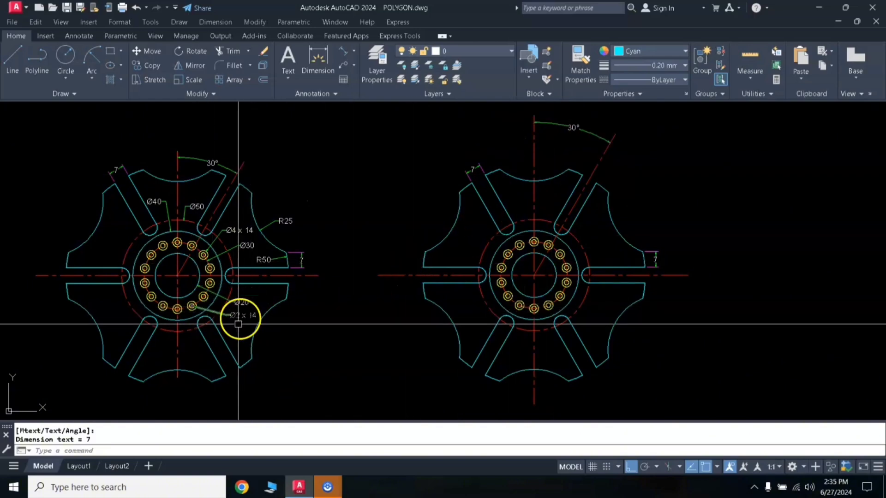
Add diameter dimensions to the dashed slot-end circle and the solid hub outer circle, placing both above the hub.
{"action": "left_click", "coordinate": [353, 54]}
{"action": "left_click", "coordinate": [361, 187]}
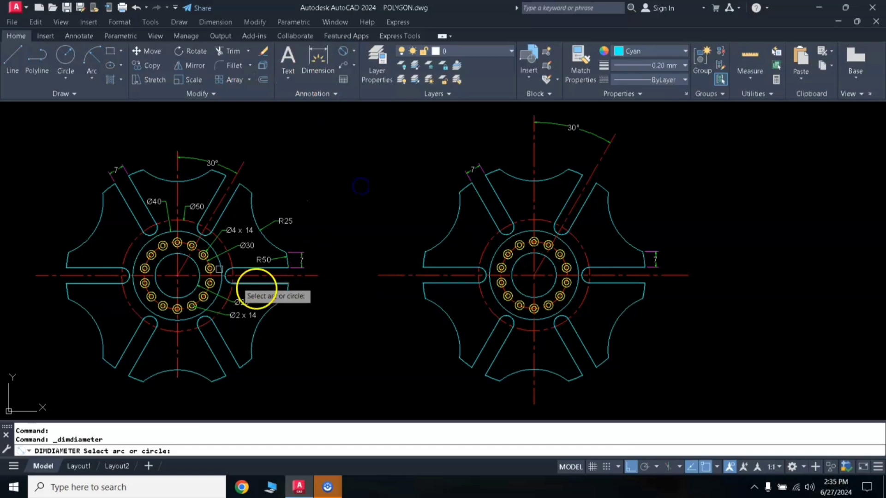
{"action": "left_click", "coordinate": [543, 218]}
{"action": "left_click", "coordinate": [546, 200]}
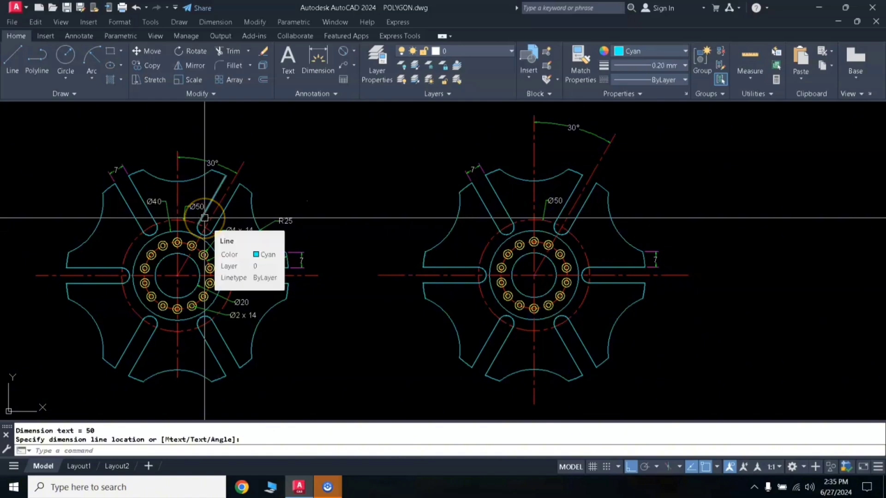
{"action": "key", "text": "space"}
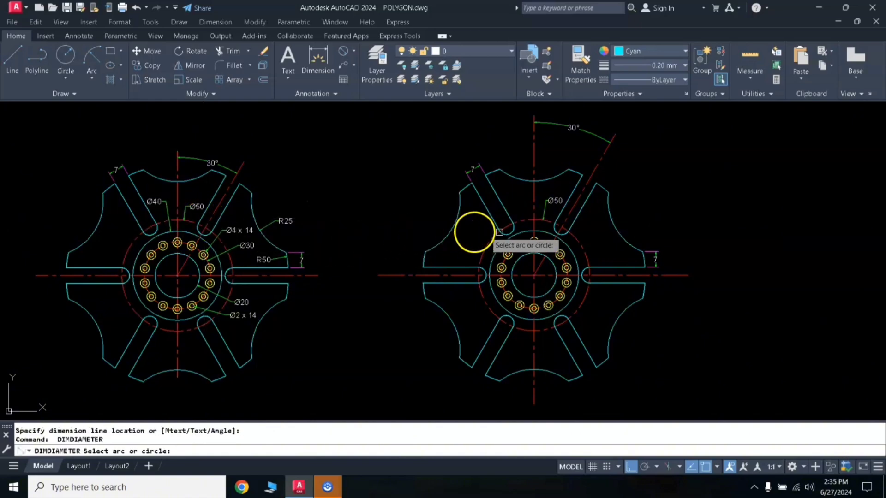
{"action": "left_click", "coordinate": [516, 234]}
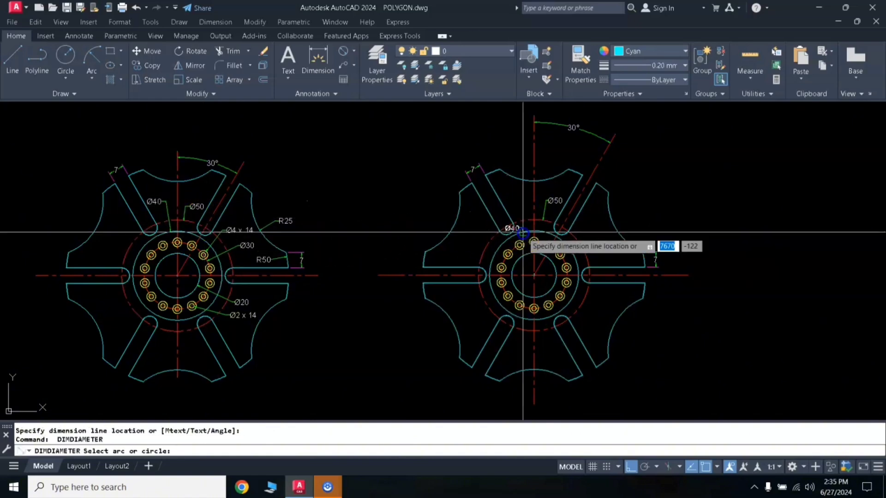
{"action": "left_click", "coordinate": [523, 207]}
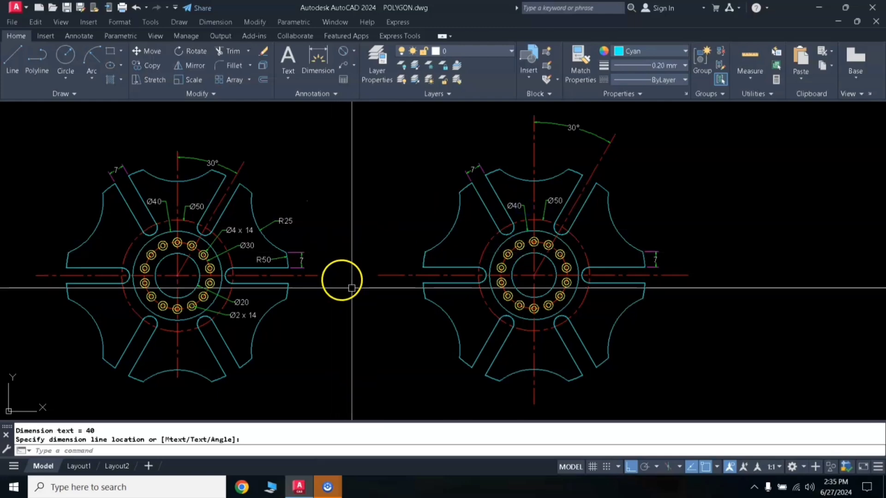
Try a diameter dimension on the short rim arc above the right-hand horizontal slot, and erase it.
{"action": "key", "text": "Return"}
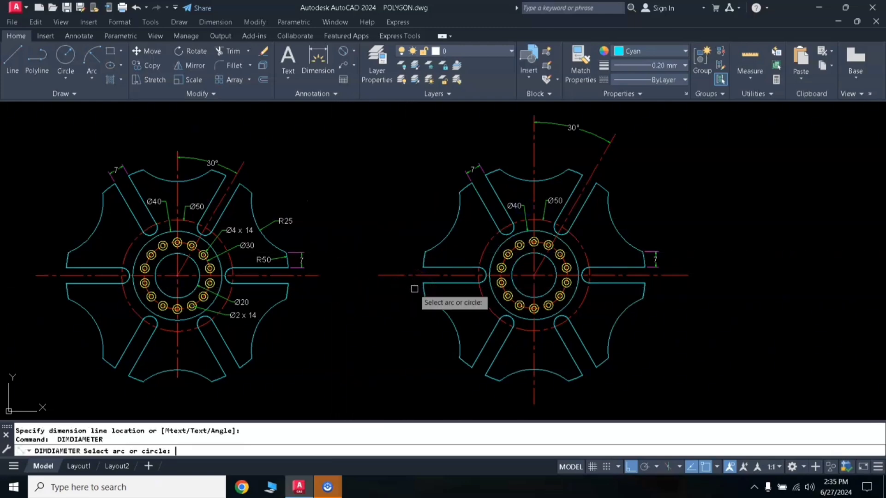
{"action": "left_click", "coordinate": [643, 261]}
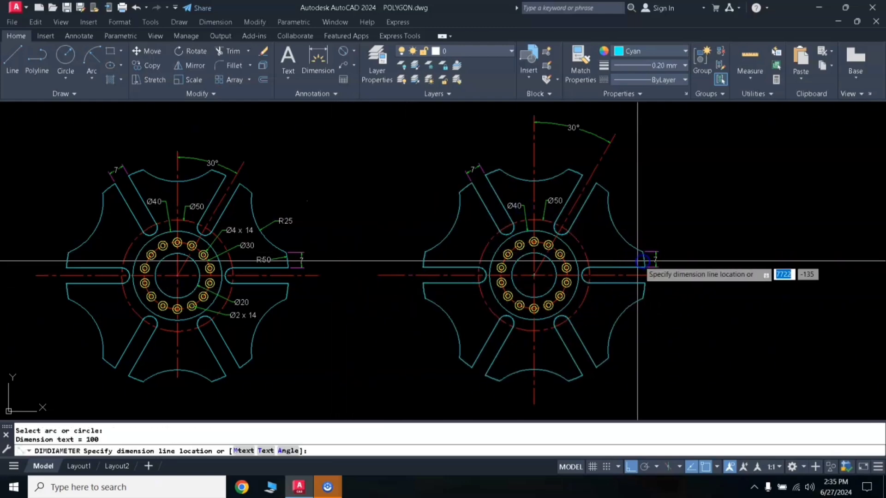
{"action": "left_click", "coordinate": [626, 260]}
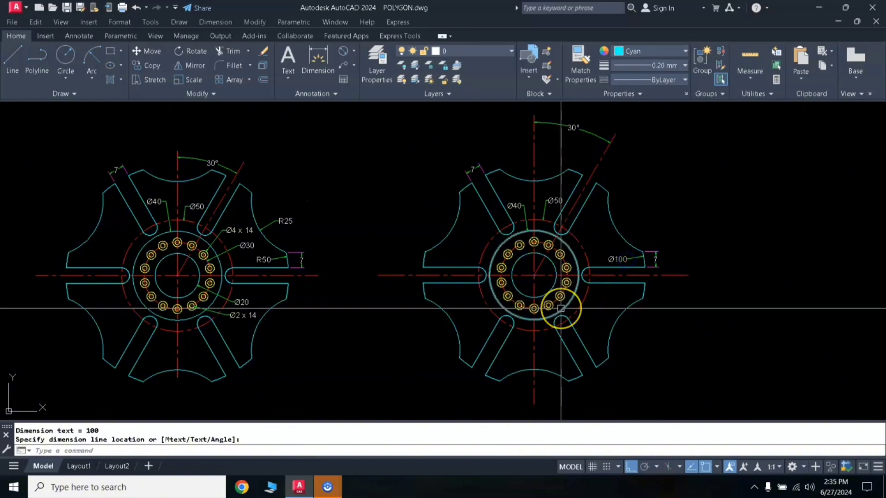
{"action": "left_click", "coordinate": [613, 261]}
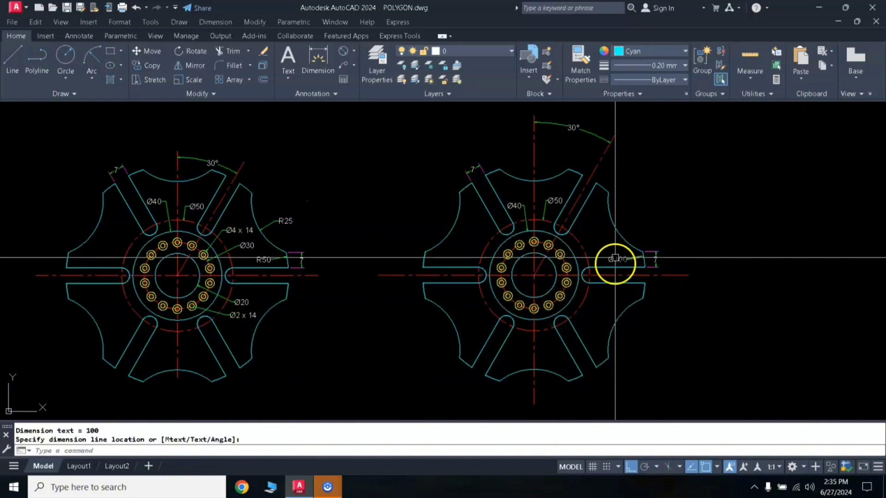
{"action": "type", "text": "e"}
{"action": "key", "text": "Return"}
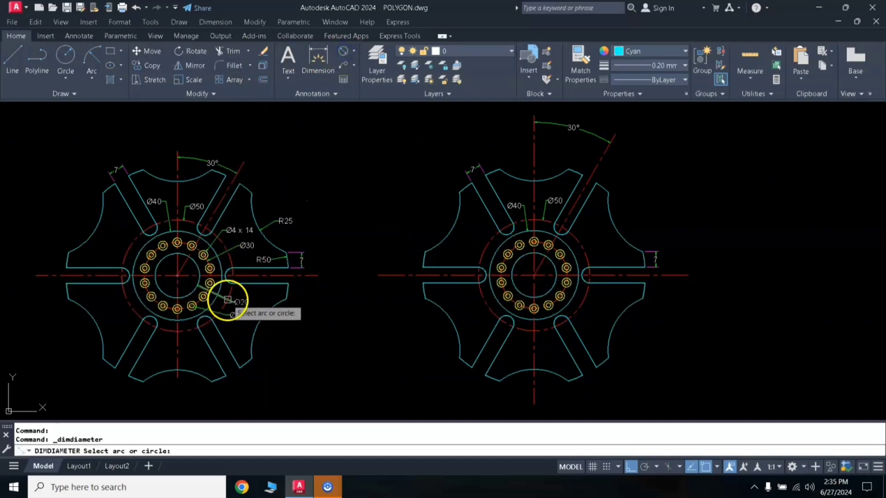
Add a diameter dimension to the central bore circle and a radius dimension to the short rim arc above the right-hand slot.
{"action": "left_click", "coordinate": [554, 283]}
{"action": "left_click", "coordinate": [596, 297]}
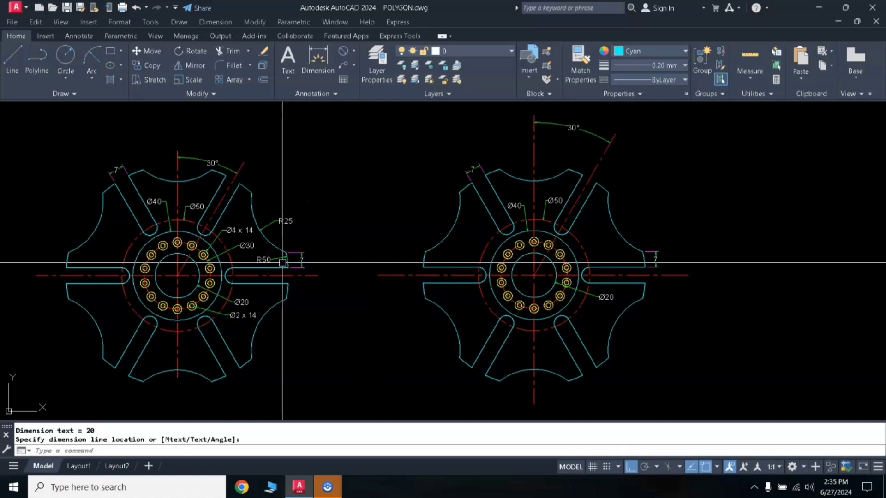
{"action": "left_click", "coordinate": [353, 53]}
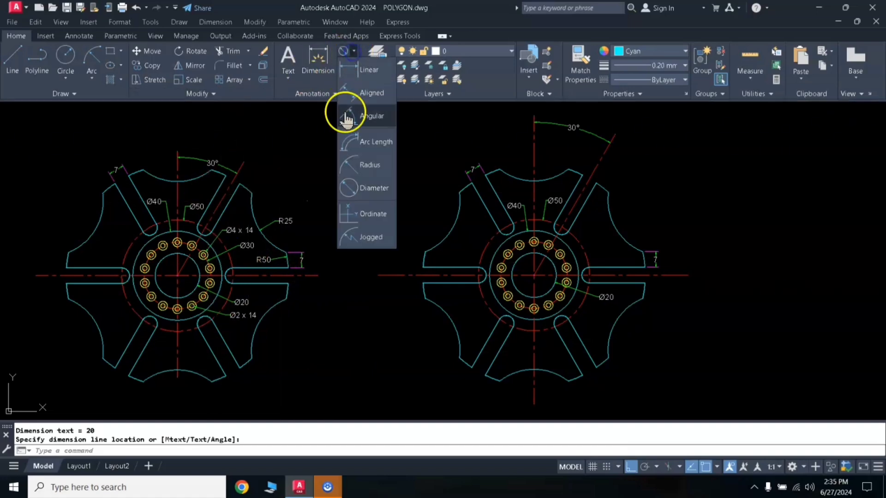
{"action": "left_click", "coordinate": [363, 170]}
{"action": "left_click", "coordinate": [640, 258]}
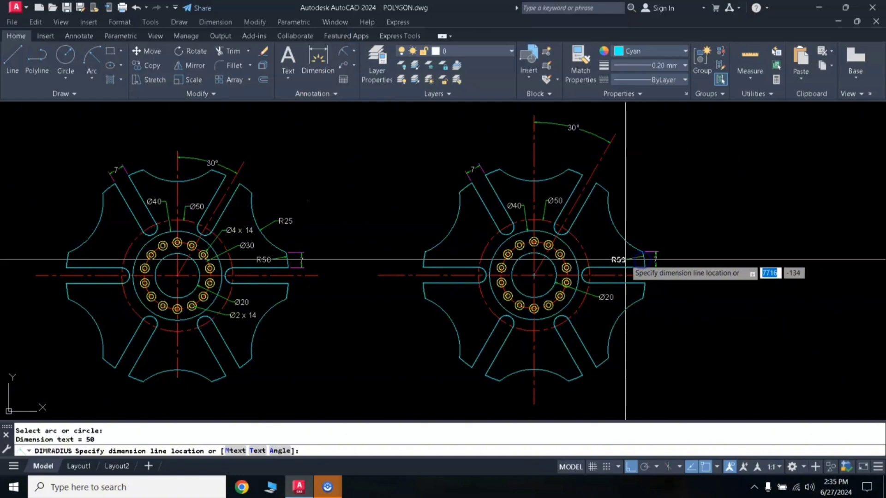
{"action": "left_click", "coordinate": [625, 260]}
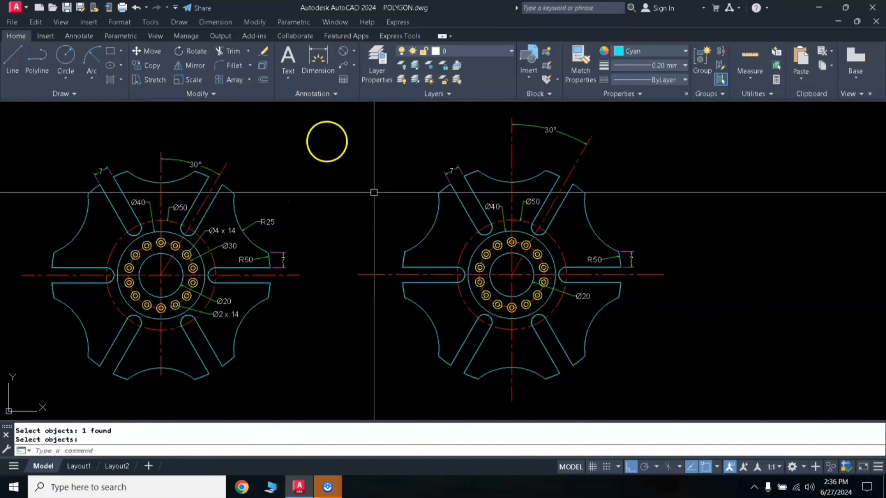
Add a diameter dimension to the dashed circle through the small holes, placed above the right-hand horizontal slot.
{"action": "left_click", "coordinate": [343, 54]}
{"action": "scroll", "coordinate": [559, 276], "scroll_direction": "up", "scroll_amount": 4}
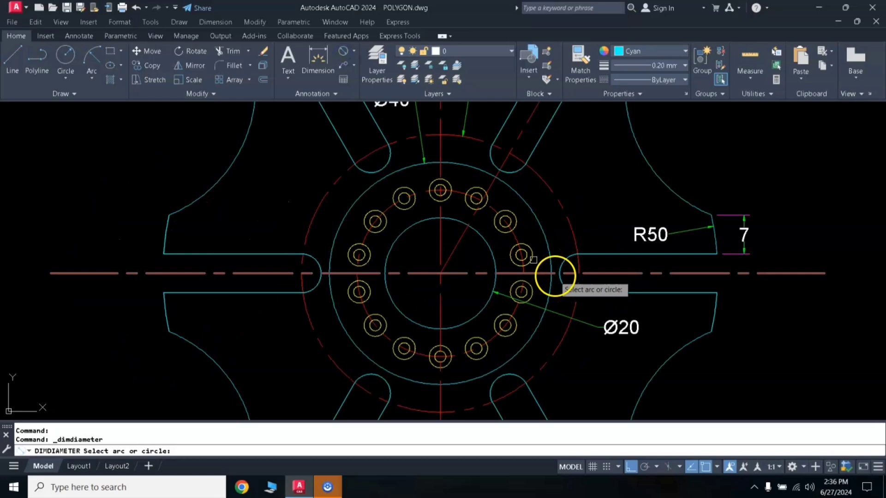
{"action": "left_click", "coordinate": [515, 234]}
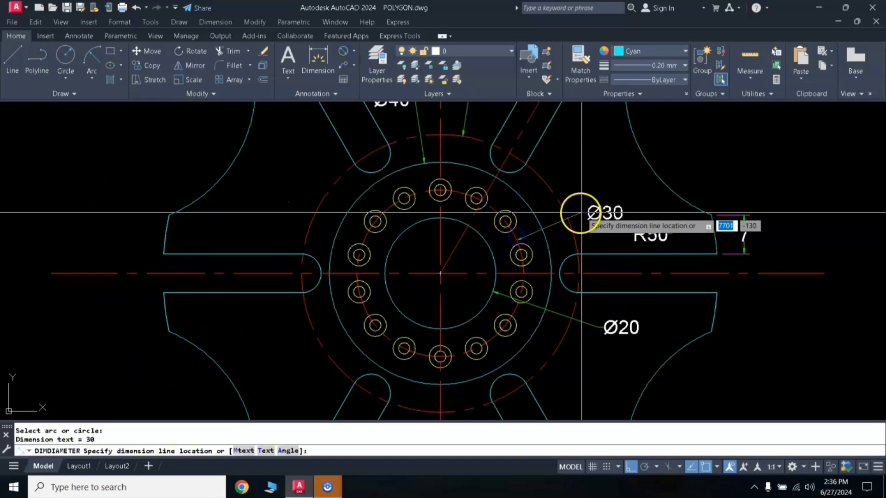
{"action": "scroll", "coordinate": [604, 204], "scroll_direction": "down", "scroll_amount": 2}
{"action": "middle_click_drag", "start_coordinate": [604, 203], "coordinate": [696, 198]}
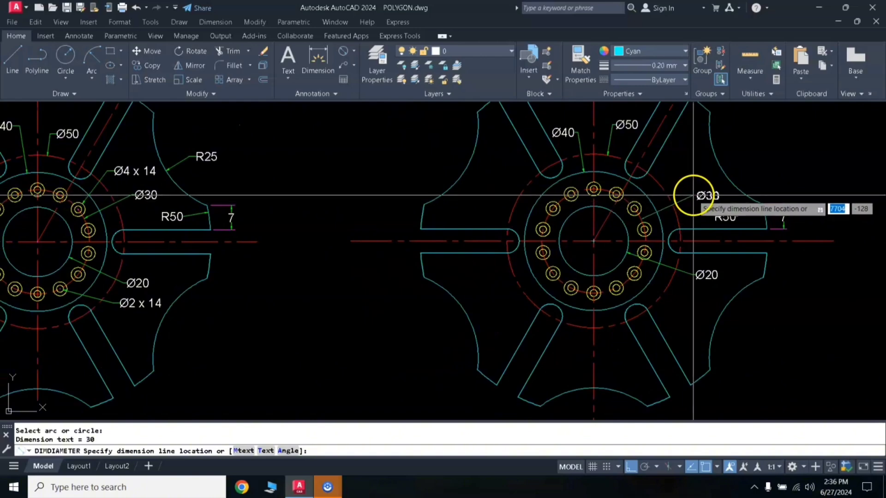
{"action": "left_click", "coordinate": [693, 195]}
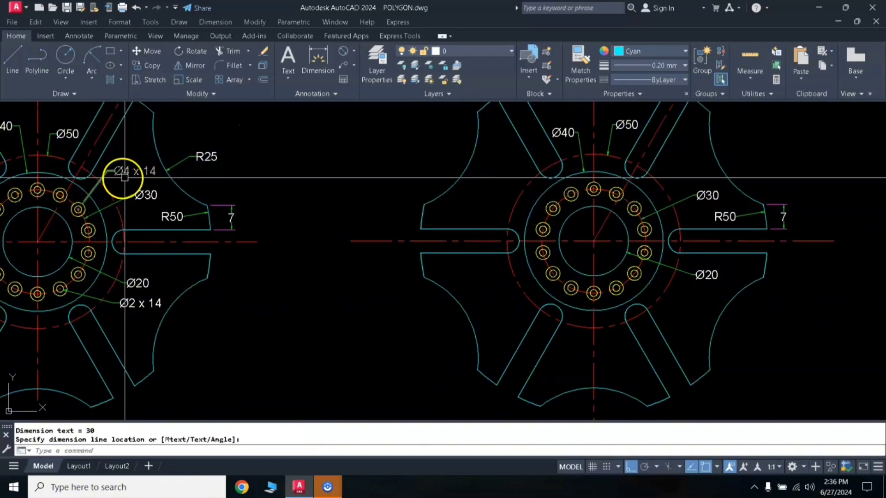
With Ortho off, add a leader from the upper-right small hole's outer circle with the annotation text %%C4 X 14.
{"action": "scroll", "coordinate": [148, 179], "scroll_direction": "down", "scroll_amount": 2}
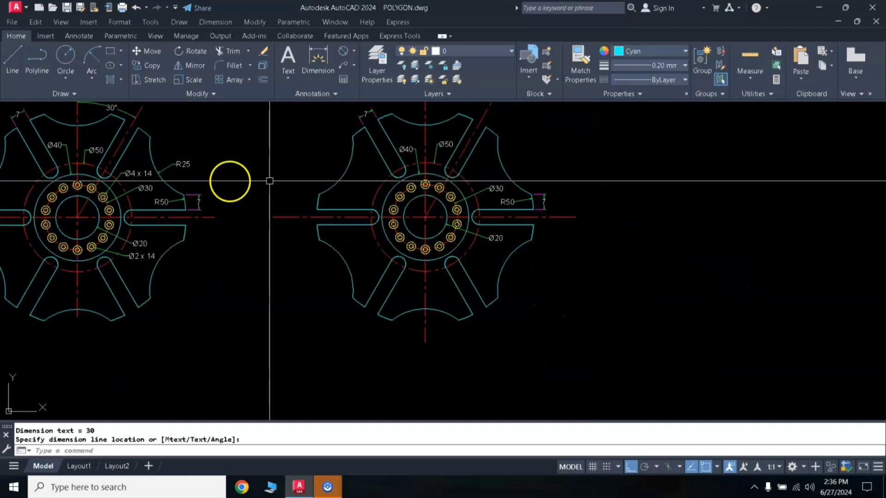
{"action": "scroll", "coordinate": [368, 187], "scroll_direction": "up", "scroll_amount": 2}
{"action": "middle_click_drag", "start_coordinate": [367, 187], "coordinate": [535, 185]}
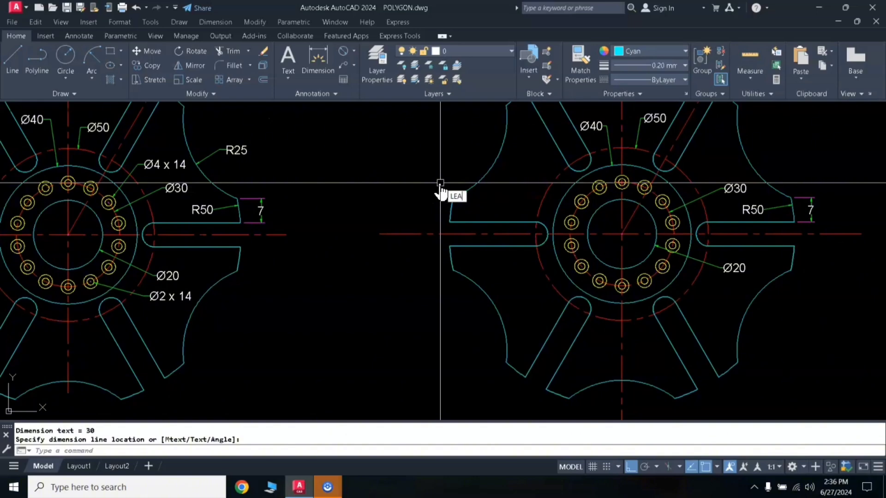
{"action": "type", "text": "D"}
{"action": "key", "text": "Return"}
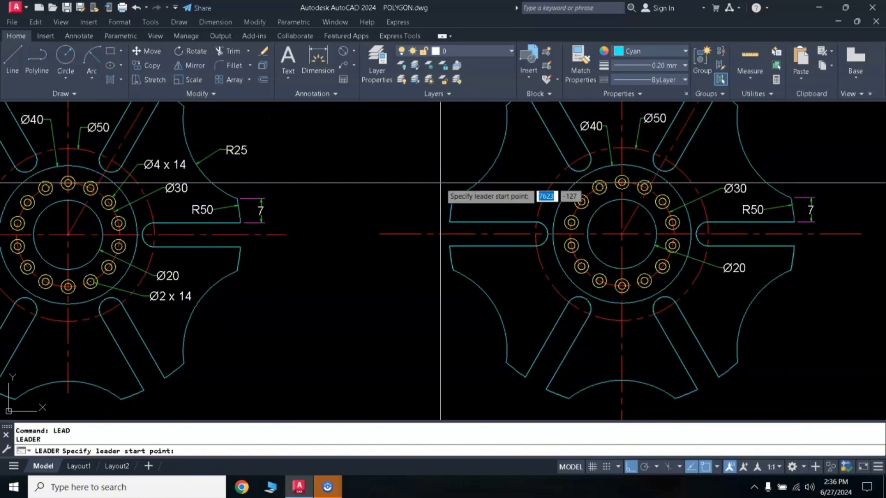
{"action": "left_click", "coordinate": [666, 194]}
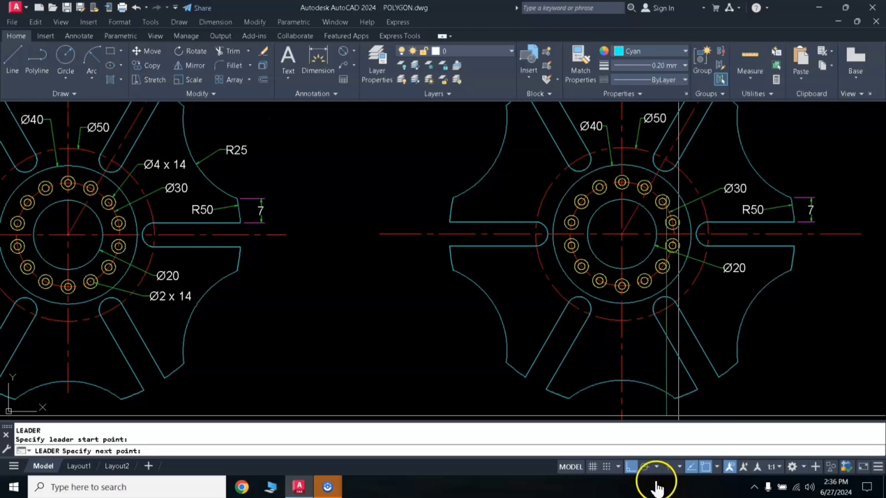
{"action": "left_click", "coordinate": [625, 472]}
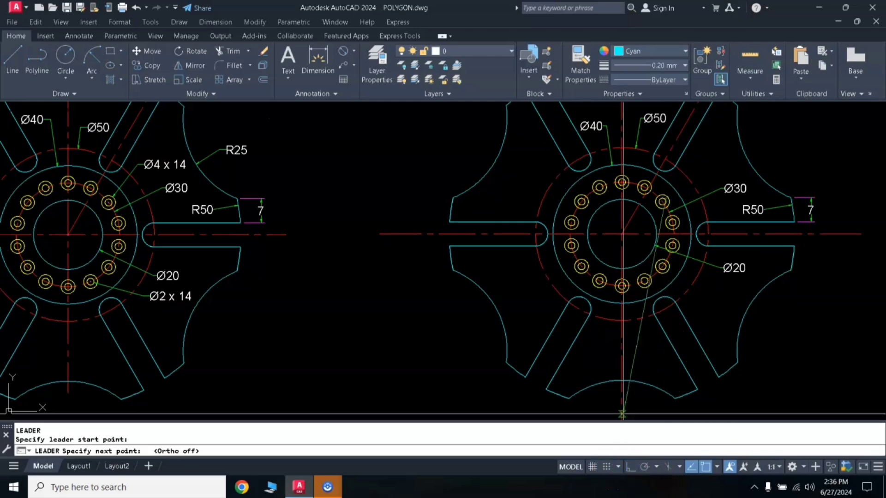
{"action": "left_click", "coordinate": [702, 165]}
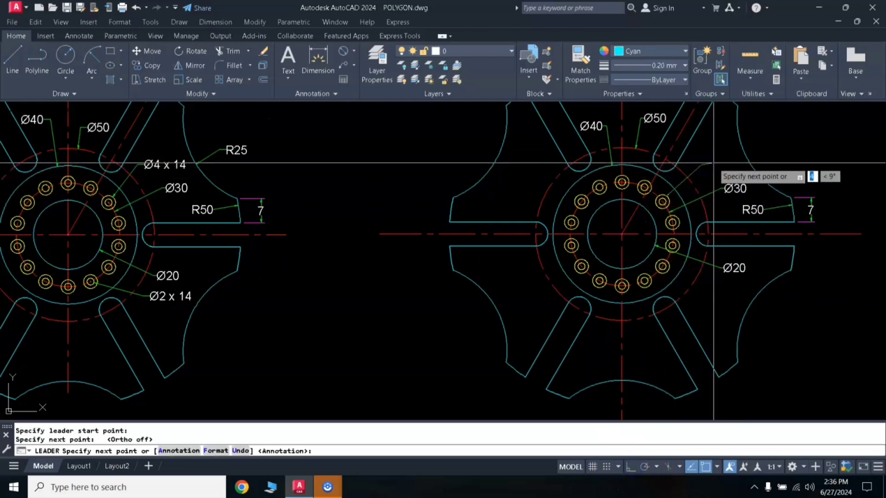
{"action": "left_click", "coordinate": [751, 187]}
{"action": "key", "text": "Return"}
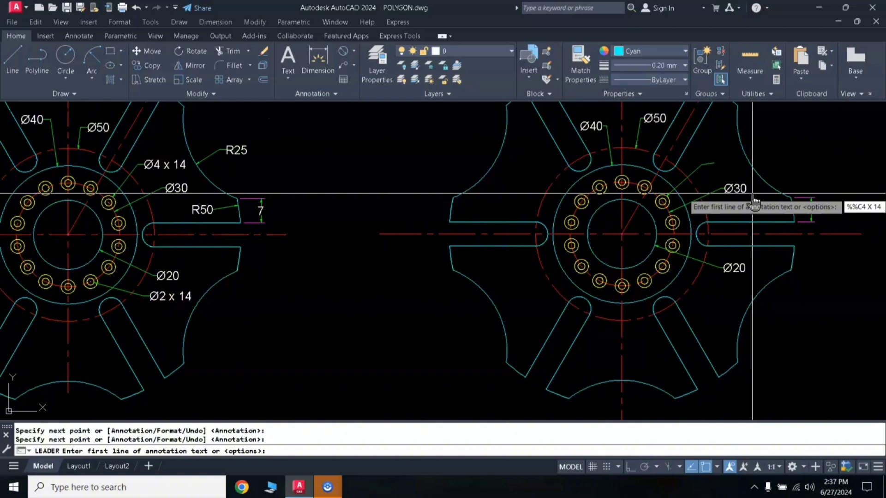
{"action": "key", "text": "Return"}
{"action": "key", "text": "Return"}
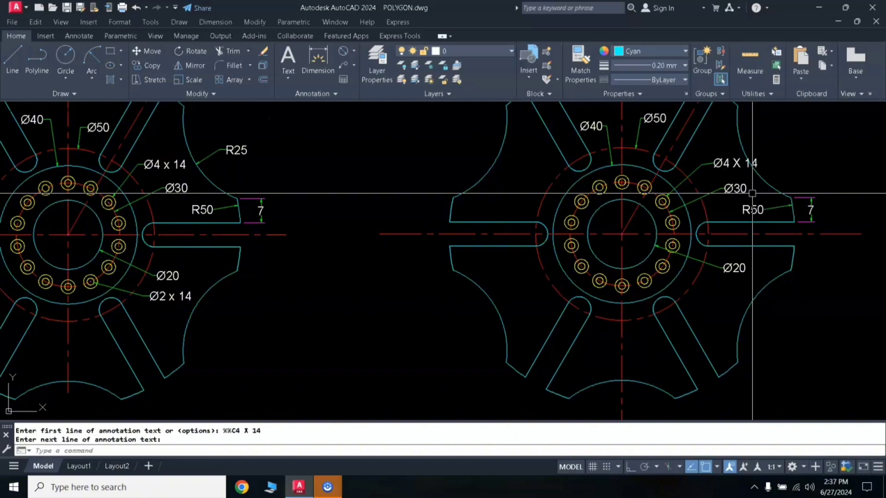
Stretch the Ø4 X 14 leader note inward to shorten its landing line.
{"action": "left_click", "coordinate": [724, 165]}
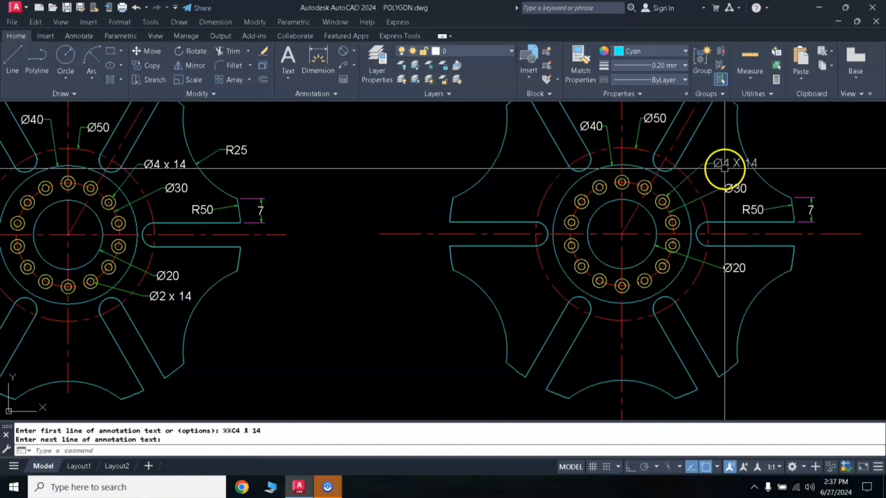
{"action": "left_click", "coordinate": [714, 163]}
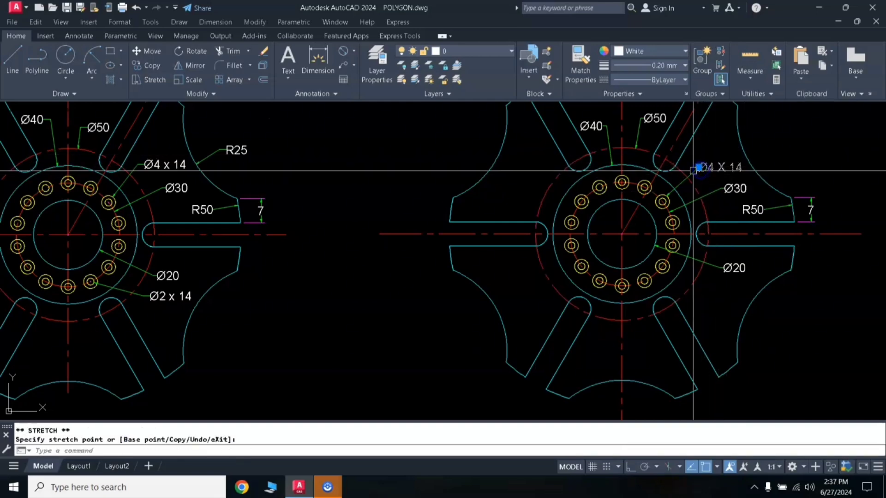
{"action": "left_click", "coordinate": [699, 168]}
{"action": "key", "text": "Escape"}
{"action": "key", "text": "Escape"}
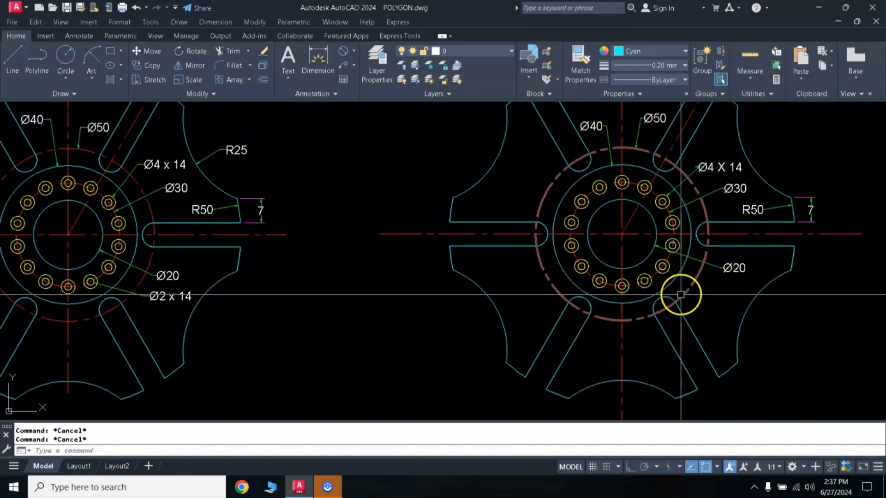
Add a leader from the lower-right small hole's inner circle with the annotation text %%C2 X 14.
{"action": "scroll", "coordinate": [681, 295], "scroll_direction": "up", "scroll_amount": 2}
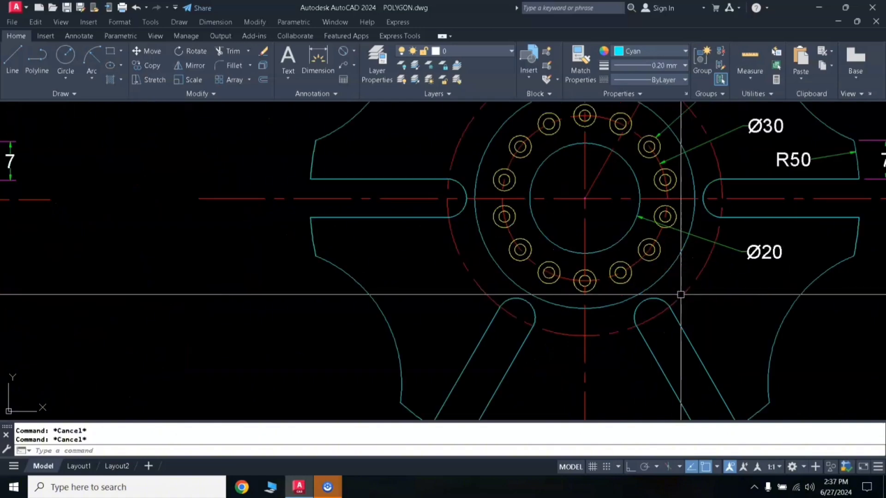
{"action": "left_click", "coordinate": [654, 254]}
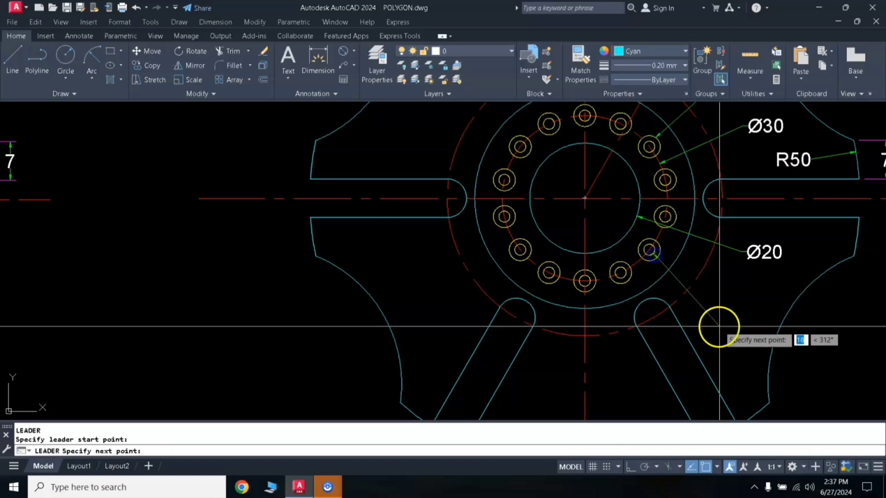
{"action": "left_click", "coordinate": [732, 306]}
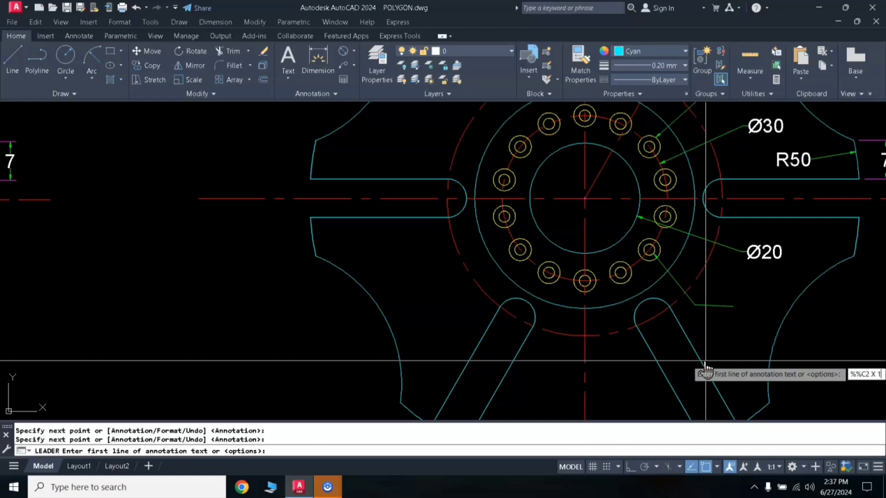
{"action": "key", "text": "Return"}
{"action": "key", "text": "Return"}
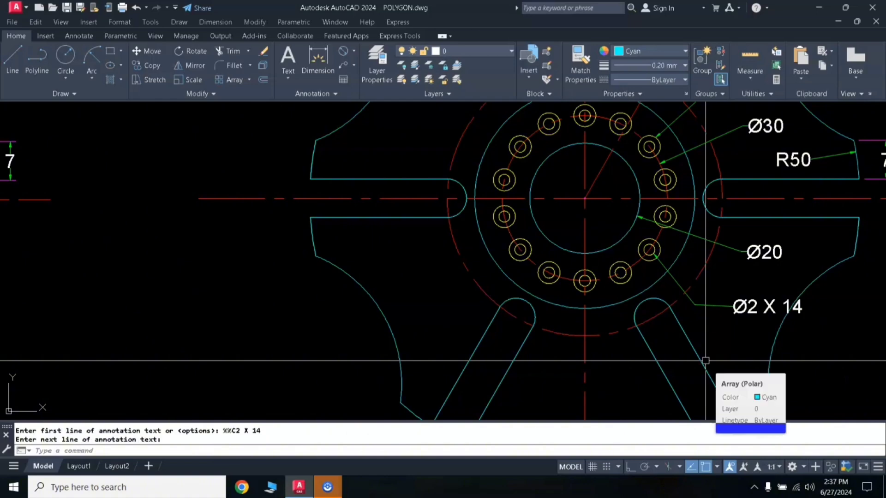
Stretch the Ø2 X 14 leader note inward along its landing line to shorten the landing.
{"action": "left_click", "coordinate": [739, 309]}
{"action": "left_click", "coordinate": [793, 306]}
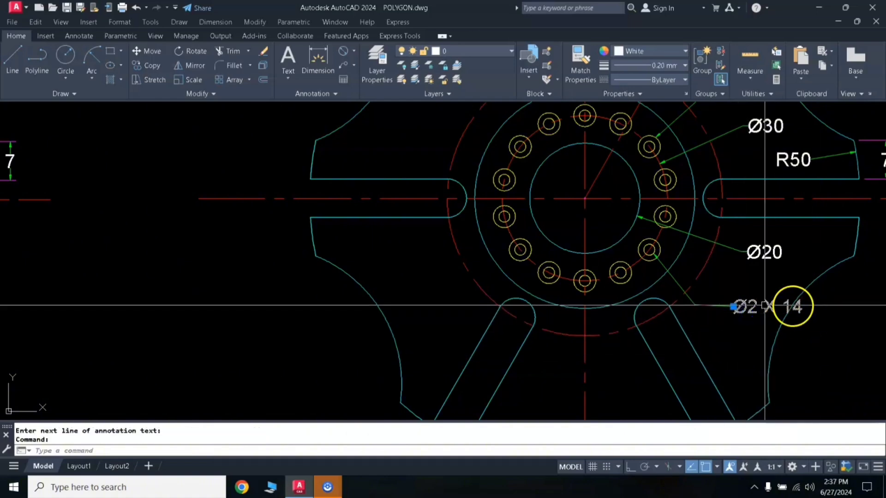
{"action": "left_click", "coordinate": [732, 310]}
{"action": "left_click", "coordinate": [732, 306]}
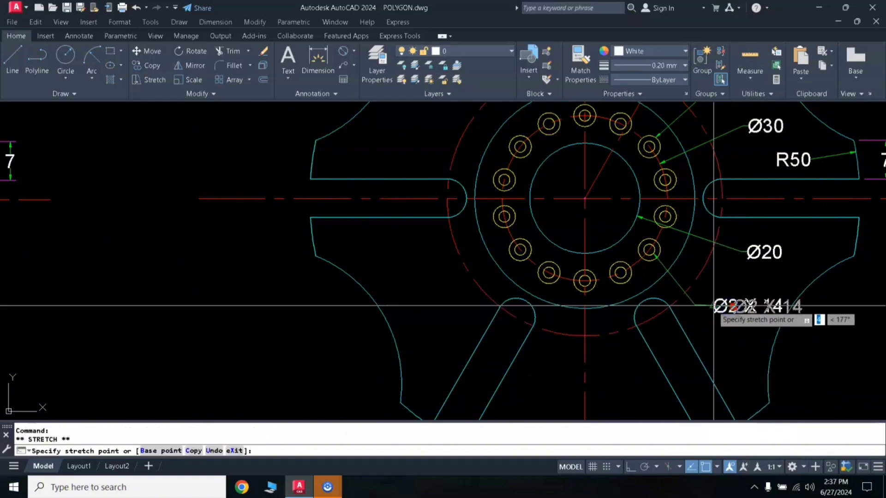
{"action": "left_click", "coordinate": [714, 306]}
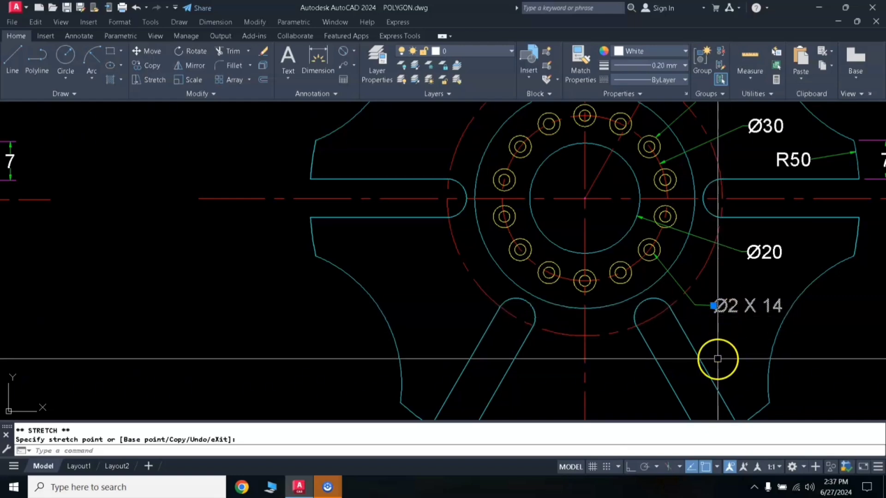
{"action": "key", "text": "Escape"}
Add a radius dimension to the upper-right concave arc of the reproduced wheel, with its text just outside the arc.
{"action": "scroll", "coordinate": [718, 312], "scroll_direction": "down", "scroll_amount": 2}
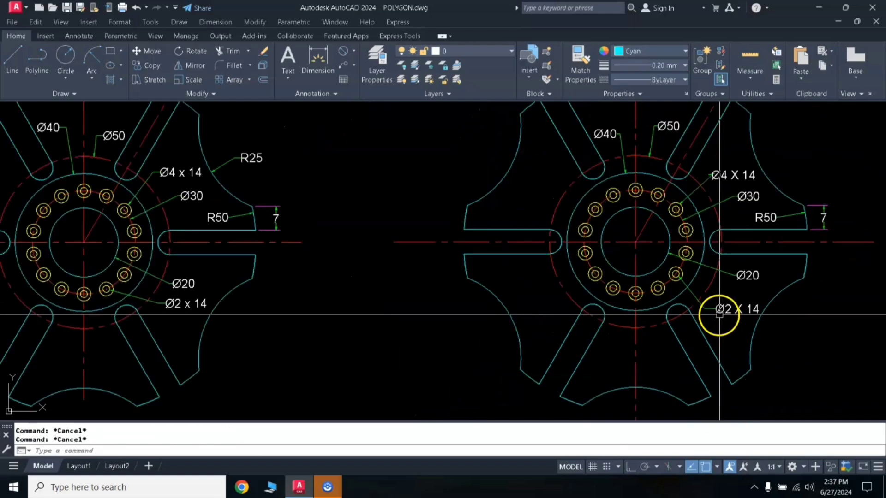
{"action": "scroll", "coordinate": [635, 324], "scroll_direction": "down", "scroll_amount": 2}
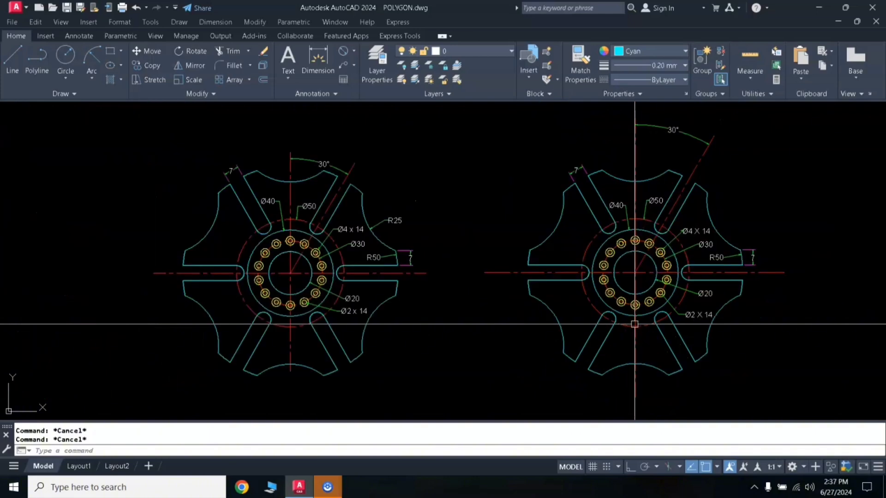
{"action": "mouse_move", "coordinate": [561, 291]}
{"action": "middle_mouse_down"}
{"action": "mouse_move", "coordinate": [520, 280]}
{"action": "mouse_move", "coordinate": [543, 280]}
{"action": "middle_mouse_up"}
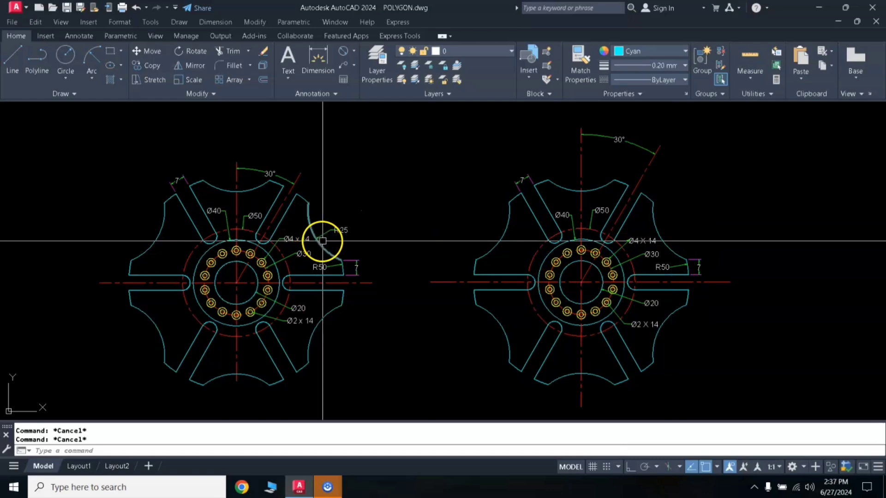
{"action": "left_click", "coordinate": [353, 52]}
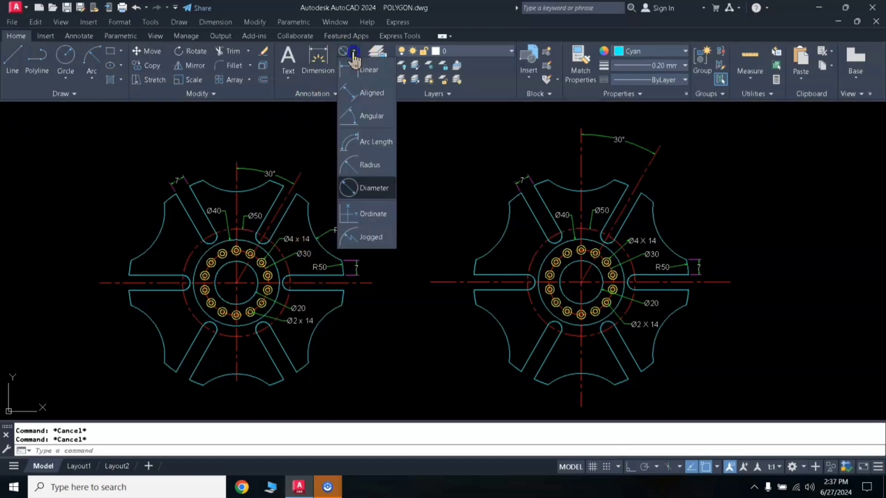
{"action": "left_click", "coordinate": [363, 167]}
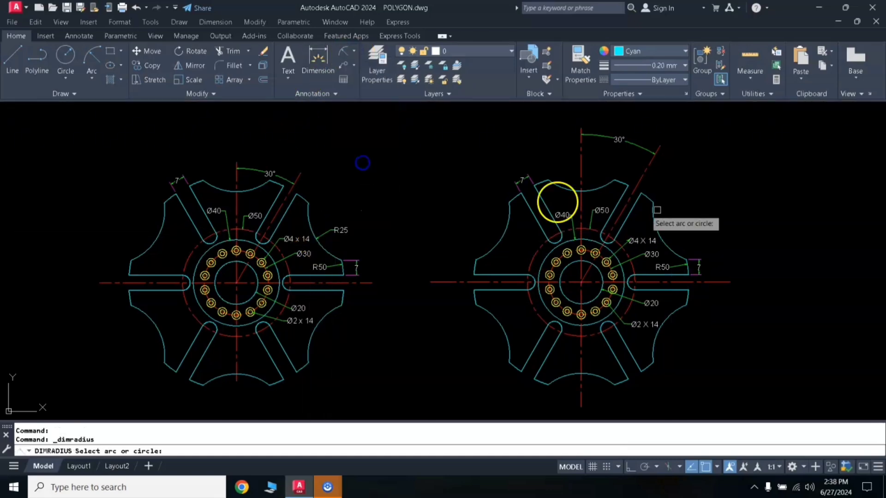
{"action": "left_click", "coordinate": [671, 234]}
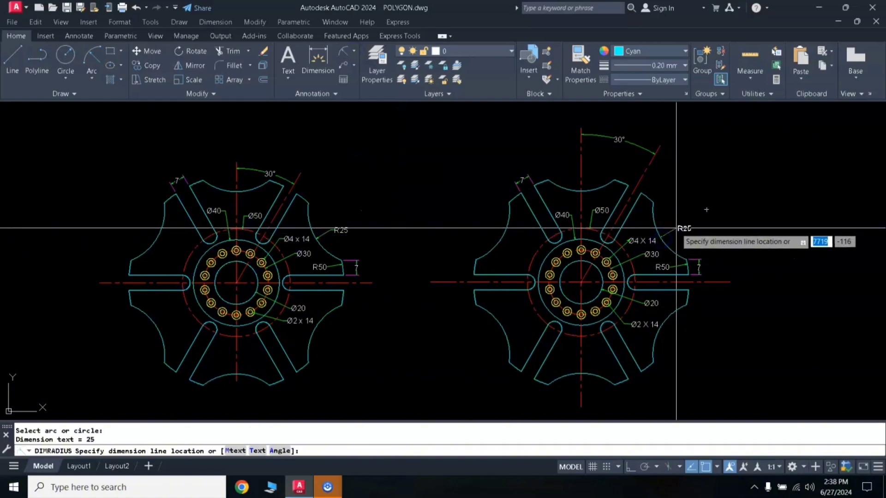
{"action": "left_click", "coordinate": [676, 227]}
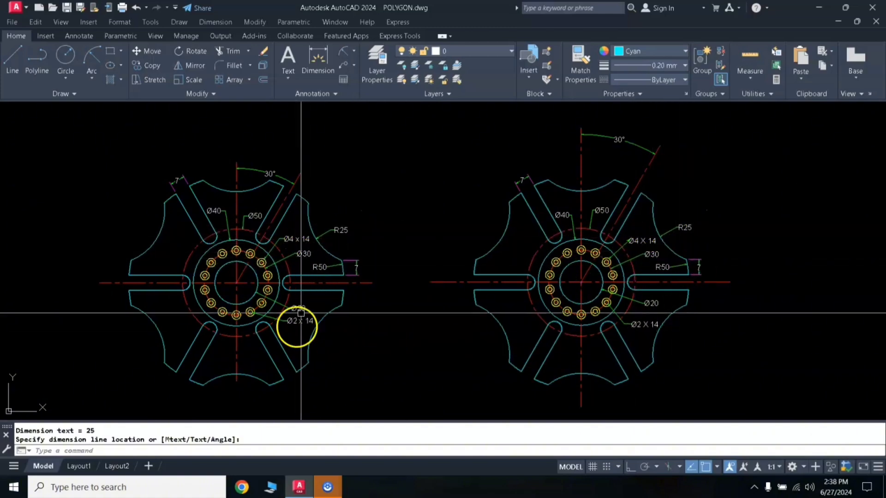
{"action": "left_click", "coordinate": [653, 306]}
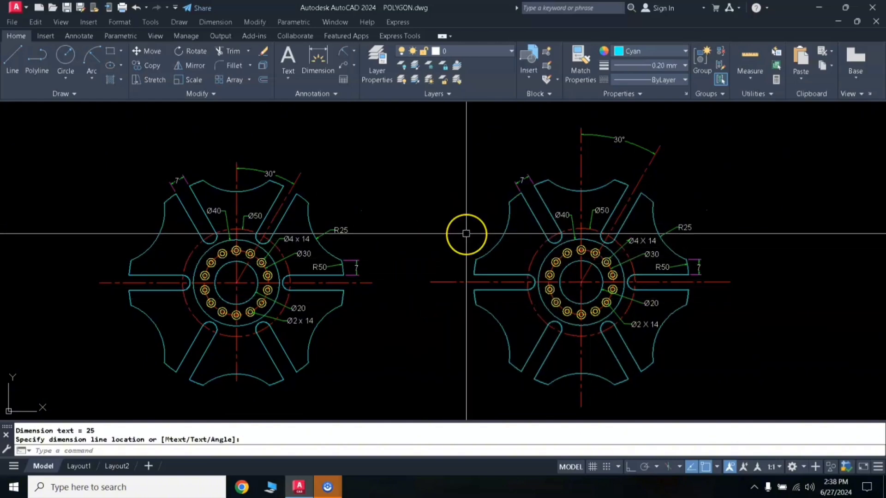
{"action": "middle_click_drag", "start_coordinate": [465, 233], "coordinate": [470, 230]}
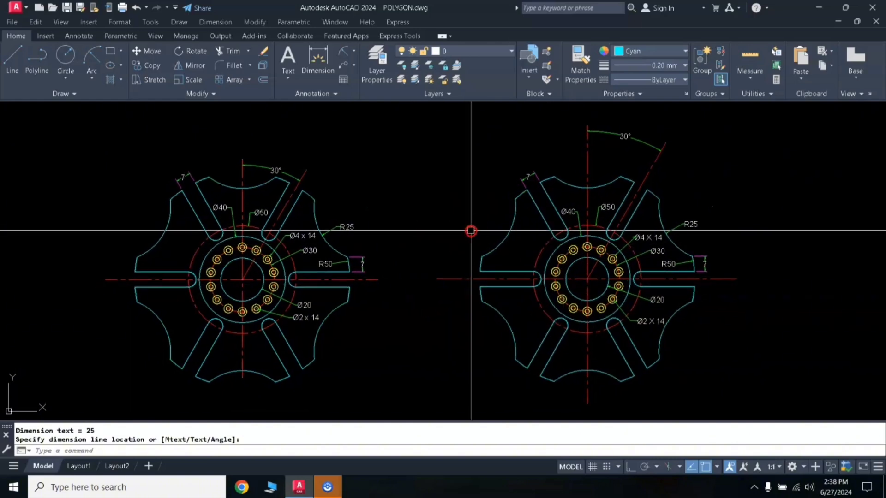